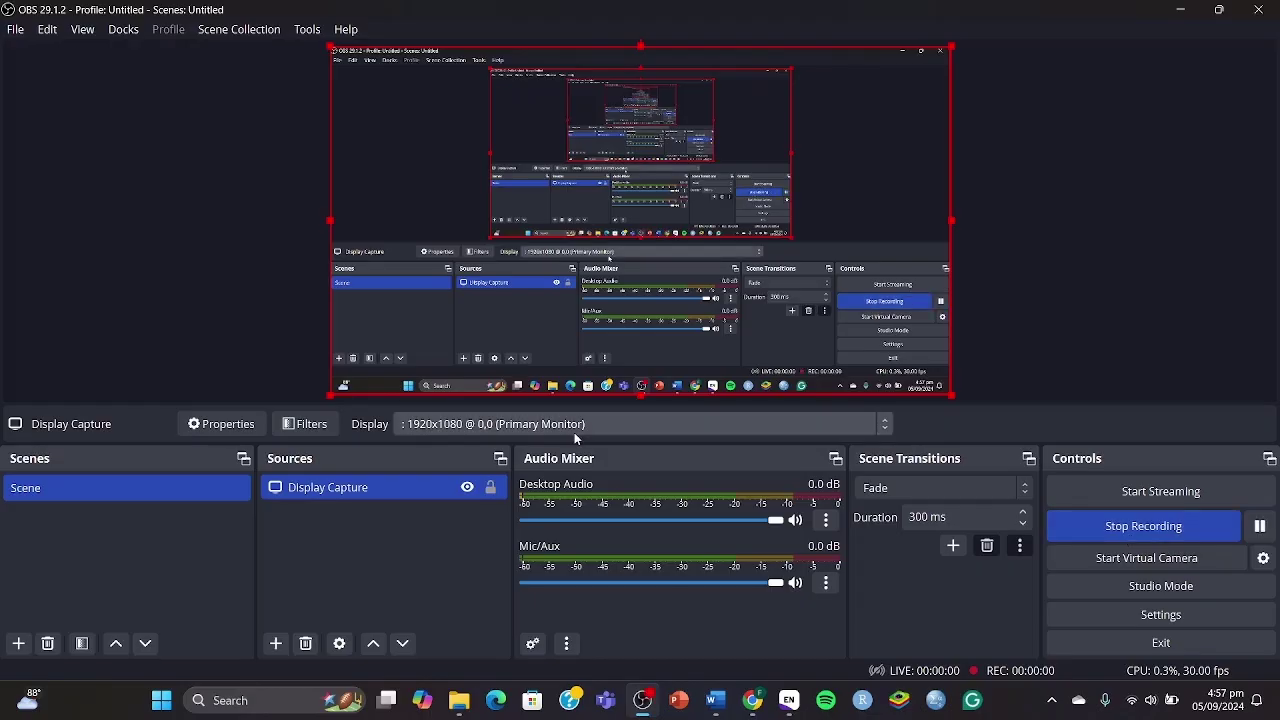
Switch to Chrome and look over the Headache and Lancet Neurology zavegepant articles, ending on the Migraine YT spreadsheet
key("super+Tab")
left_click(611, 163)
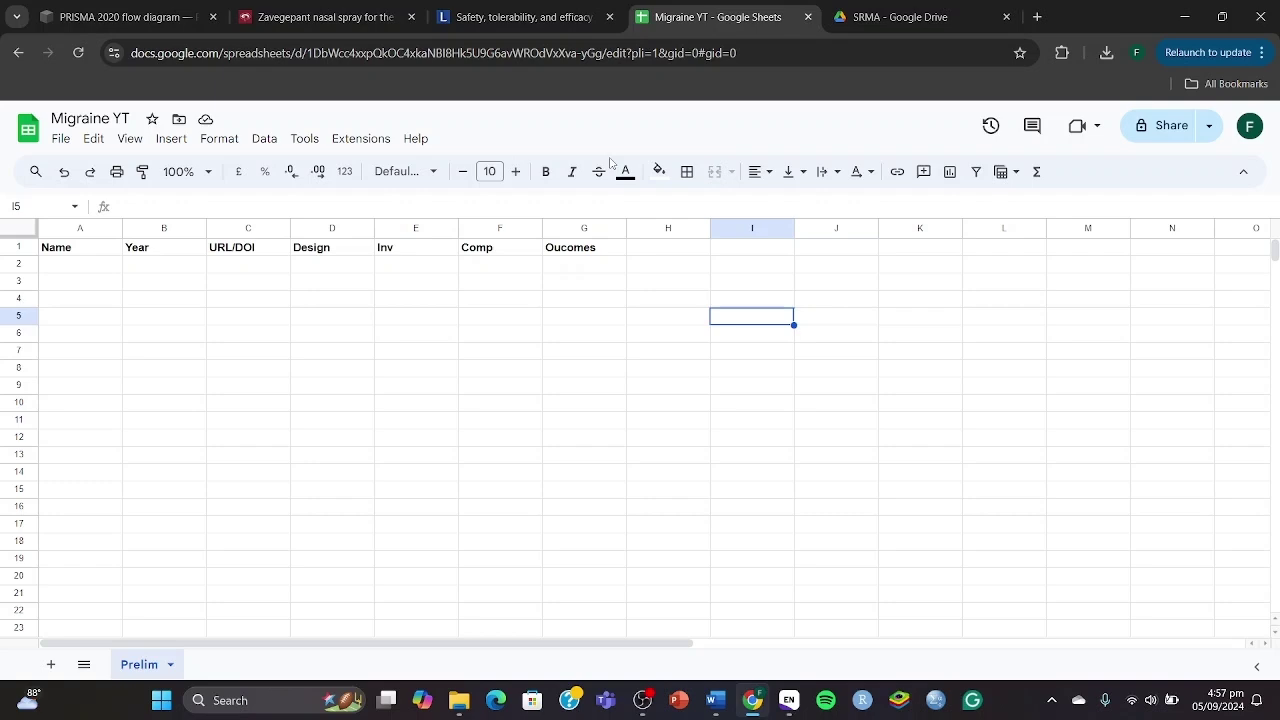
left_click(320, 17)
scroll(326, 222, "up", 4)
scroll(326, 222, "up", 1)
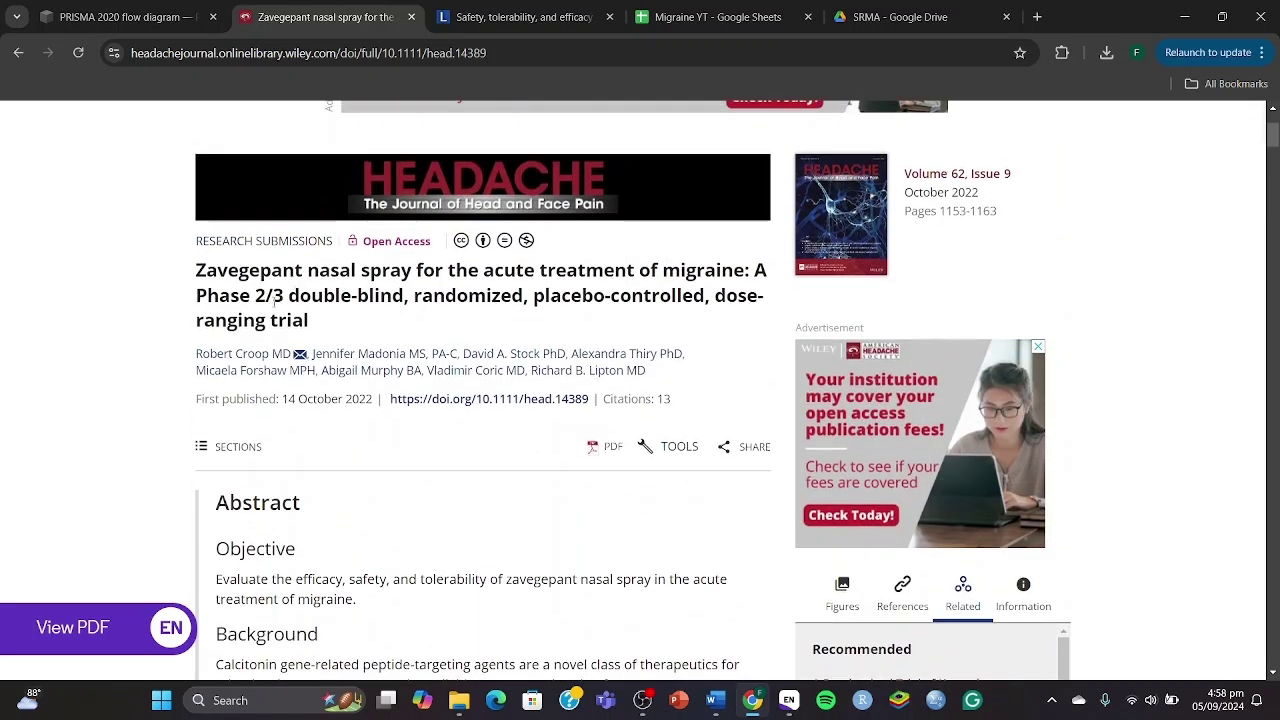
left_click(445, 10)
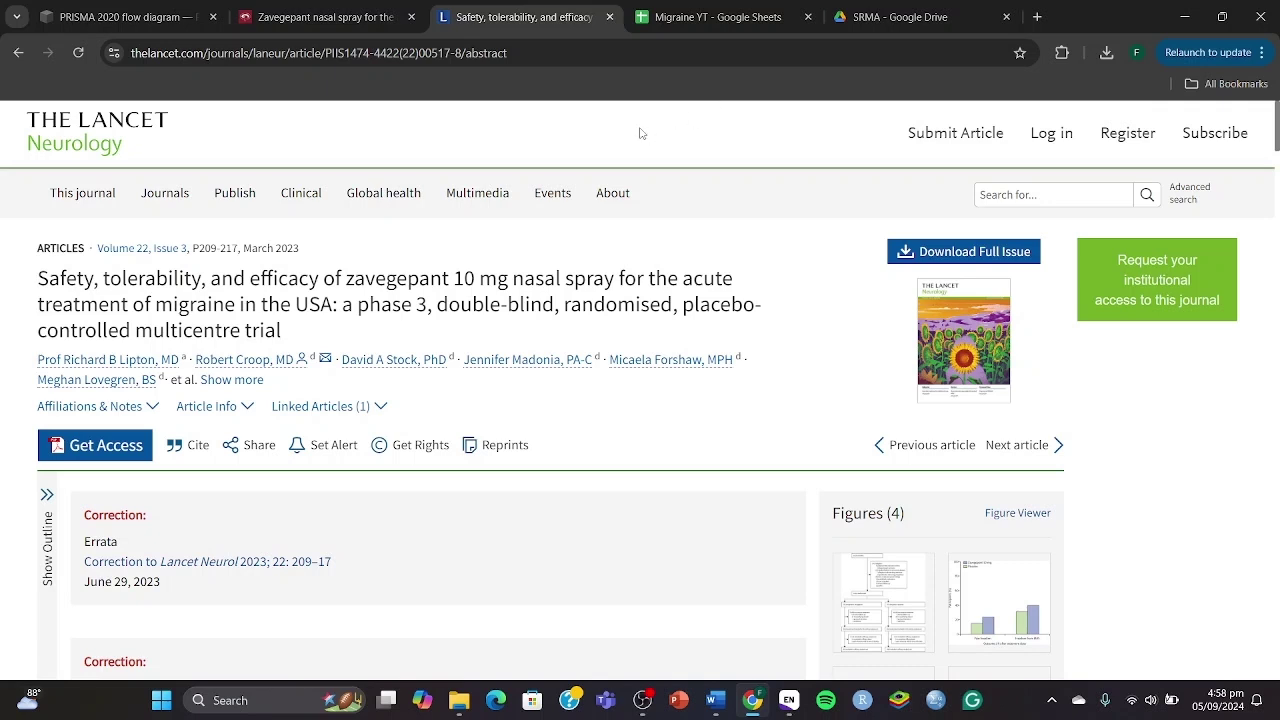
scroll(640, 132, "down", 1)
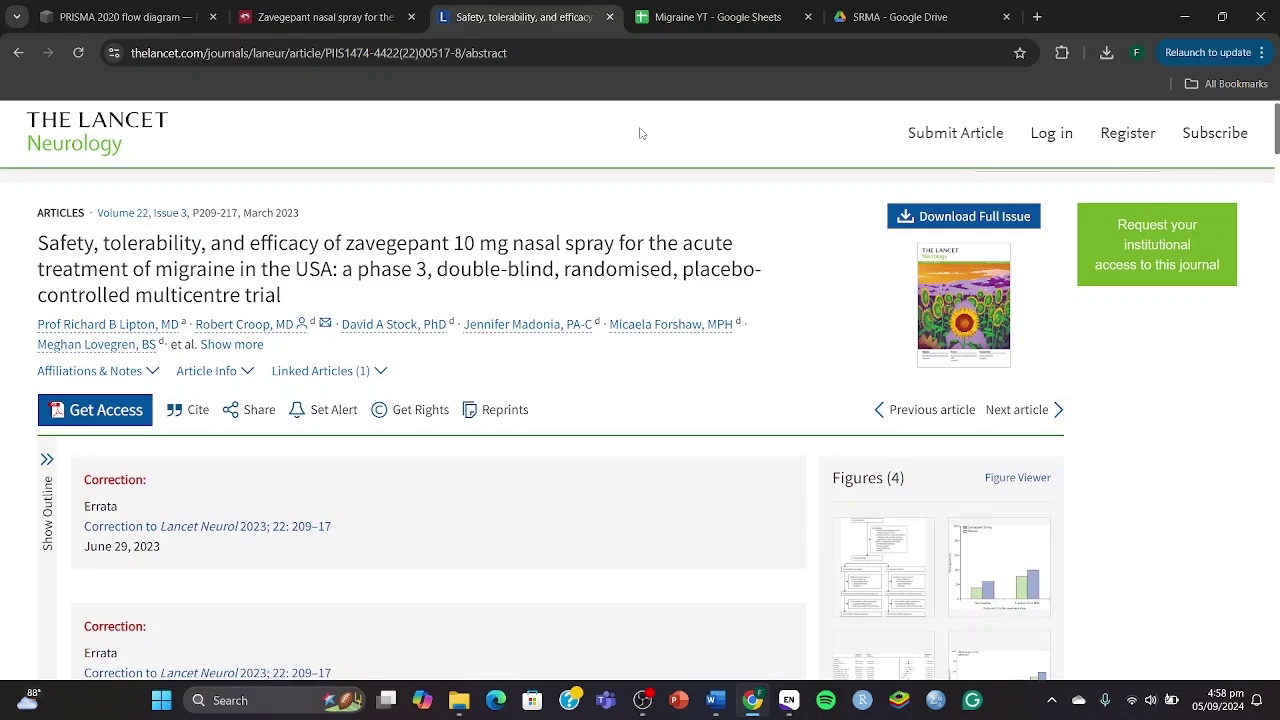
left_click(745, 8)
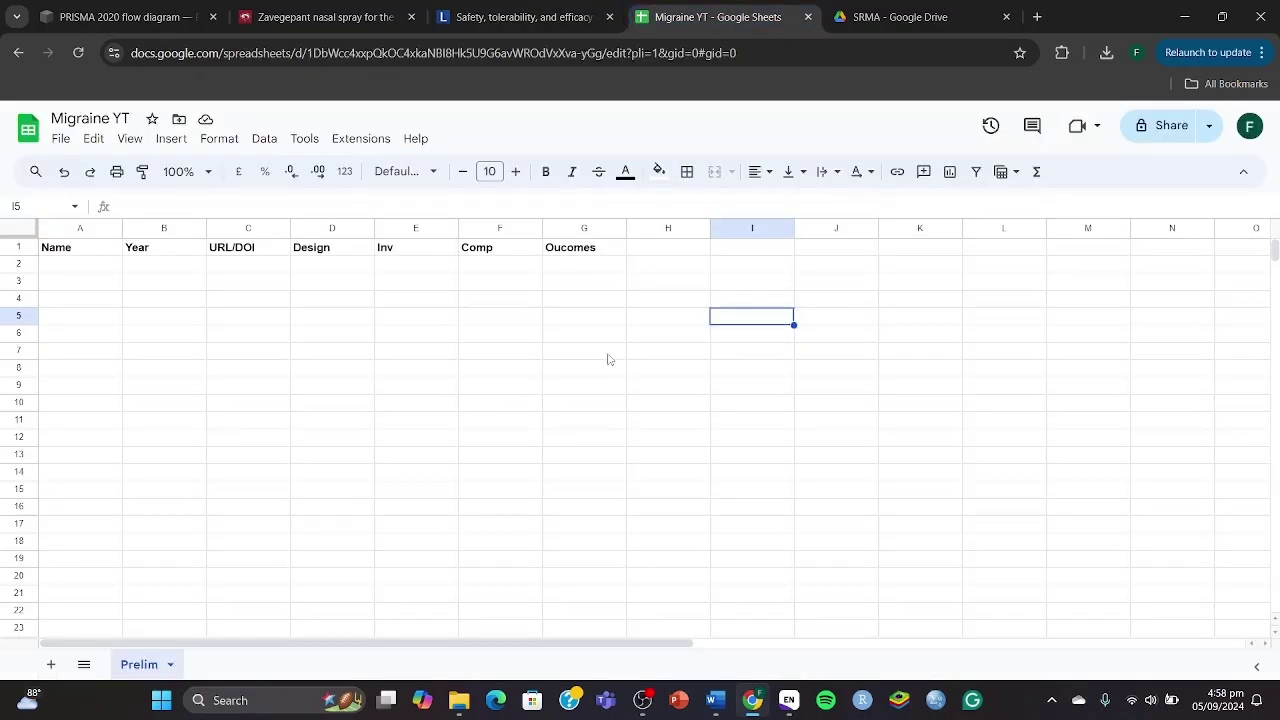
Switch to EndNote and copy the DOI 10.1111/cts.13813 from the included 2024 hepatic impairment reference
key("super+Tab")
key("Escape")
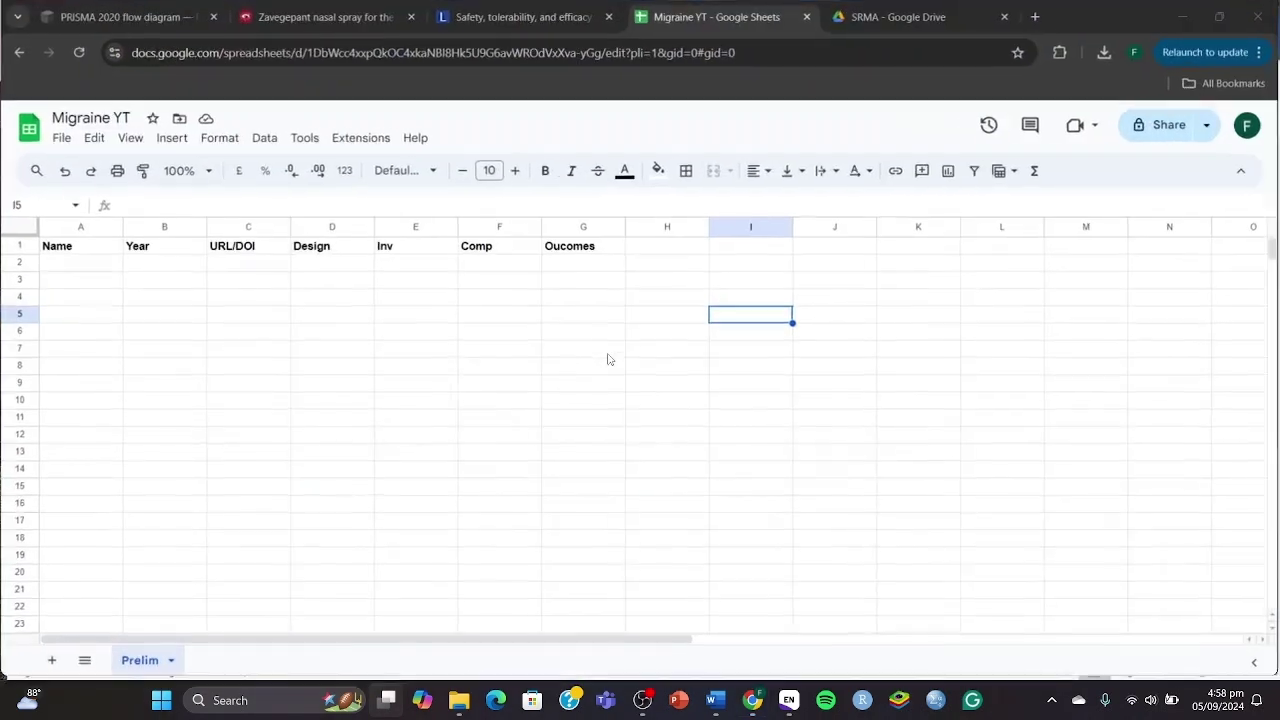
key("super+Tab")
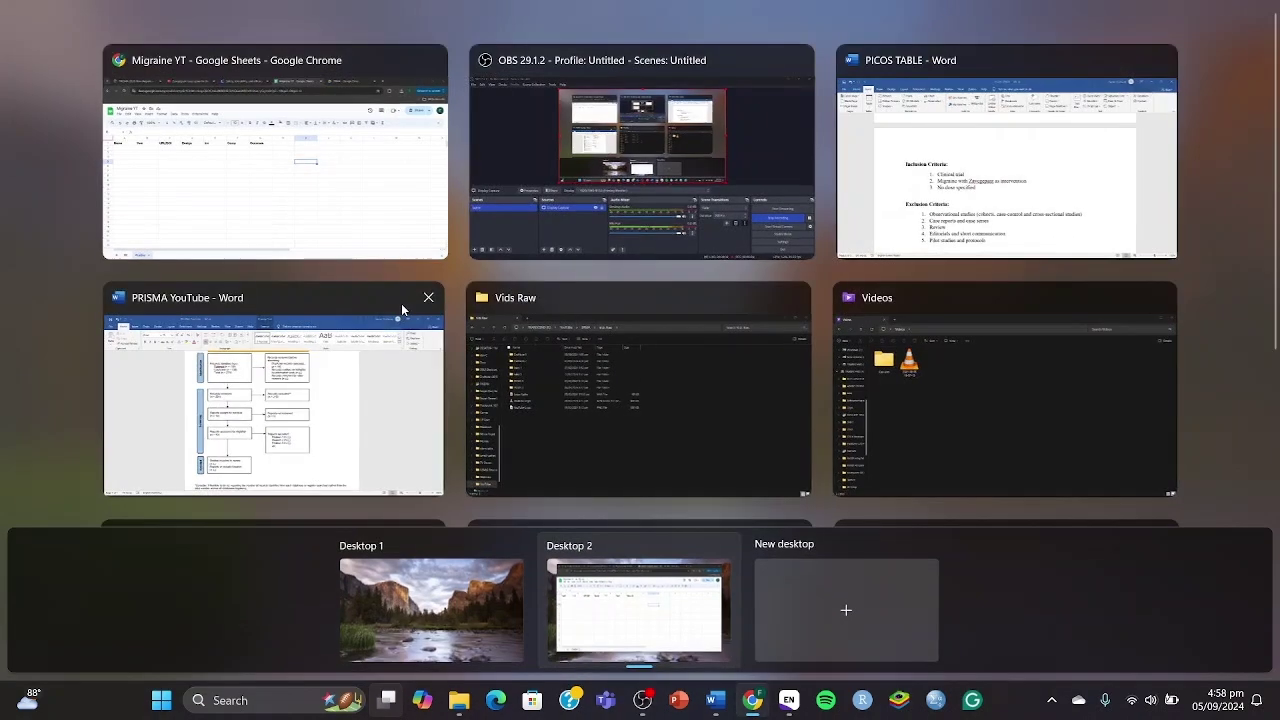
scroll(566, 306, "down", 2)
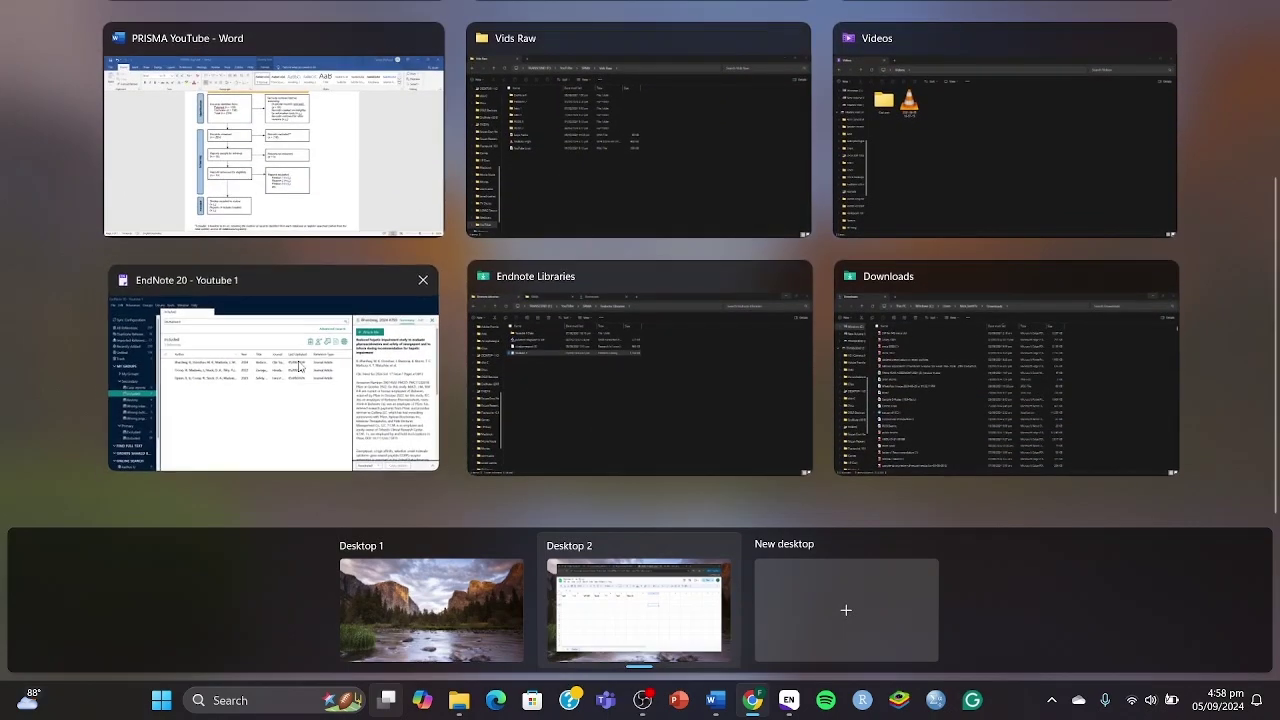
left_click(342, 331)
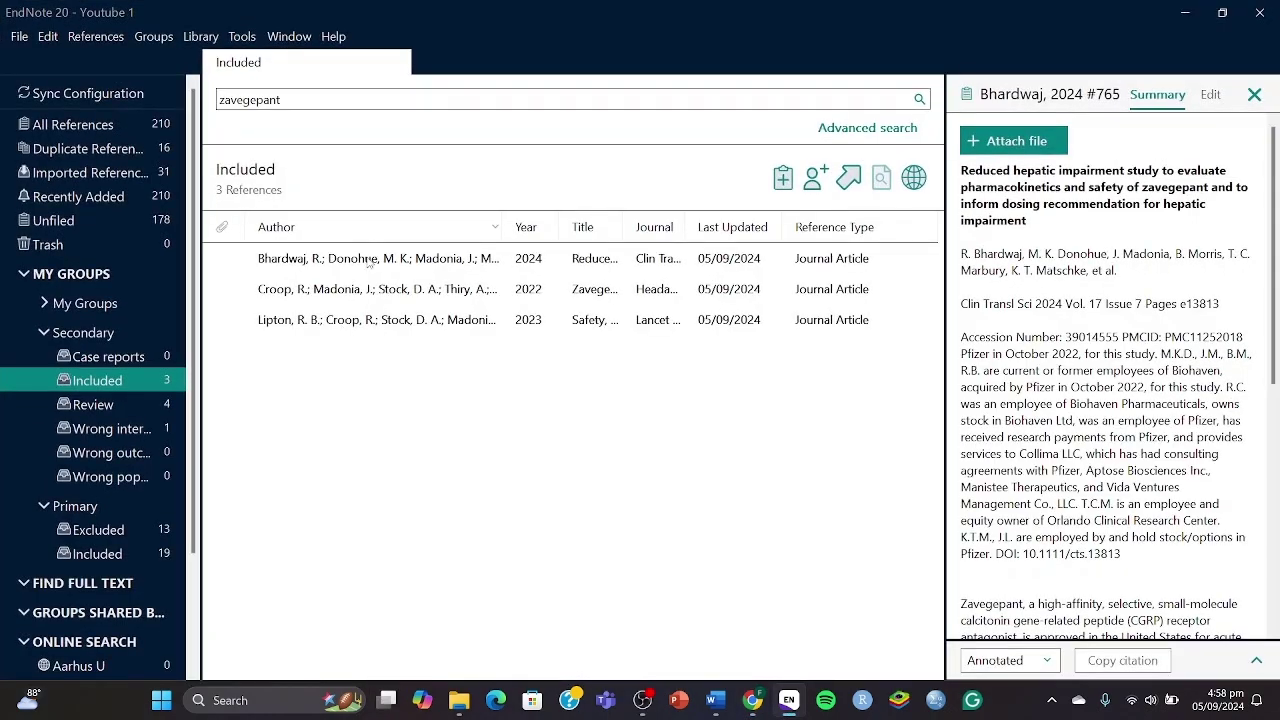
left_click(495, 270)
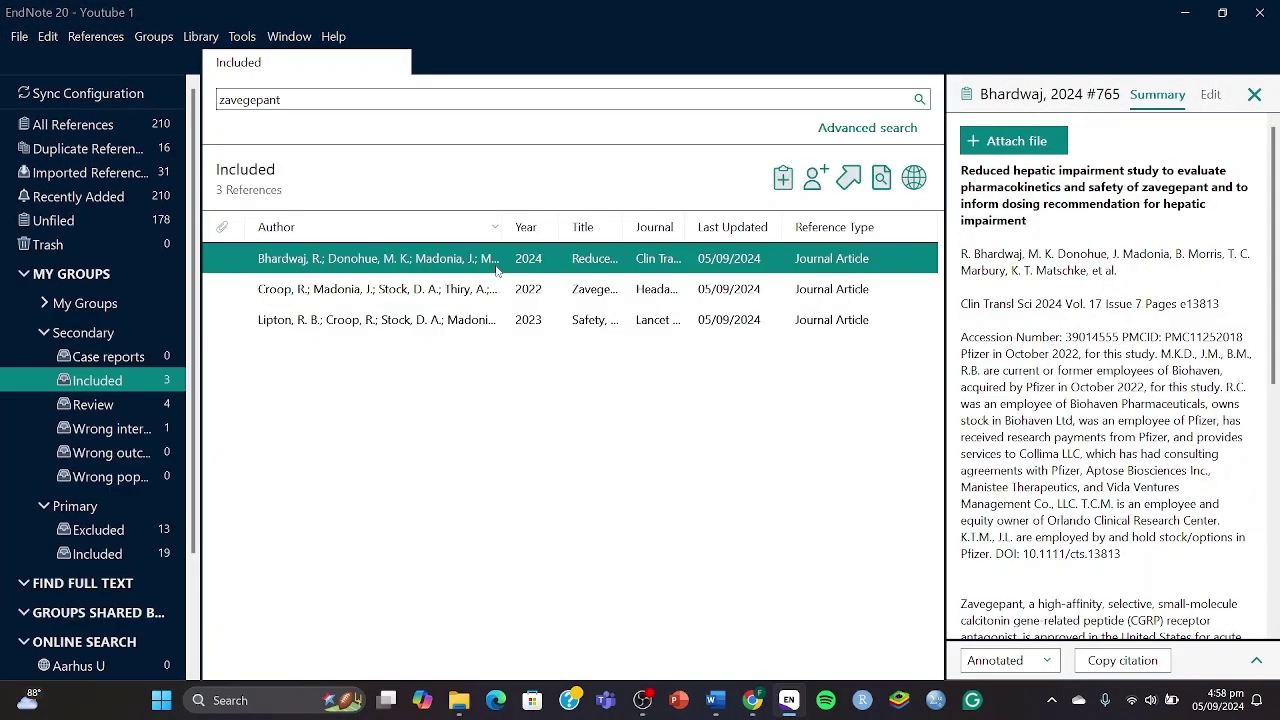
left_click_drag(1058, 228, 956, 171)
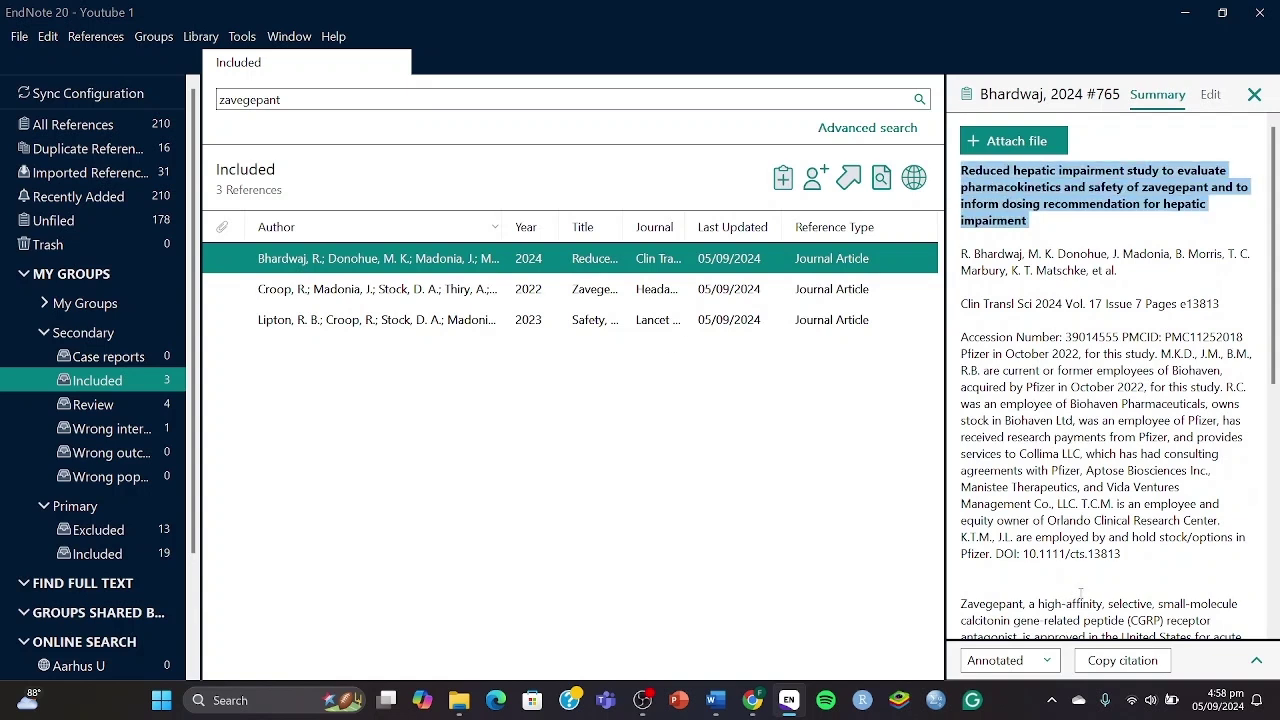
left_click_drag(1121, 564, 1015, 554)
key("ctrl+c")
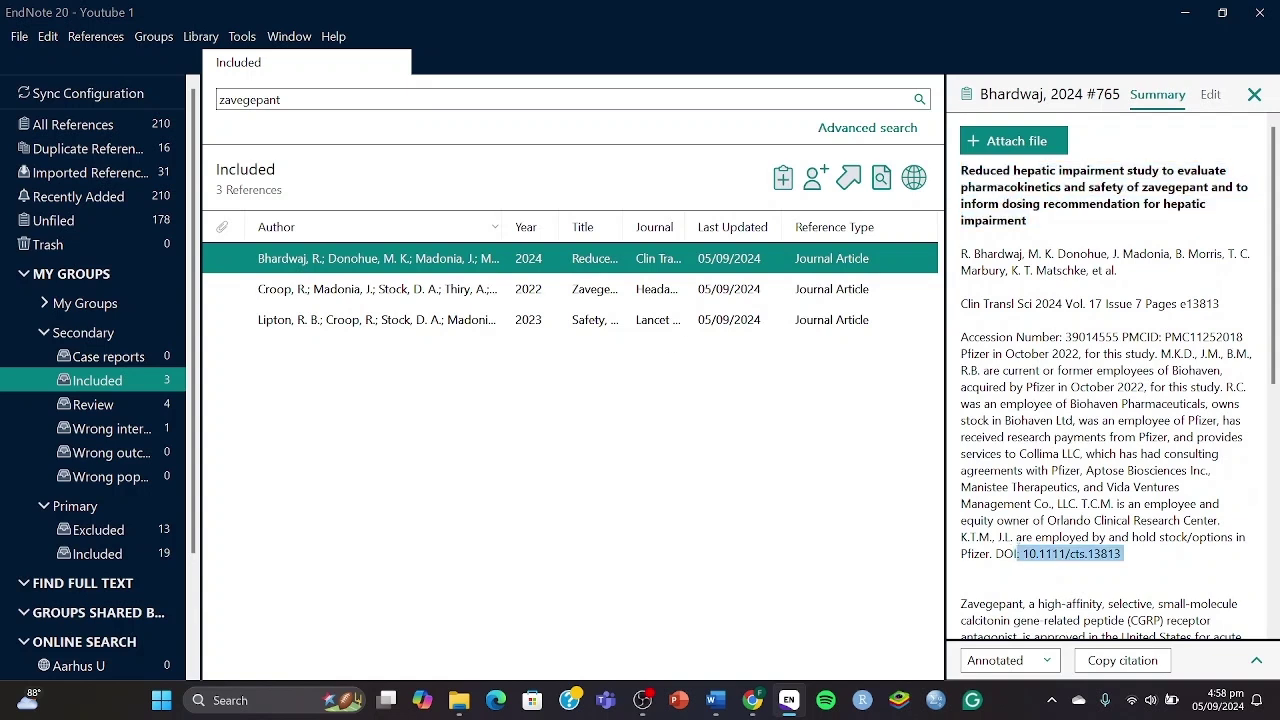
Switch to Chrome, search for the copied DOI in a new tab and open the article's free PMC full text from its PubMed record
key("super+Tab")
left_click(661, 175)
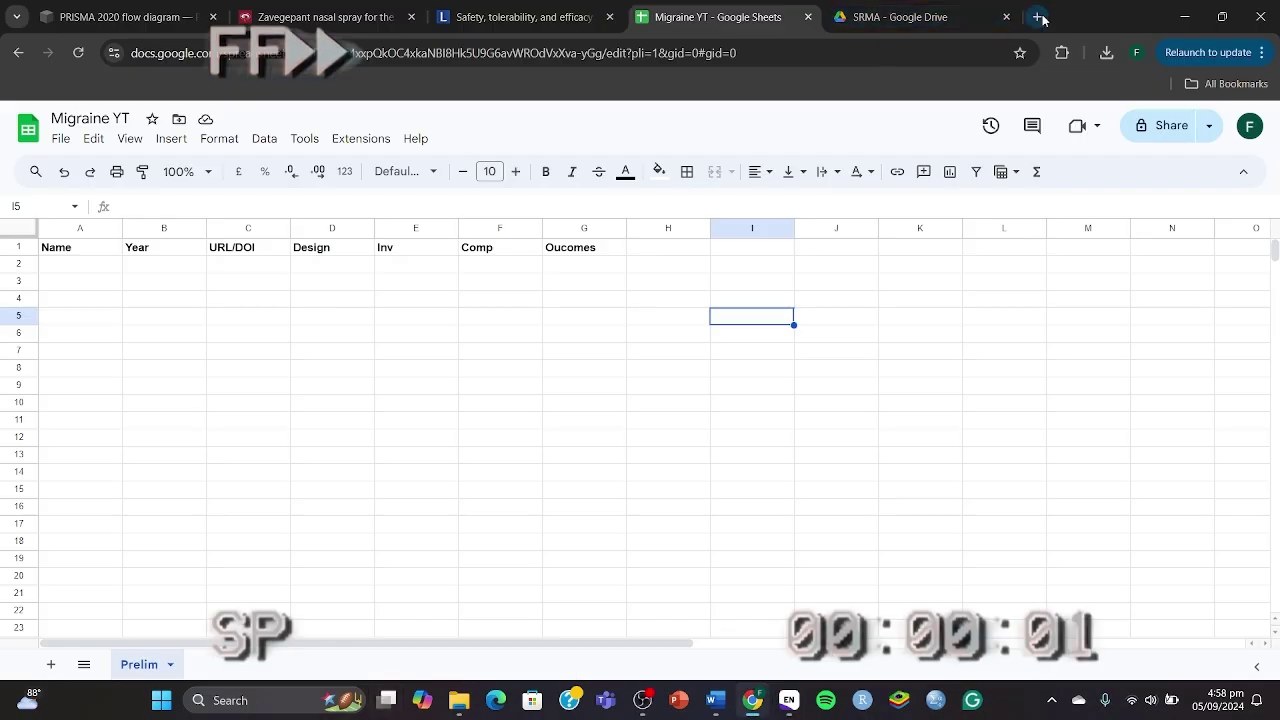
key("ctrl+t")
key("ctrl+v")
key("Return")
left_click(290, 416)
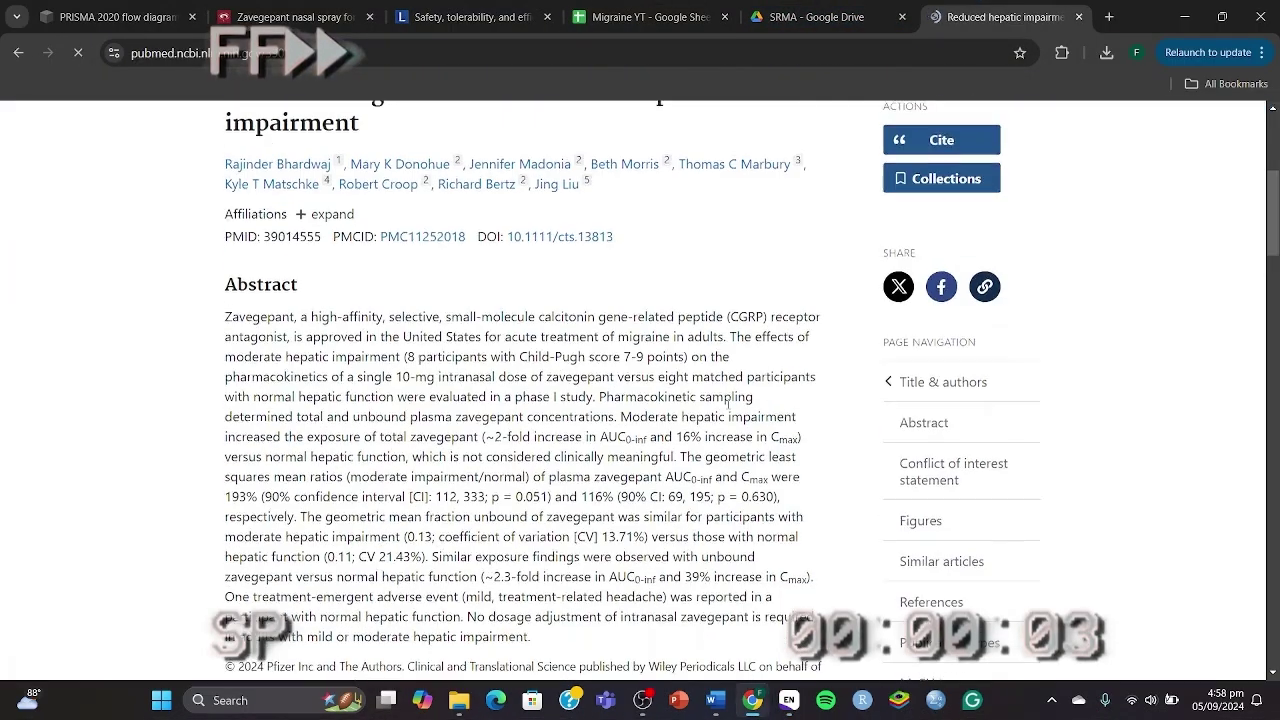
left_click(912, 186)
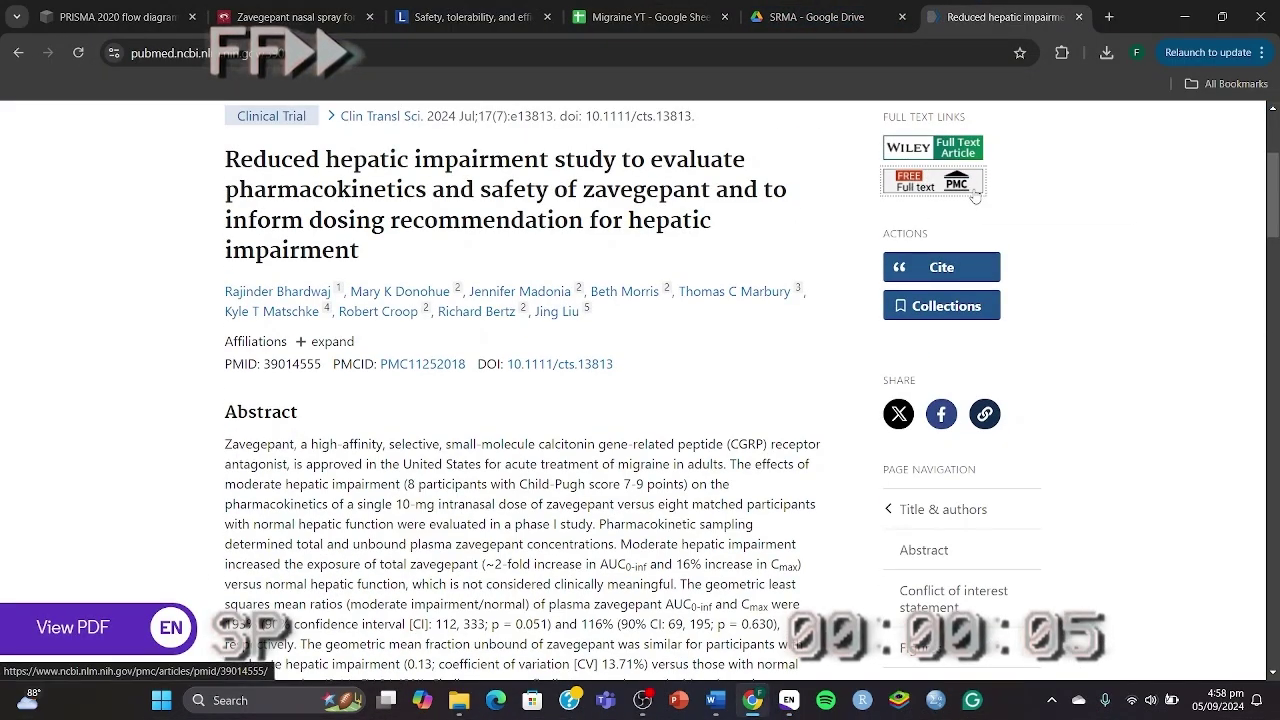
Examine the study design paragraph in the Methods section of the hepatic impairment article
scroll(693, 408, "down", 5)
scroll(693, 408, "down", 15)
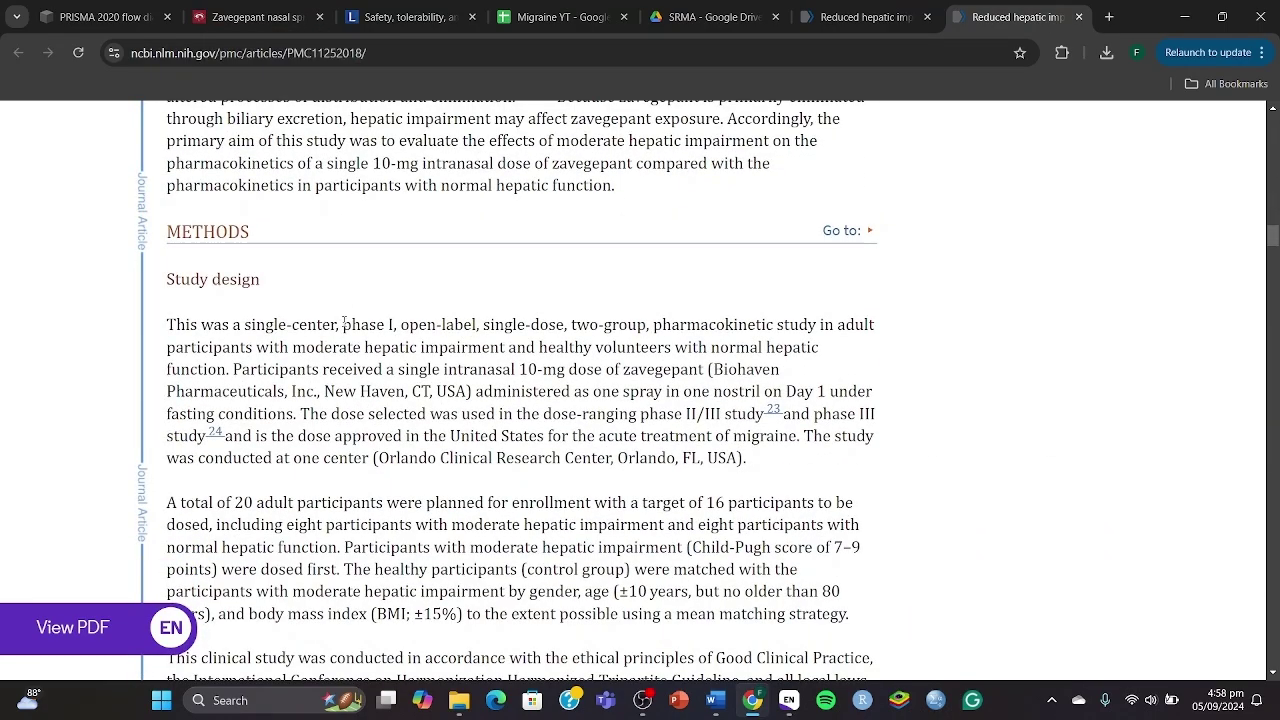
left_click_drag(343, 324, 831, 317)
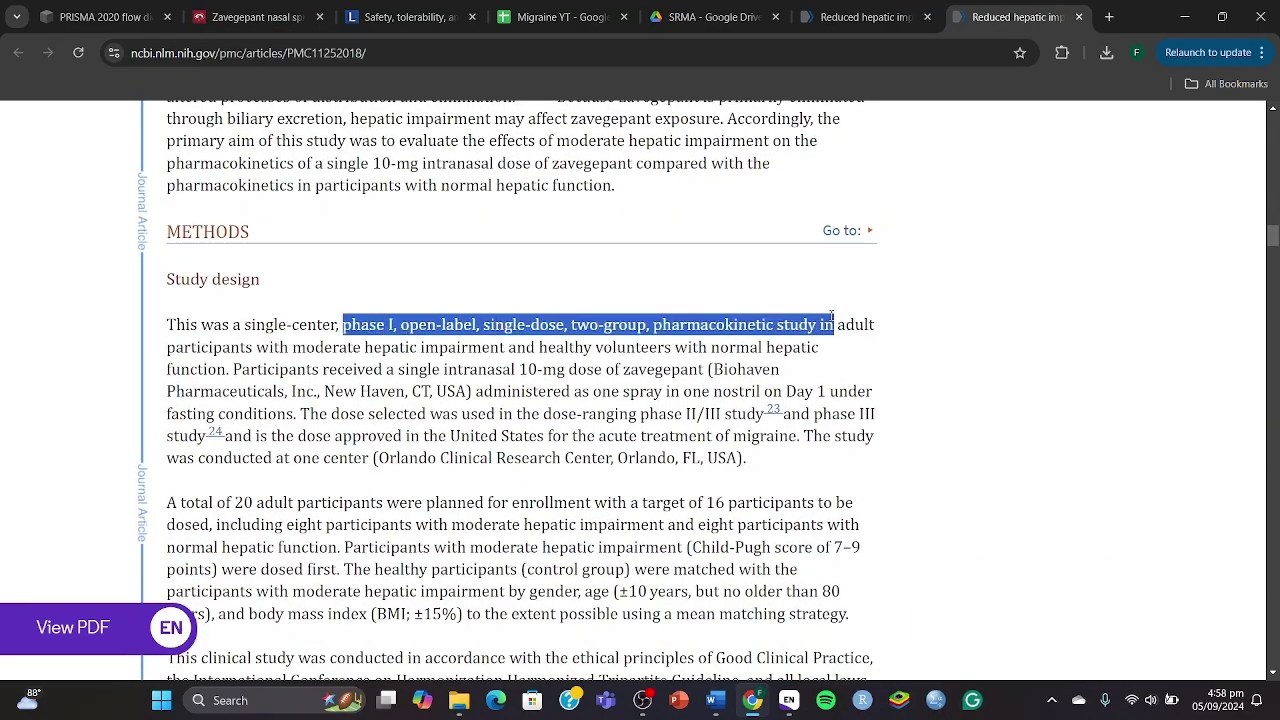
left_click(604, 309)
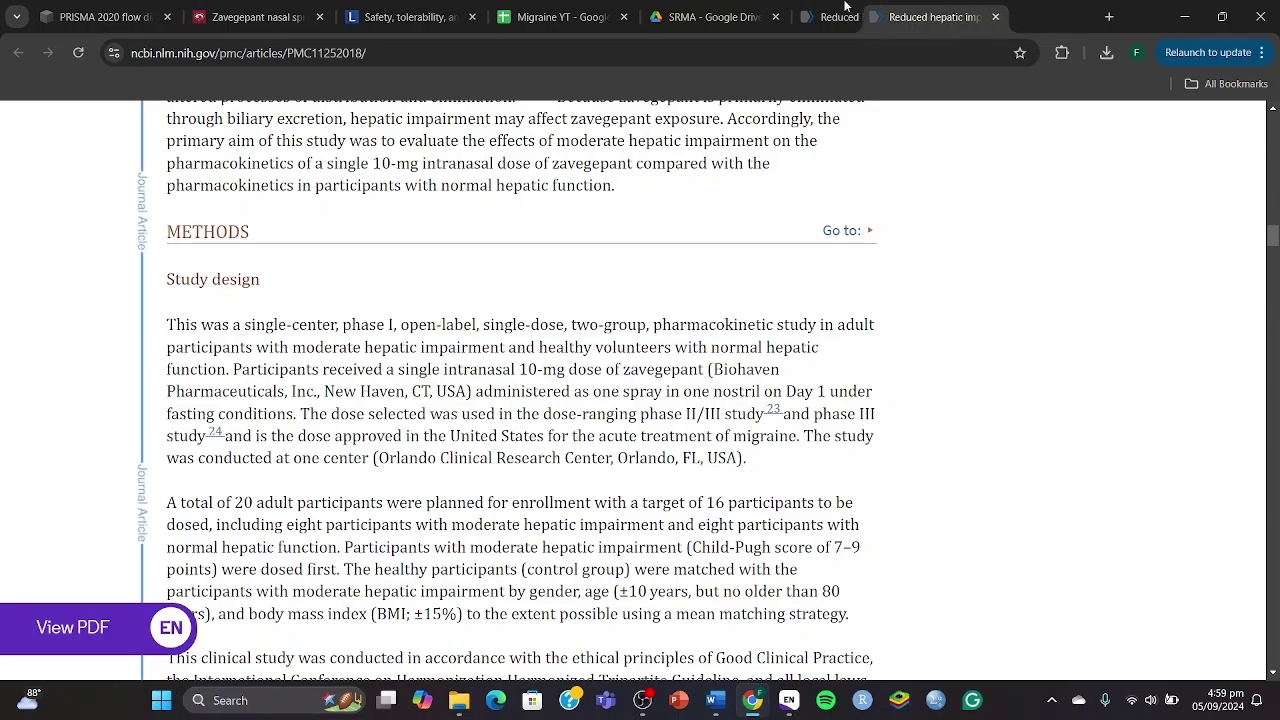
Reorder the browser tabs so the PMC article sits between the Lancet article and the Migraine YT spreadsheet
left_click_drag(880, 12, 603, 6)
scroll(549, 436, "up", 15)
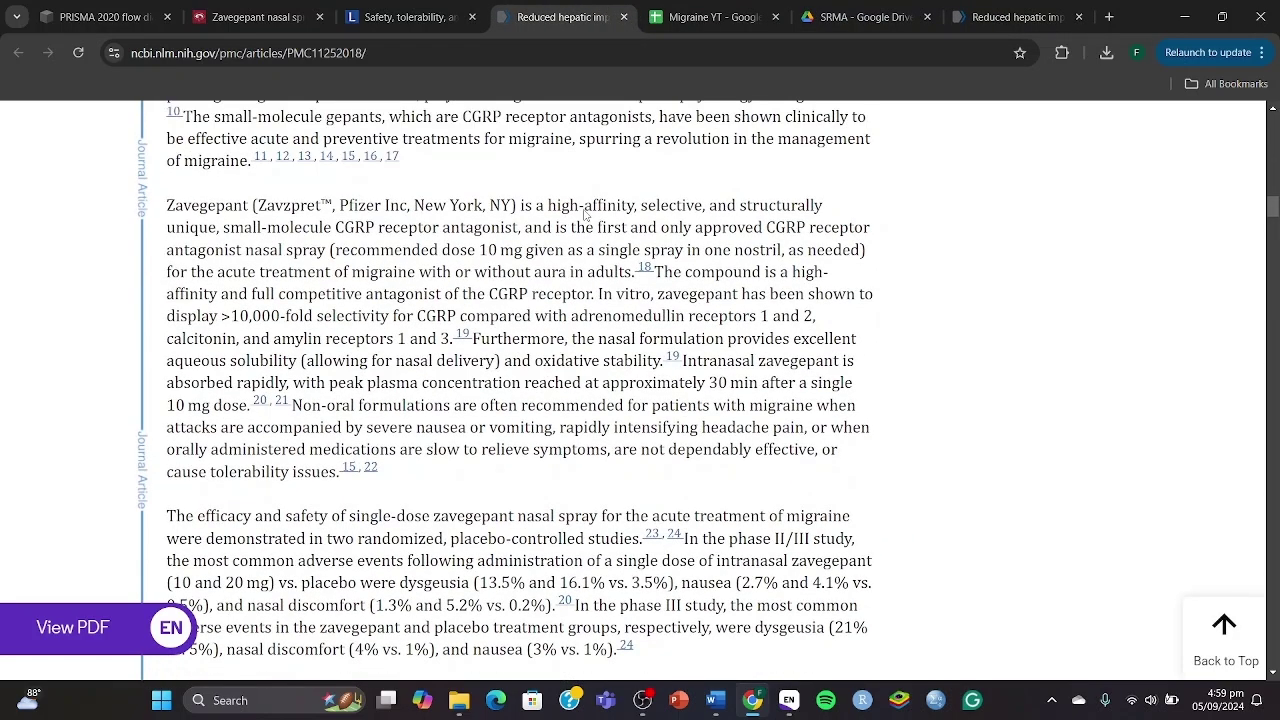
scroll(549, 436, "up", 10)
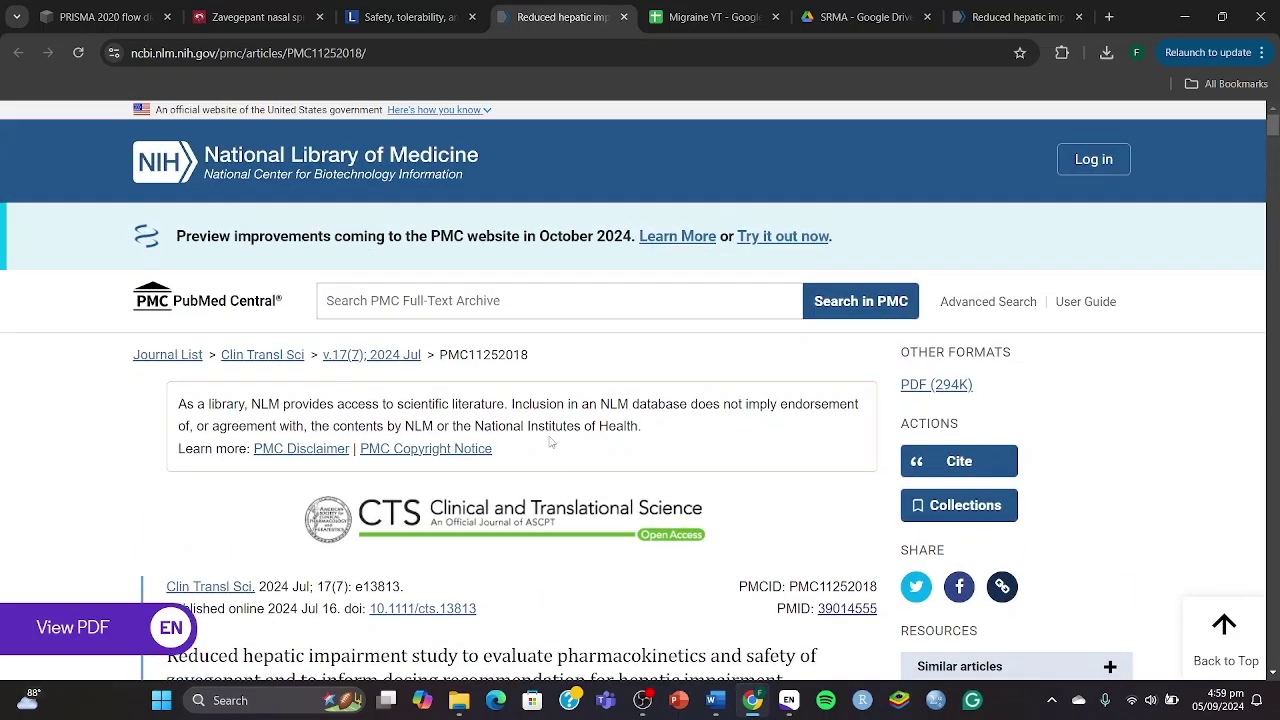
Check the Headache article's authors and enter the first author's surname under Name in cell A2 of the Migraine YT sheet
left_click(220, 12)
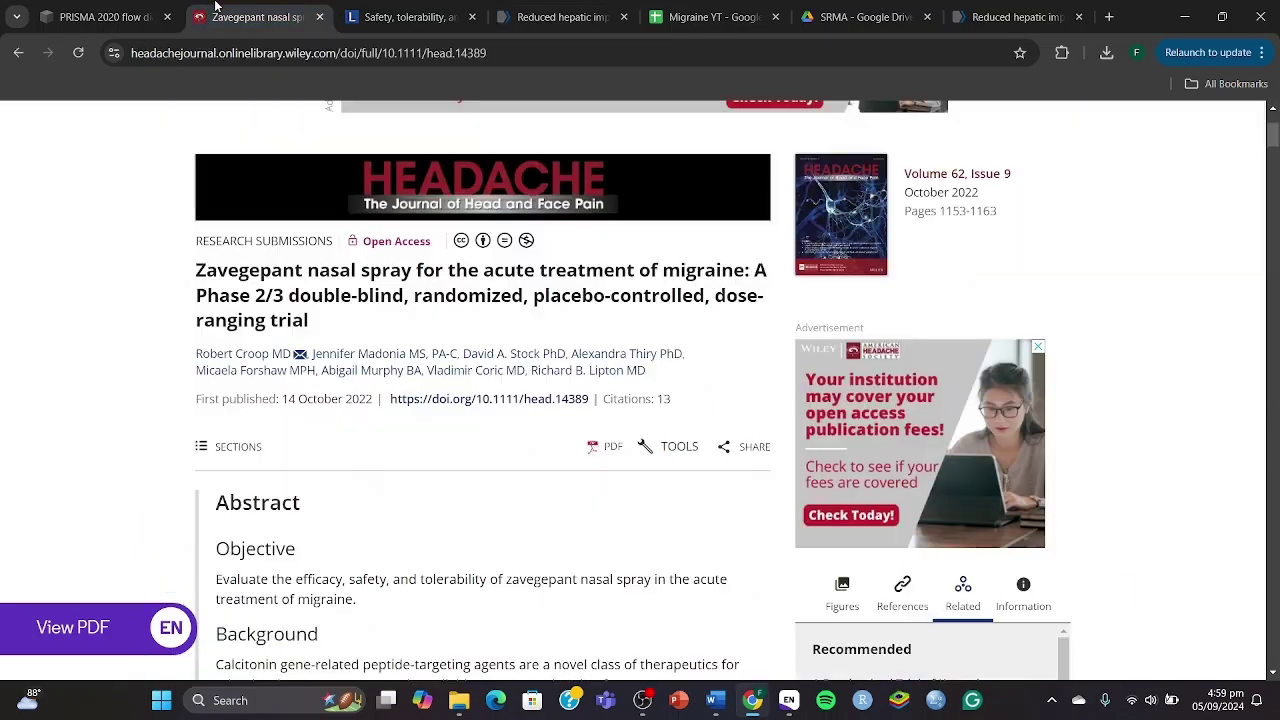
left_click(714, 17)
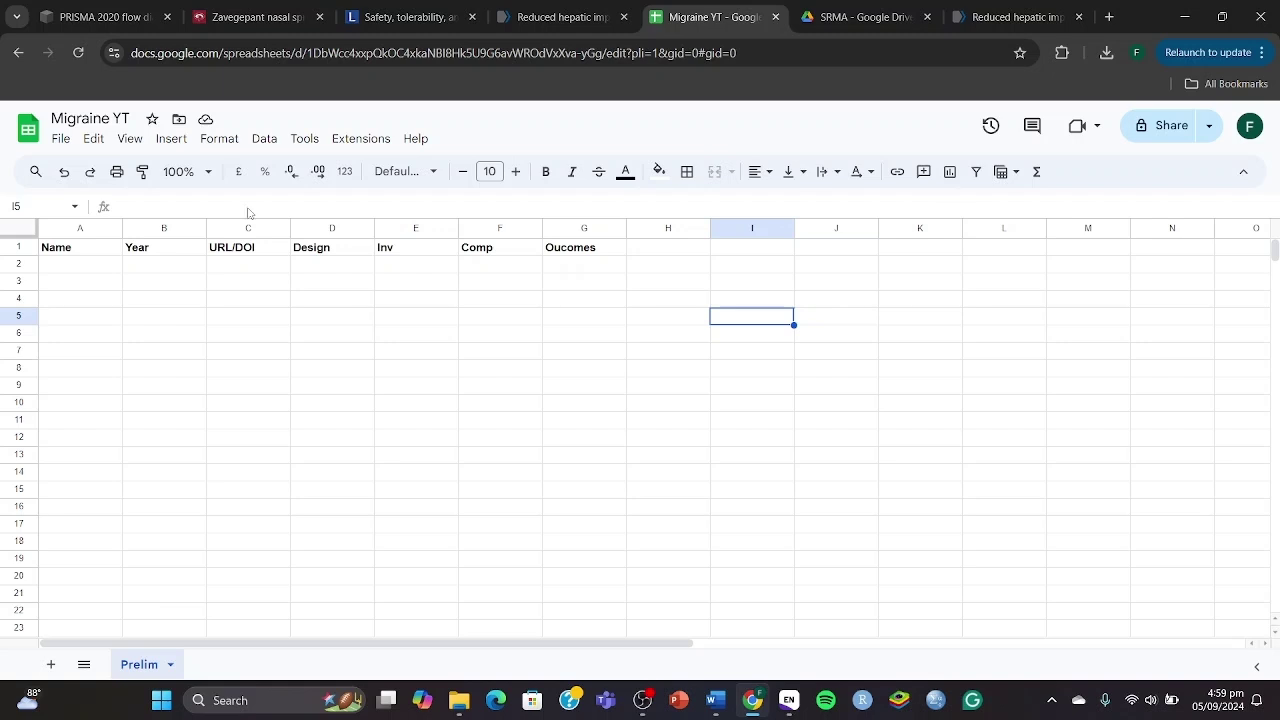
left_click(295, 12)
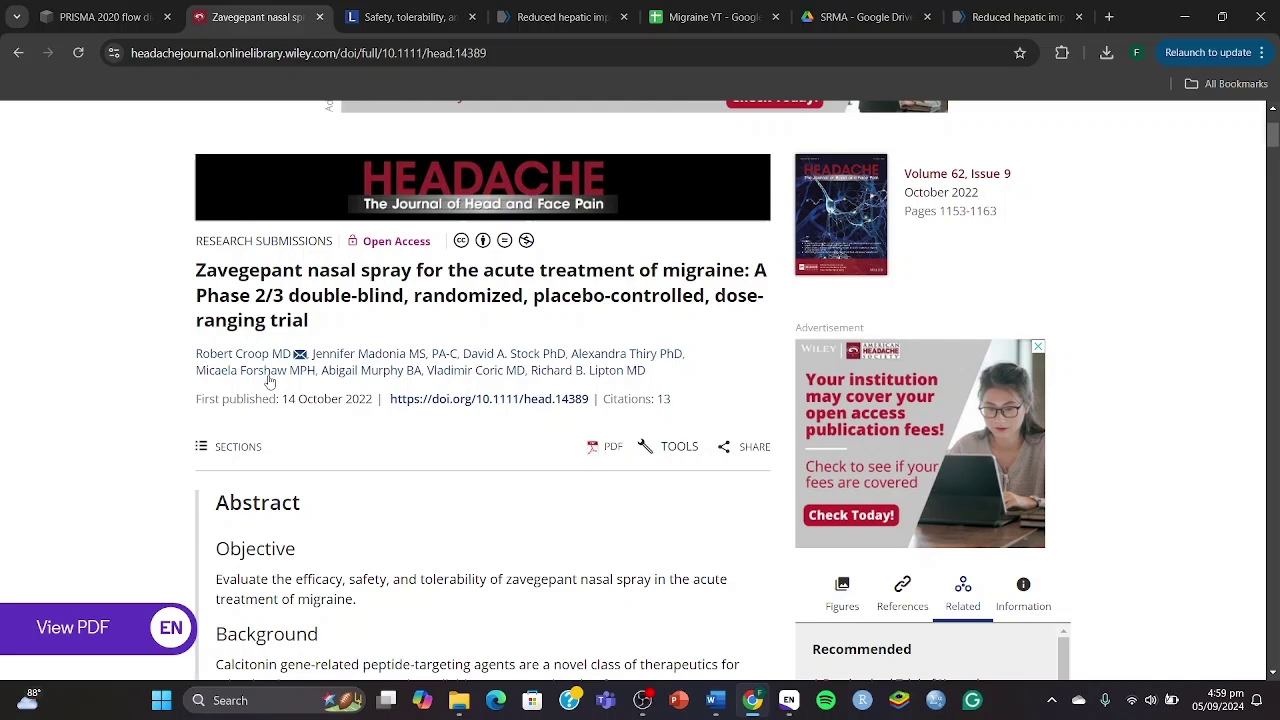
left_click(735, 10)
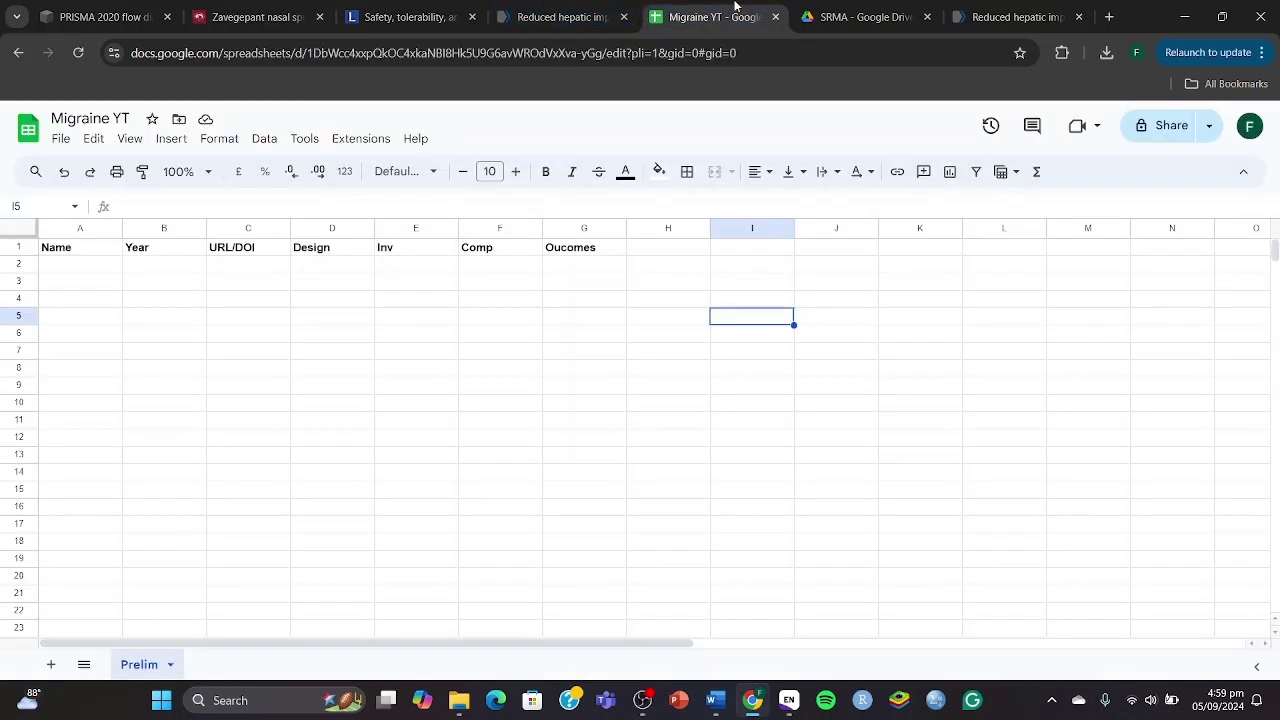
left_click(97, 267)
type("Cr")
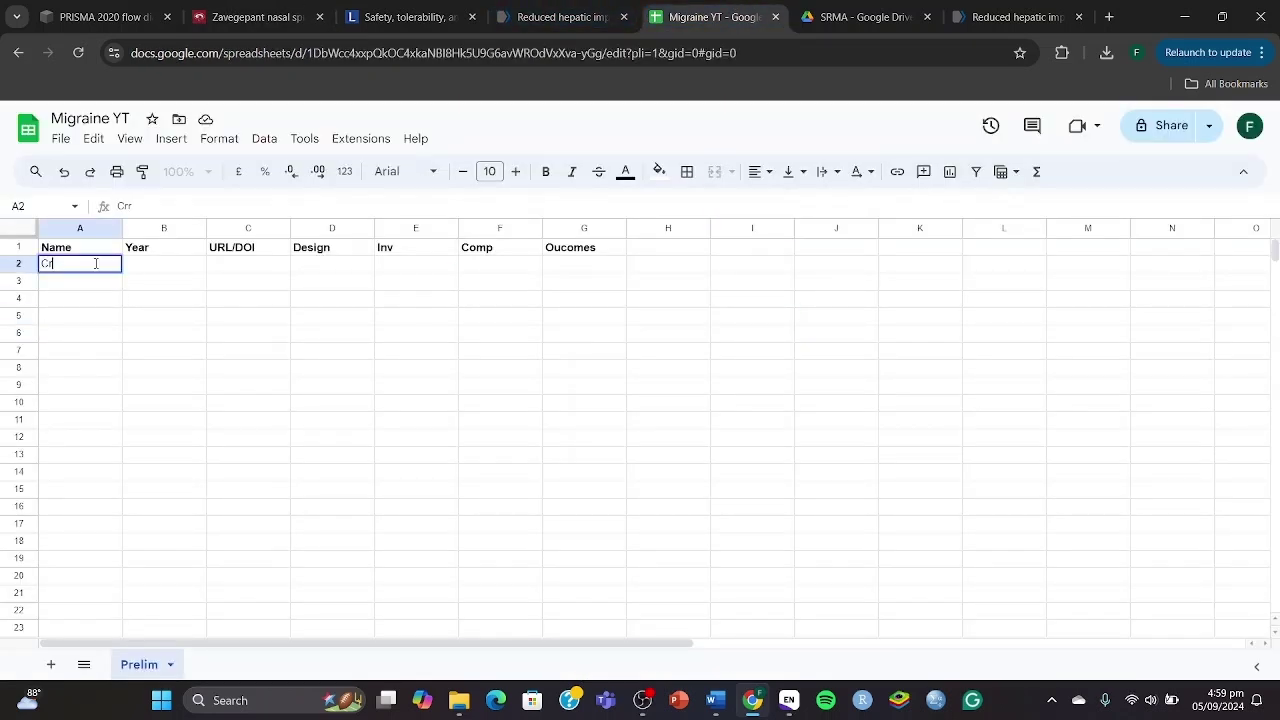
type("oop0")
key("Tab")
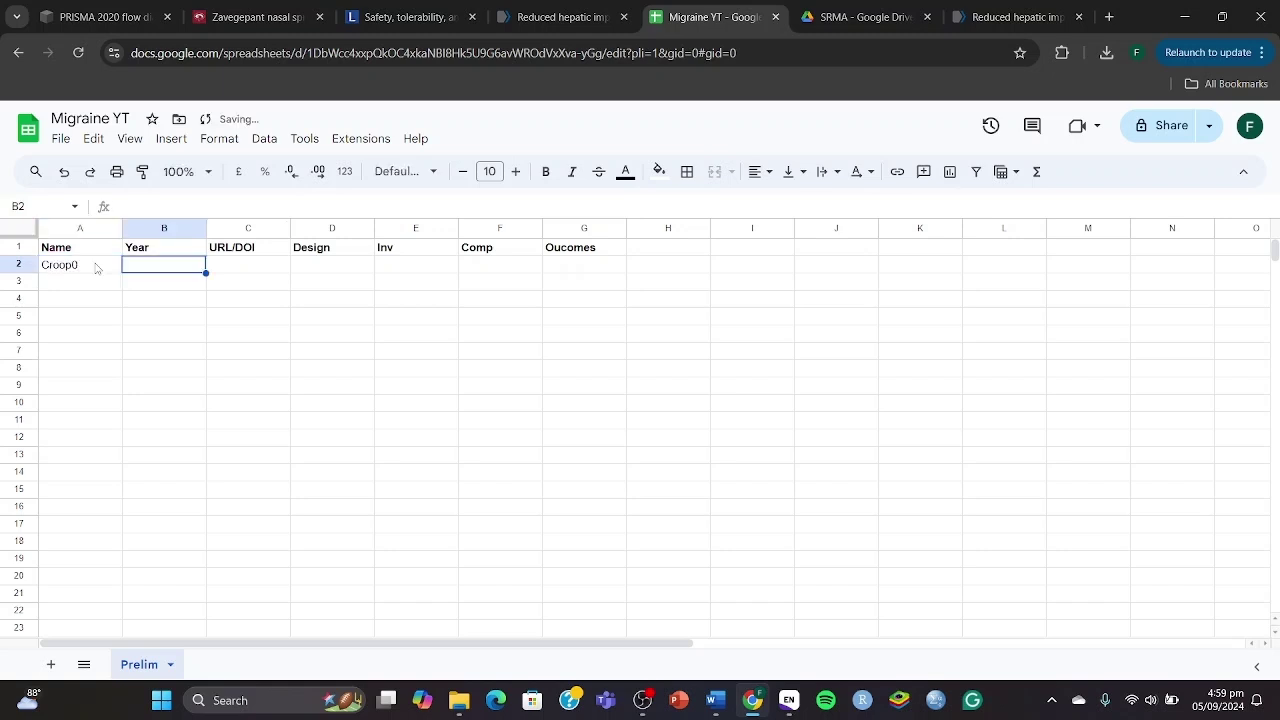
left_click(96, 263)
type("Croop")
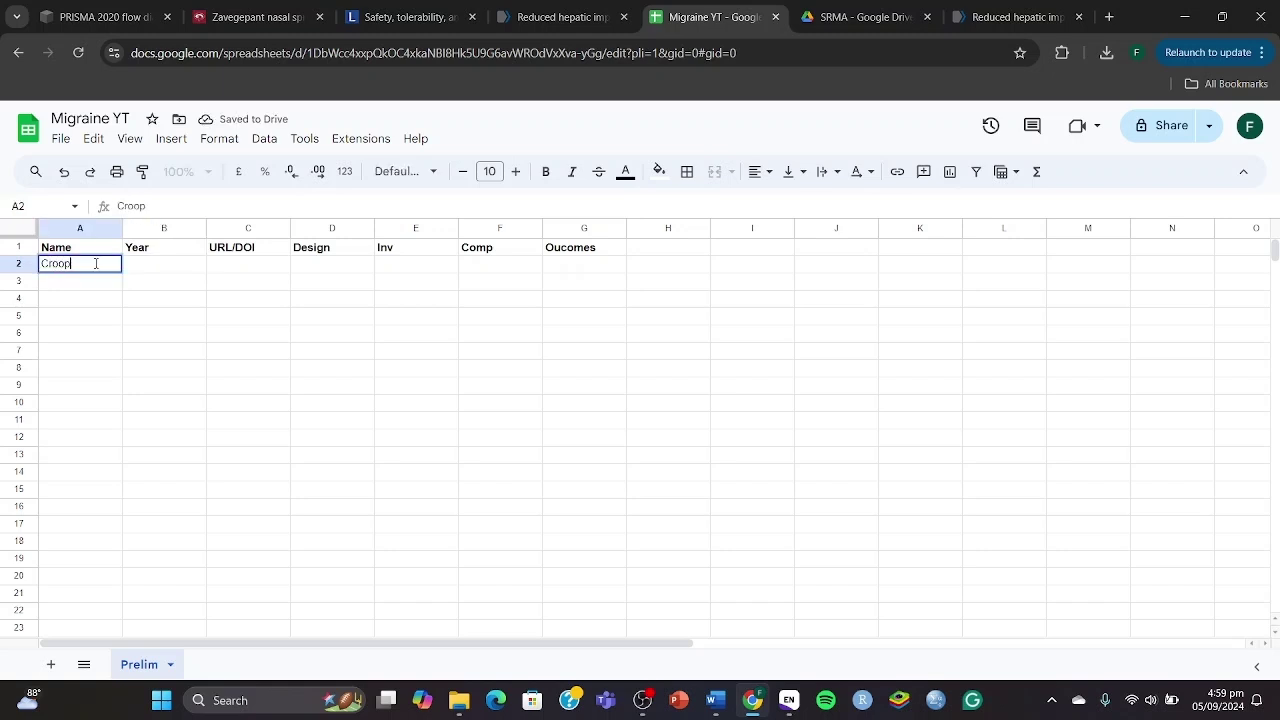
Check the publication year of the Headache article and enter 2022 under Year in cell B2
left_click(255, 17)
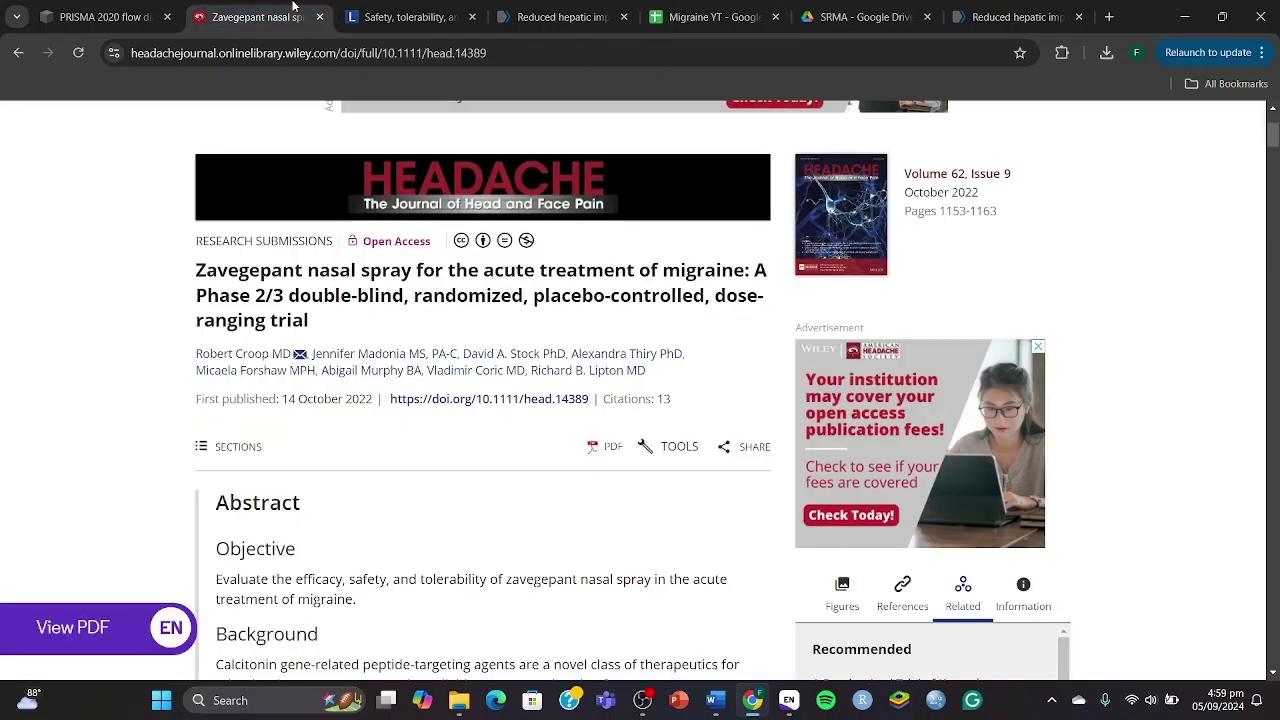
left_click(400, 8)
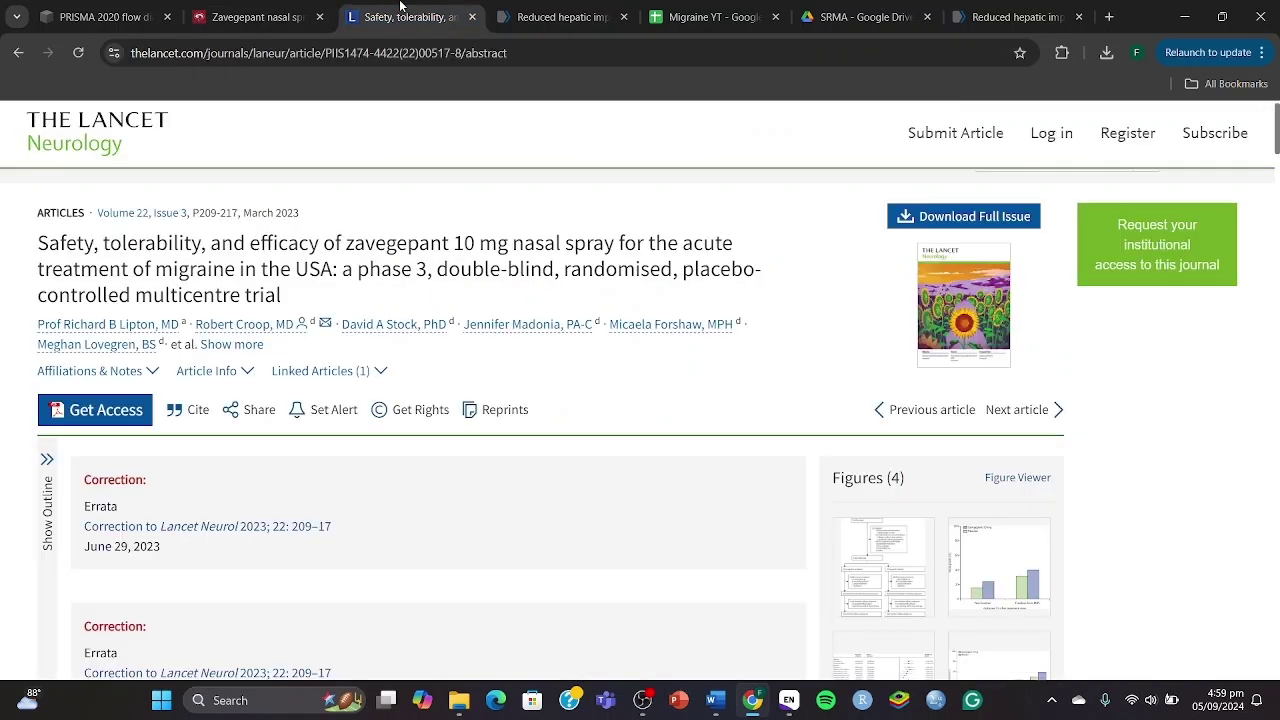
left_click(704, 14)
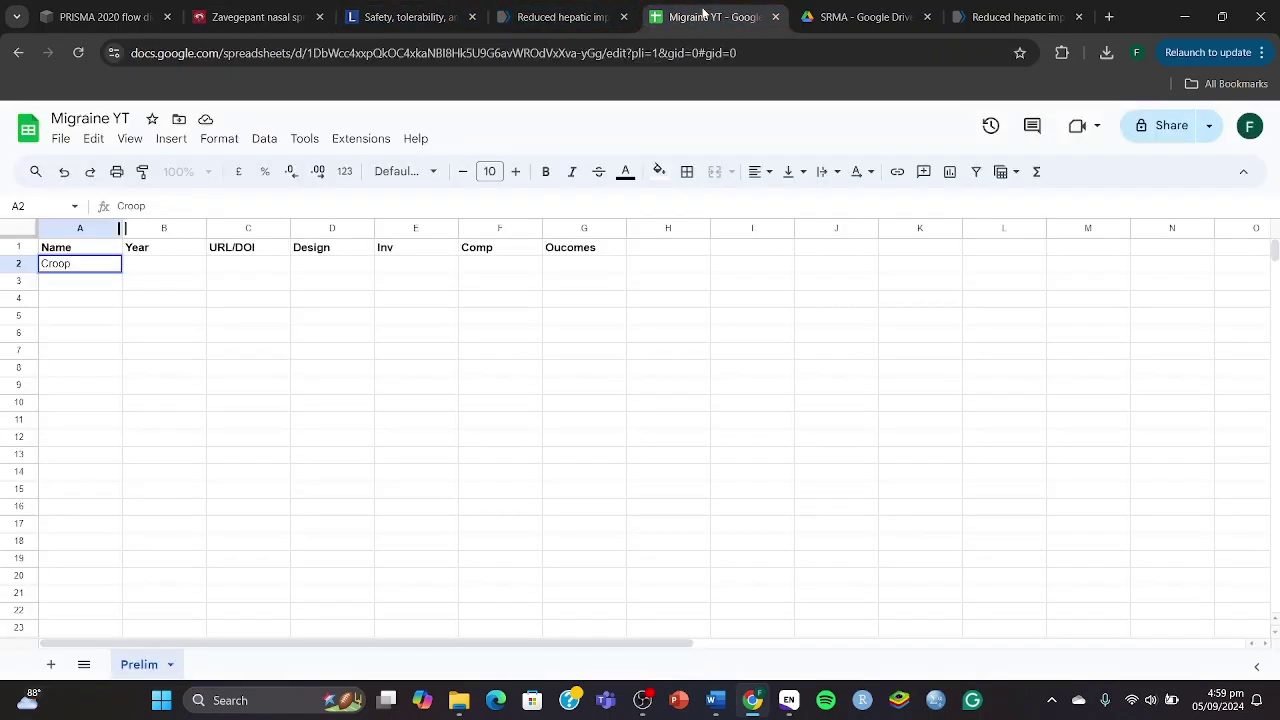
key("Tab")
type("2022")
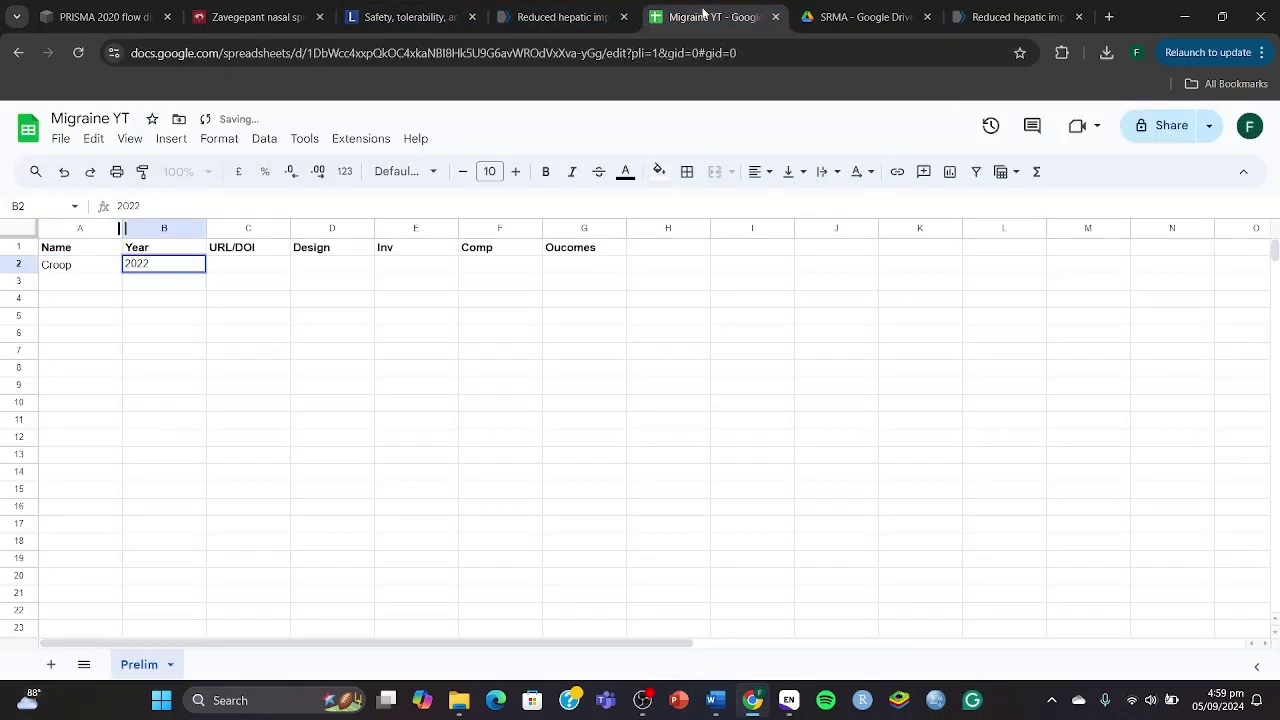
key("Tab")
Copy the Headache article's web address into cell C2 under URL/DOI and enter RCT as its design in D2
left_click(400, 12)
left_click(300, 12)
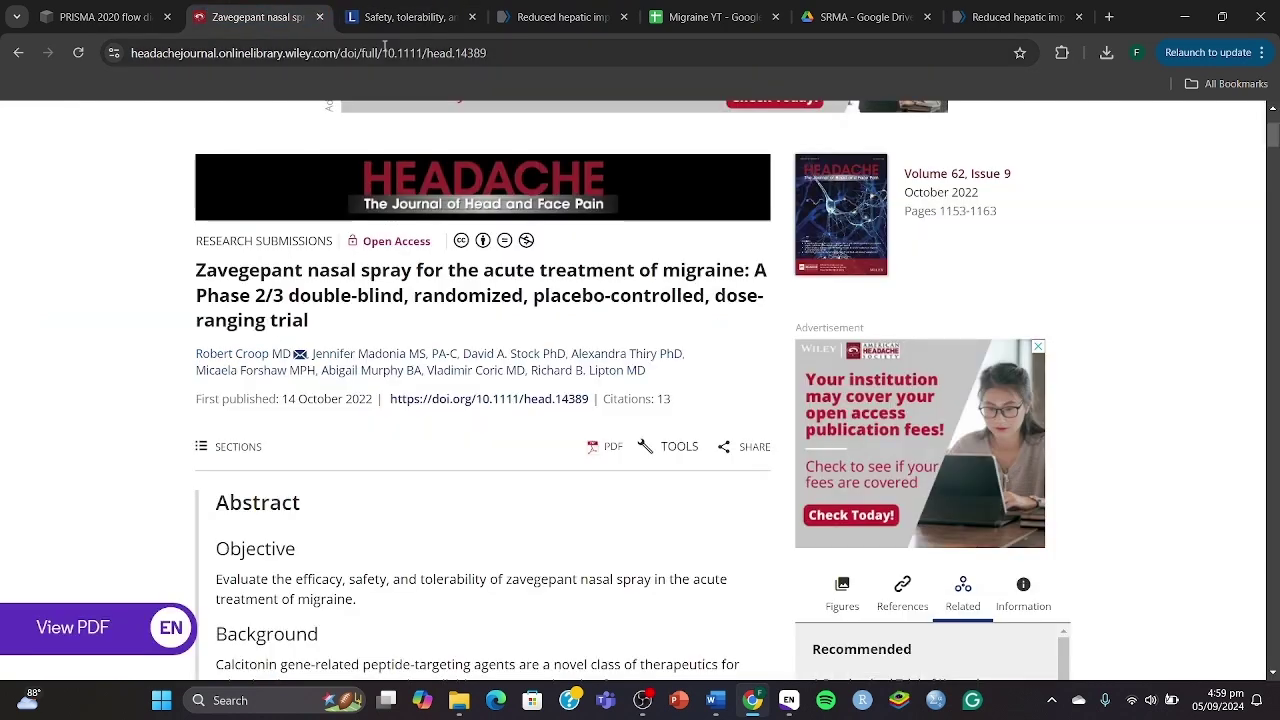
left_click(386, 50)
key("ctrl+c")
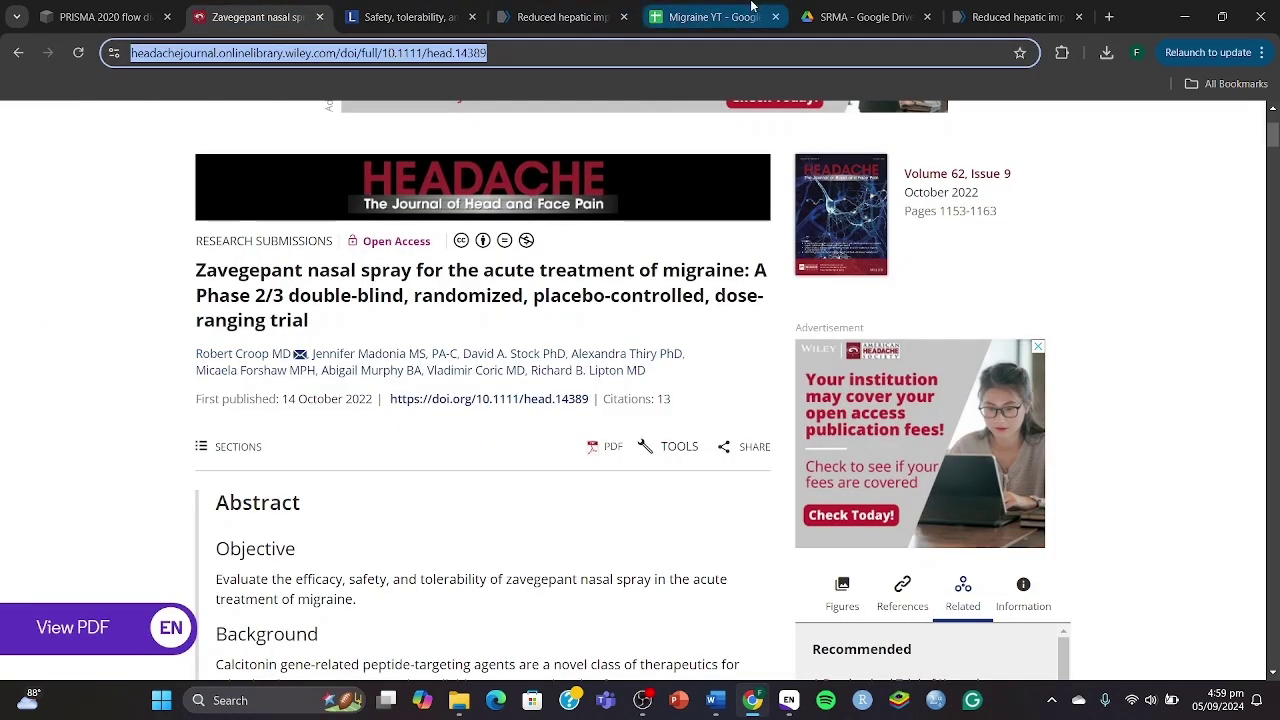
left_click(752, 12)
key("ctrl+v")
key("Tab")
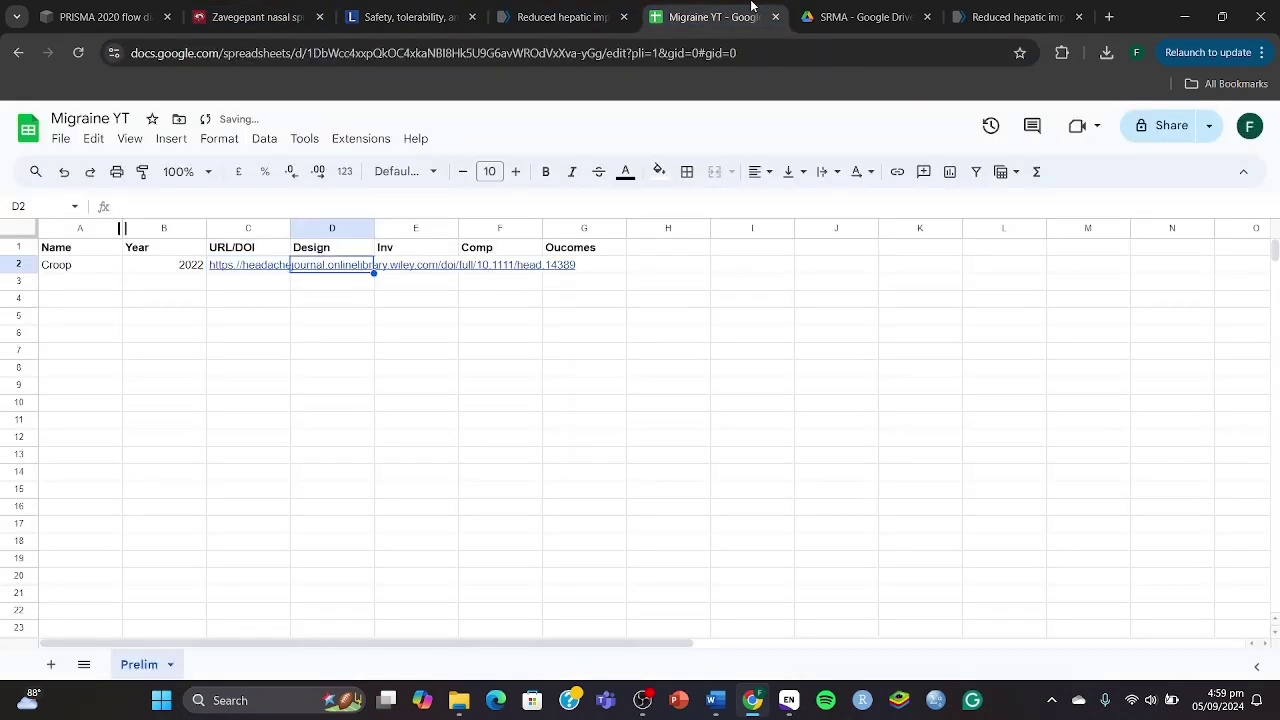
type("RCT")
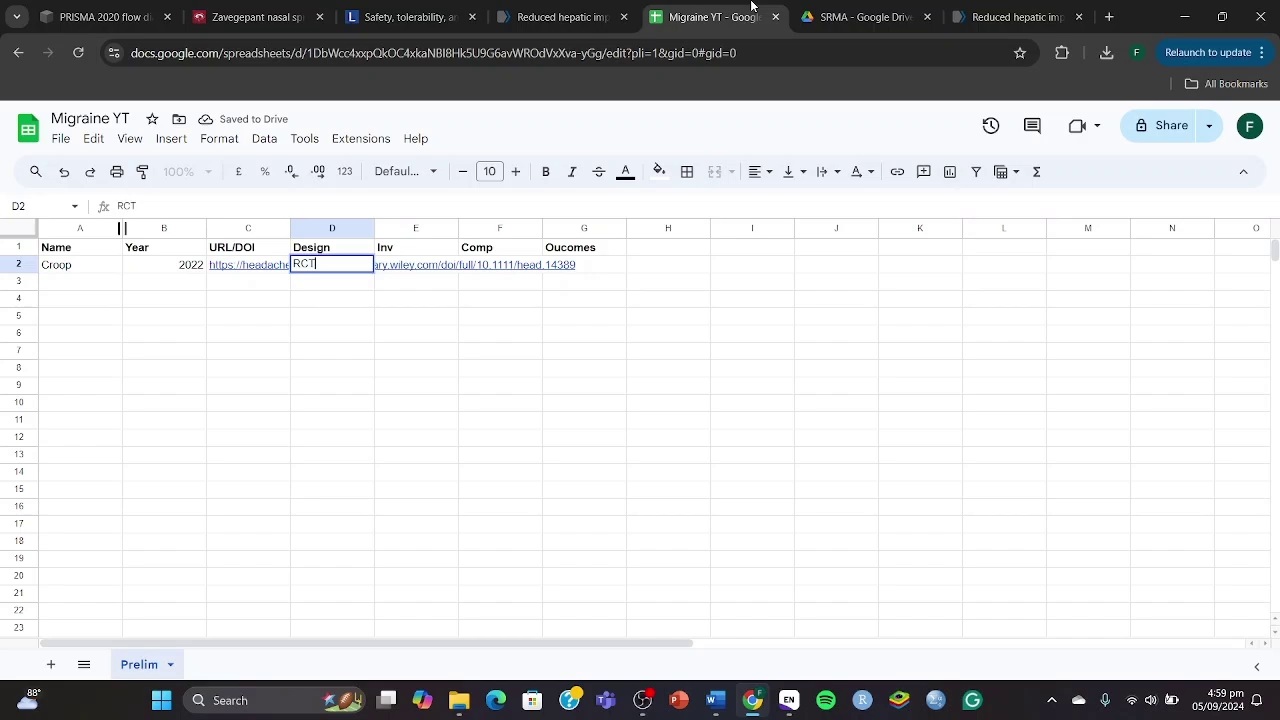
Check the study design in the Headache article's Methods section, highlighting the double-blind, randomized, placebo-controlled, dose-ranging description, and return to the Migraine YT sheet
key("Tab")
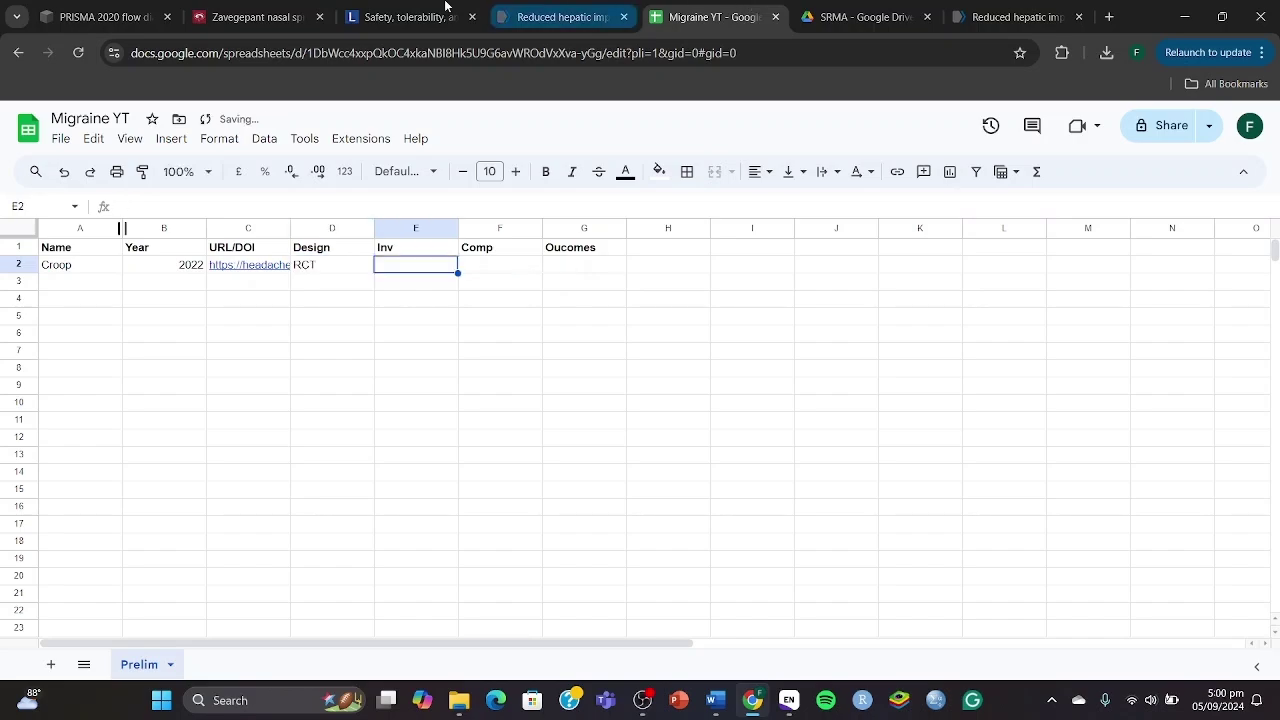
left_click(292, 12)
scroll(641, 514, "down", 5)
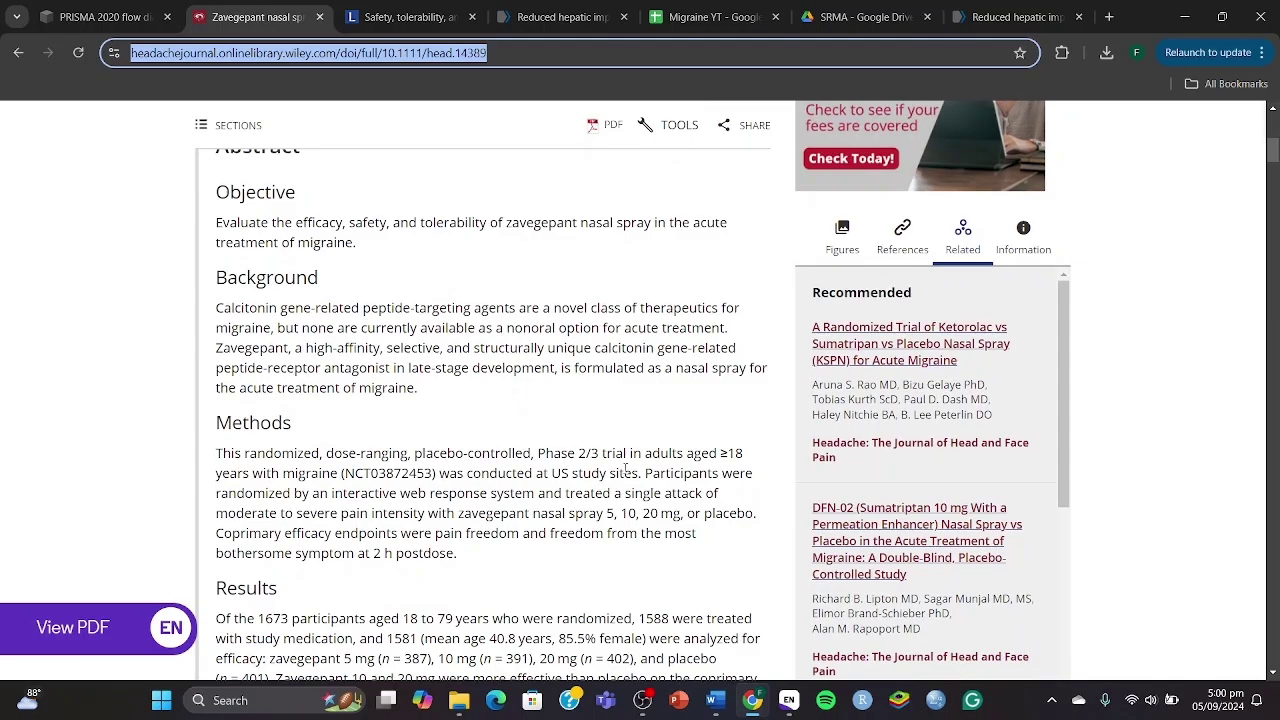
scroll(626, 468, "down", 15)
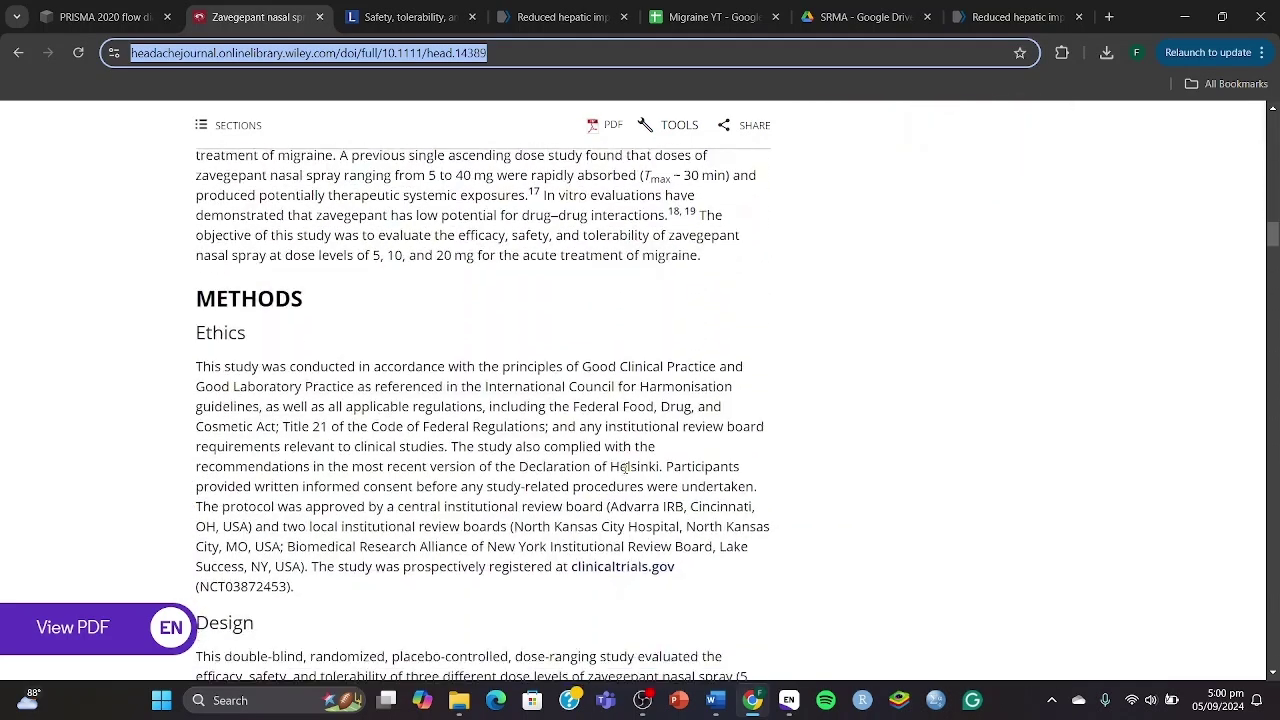
scroll(625, 466, "down", 1)
left_click(409, 269)
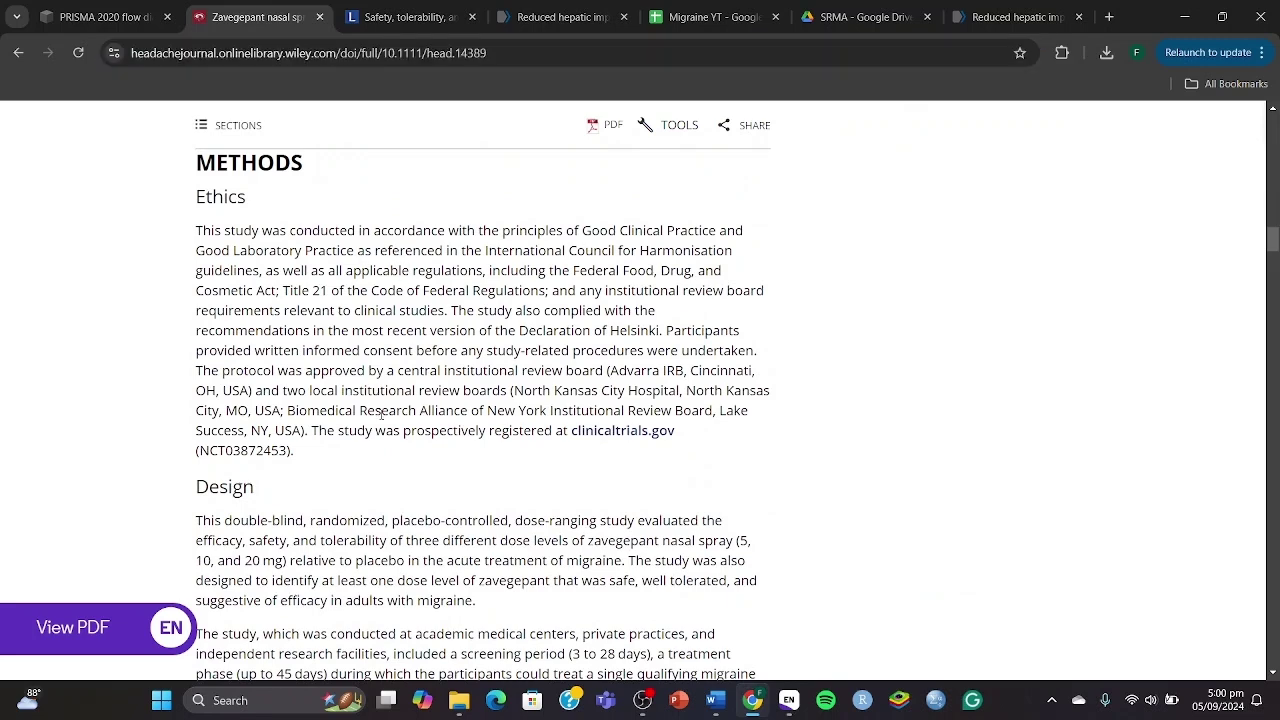
scroll(381, 414, "down", 1)
left_click_drag(224, 484, 612, 482)
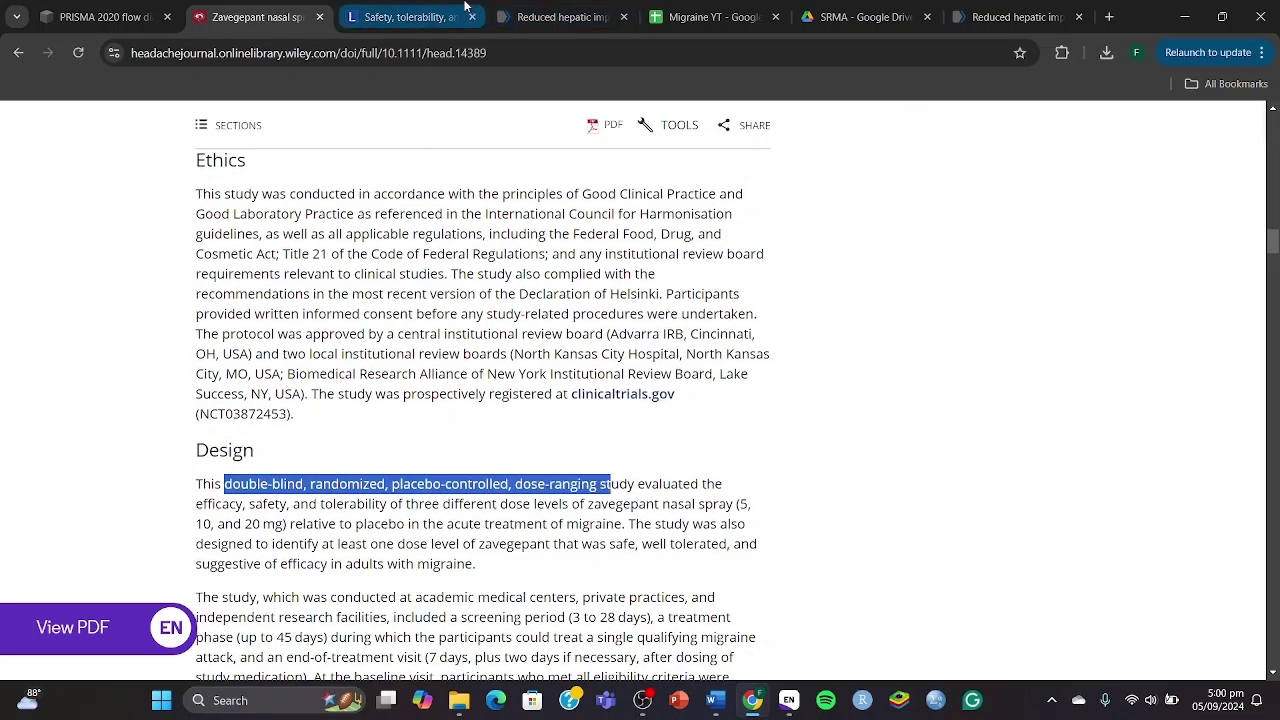
left_click(638, 10)
left_click(680, 15)
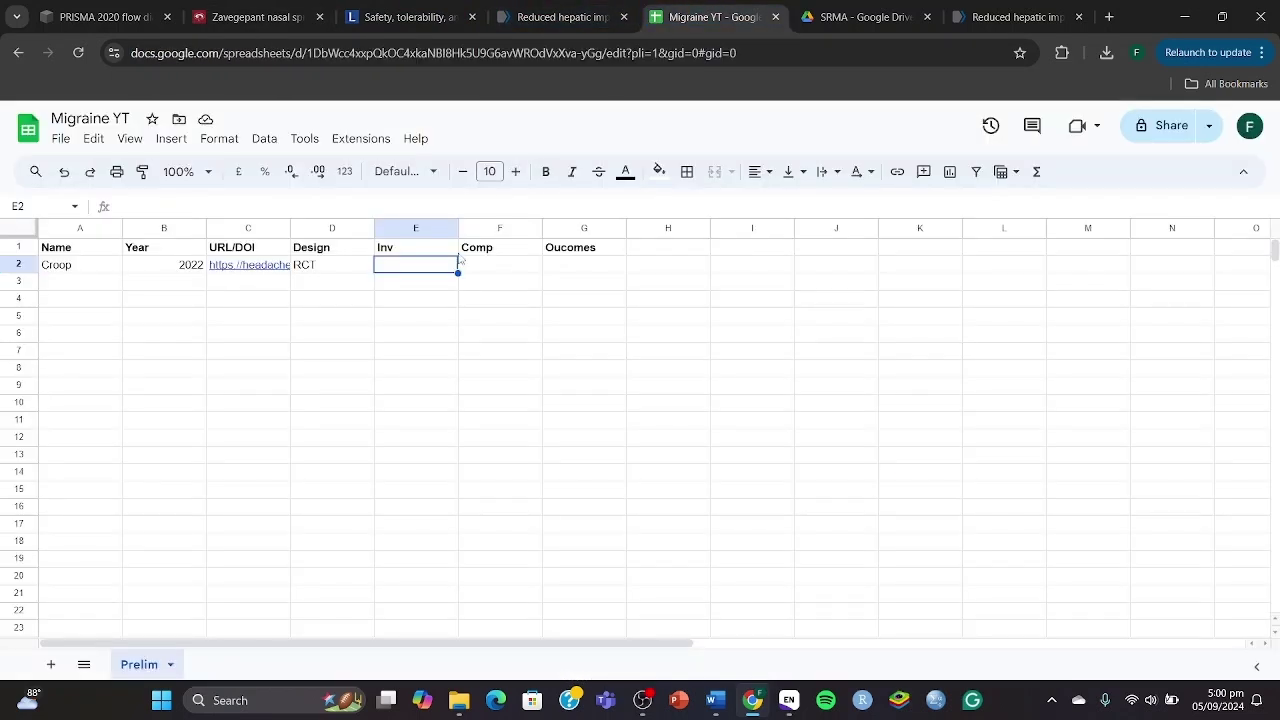
Check the zavegepant doses in the Headache article's Design section and enter "Zavege (5,10,20 mg)" under Inv in cell E2
left_click(446, 287)
key("Up")
key("Up")
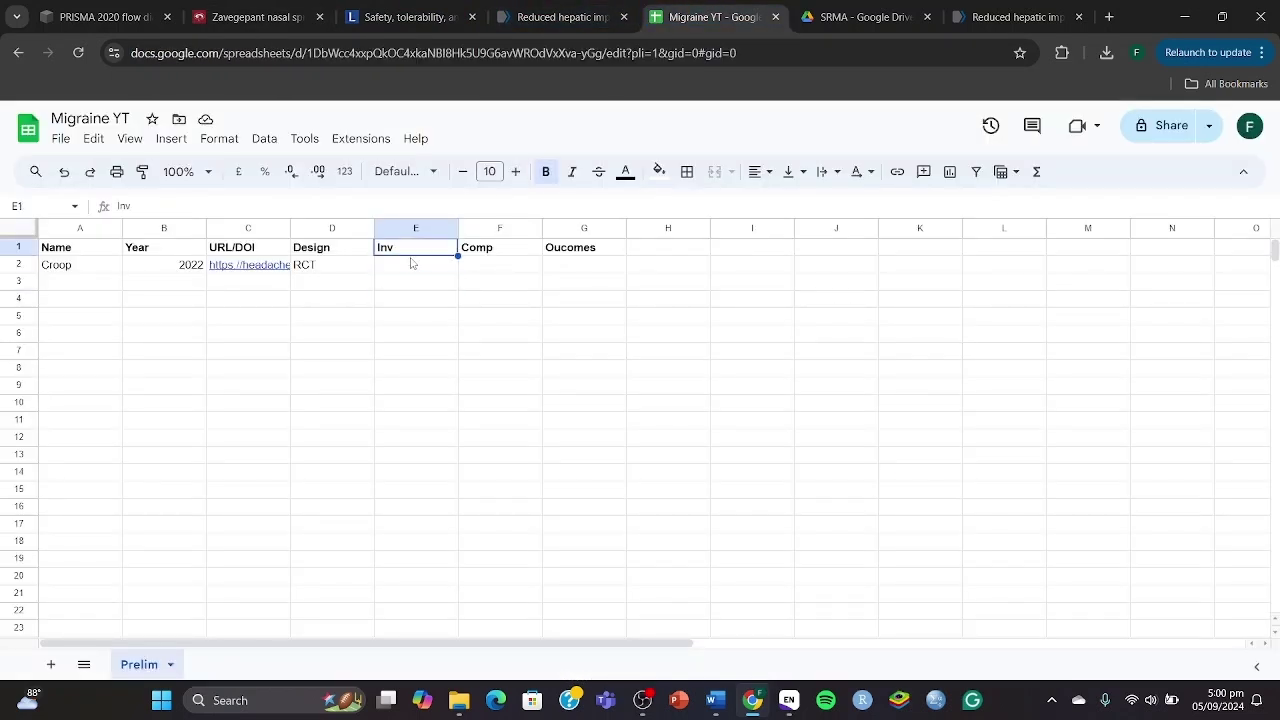
left_click(410, 265)
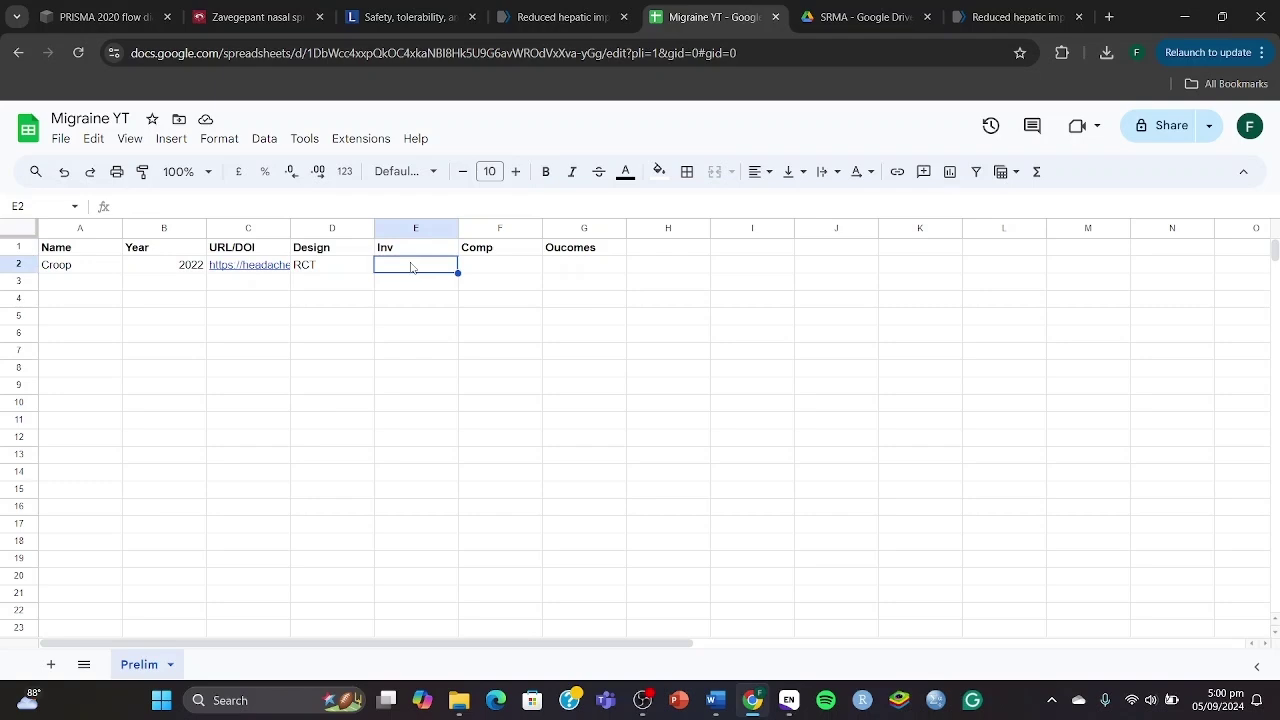
type("Zavege")
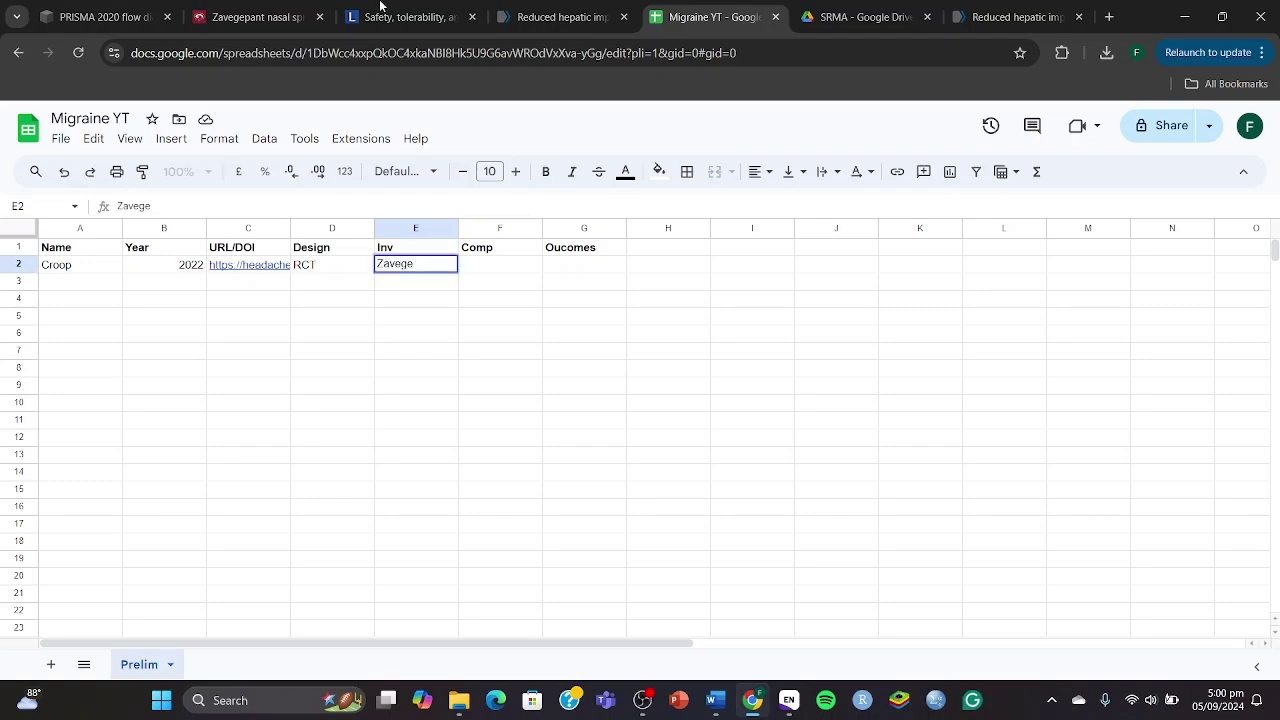
left_click(255, 17)
left_click(564, 401)
scroll(563, 403, "down", 1)
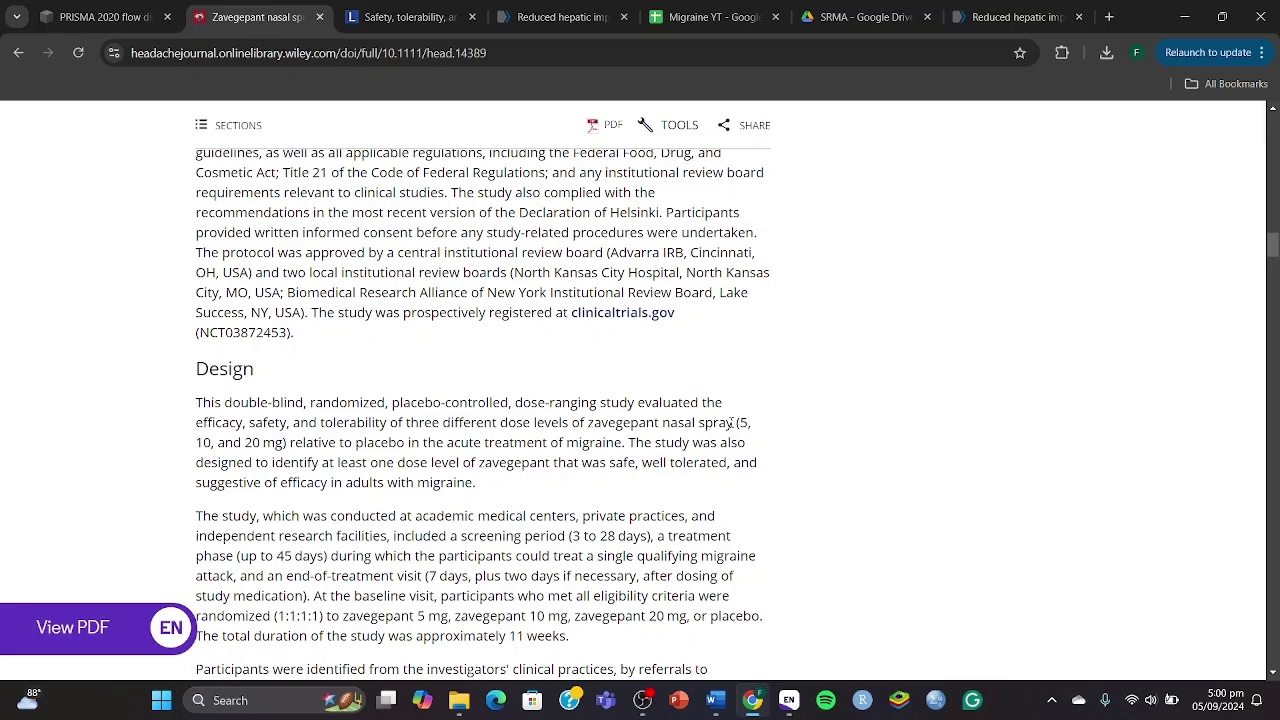
left_click_drag(733, 425, 258, 462)
left_click(710, 17)
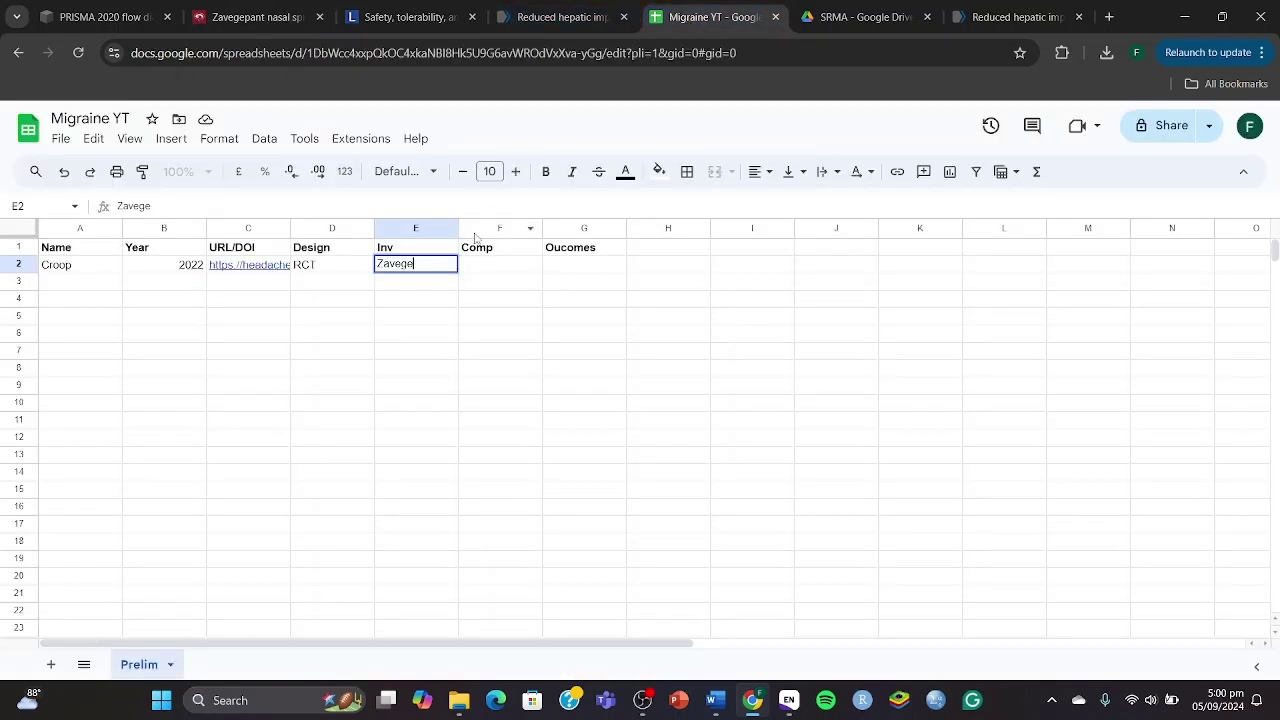
type("5,10,20 mg")
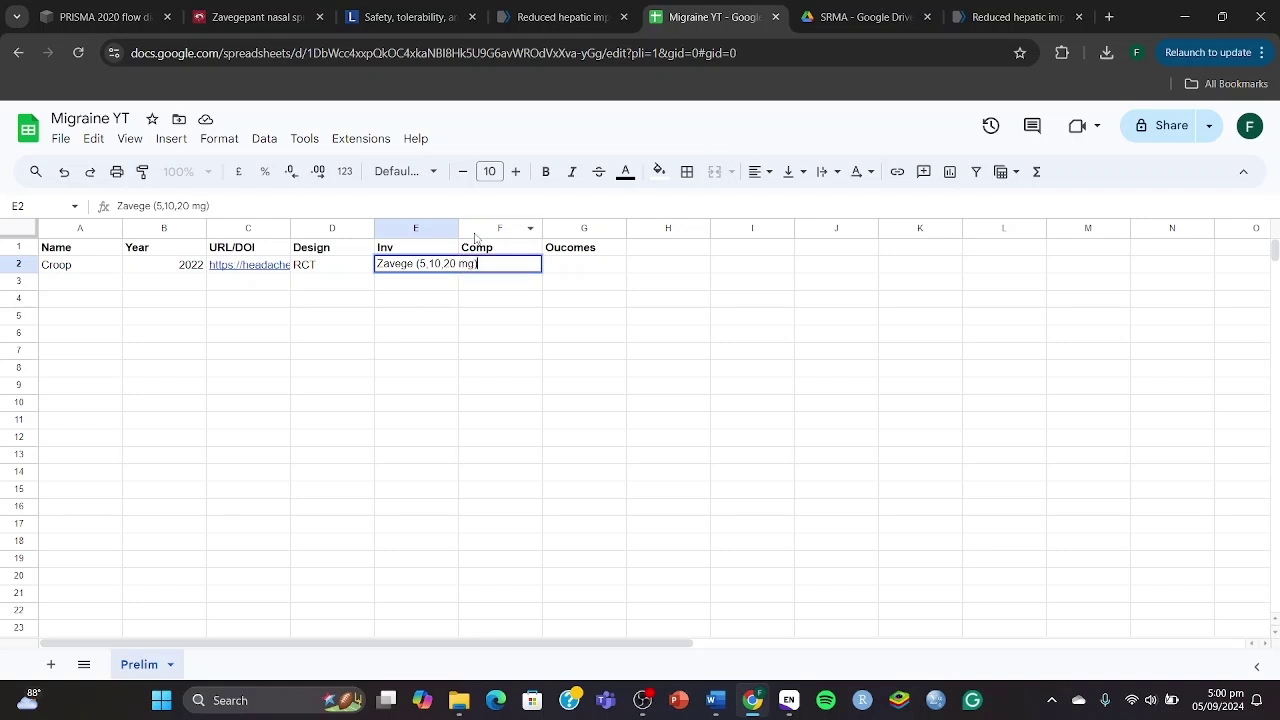
type(")")
Widen column E to fit the intervention text and enter Placebo under Comp in cell F2
left_click_drag(459, 228, 497, 229)
left_click(510, 270)
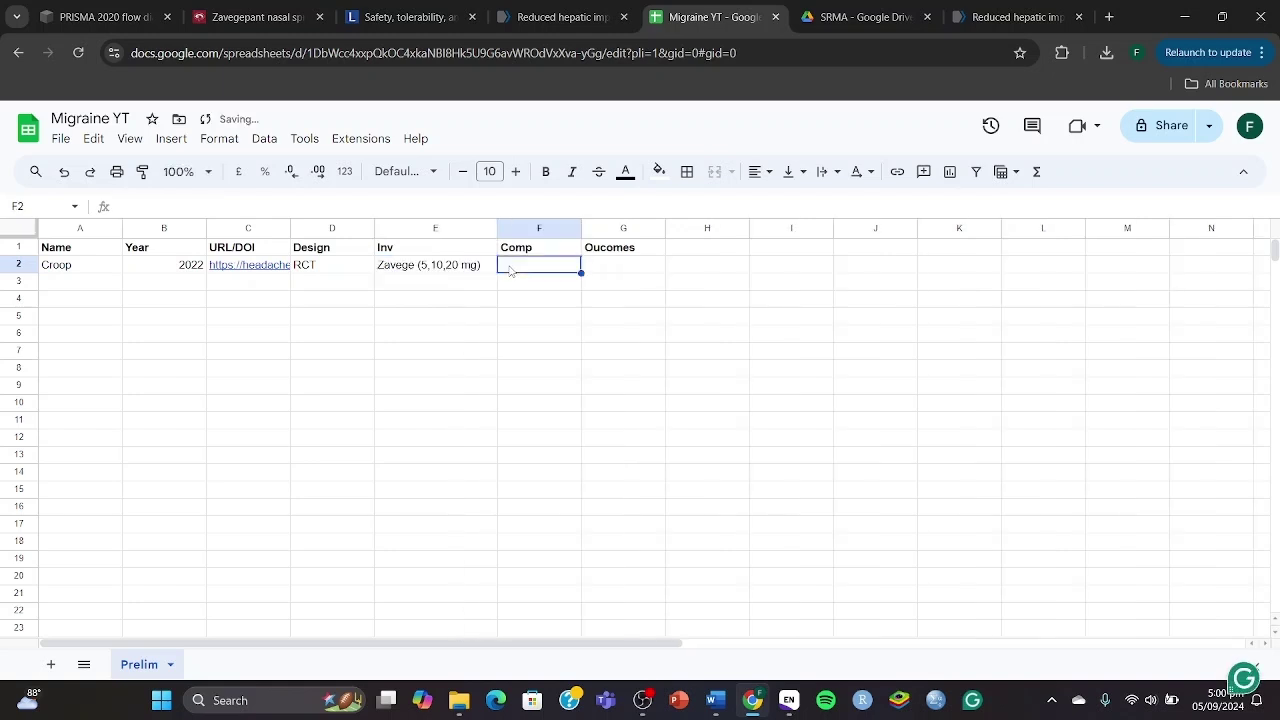
type("Placeb")
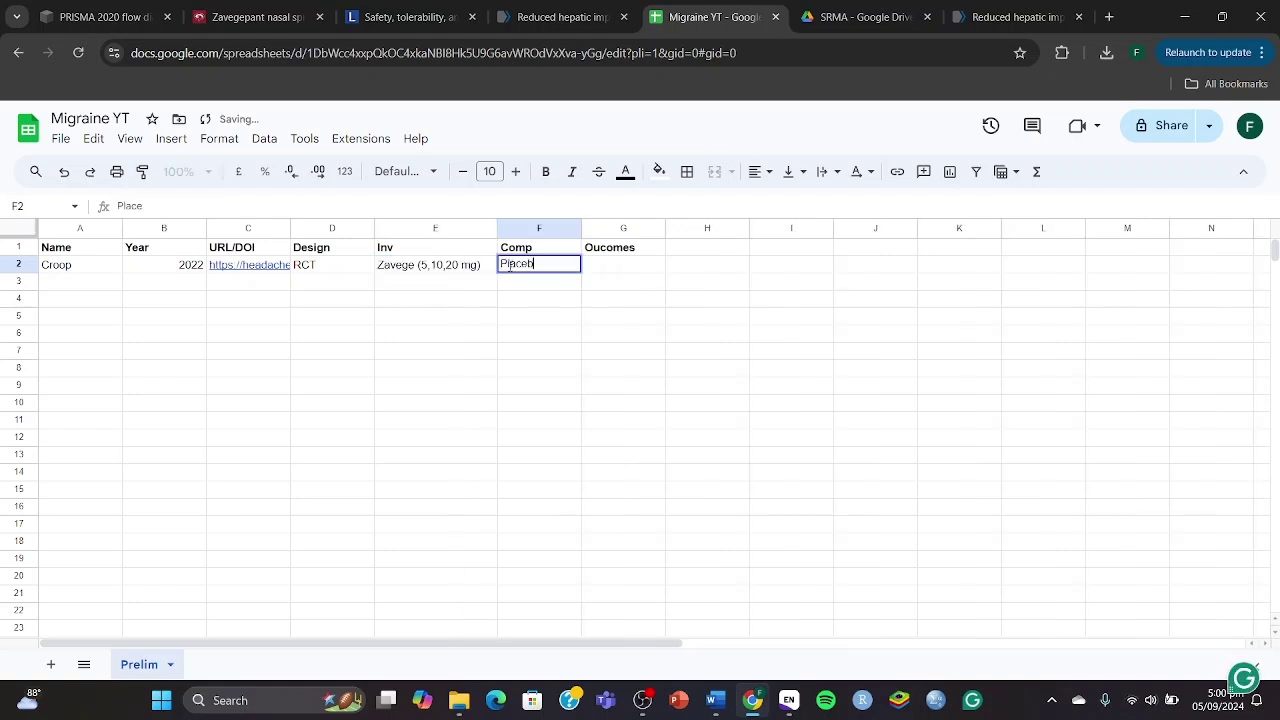
type("o")
key("Tab")
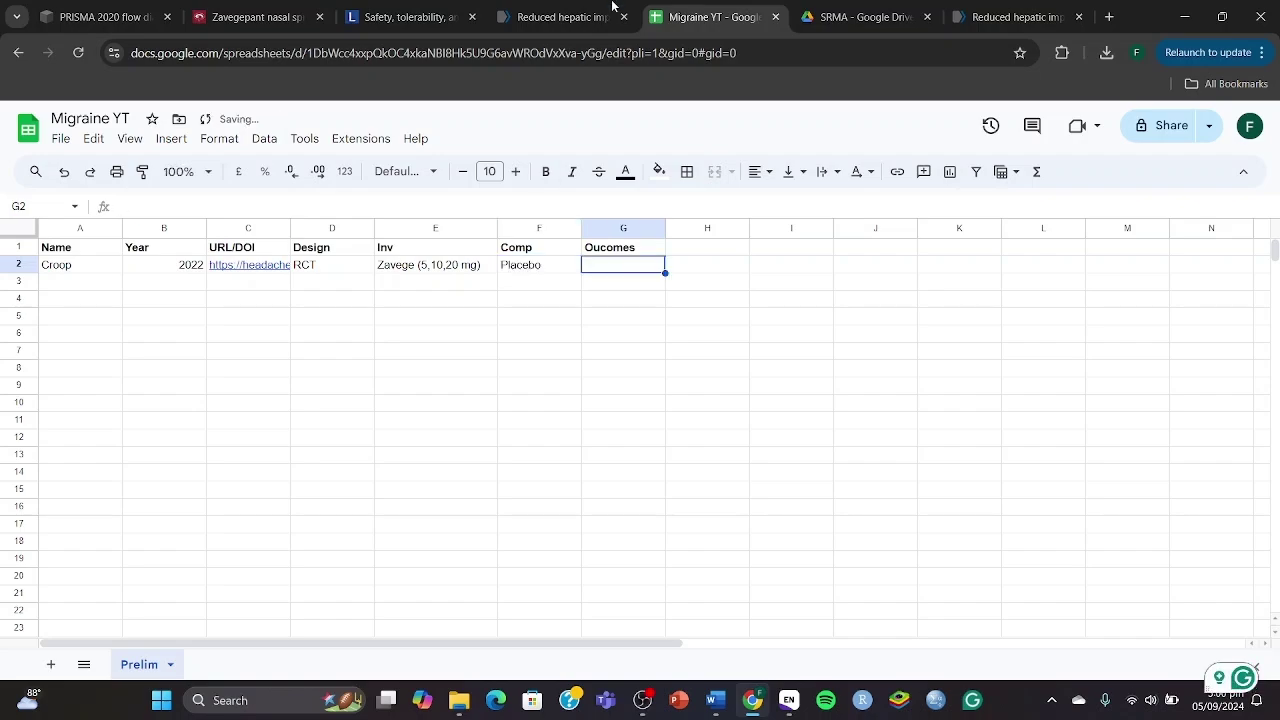
Find and highlight the trial registration number in the Headache article's Ethics section, and return to the Migraine YT sheet
left_click(613, 8)
left_click(268, 10)
left_click(499, 341)
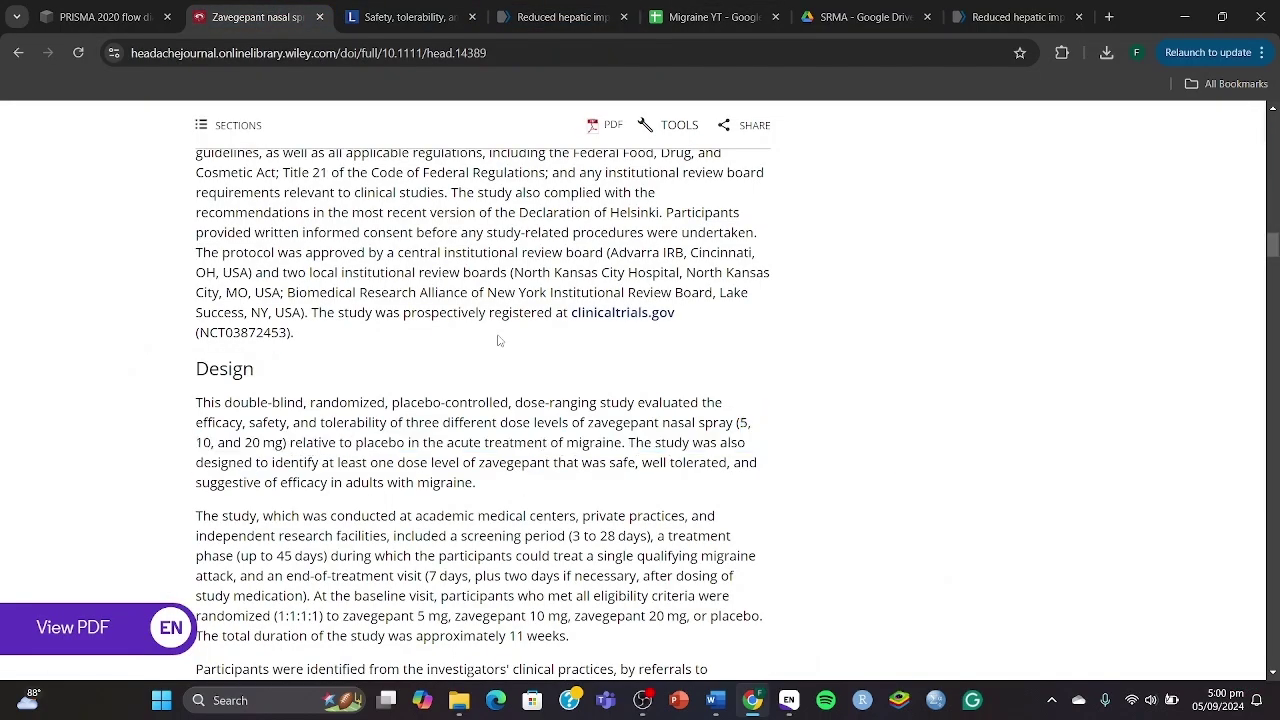
scroll(527, 396, "down", 4)
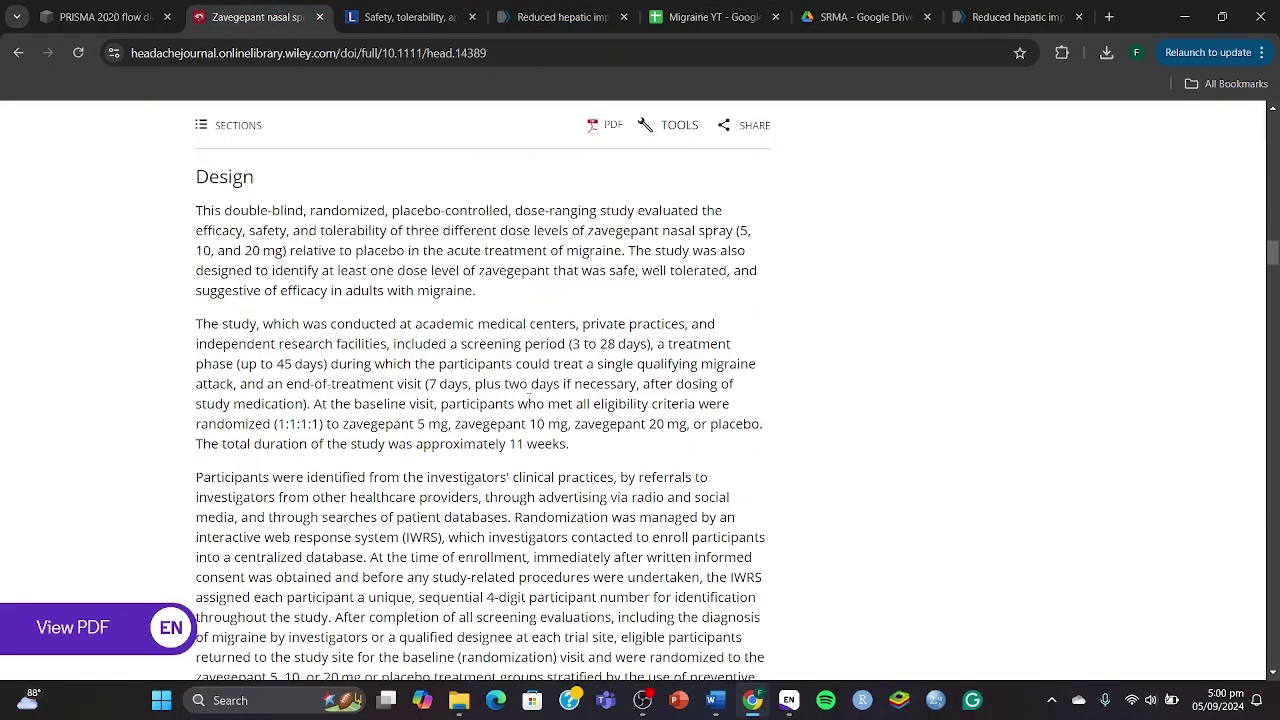
scroll(237, 244, "up", 3)
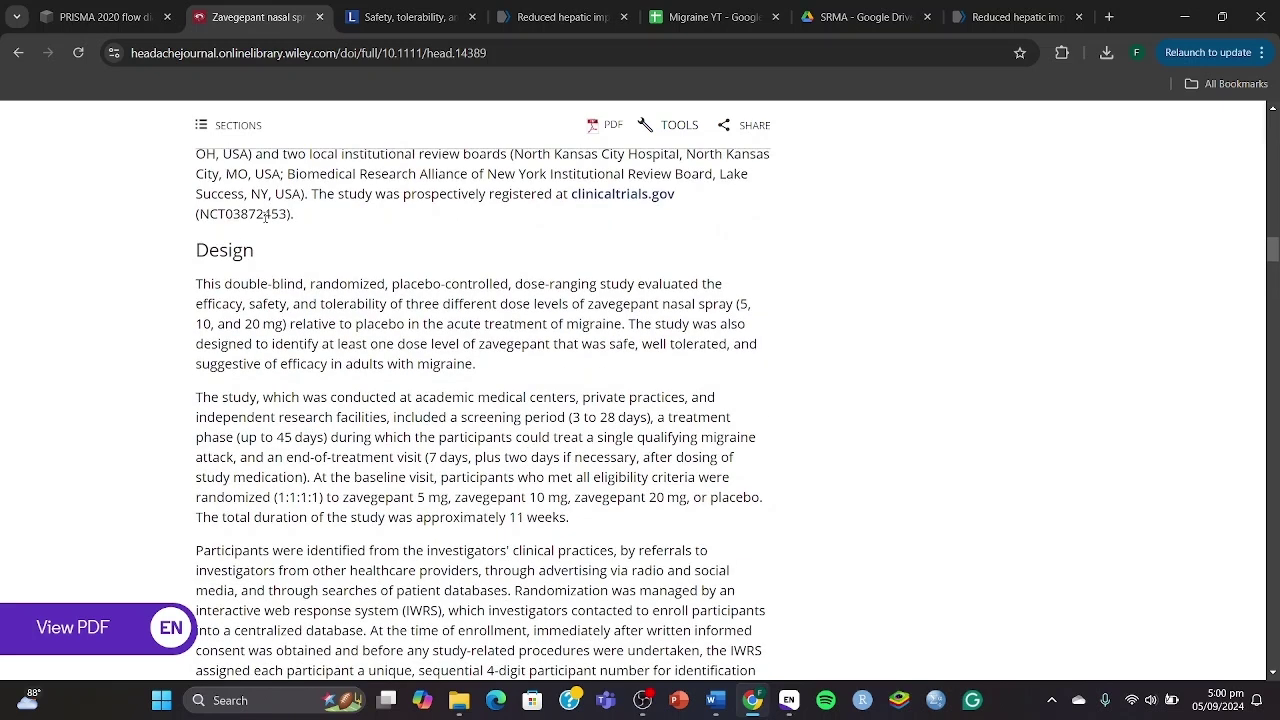
double_click(266, 216)
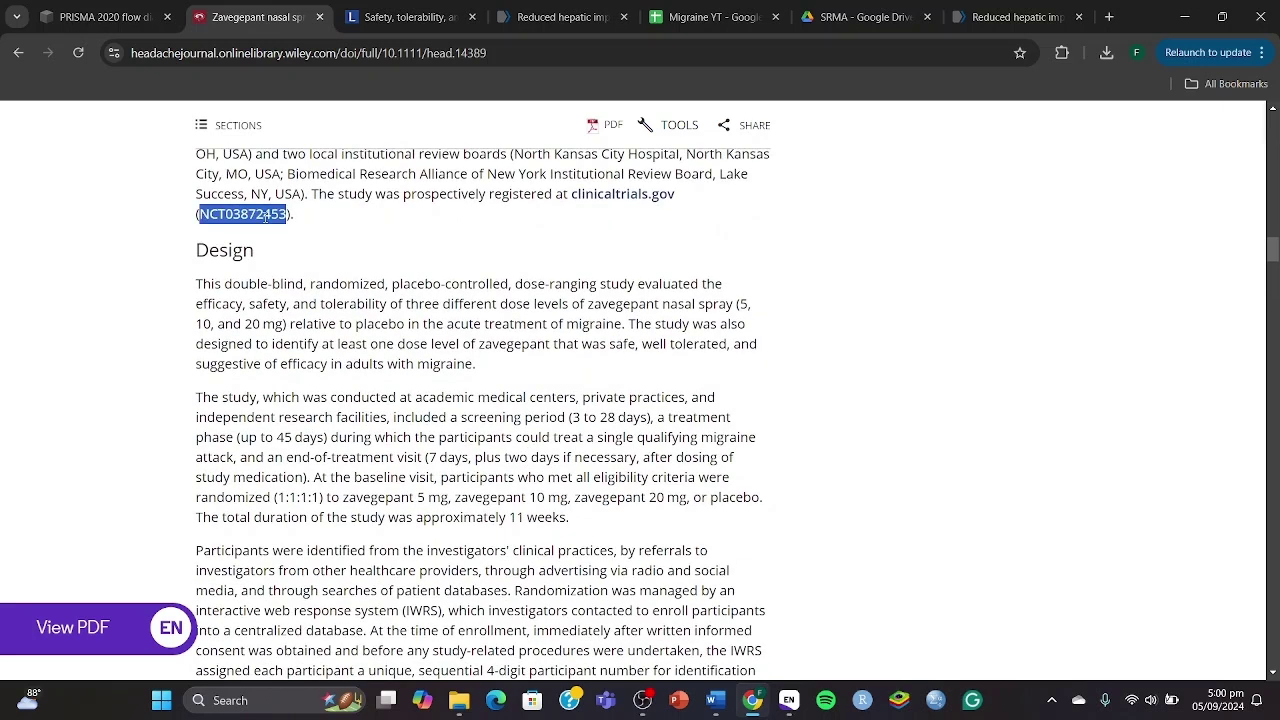
left_click(705, 17)
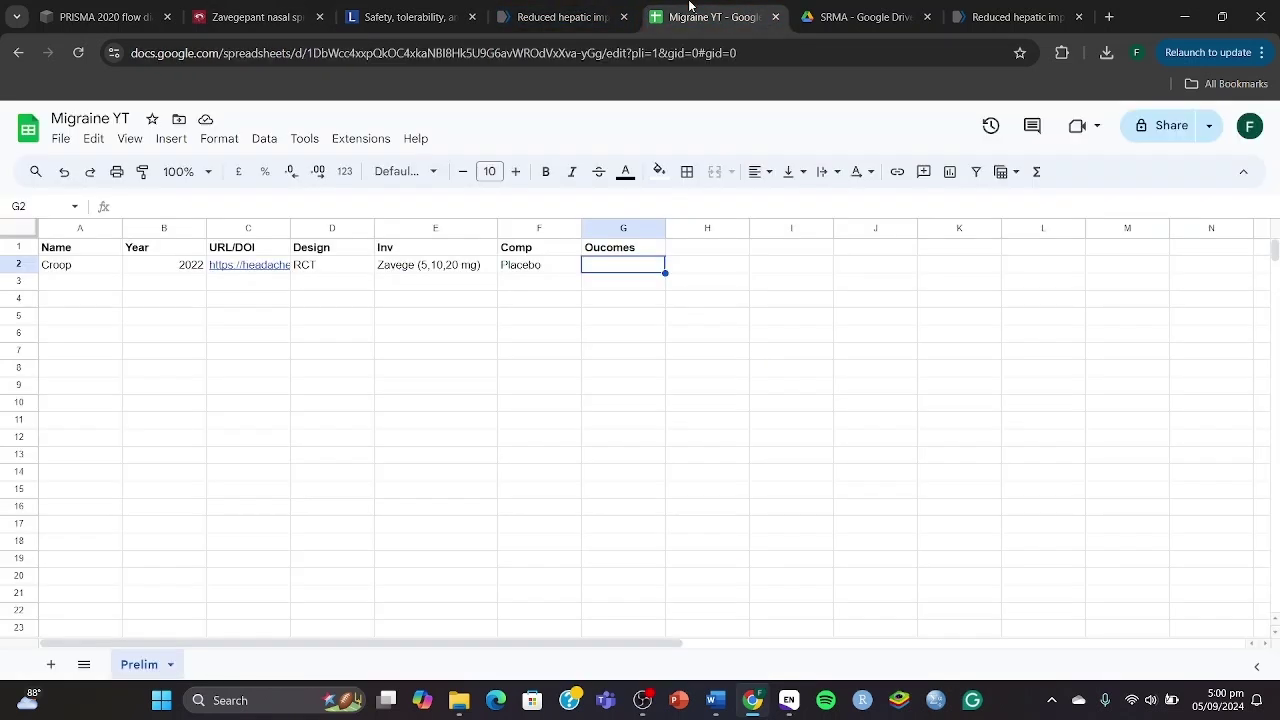
left_click(390, 231)
right_click(390, 231)
left_click(686, 325)
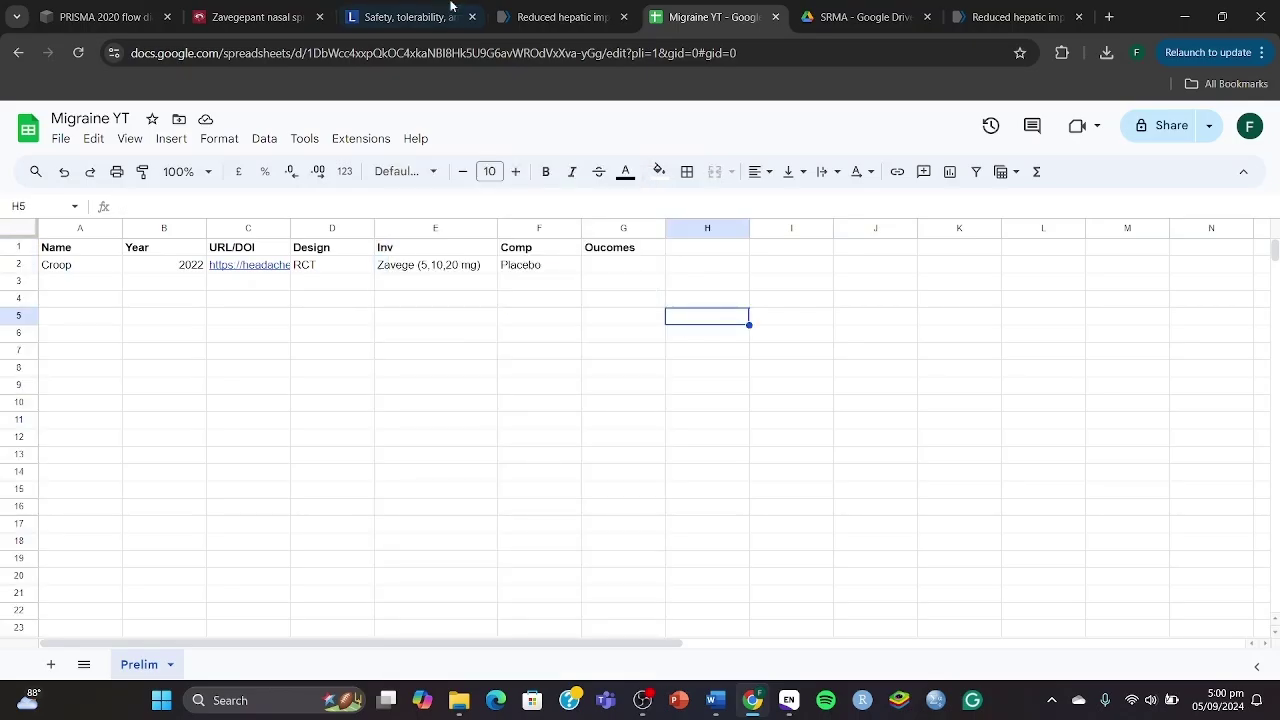
Copy the coprimary endpoints "pain freedom and freedom from the MBS" from the Headache article's Outcomes section into cell G2
left_click(450, 8)
left_click(263, 10)
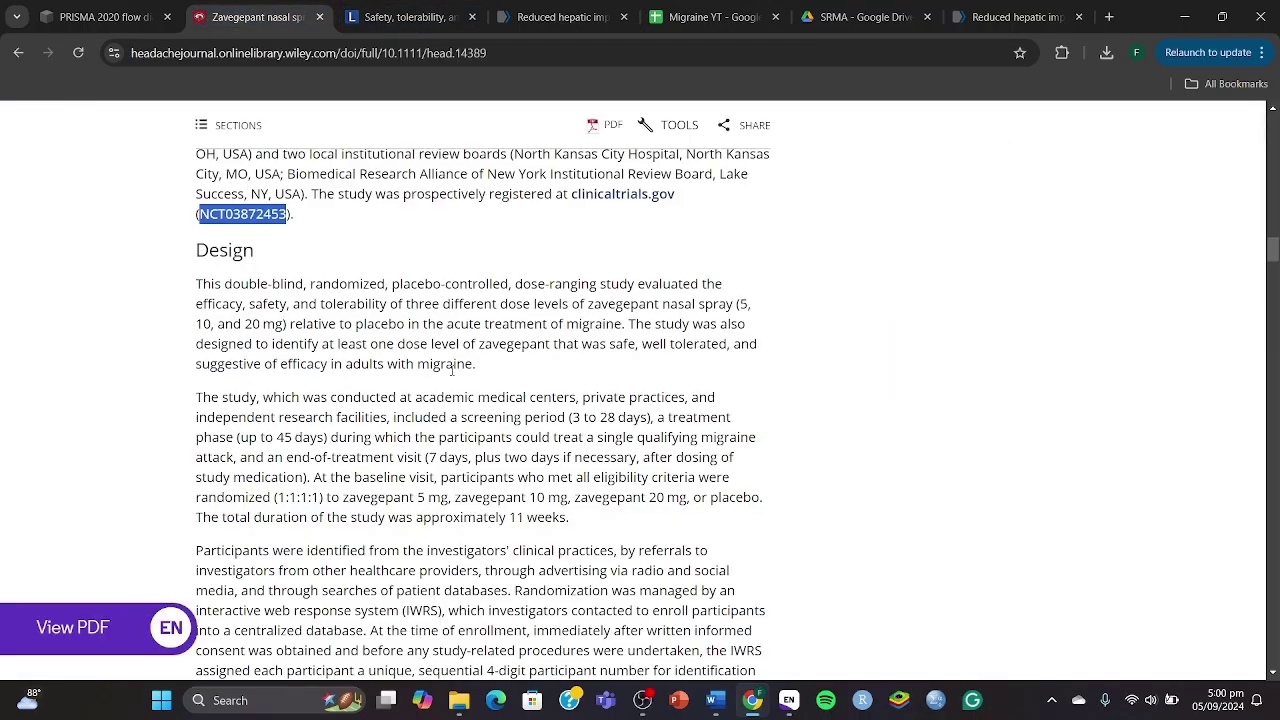
scroll(452, 370, "down", 12)
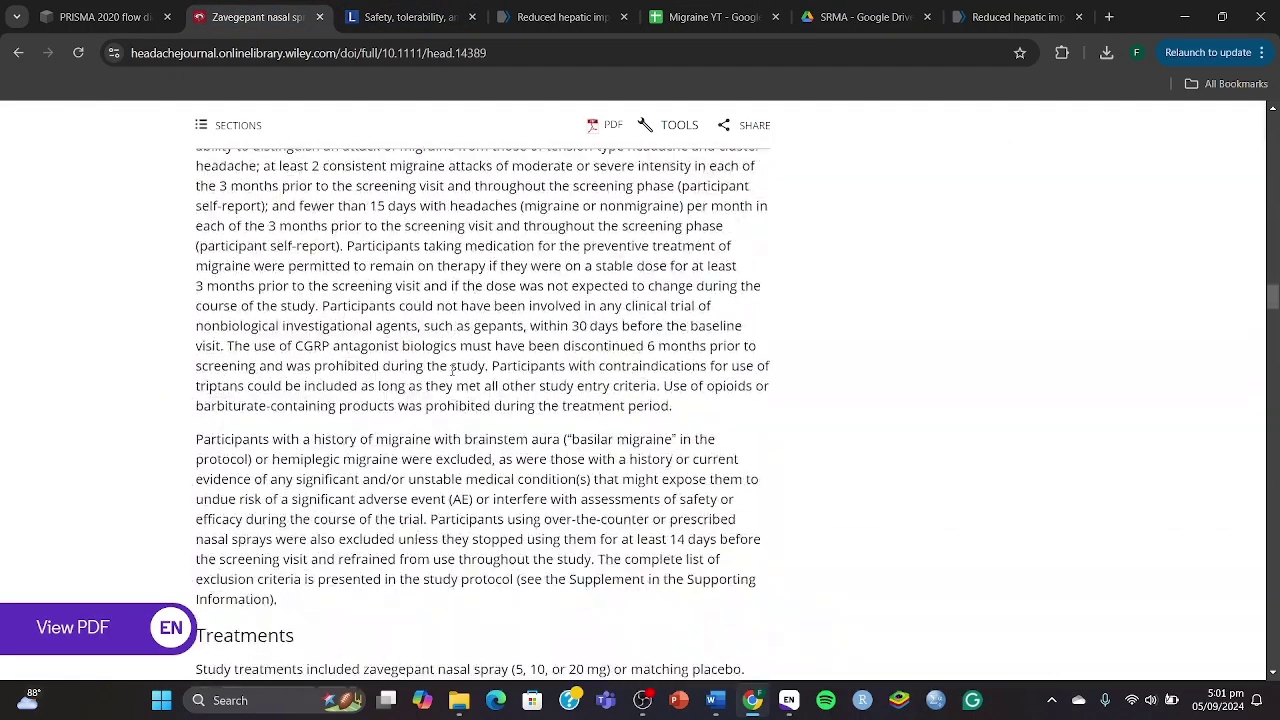
scroll(452, 370, "down", 4)
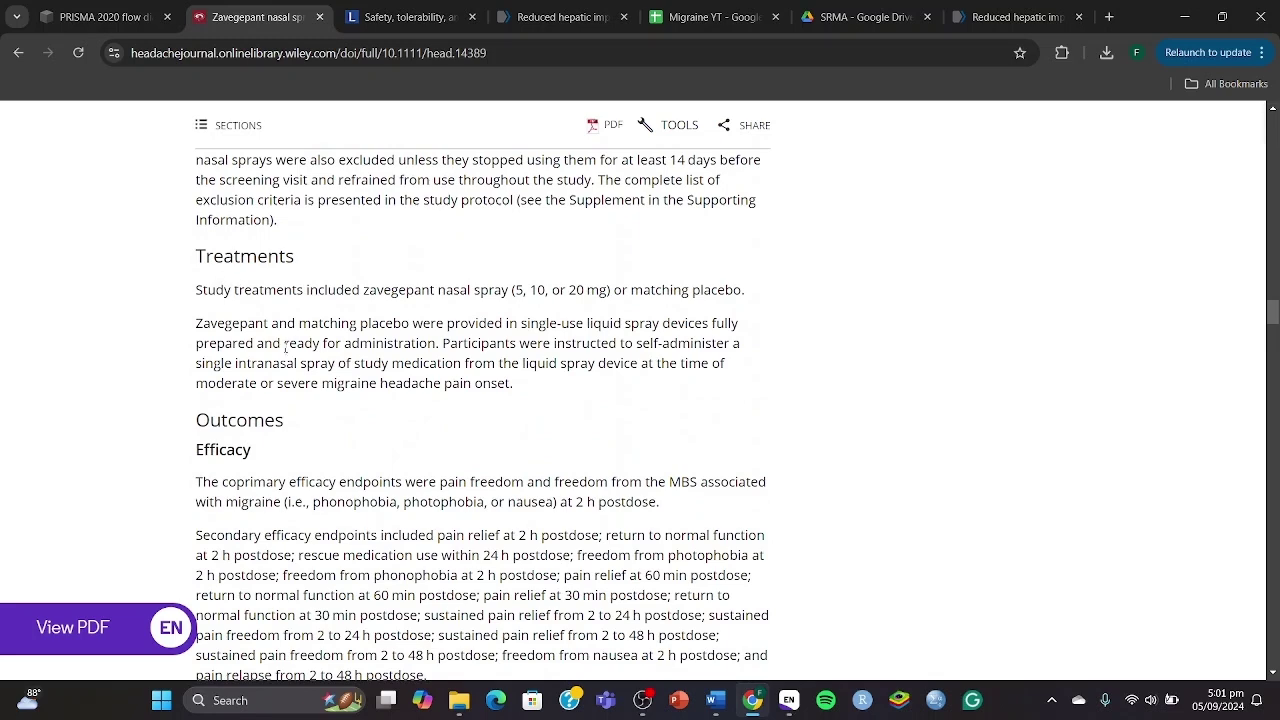
scroll(286, 346, "down", 3)
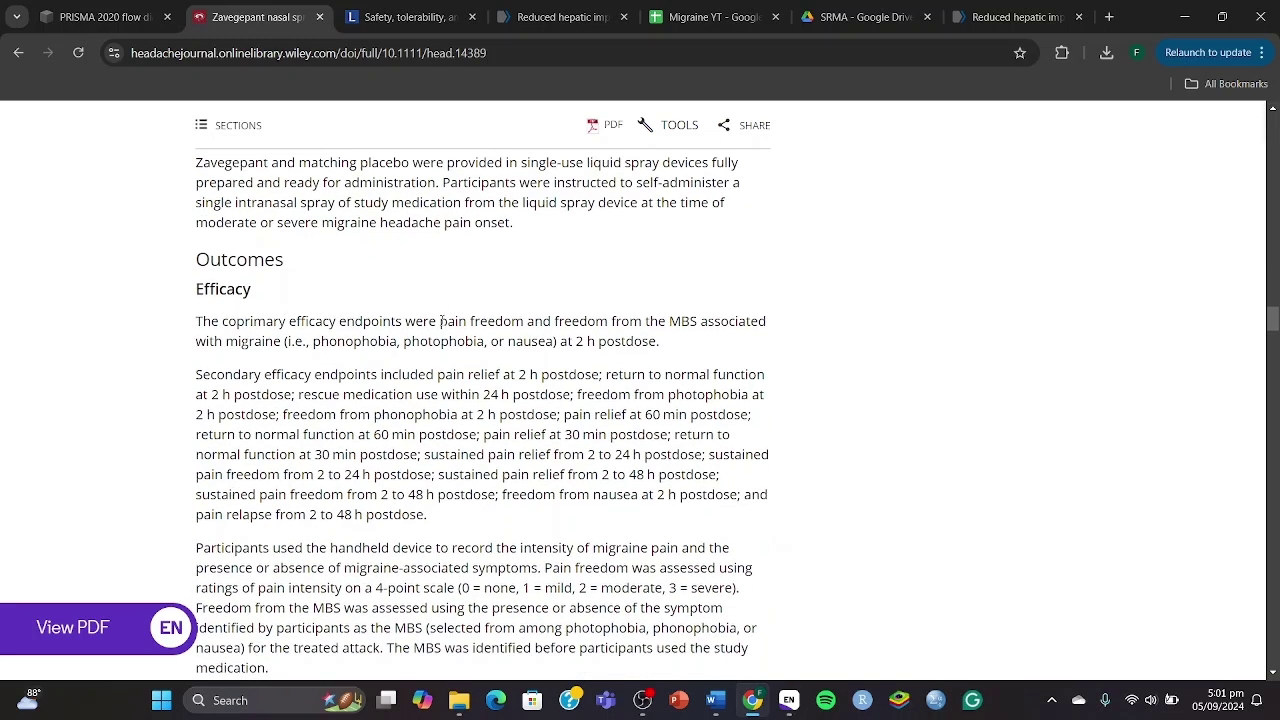
left_click_drag(439, 321, 697, 323)
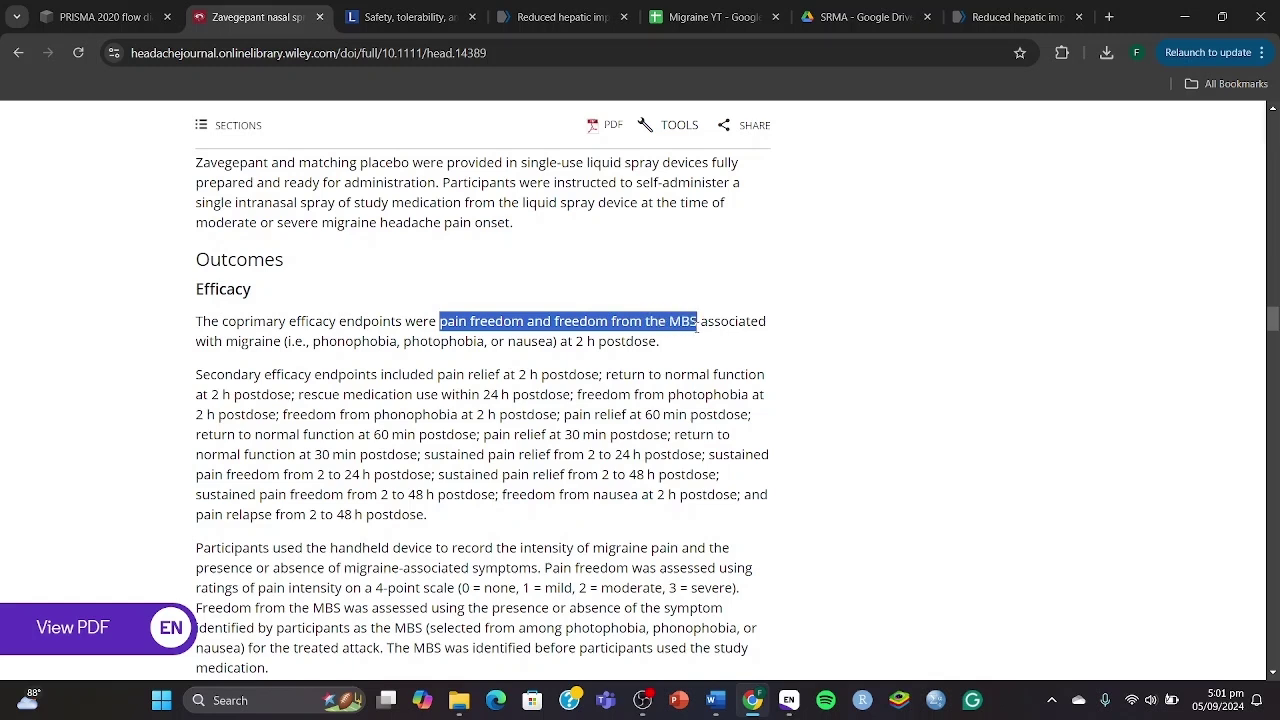
left_click(712, 17)
double_click(621, 263)
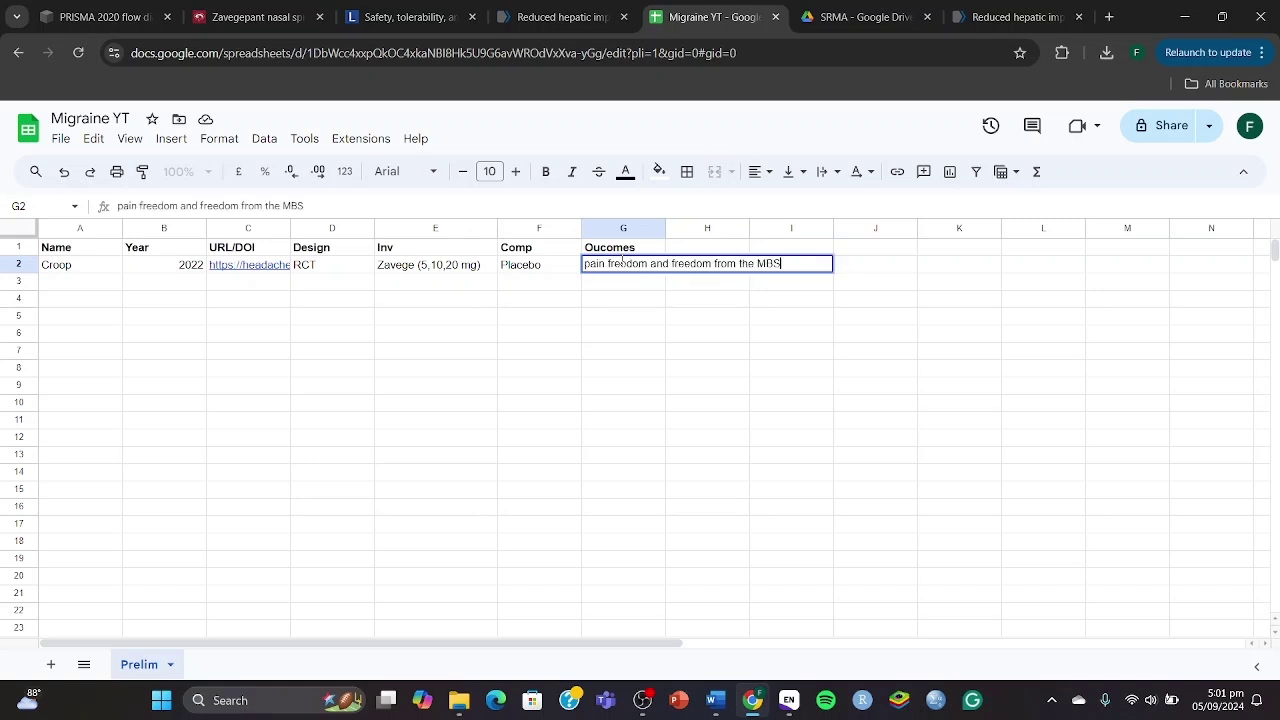
Below a blank line in G2, add the article's secondary endpoints from "pain relief at 2 h postdose" through "freedom from photophobia at 2 h postdose"
key("alt+Return")
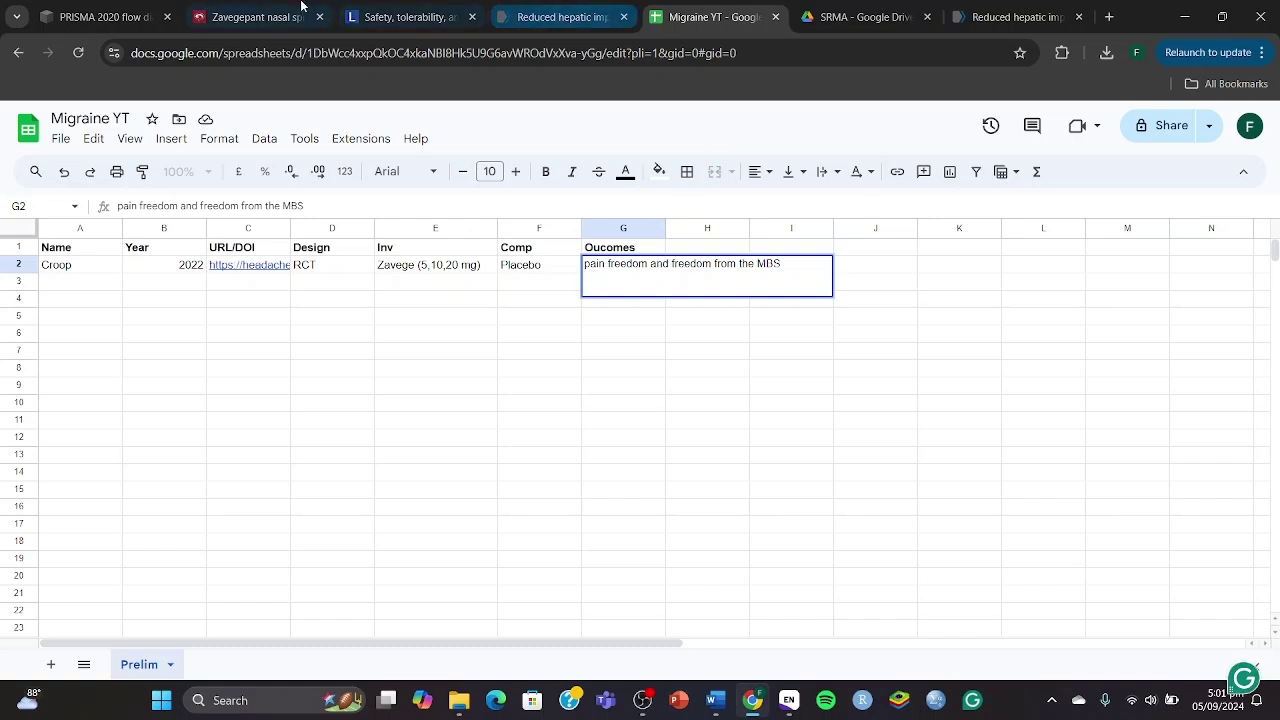
left_click(250, 17)
left_click(478, 365)
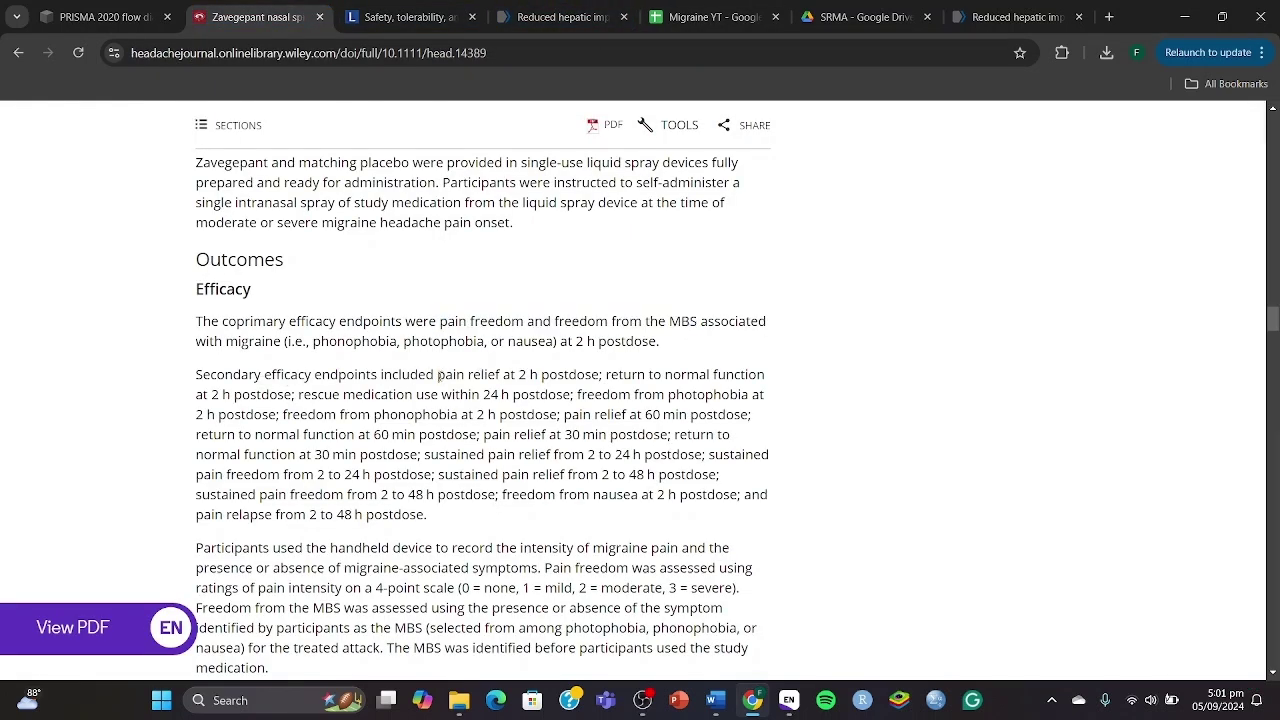
left_click_drag(438, 375, 280, 414)
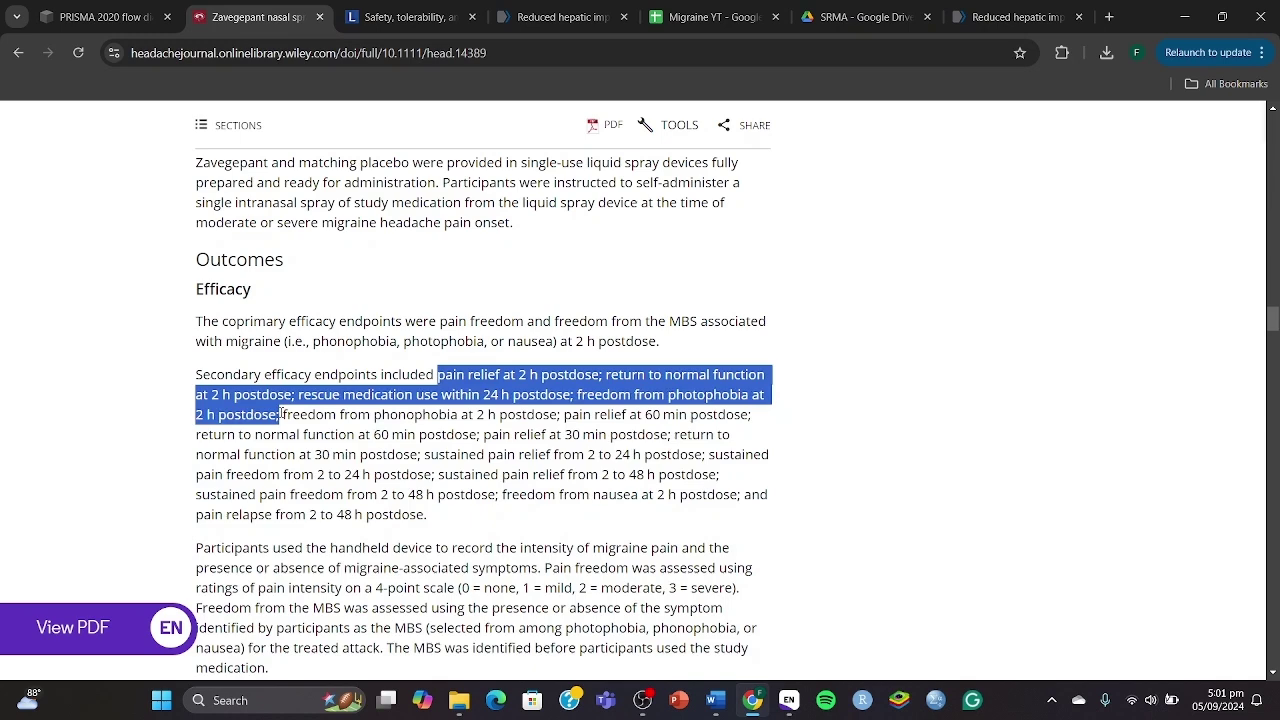
left_click(751, 6)
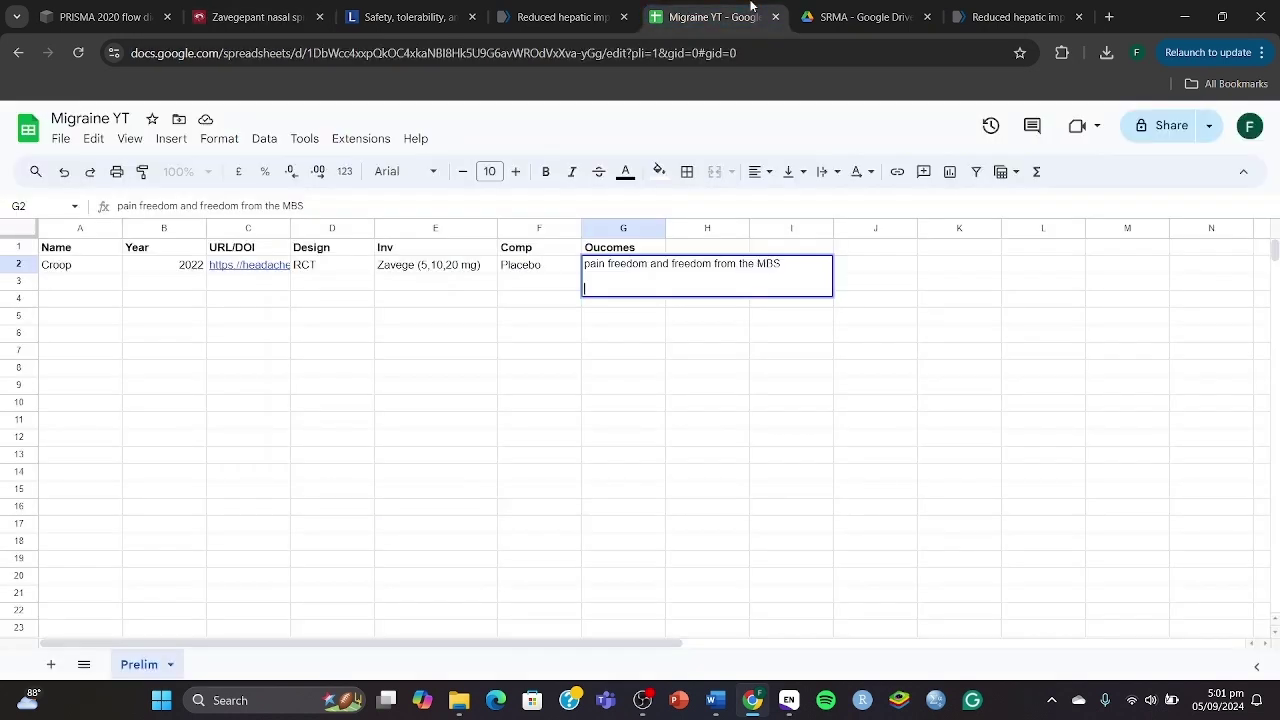
type("pain relief at 2 h postdose, return to normal function at 2 h postdose, rescue medication use within 24 h postdose, freedom from photophobia at 2 h postdose;")
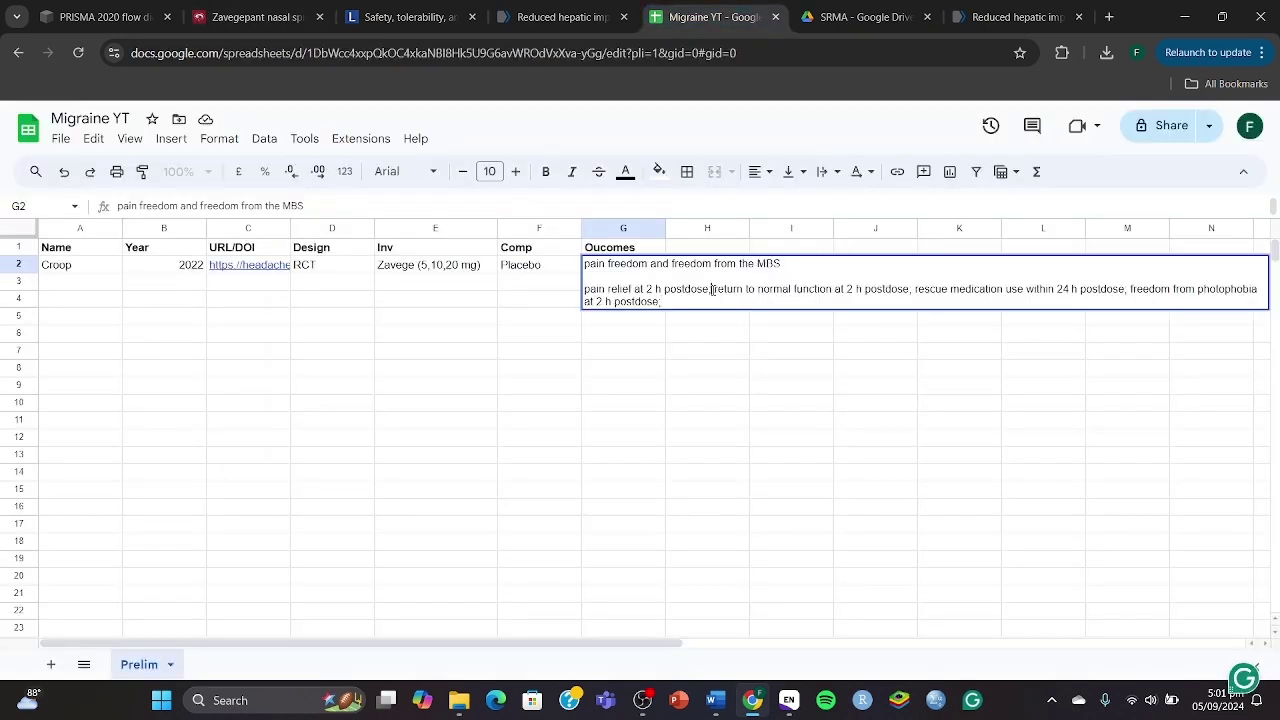
In G2, put the pain relief and return to normal function endpoints on separate lines, replacing their semicolons with line breaks
left_click(712, 289)
key("BackSpace")
key("ctrl+Return")
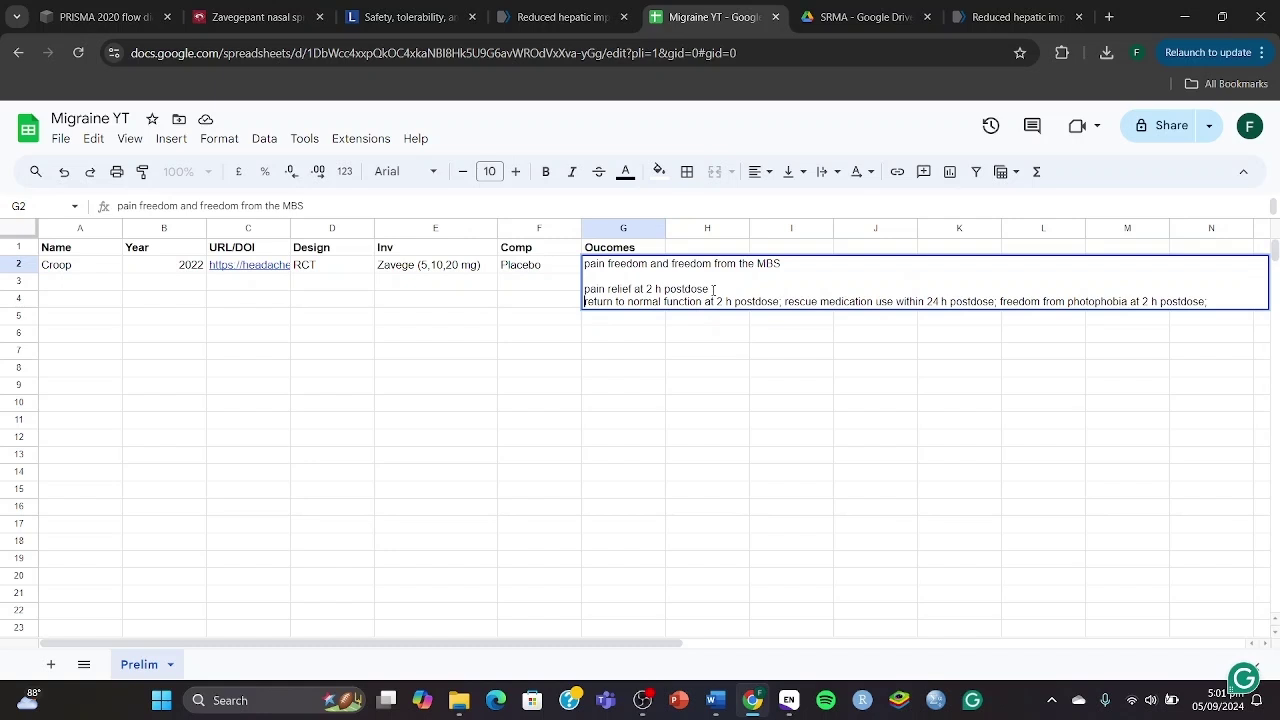
left_click(781, 301)
key("BackSpace")
key("ctrl+Return")
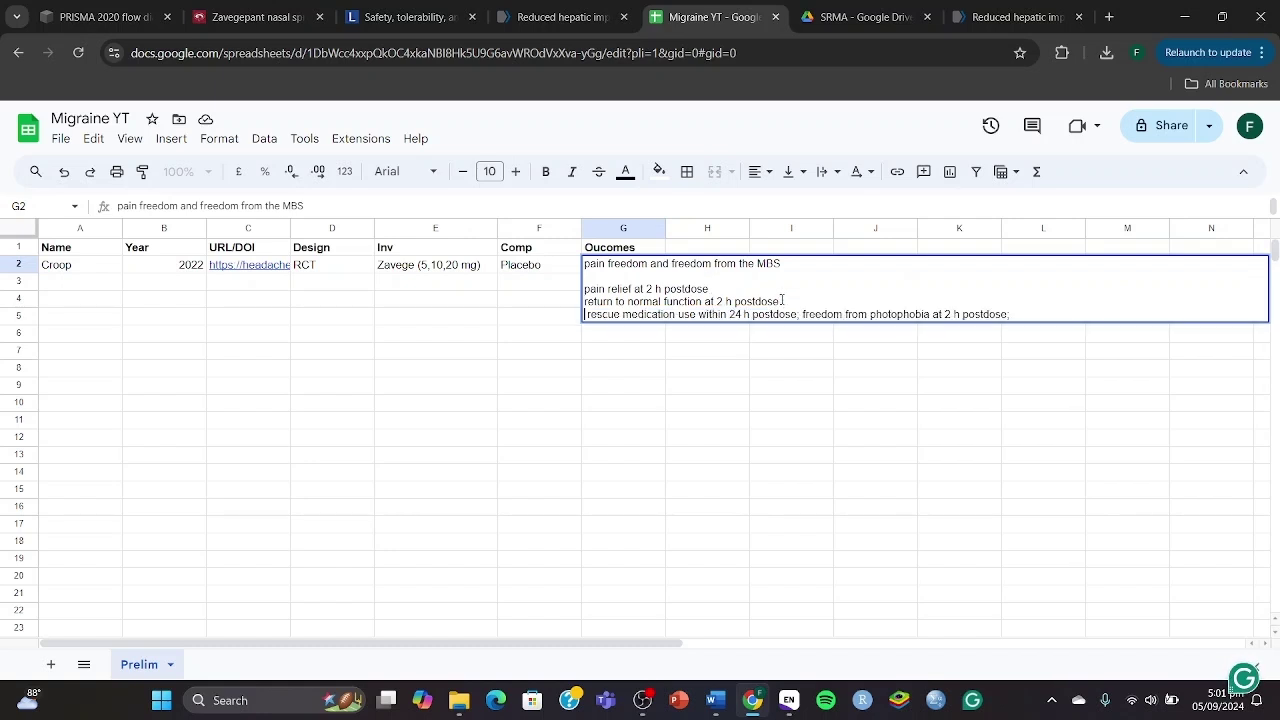
In G2, split "pain freedom" and "freedom from the MBS" onto separate lines, removing the "and" between them
left_click(672, 263)
key("BackSpace")
key("BackSpace")
key("BackSpace")
key("BackSpace")
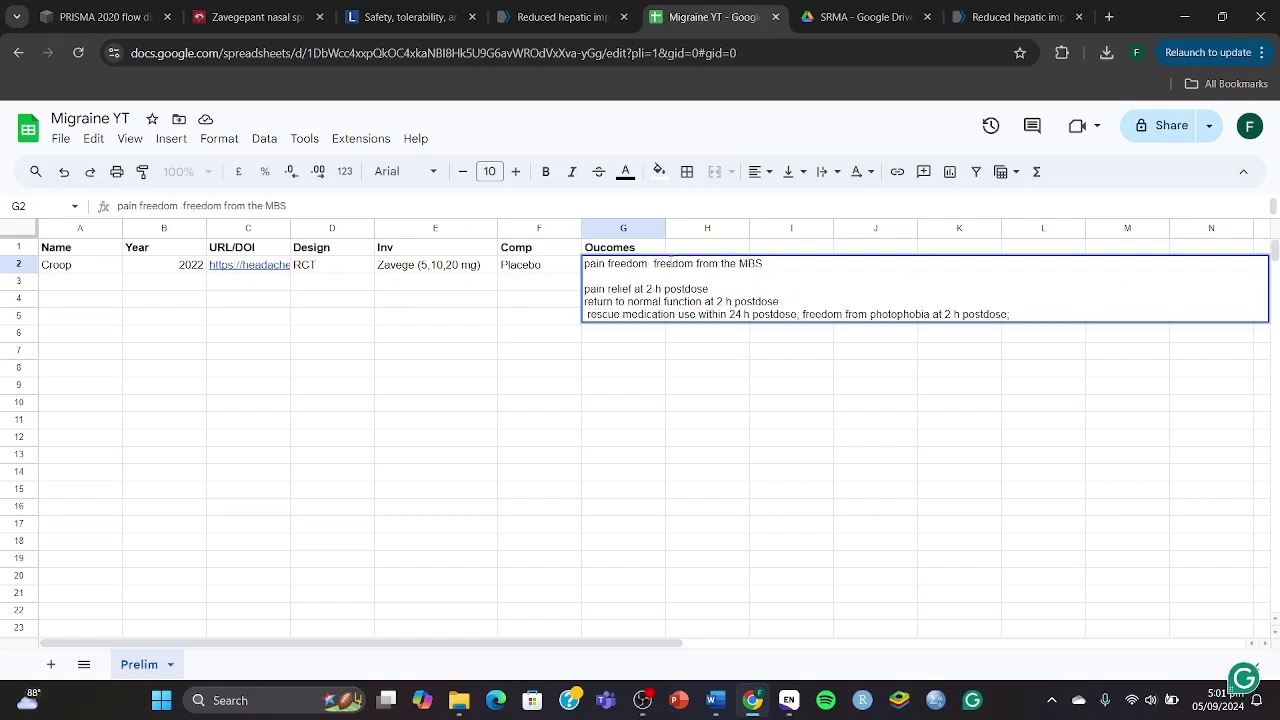
key("ctrl+Return")
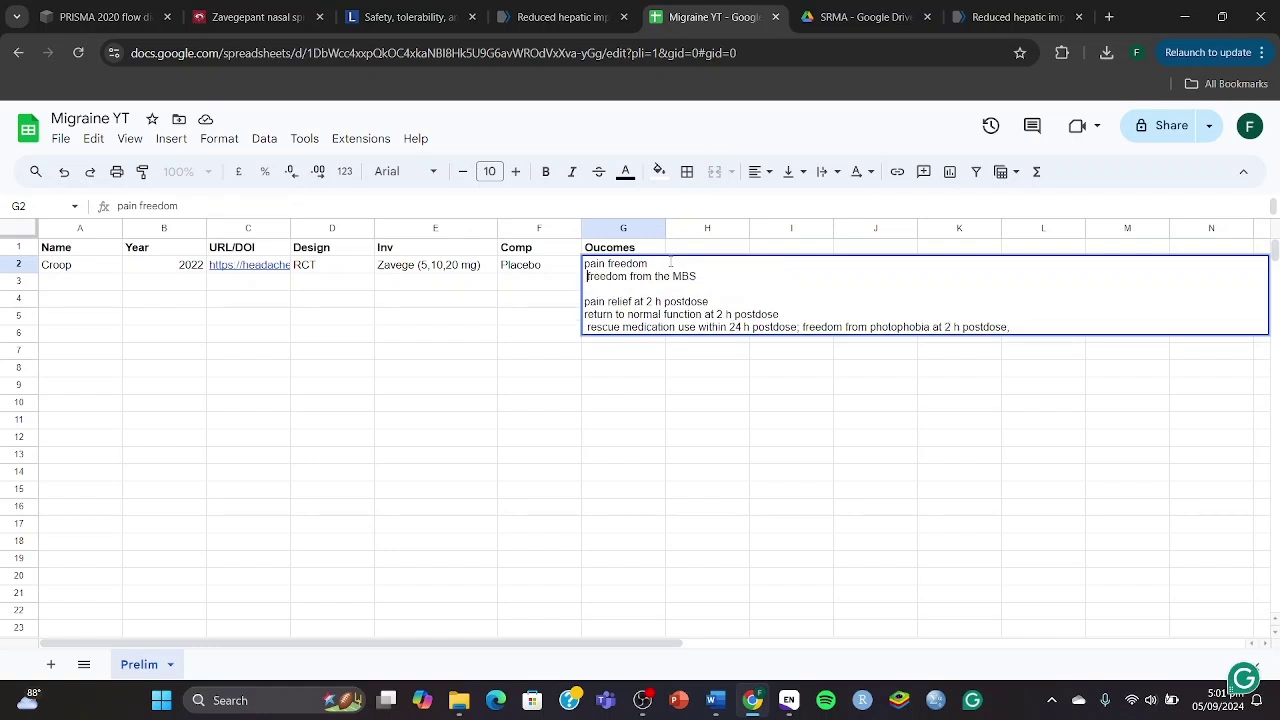
key("Delete")
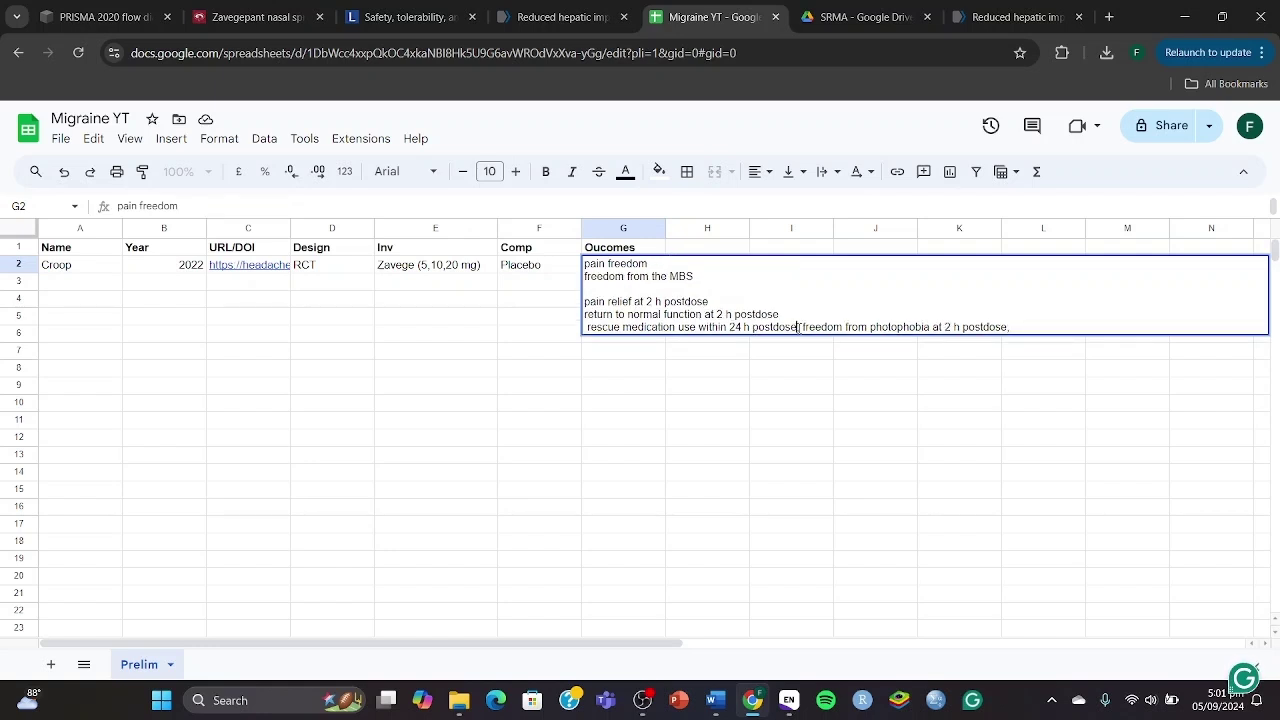
In G2, put the rescue medication and photophobia endpoints on separate lines without semicolons or leading spaces
key("Delete")
key("ctrl+Return")
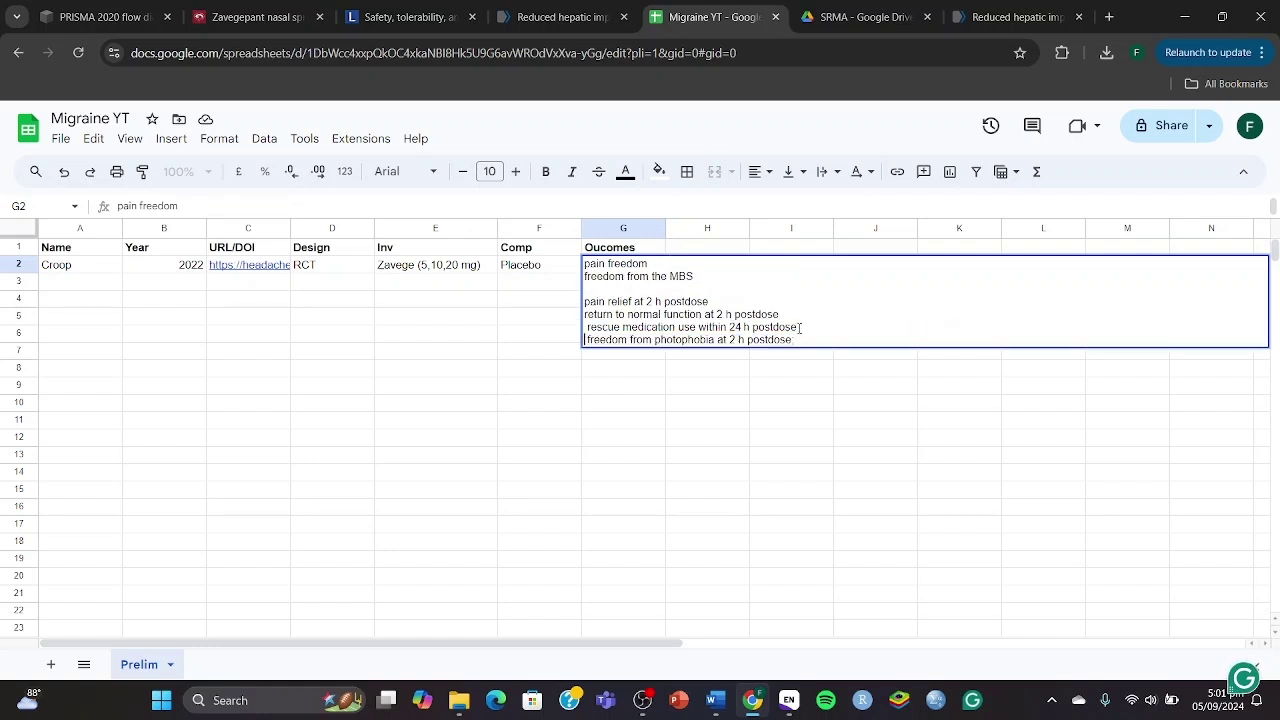
key("Delete")
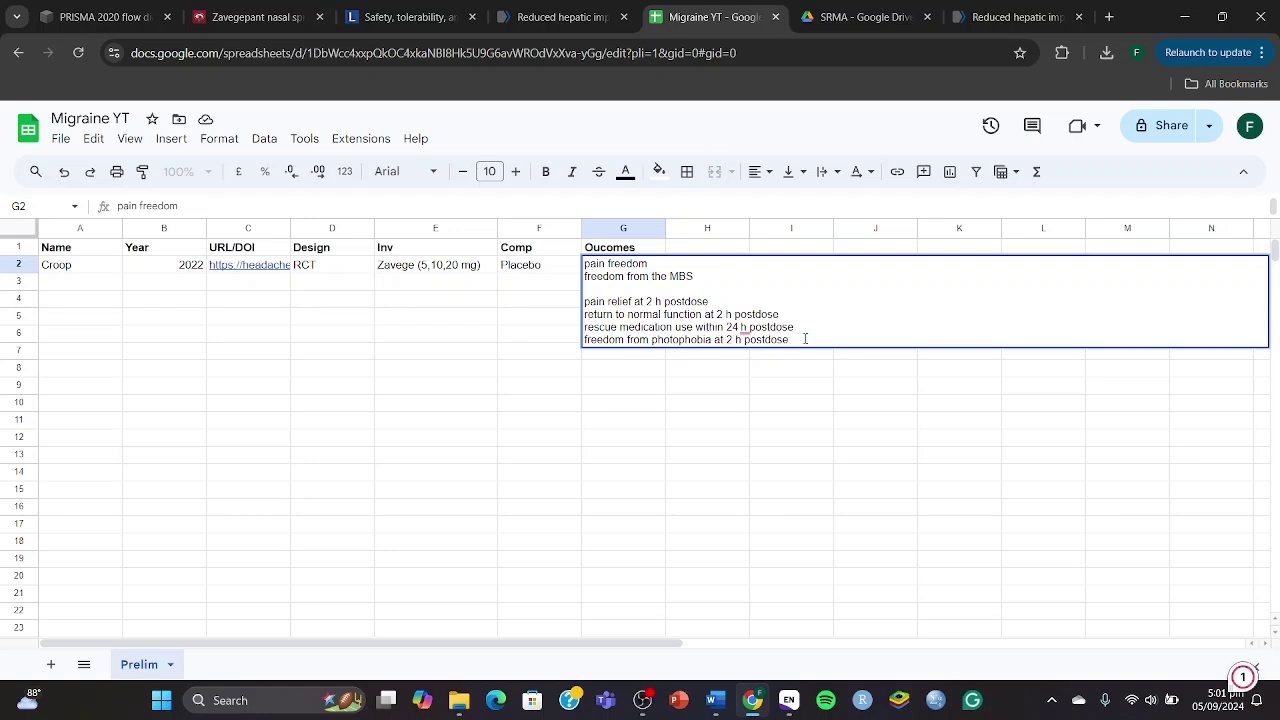
Change the G1 header to "Outcomes Efficacy" with corrected spelling, and widen column G to fit its endpoint text
left_click(648, 249)
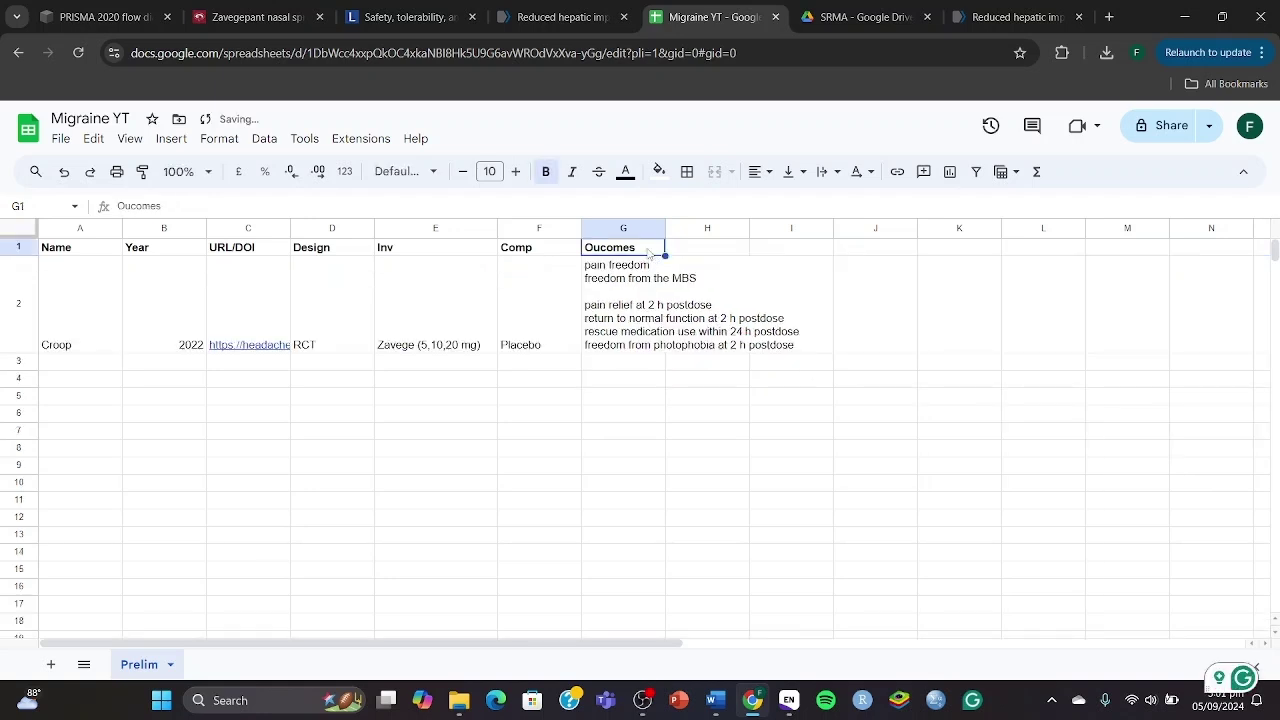
double_click(648, 249)
type("Efficacy")
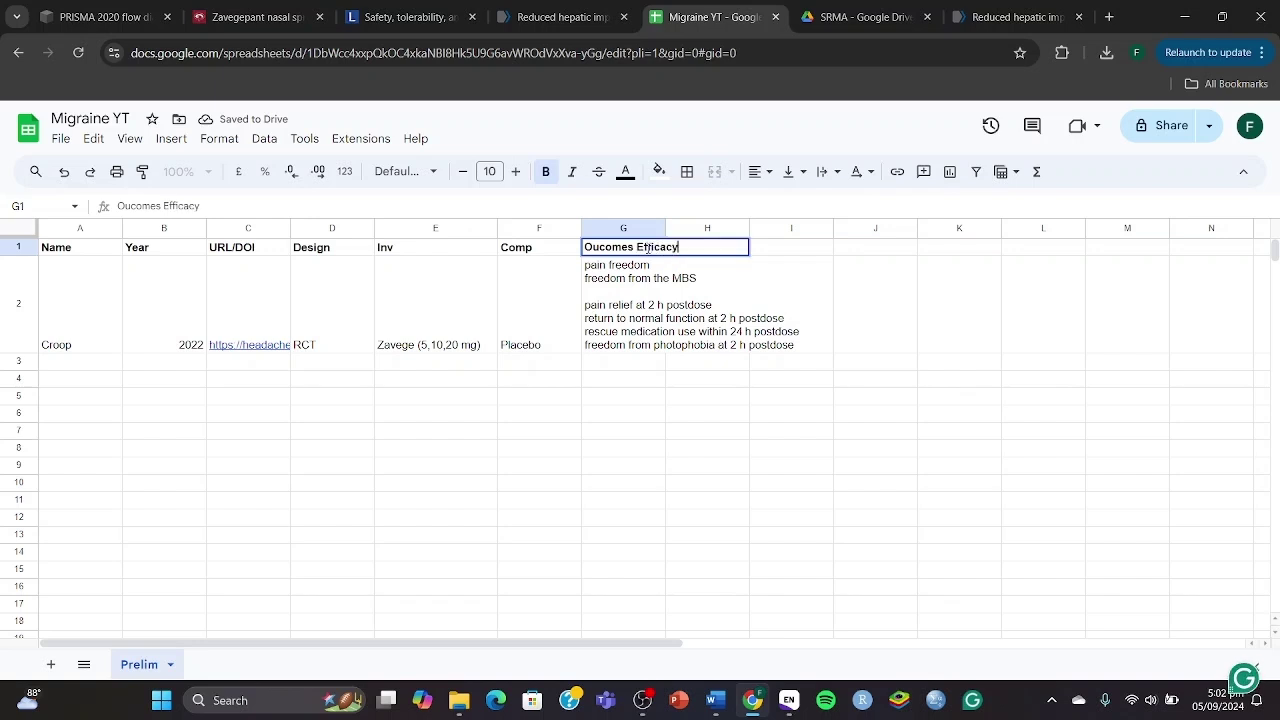
key("BackSpace")
type("y")
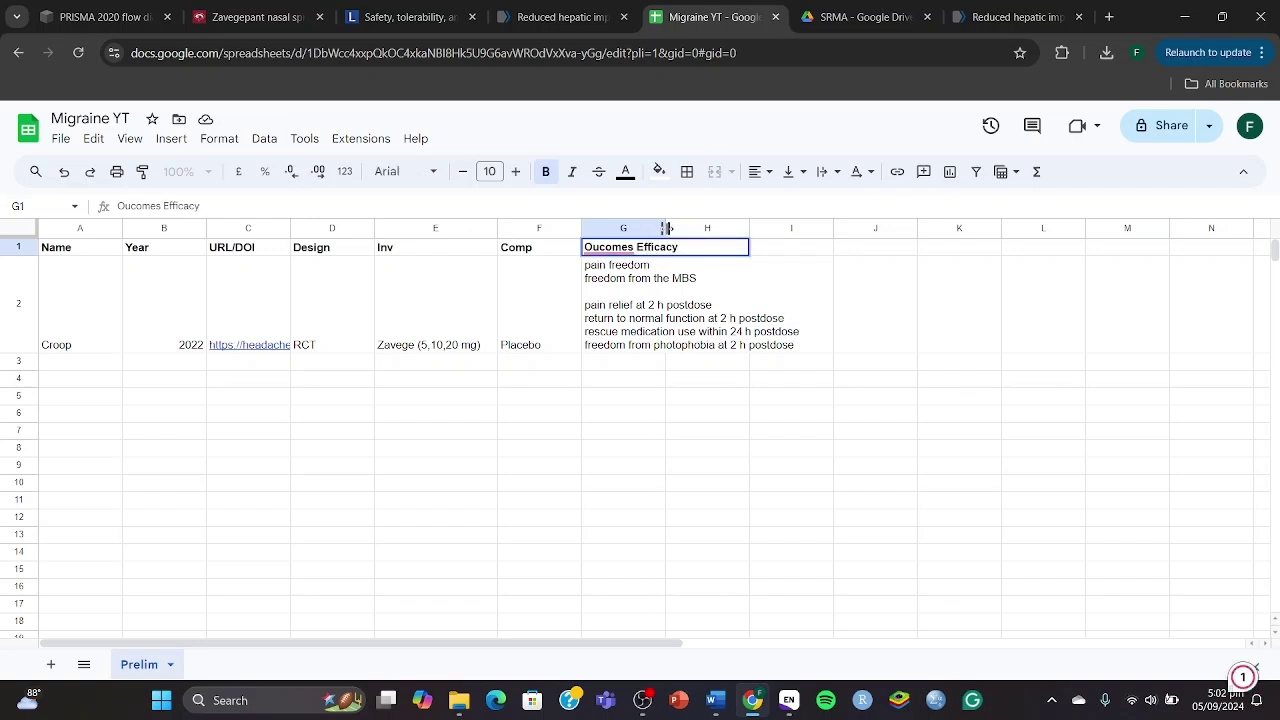
left_click_drag(665, 228, 698, 228)
mouse_move(610, 247)
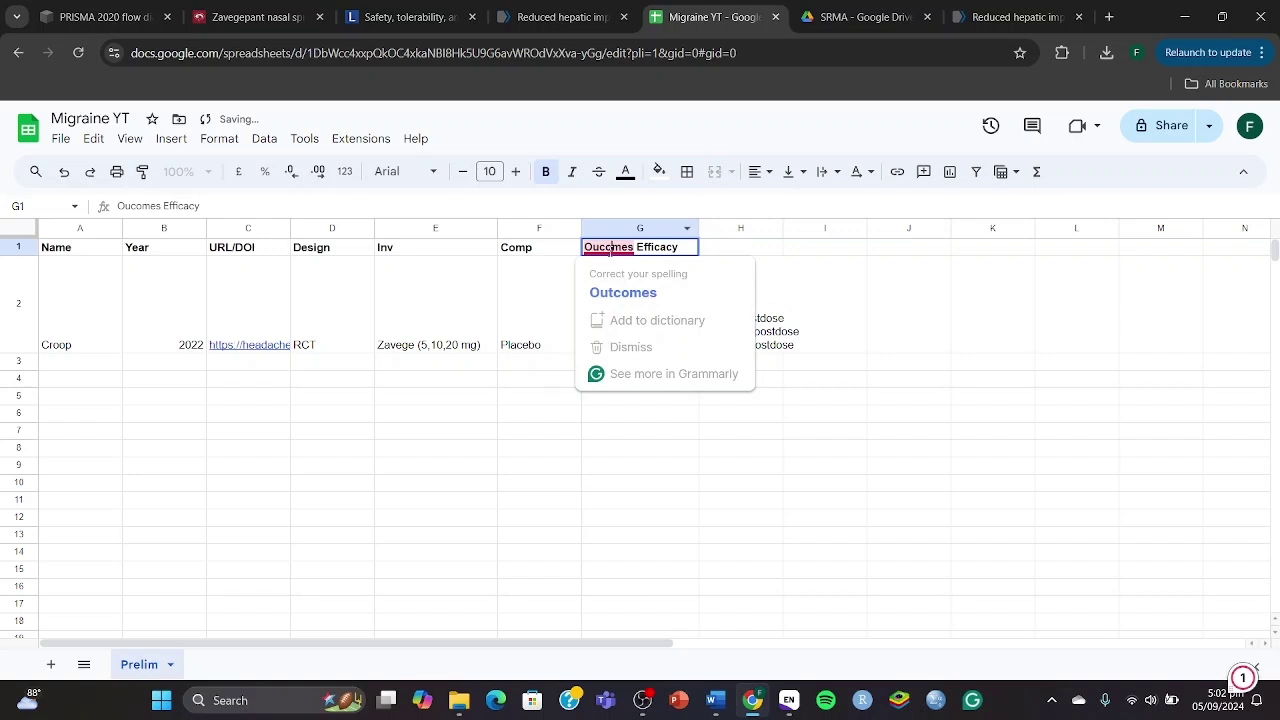
left_click(624, 289)
left_click(714, 252)
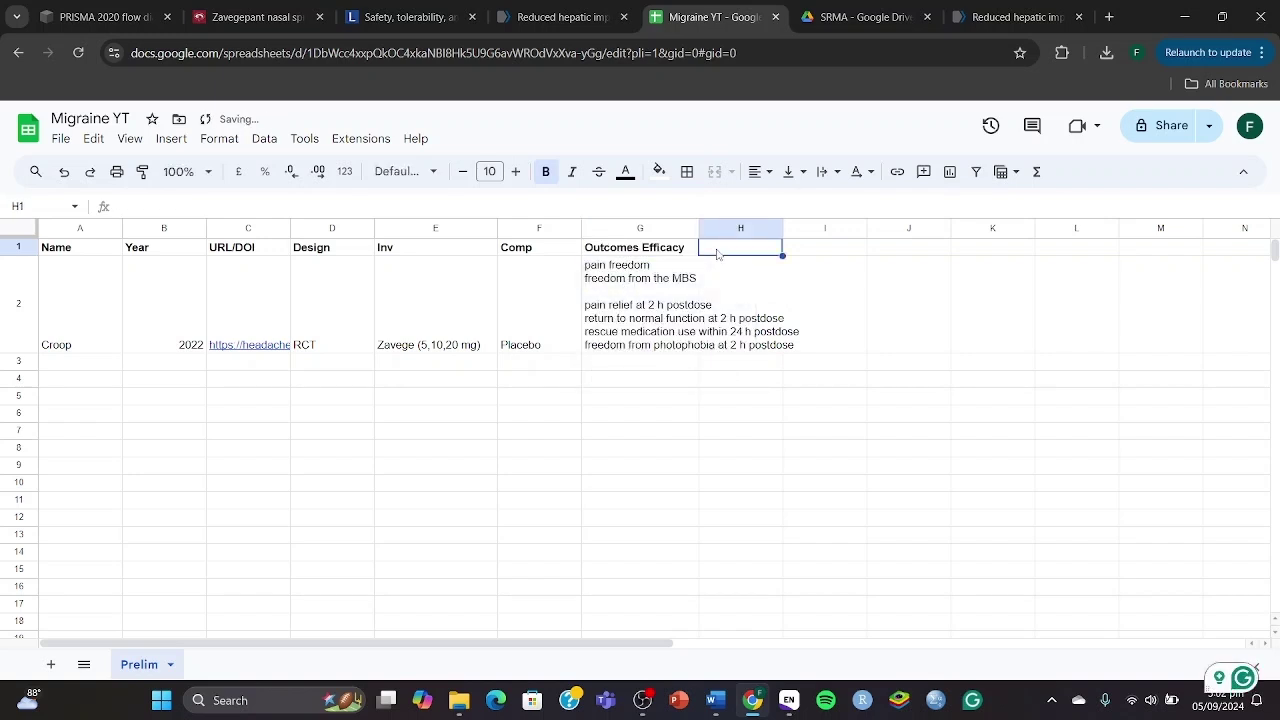
left_click_drag(701, 232, 820, 232)
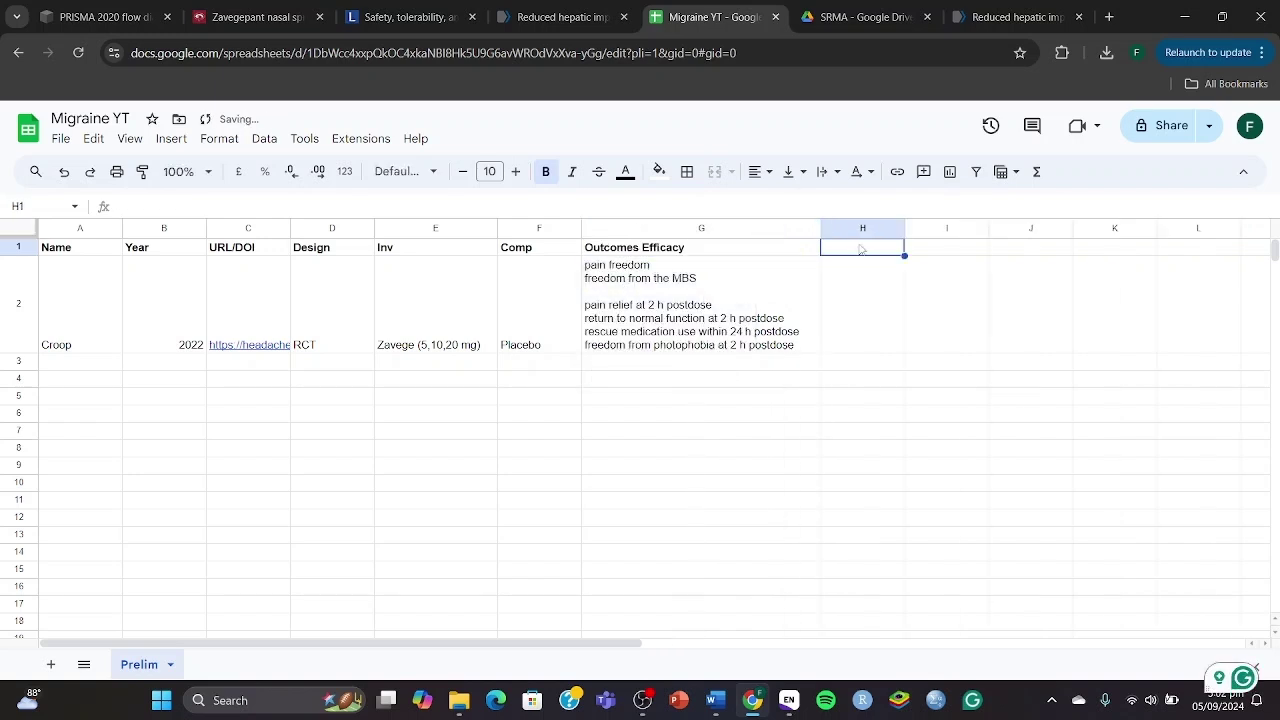
Enter the header "Outcomes Safety" in H1 and widen column H to fit it
type("Ou")
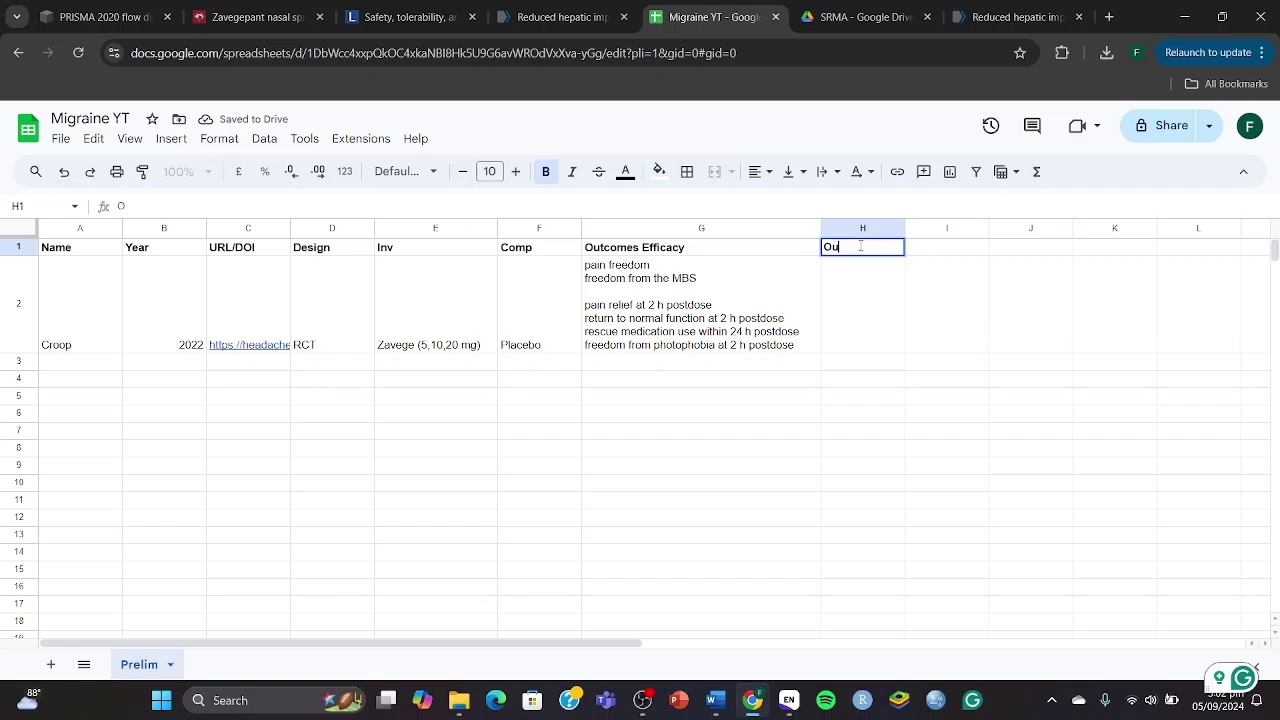
type("tcomes Sa")
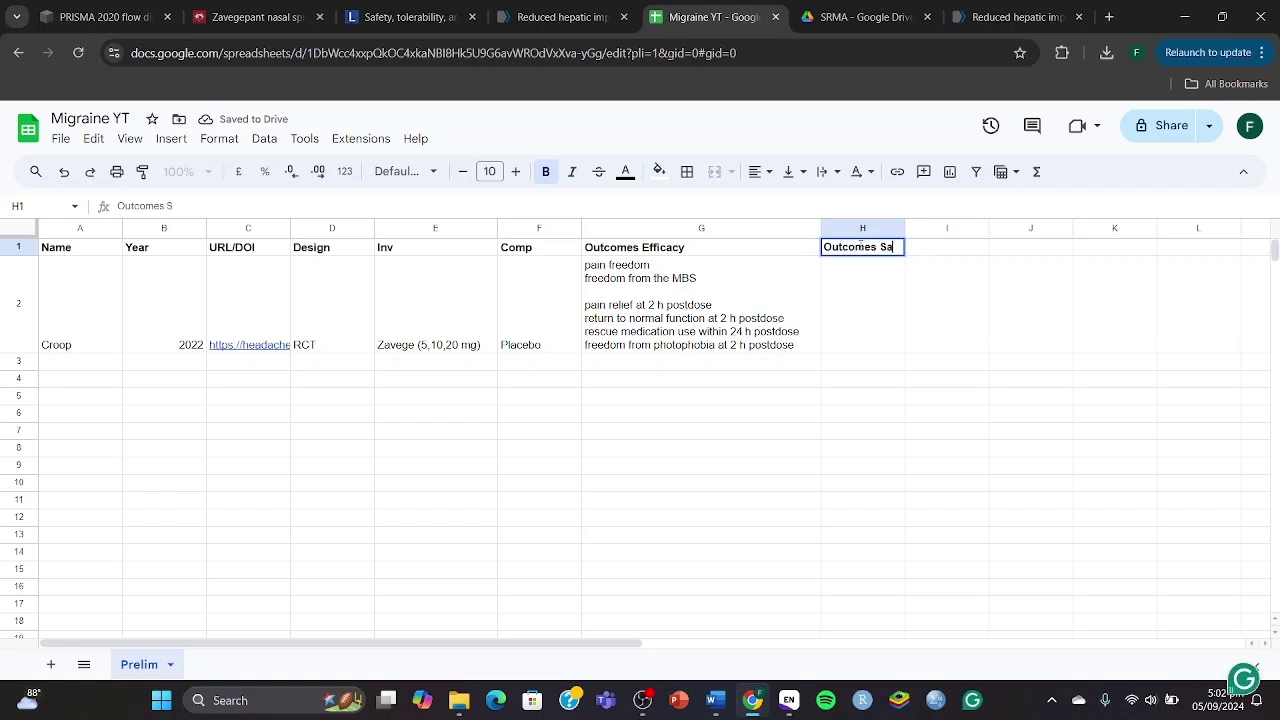
type("fety")
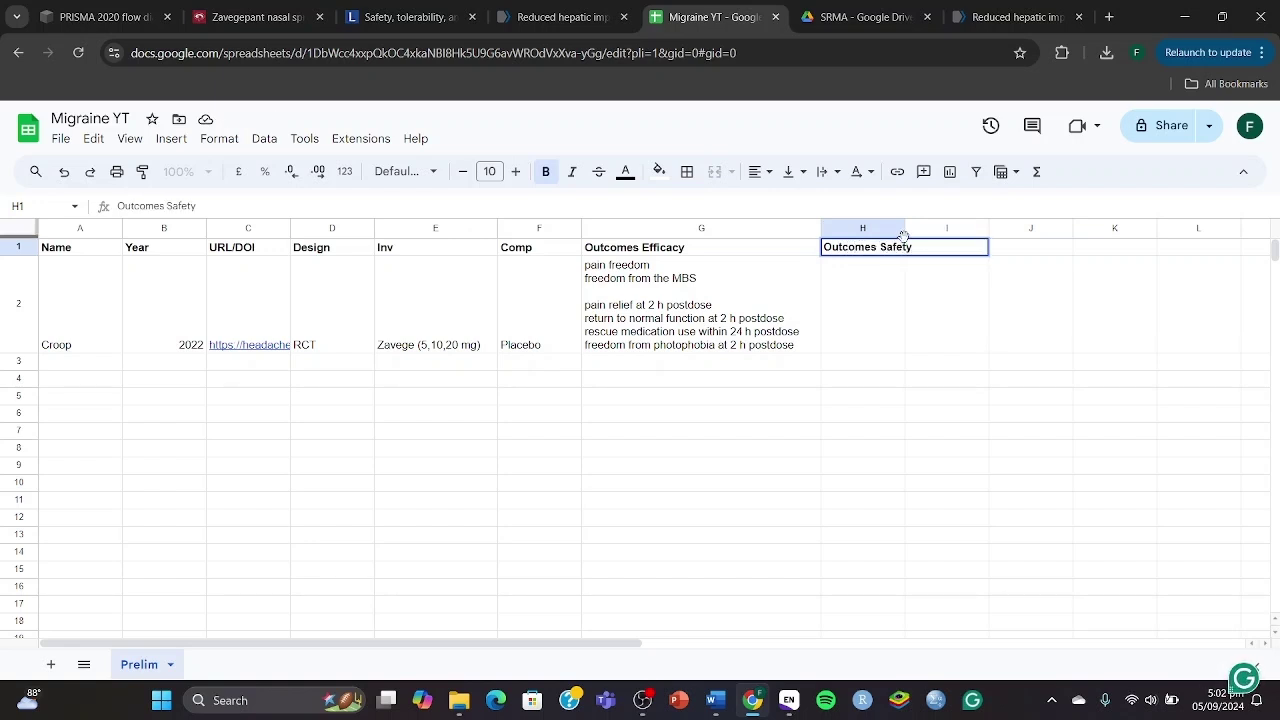
left_click_drag(905, 228, 966, 228)
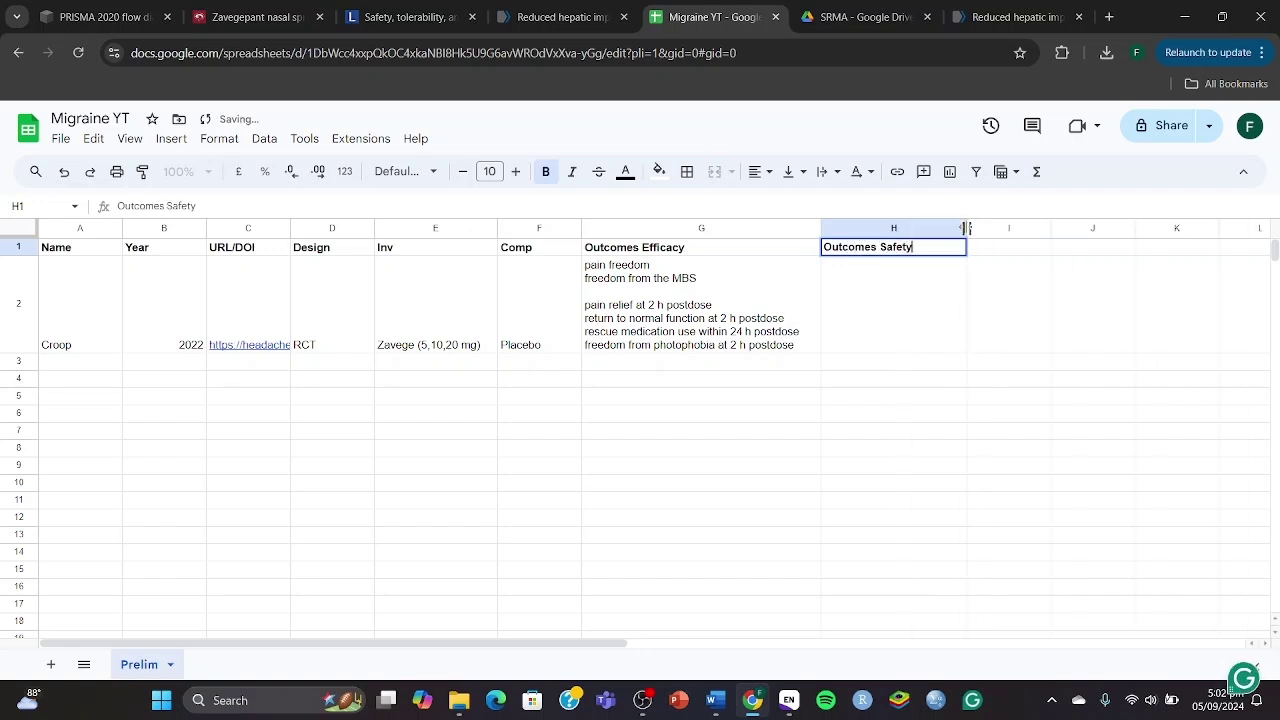
Copy "AEs, serious AEs (SAEs), clinical laboratory evaluations" from the Headache article's Safety and tolerability section into H2
left_click(848, 345)
left_click(441, 5)
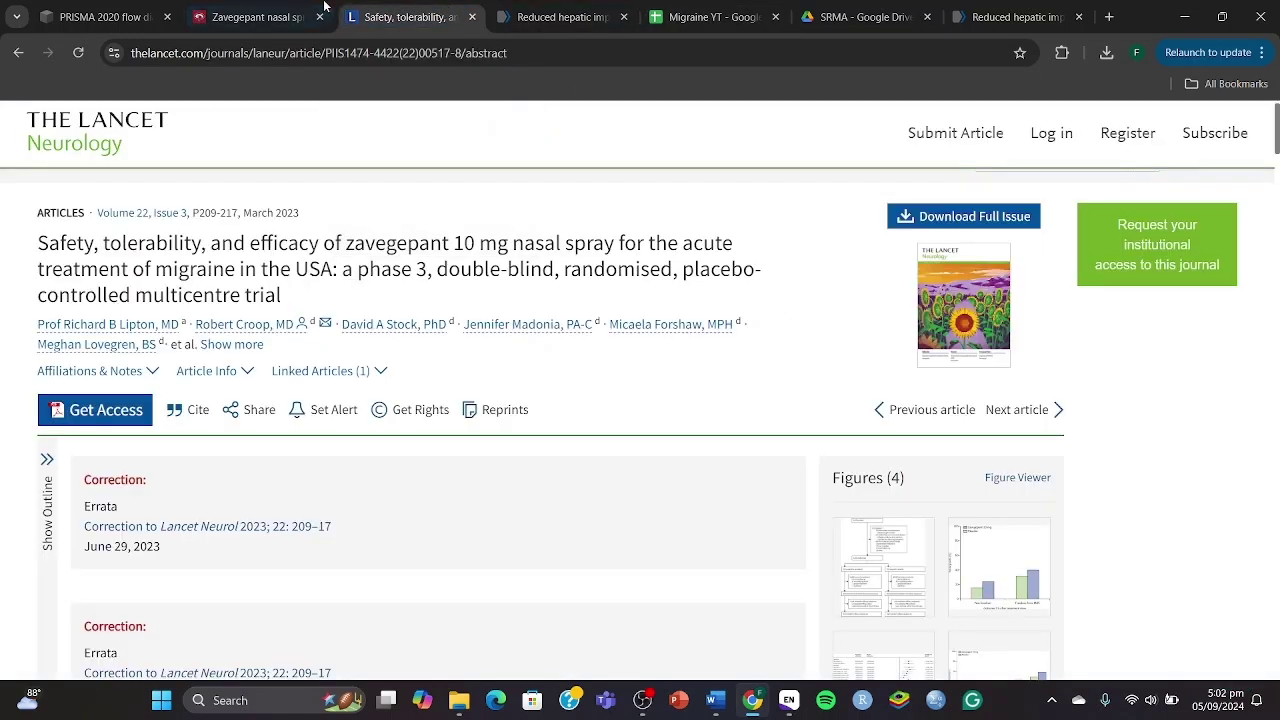
left_click(255, 17)
left_click(412, 397)
scroll(412, 397, "down", 3)
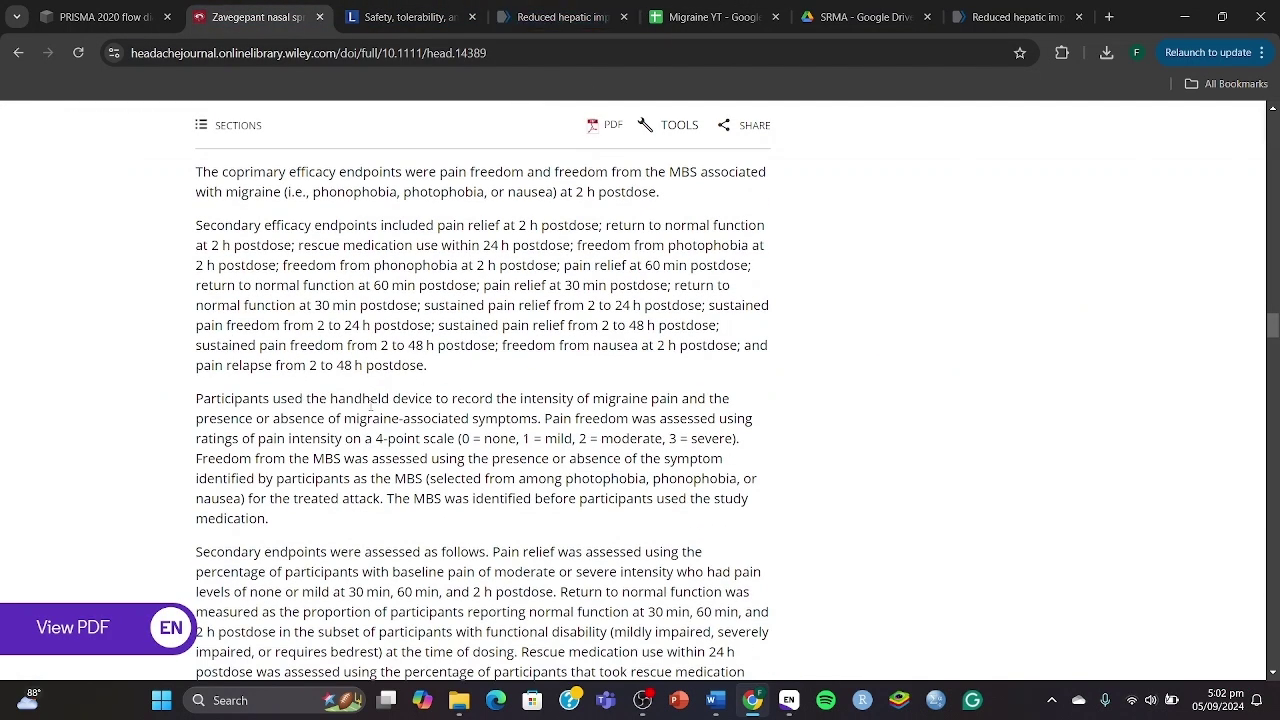
scroll(453, 400, "down", 3)
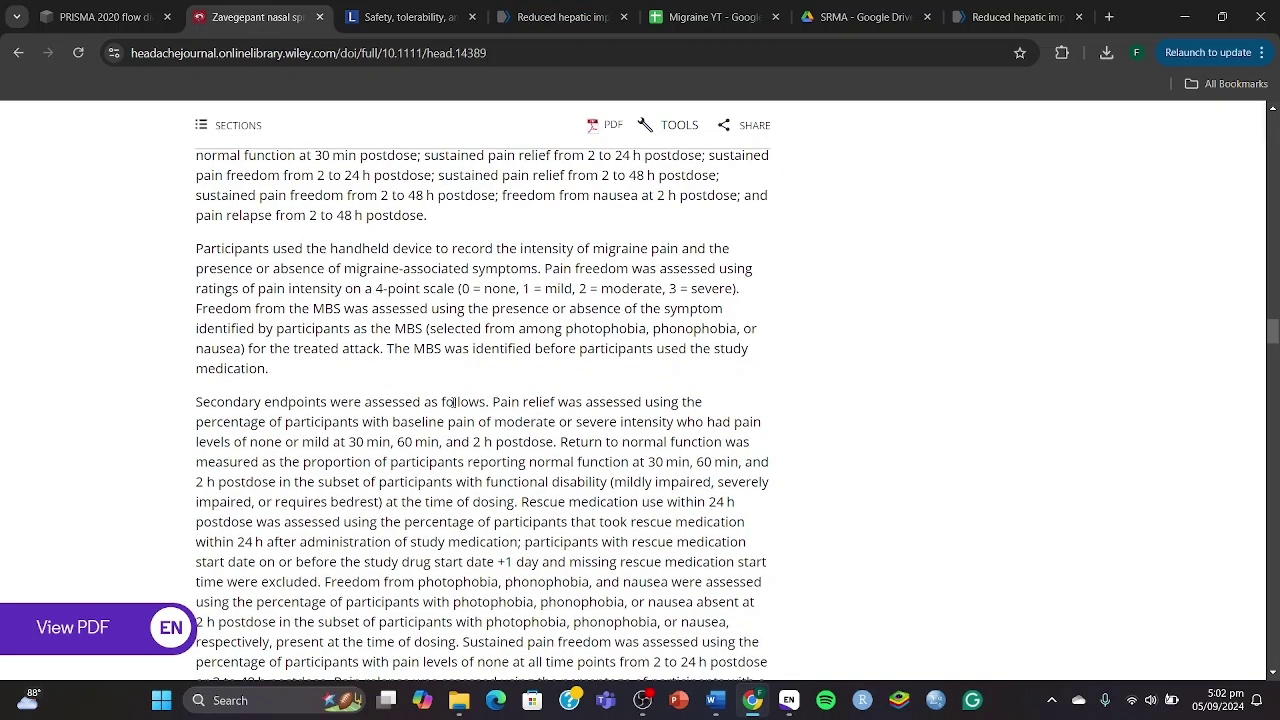
scroll(558, 420, "down", 1)
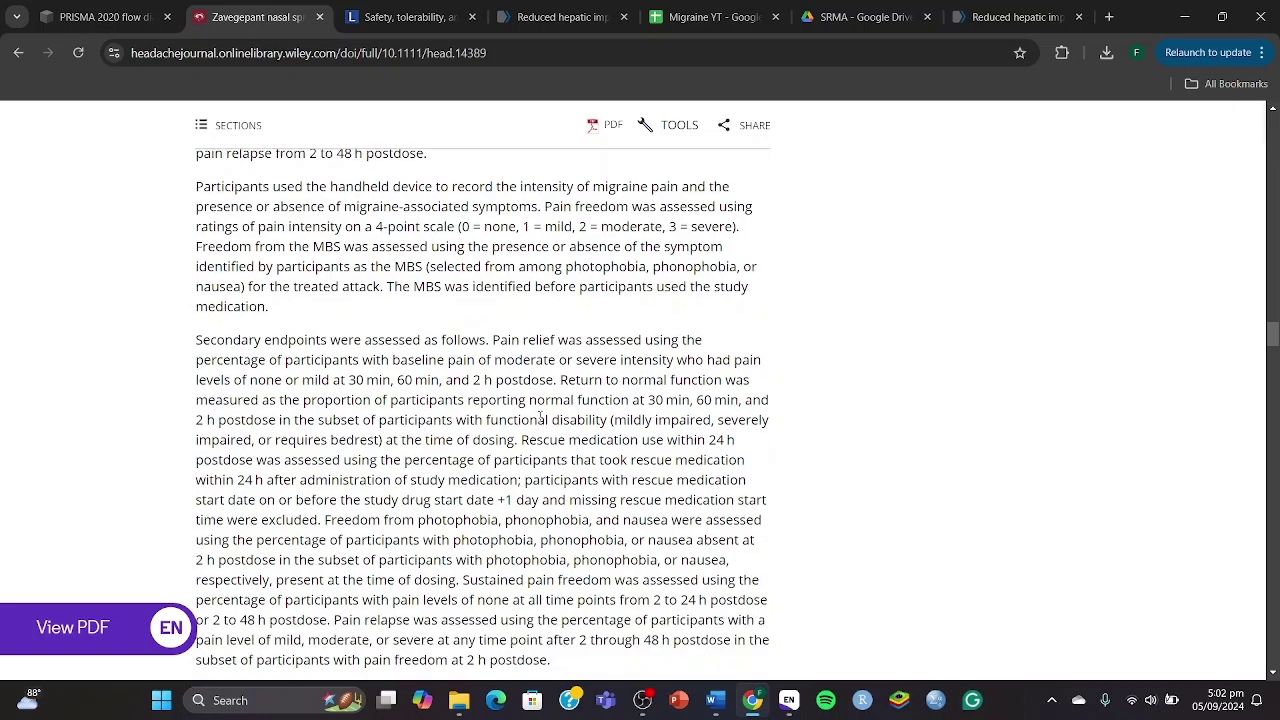
scroll(396, 371, "up", 2)
scroll(396, 371, "down", 5)
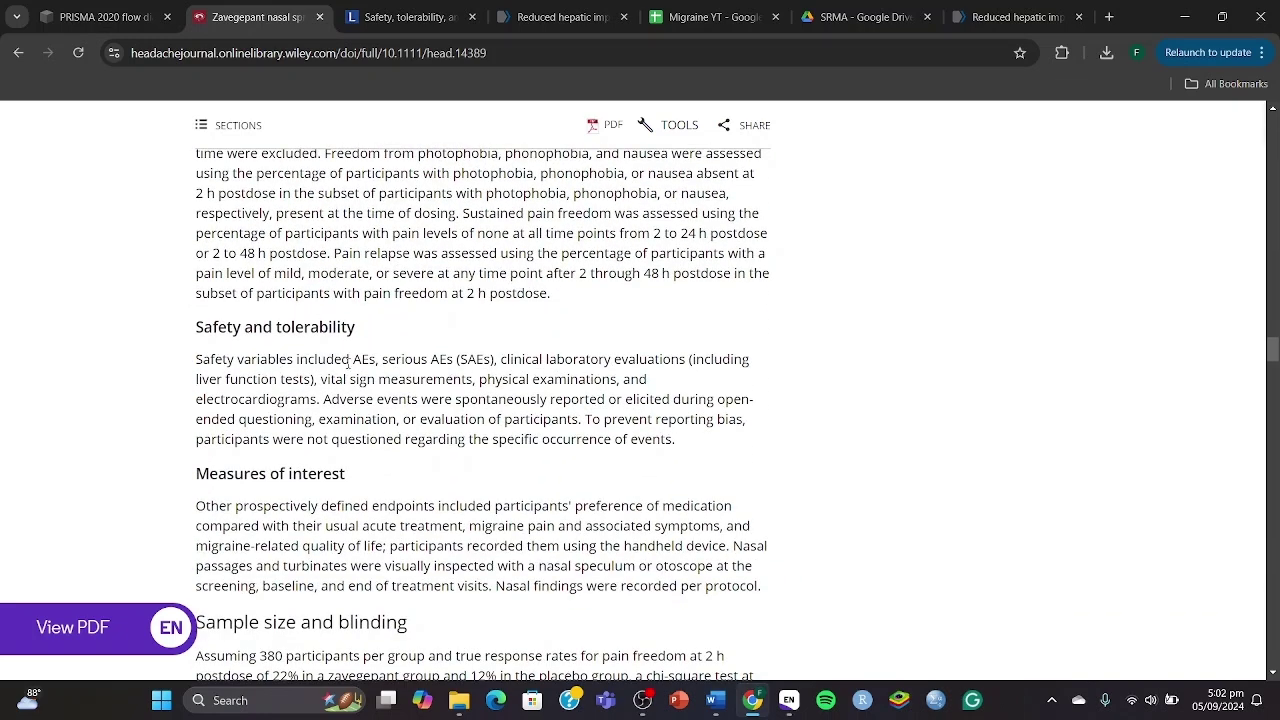
left_click_drag(352, 359, 681, 359)
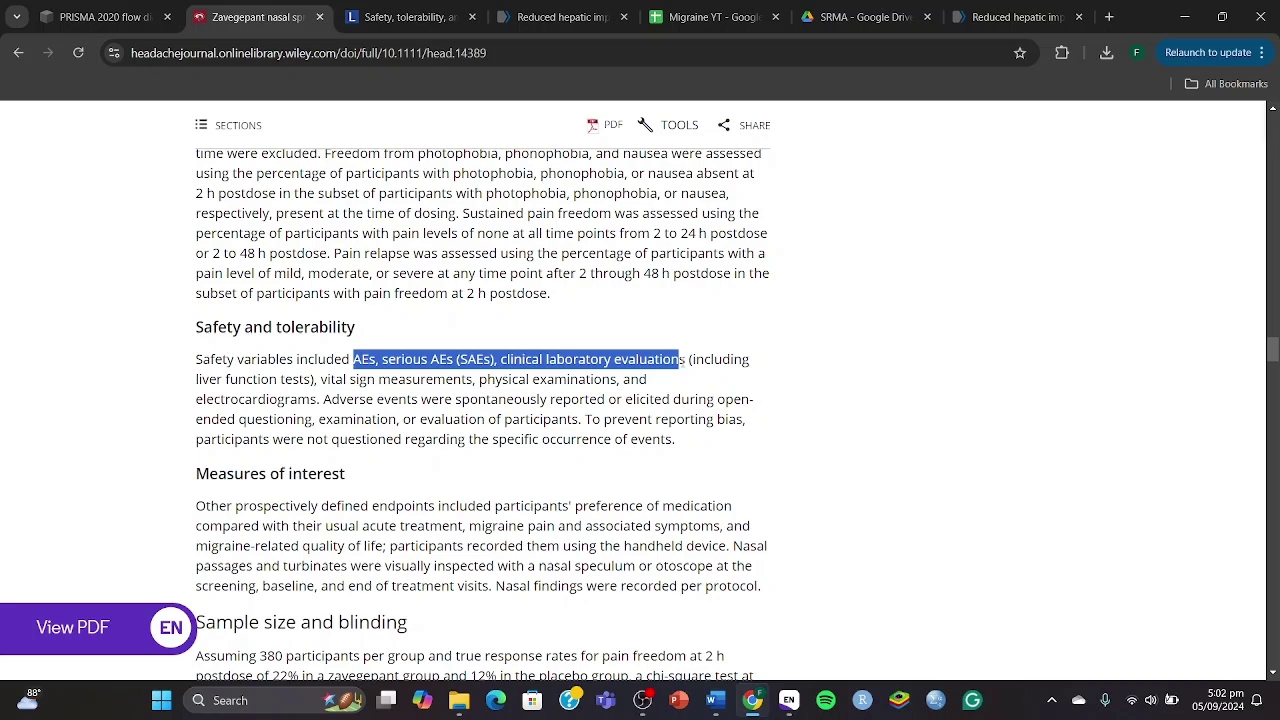
left_click_drag(681, 359, 687, 359)
key("ctrl+c")
left_click(740, 17)
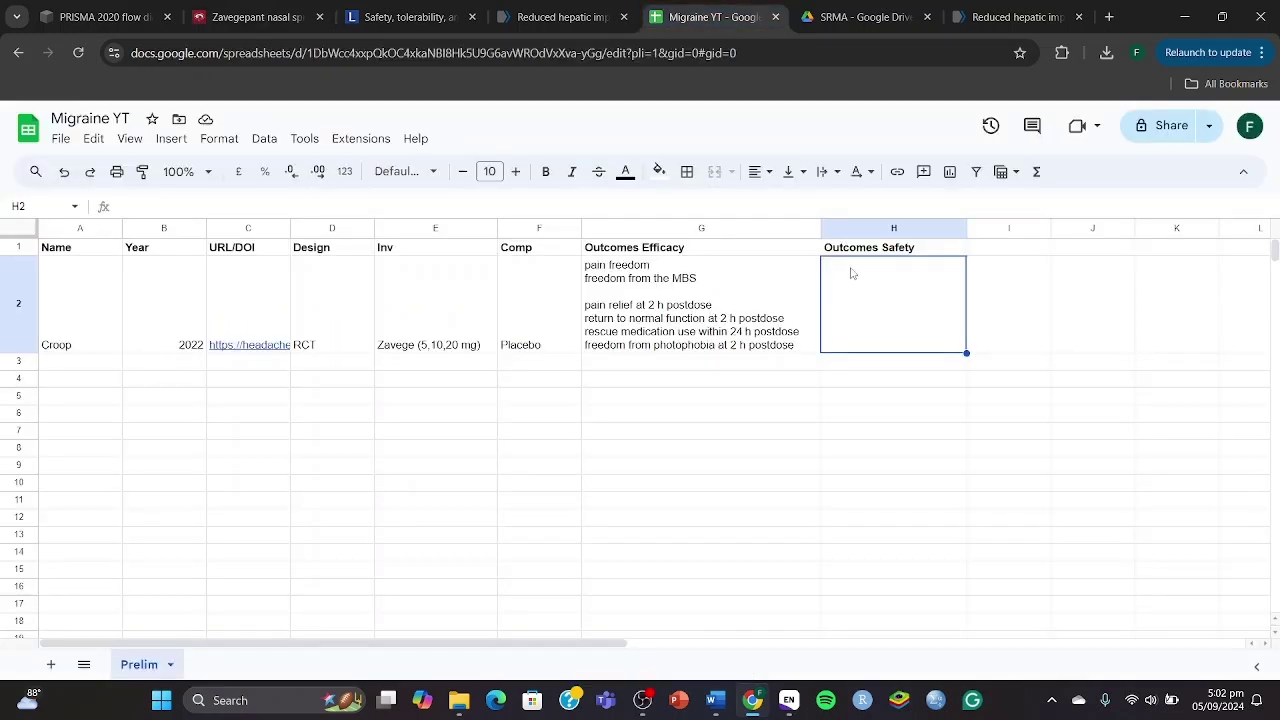
key("ctrl+v")
In H2, put AEs, serious AEs (SAEs) and clinical laboratory evaluations on separate lines
double_click(858, 351)
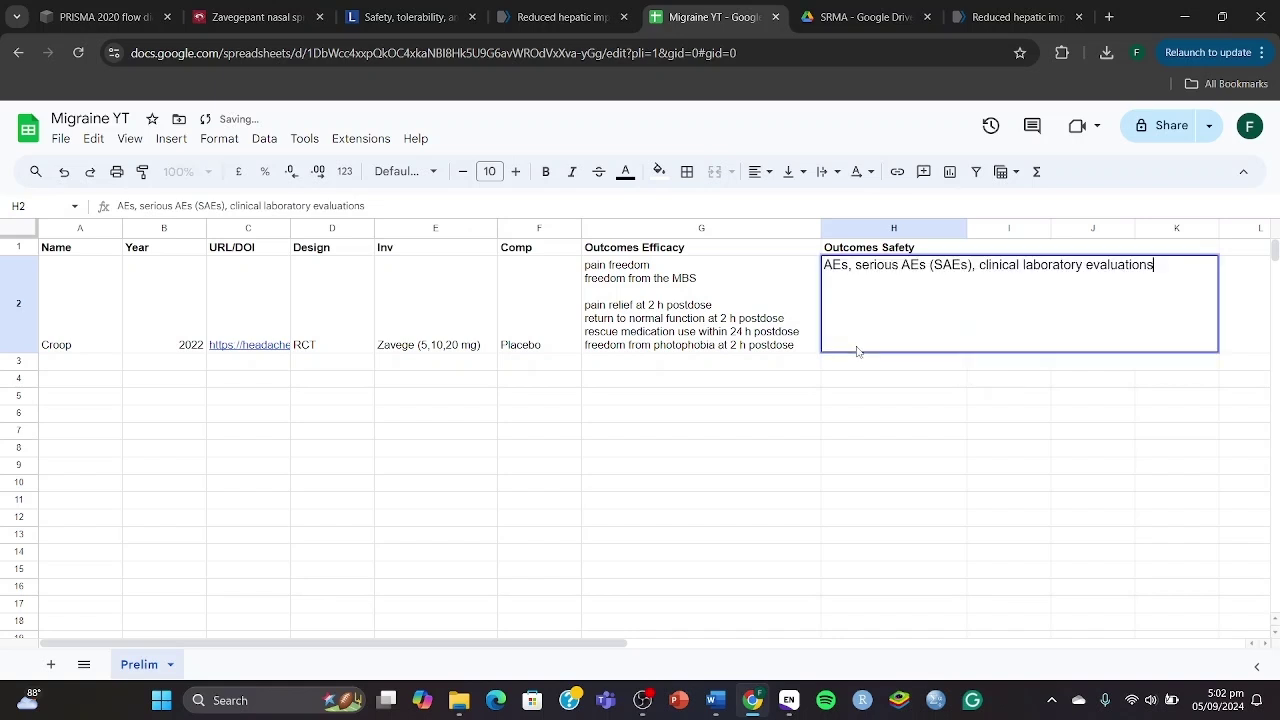
left_click(855, 264)
key("alt+Return")
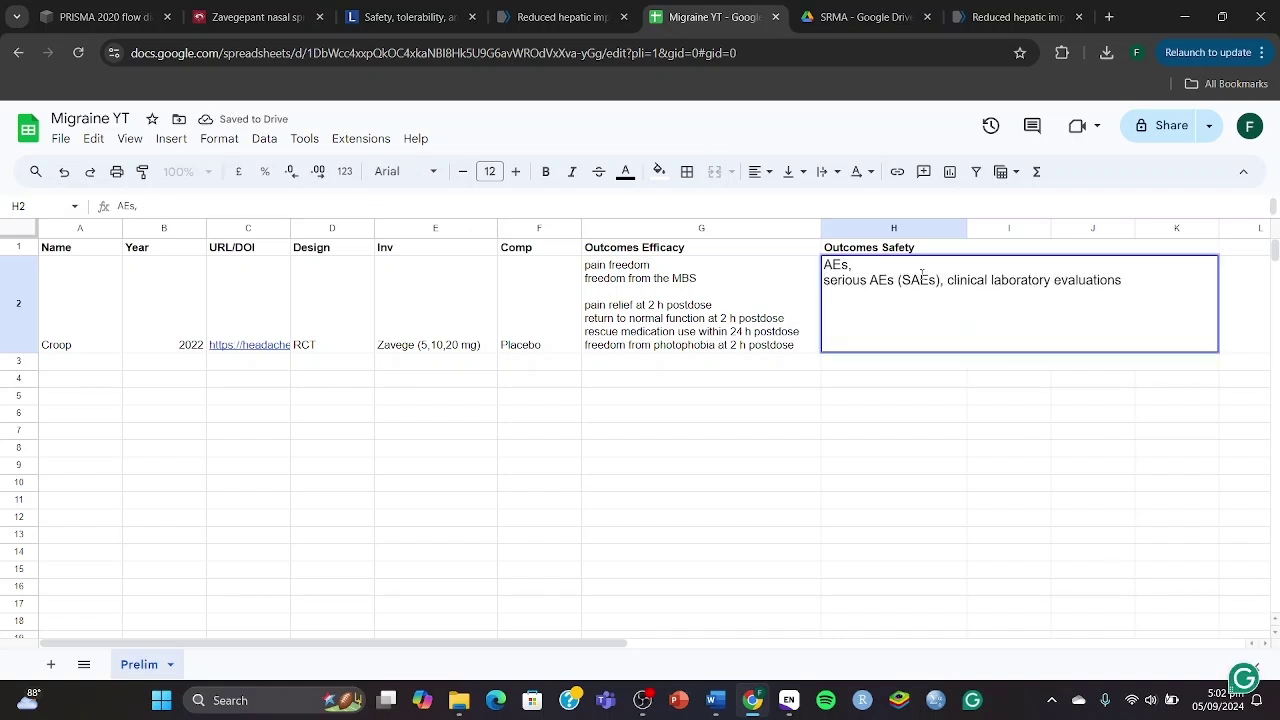
left_click(949, 280)
key("alt+Return")
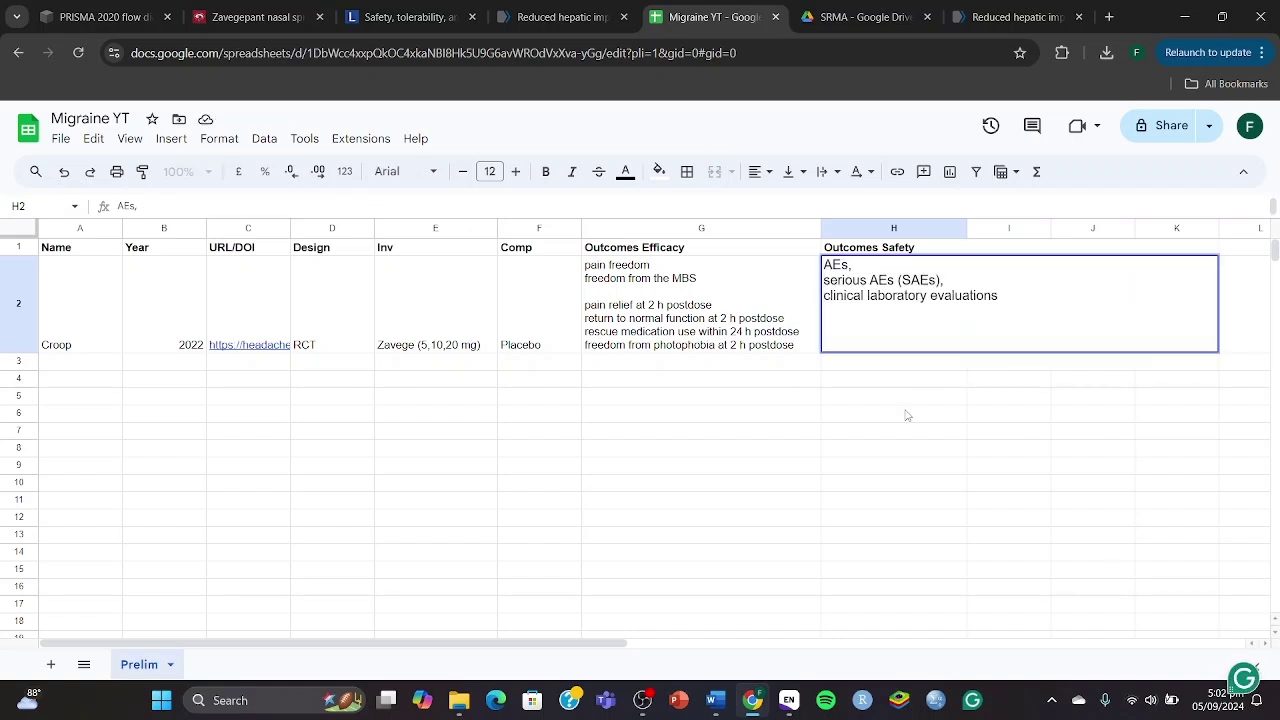
left_click(908, 414)
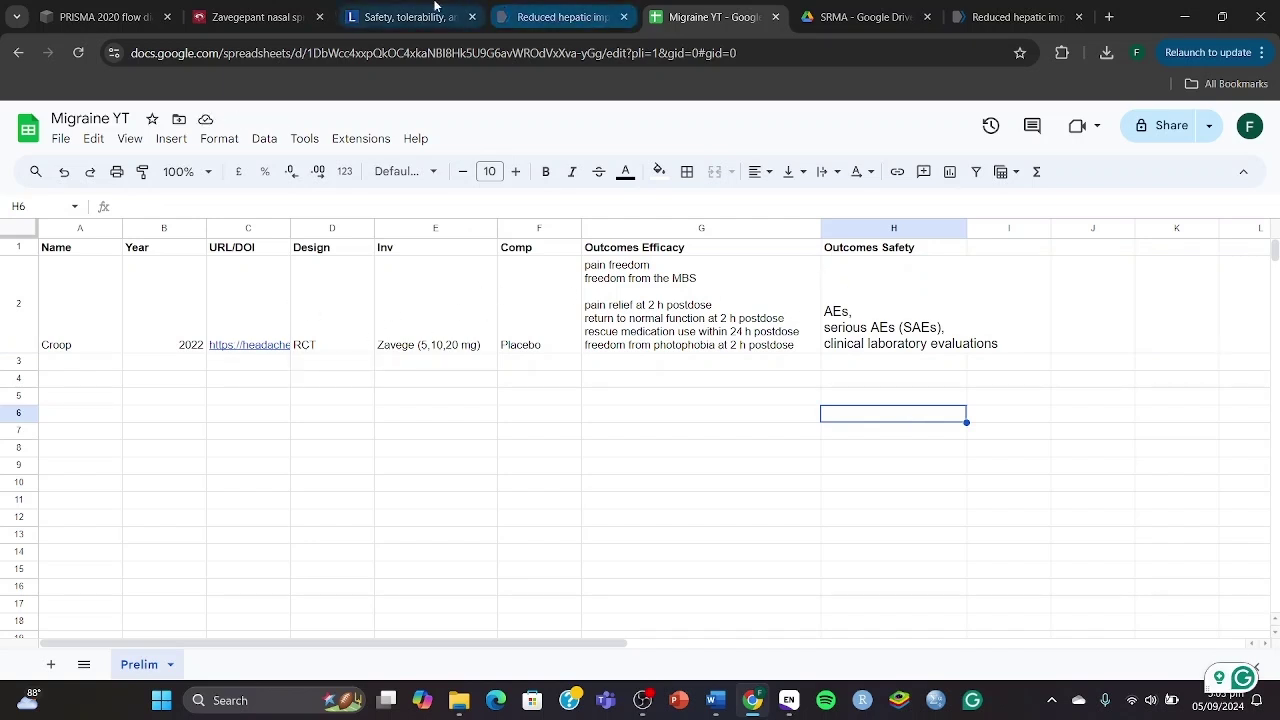
Start row 3 for the Lancet Neurology study with its first author's surname in A3 and the year 2023 in B3
left_click(405, 17)
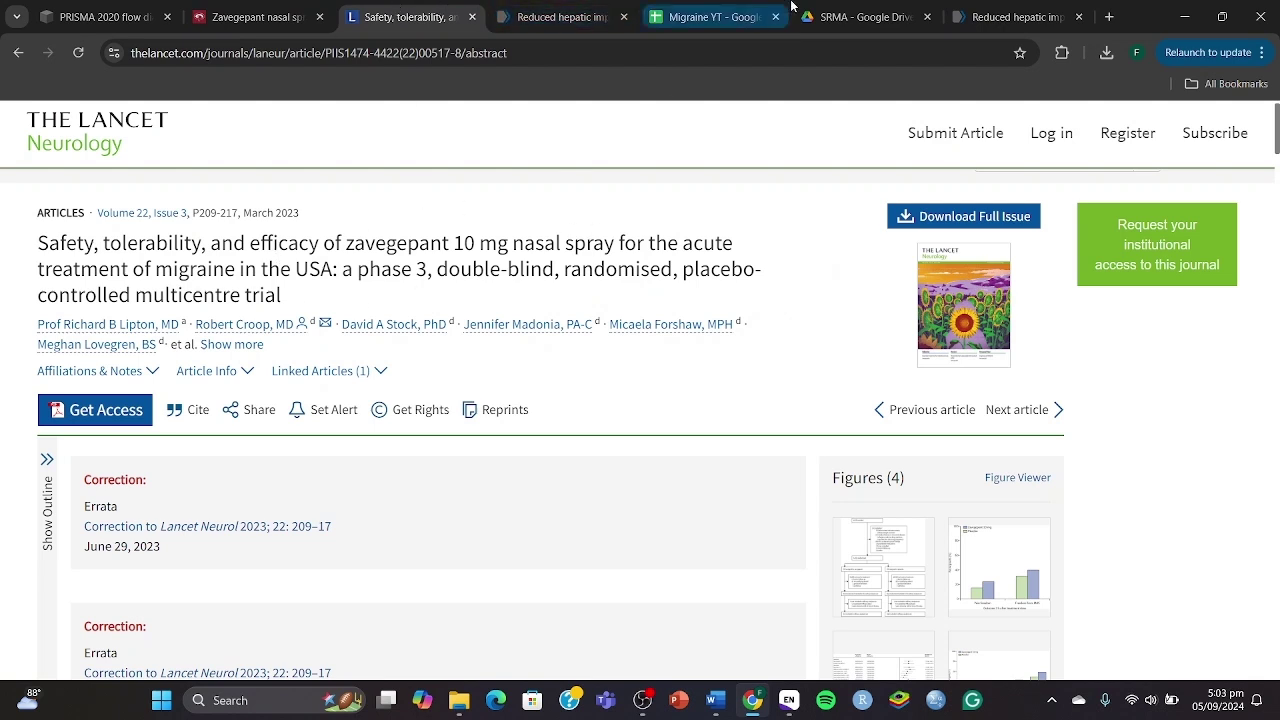
left_click(757, 8)
left_click(76, 361)
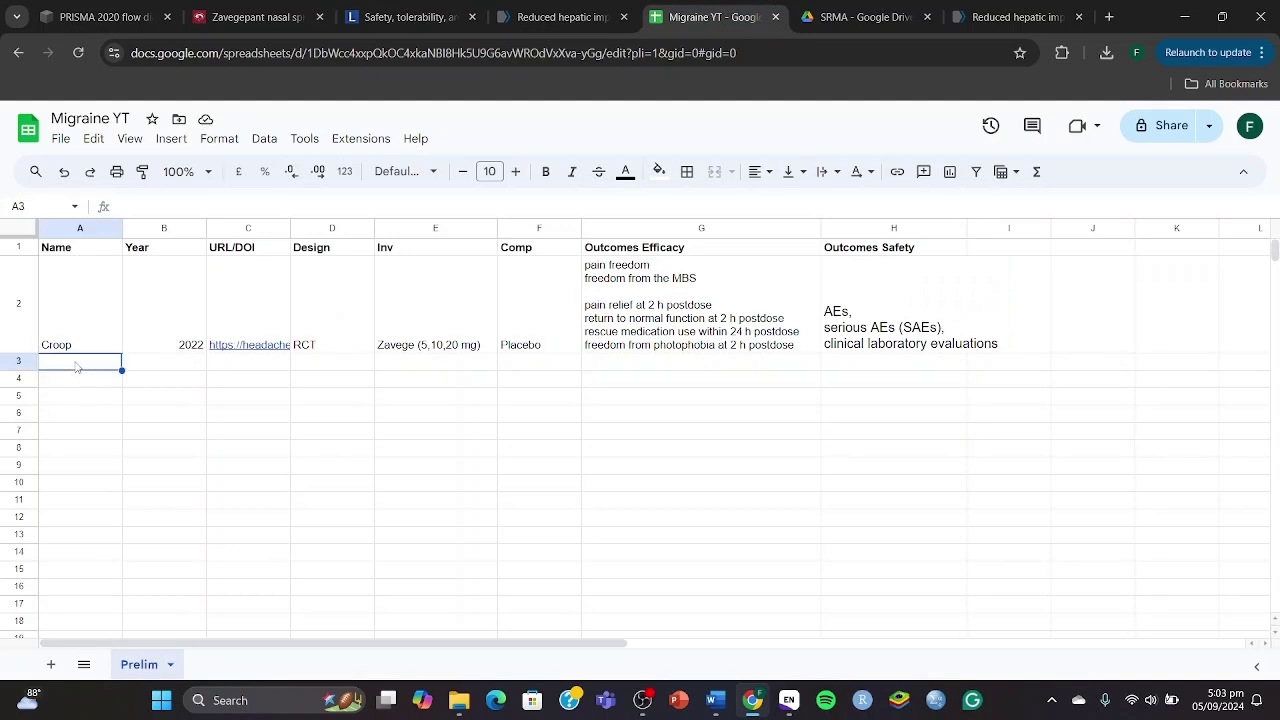
type("Lipton")
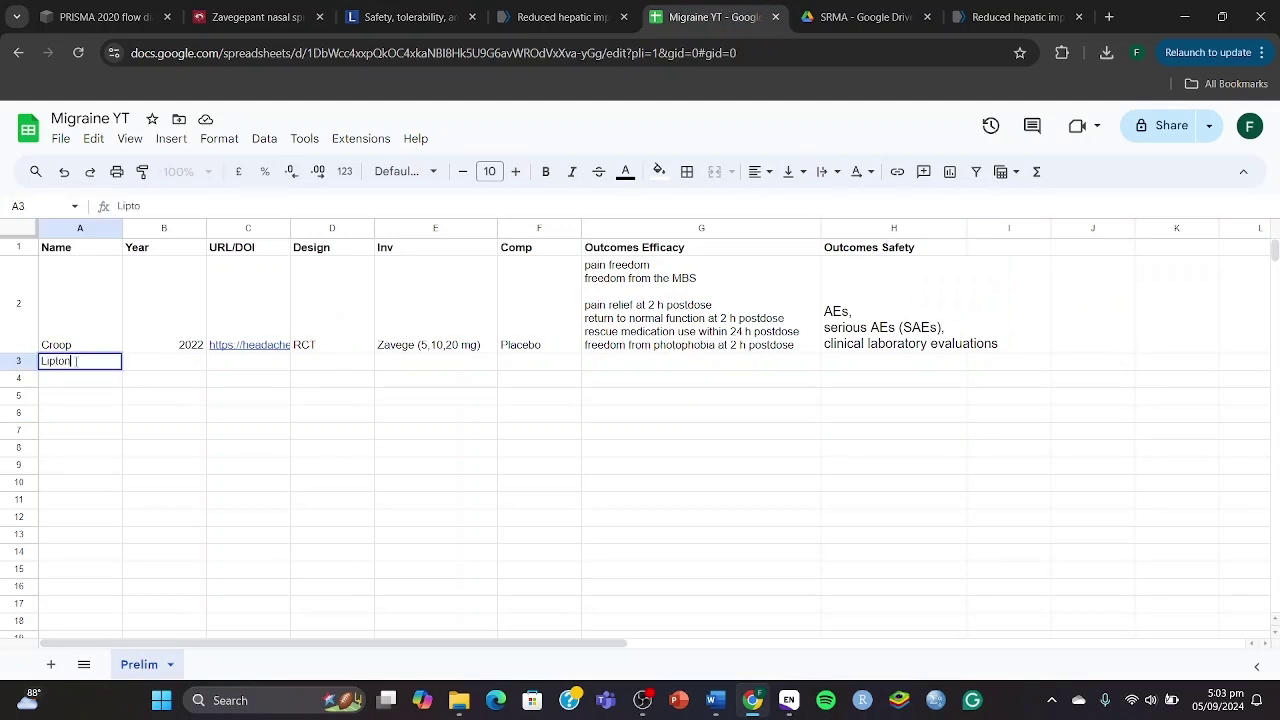
key("Tab")
type("20")
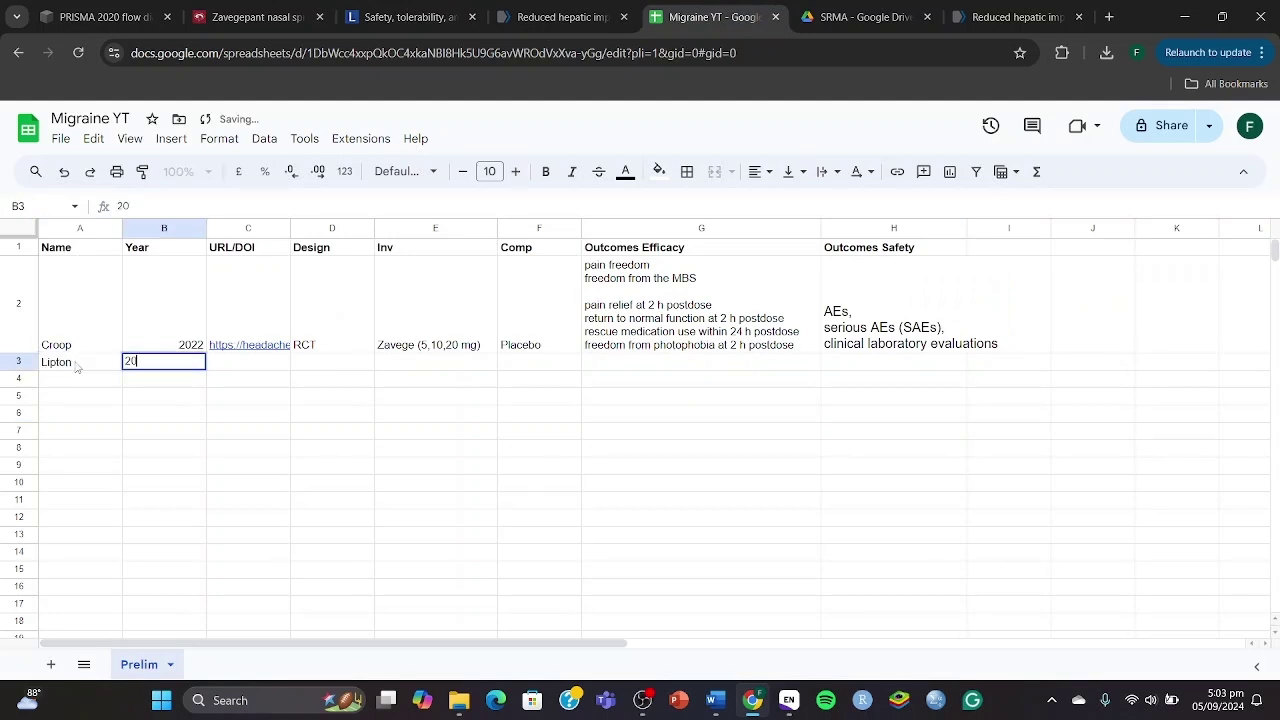
type("22")
left_click(407, 18)
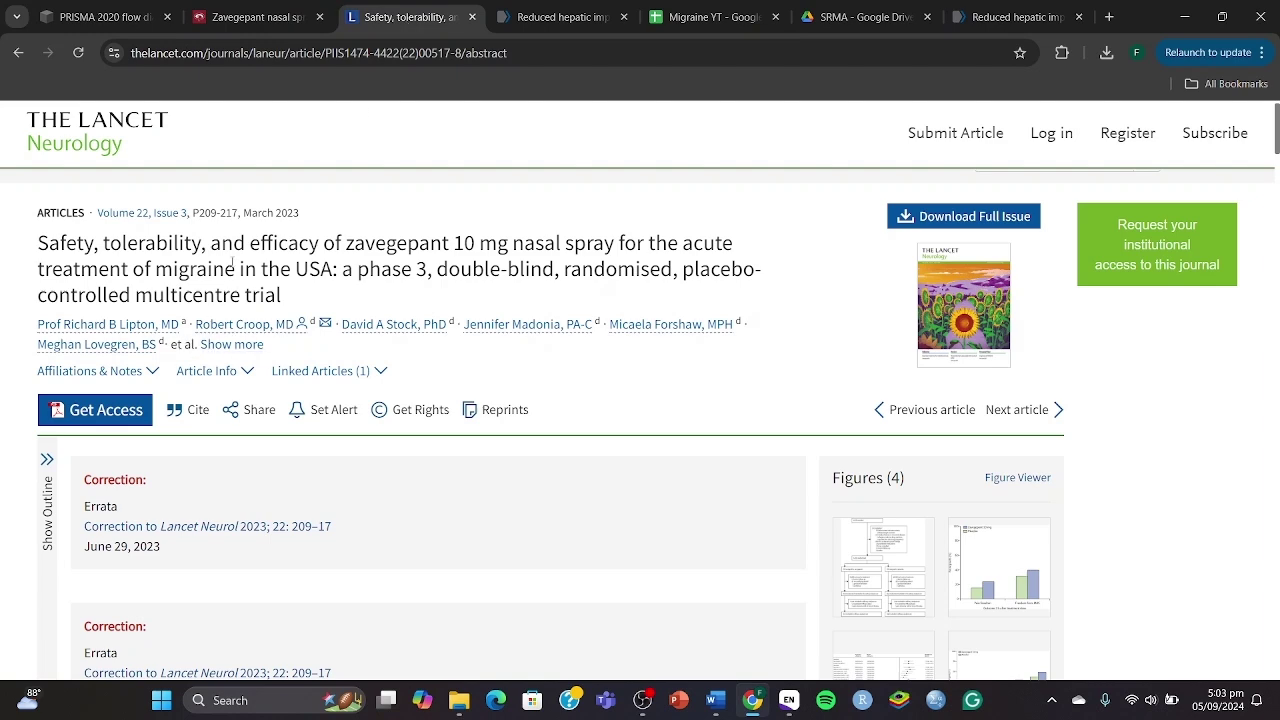
left_click(765, 12)
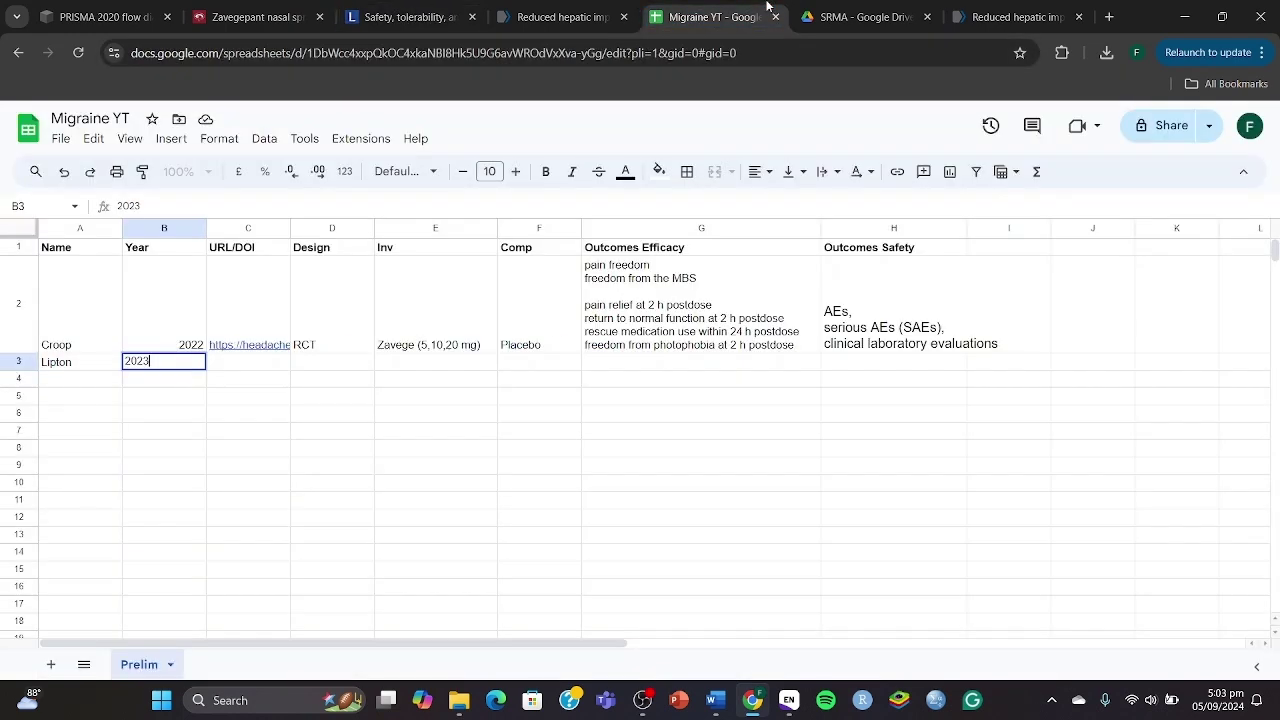
key("Tab")
Copy the Lancet Neurology article's web address into the URL/DOI cell C3
left_click(407, 17)
left_click(420, 52)
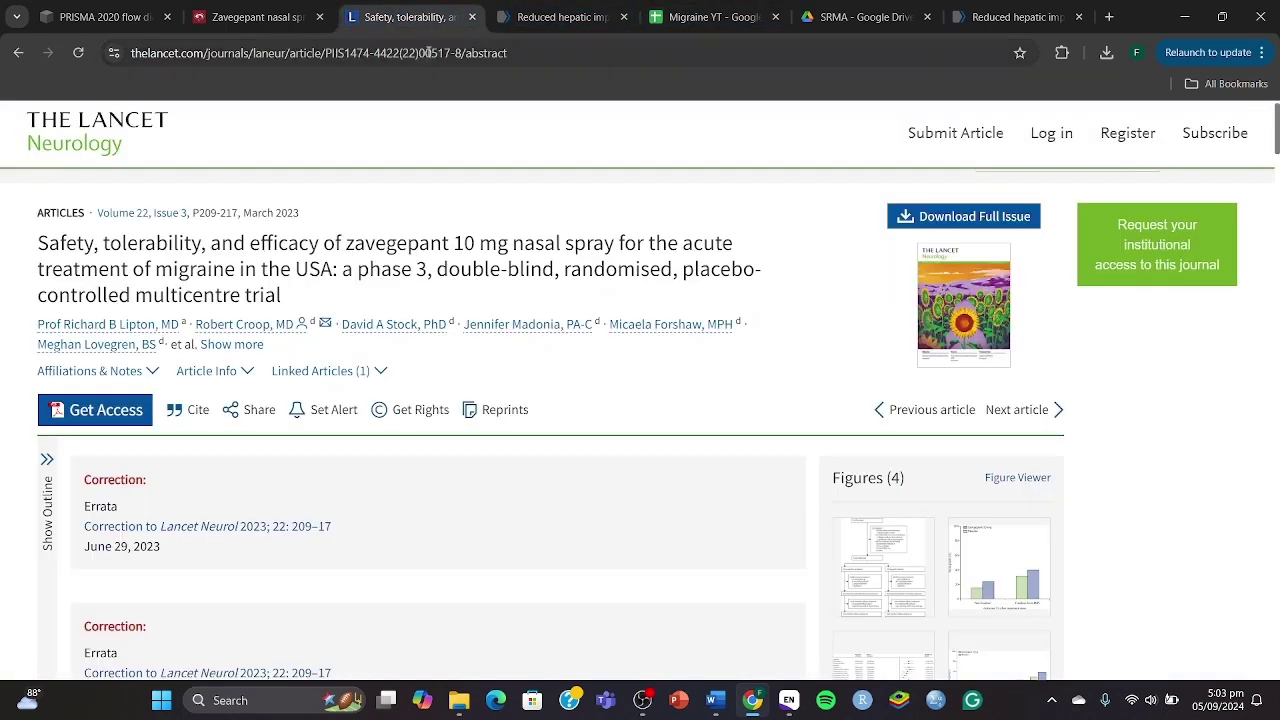
key("ctrl+c")
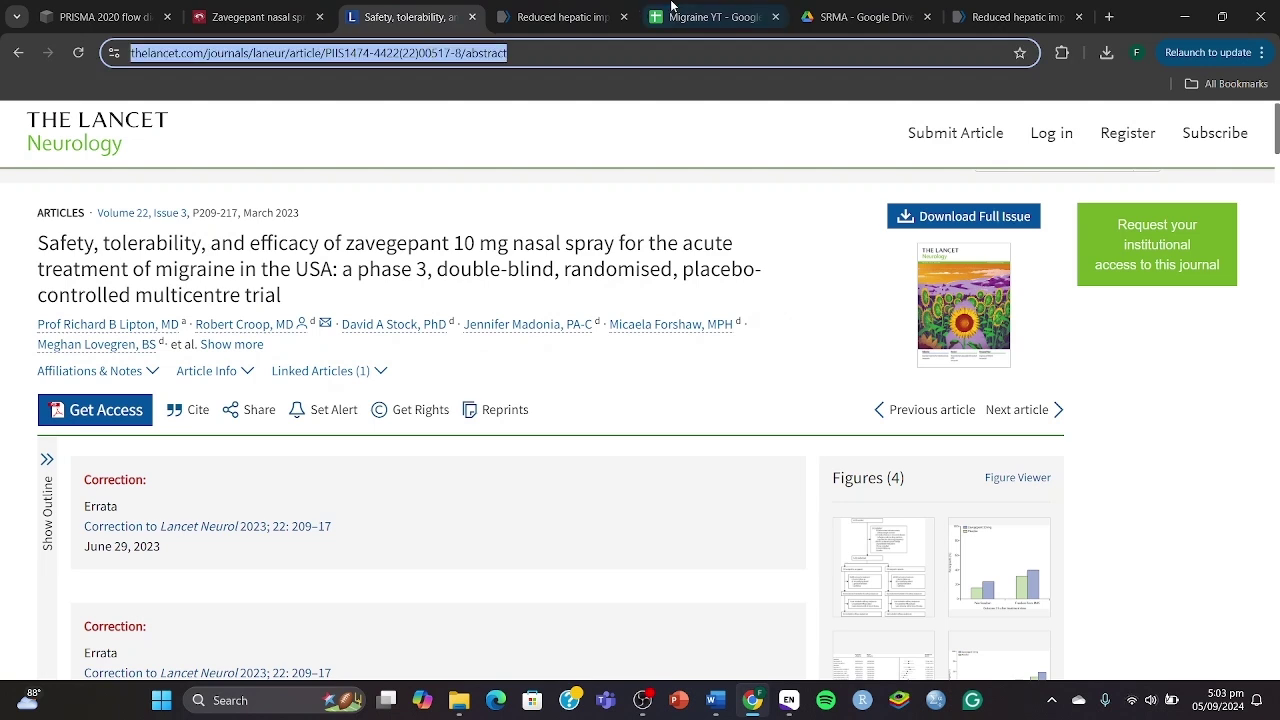
left_click(705, 17)
key("ctrl+v")
mouse_move(285, 344)
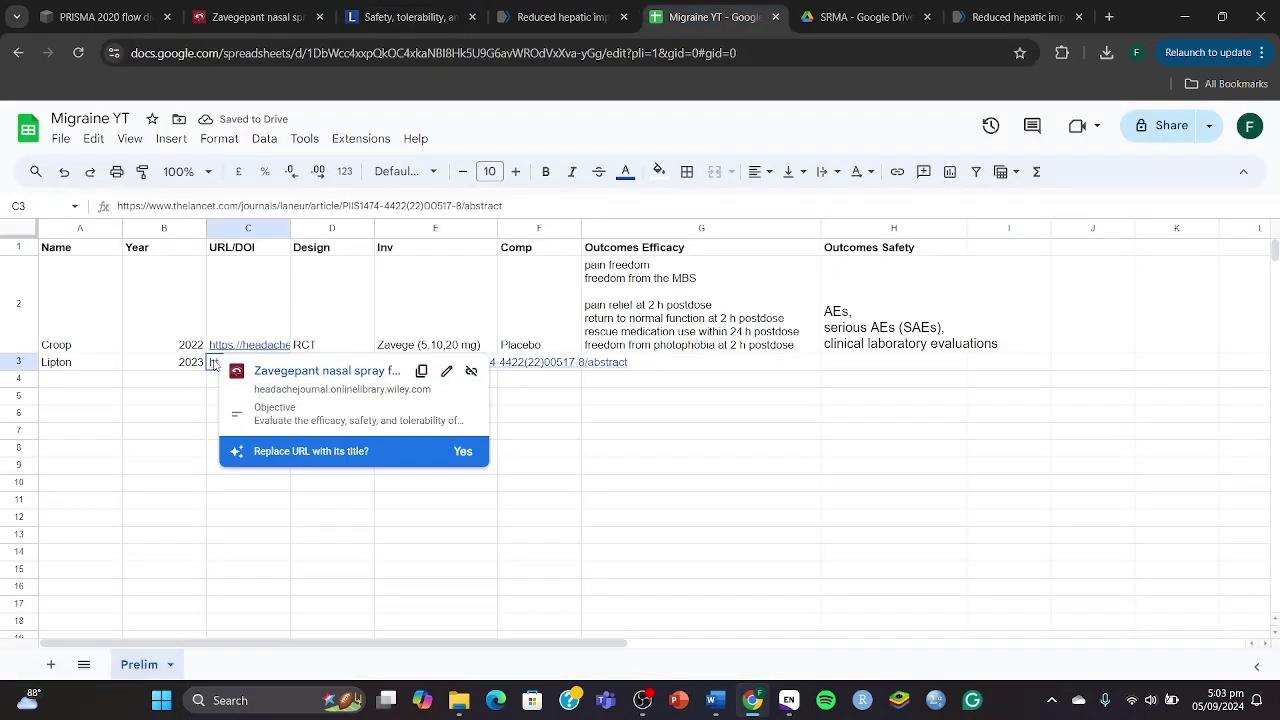
Switch to the SRMA folder in Google Drive and dismiss the storage warning
mouse_move(232, 365)
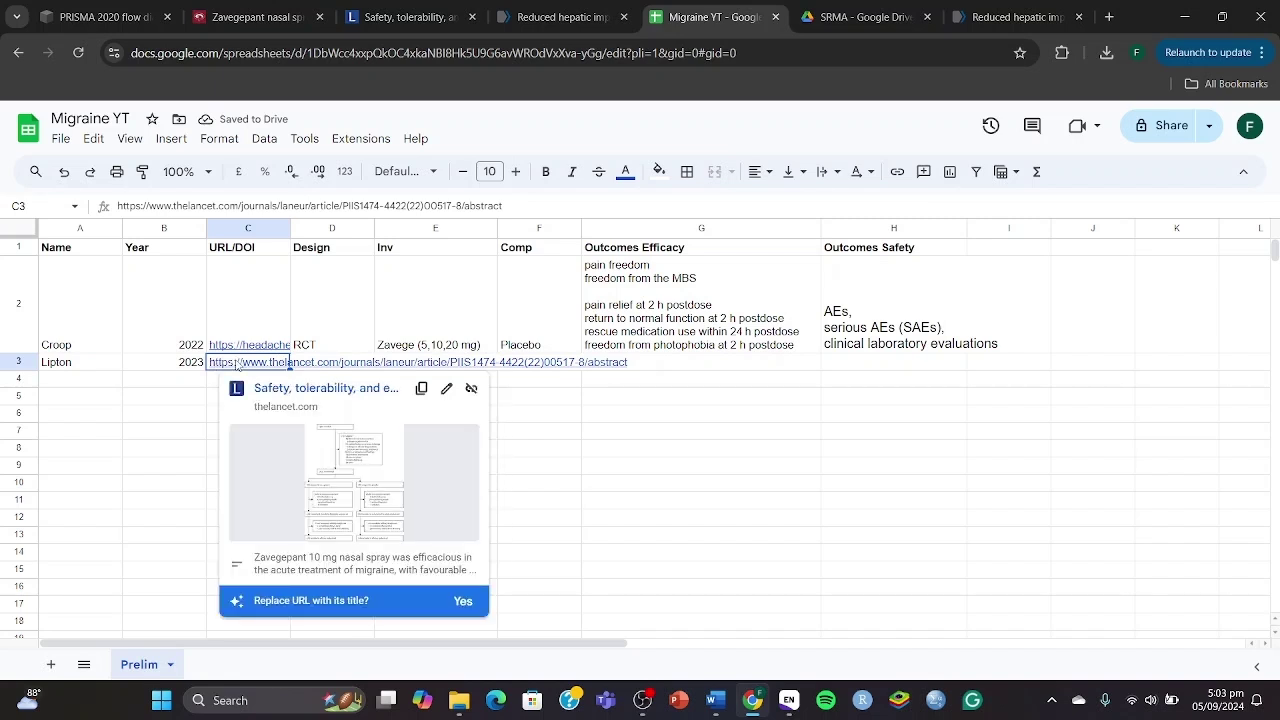
left_click(860, 17)
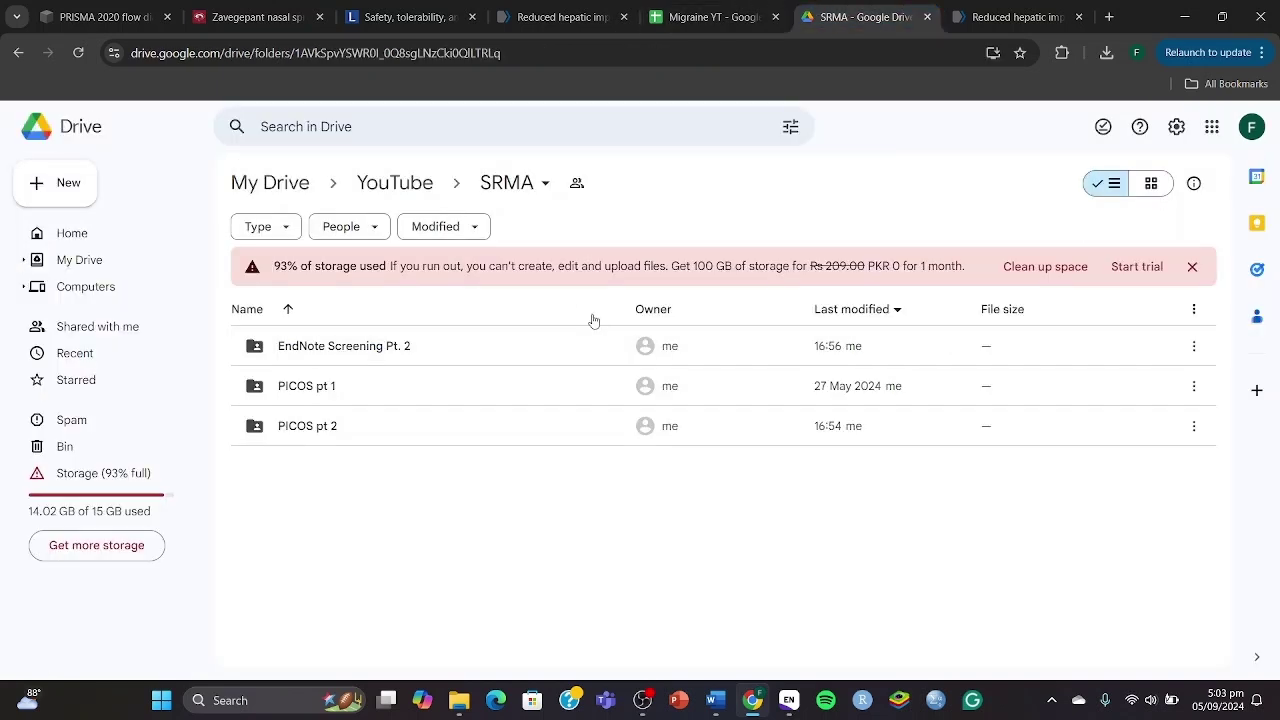
left_click(1192, 266)
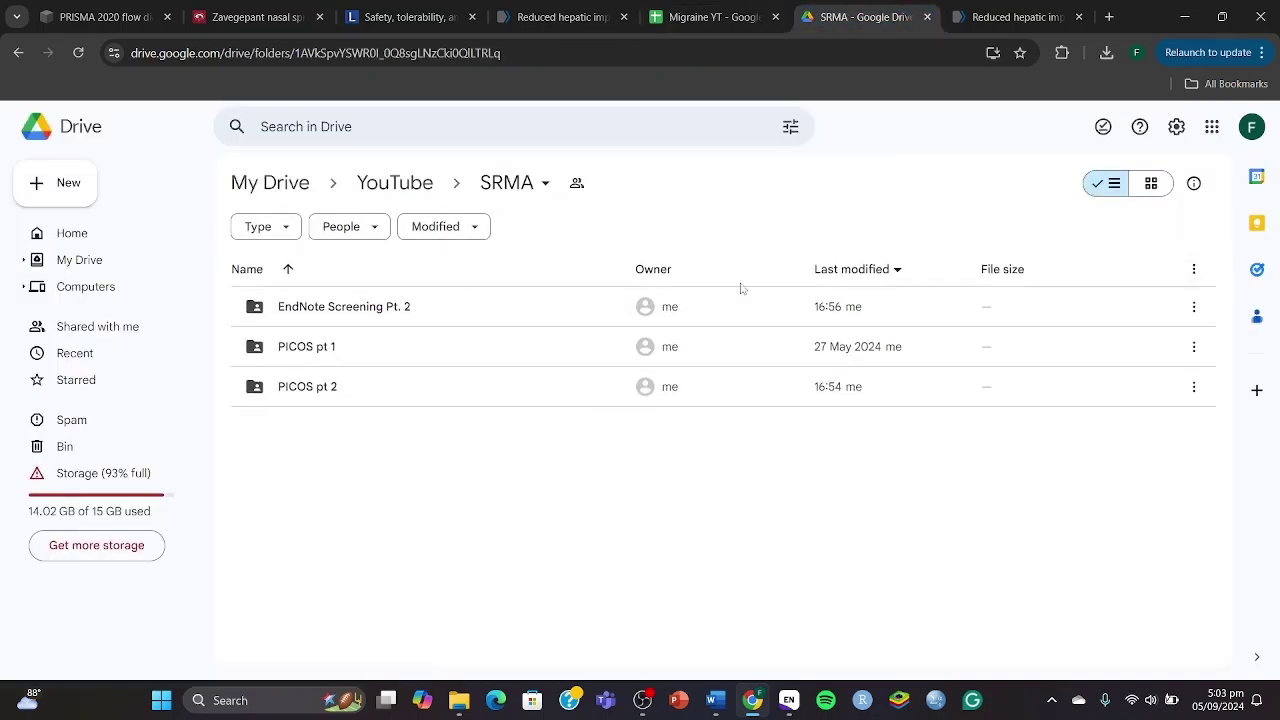
left_click(402, 12)
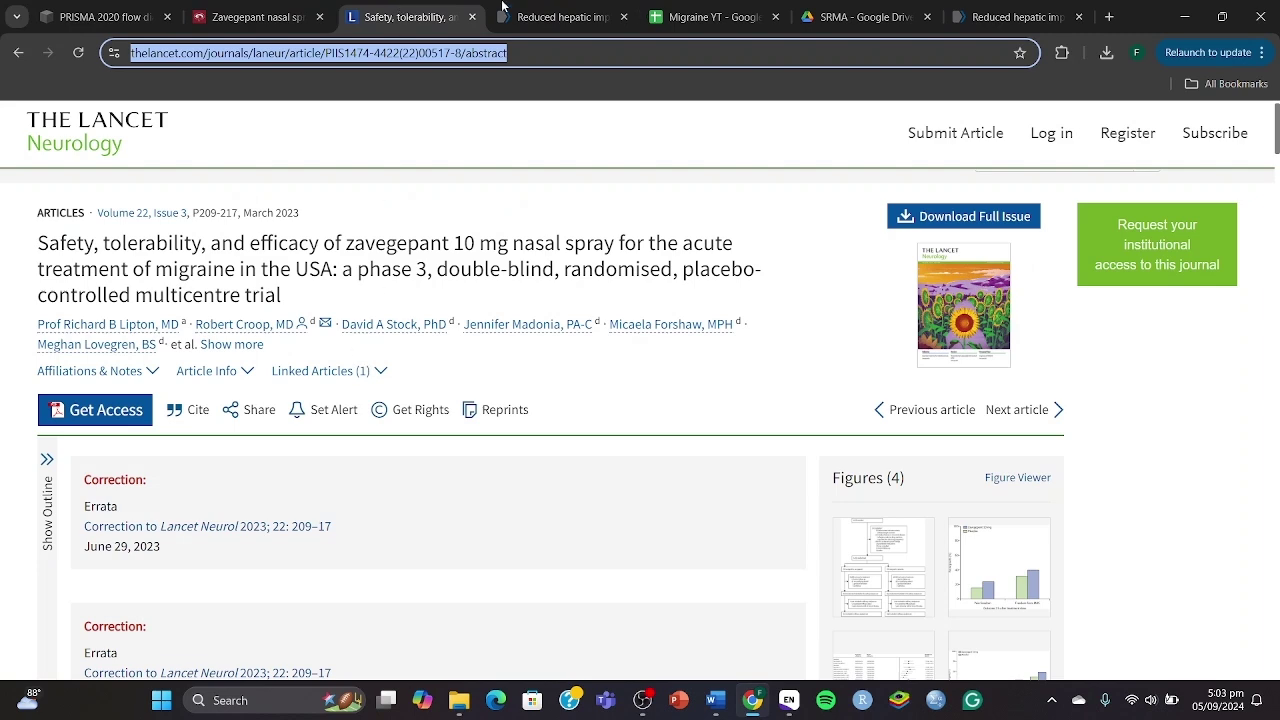
left_click(598, 8)
left_click(700, 12)
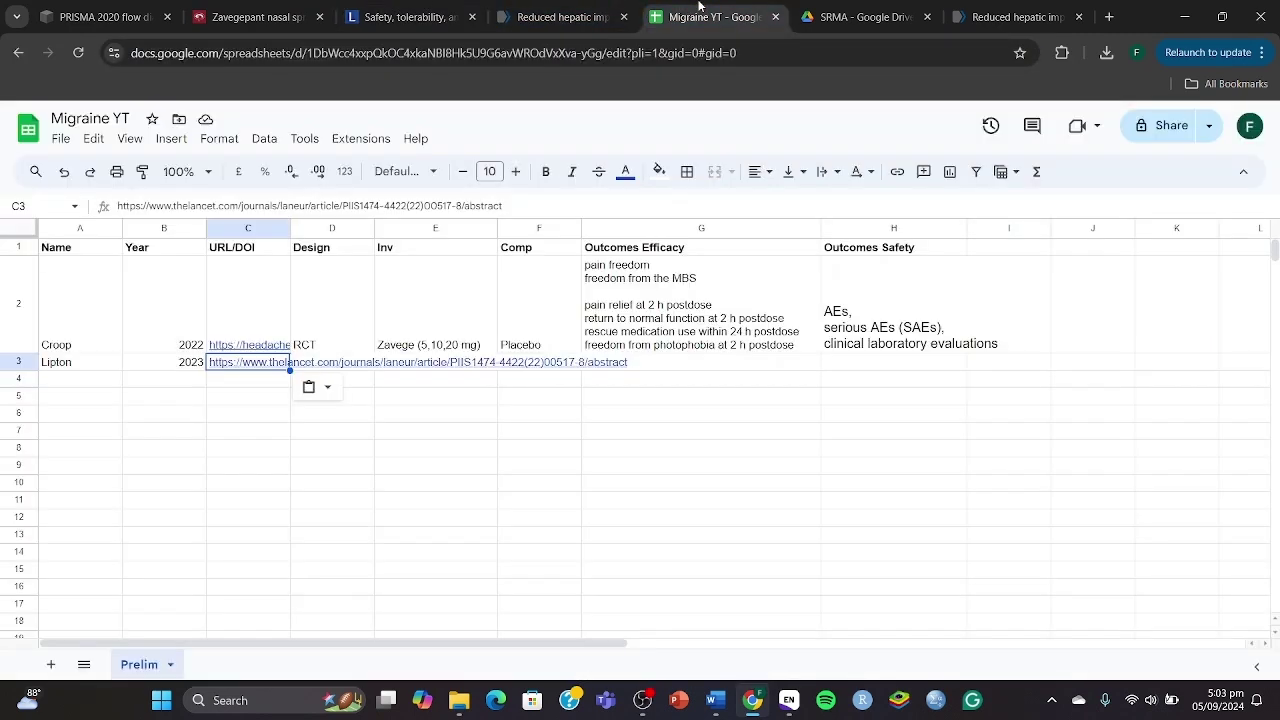
Look through the contents of the PICOS pt 1, PICOS pt 2 and EndNote Screening Pt. 2 folders in Google Drive
left_click(890, 12)
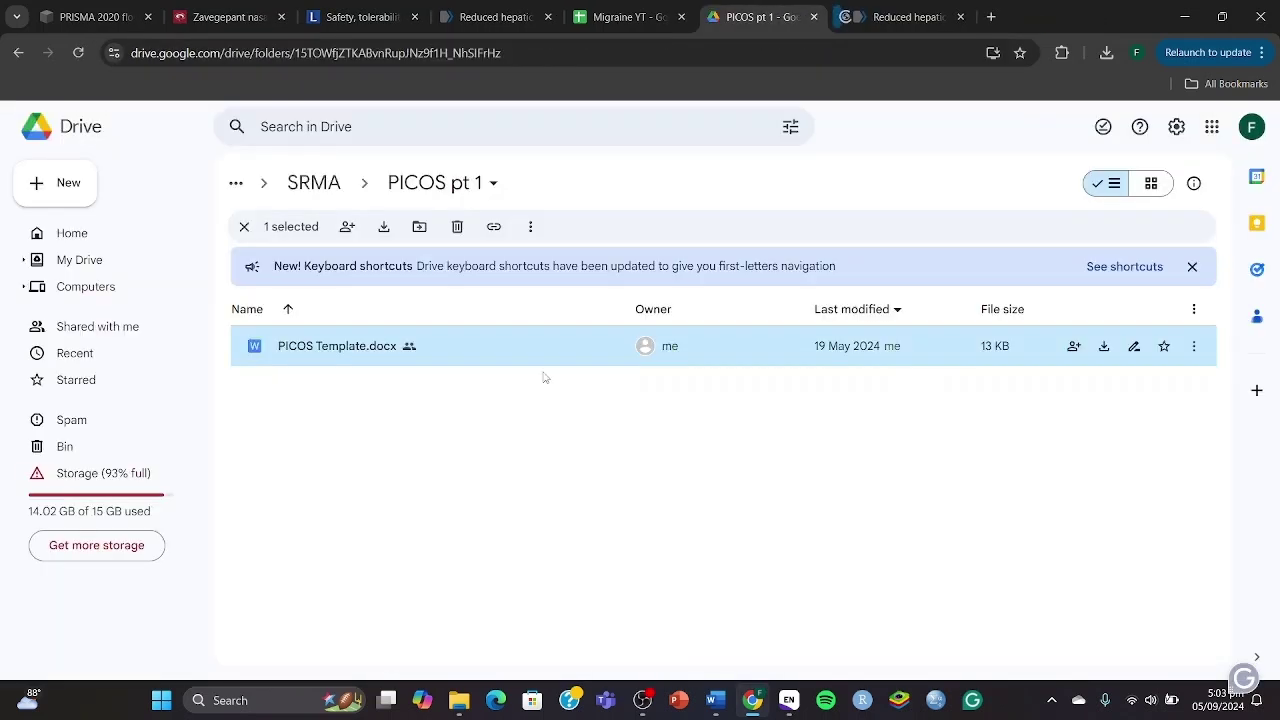
left_click(335, 190)
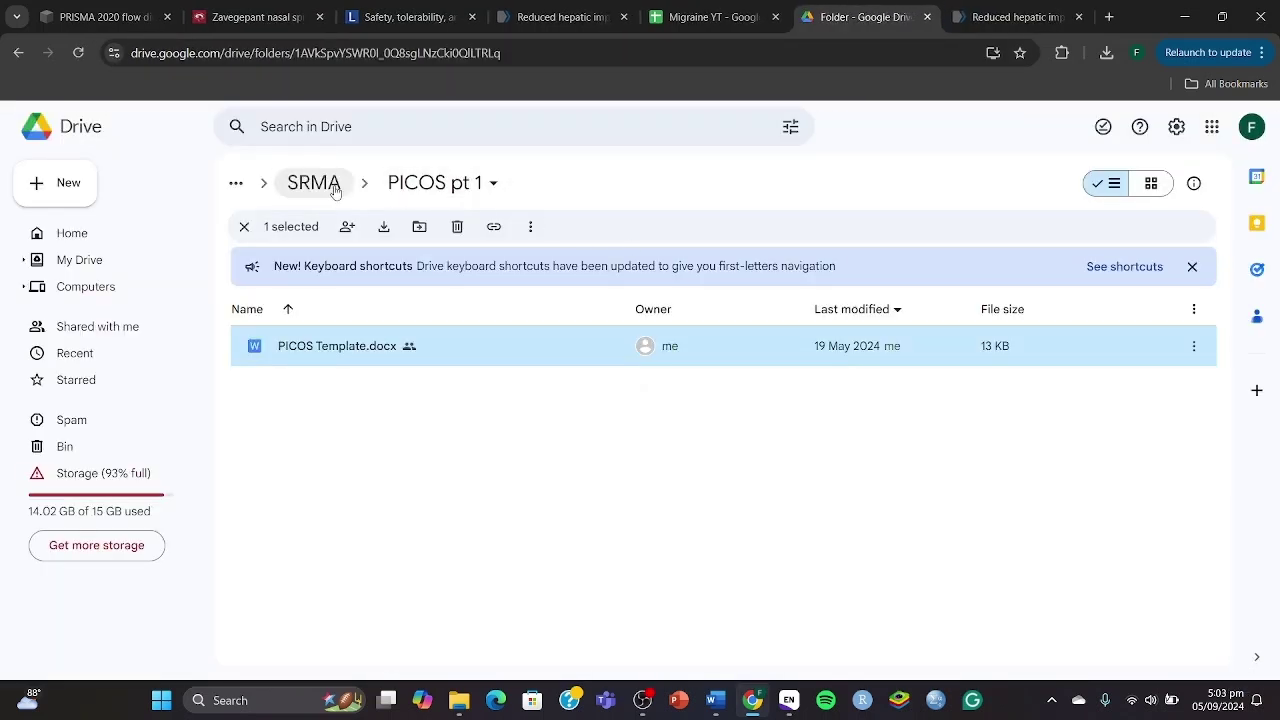
left_click(340, 432)
double_click(340, 432)
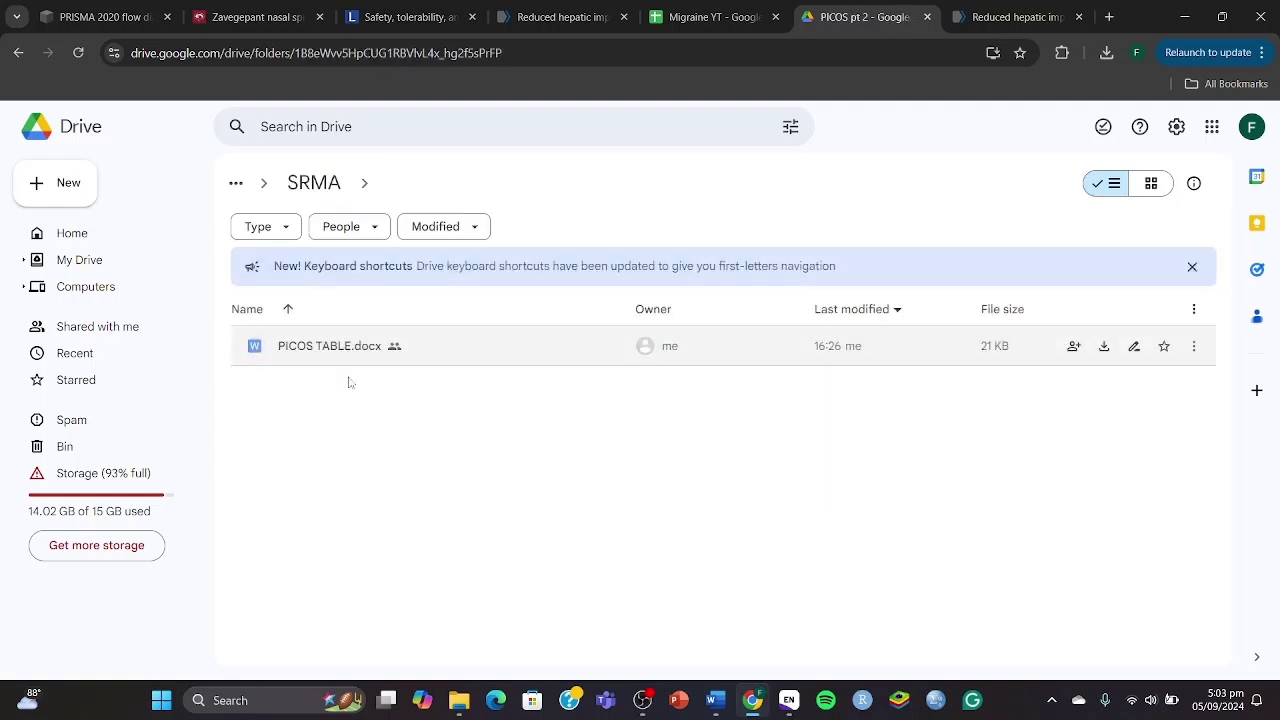
left_click(313, 183)
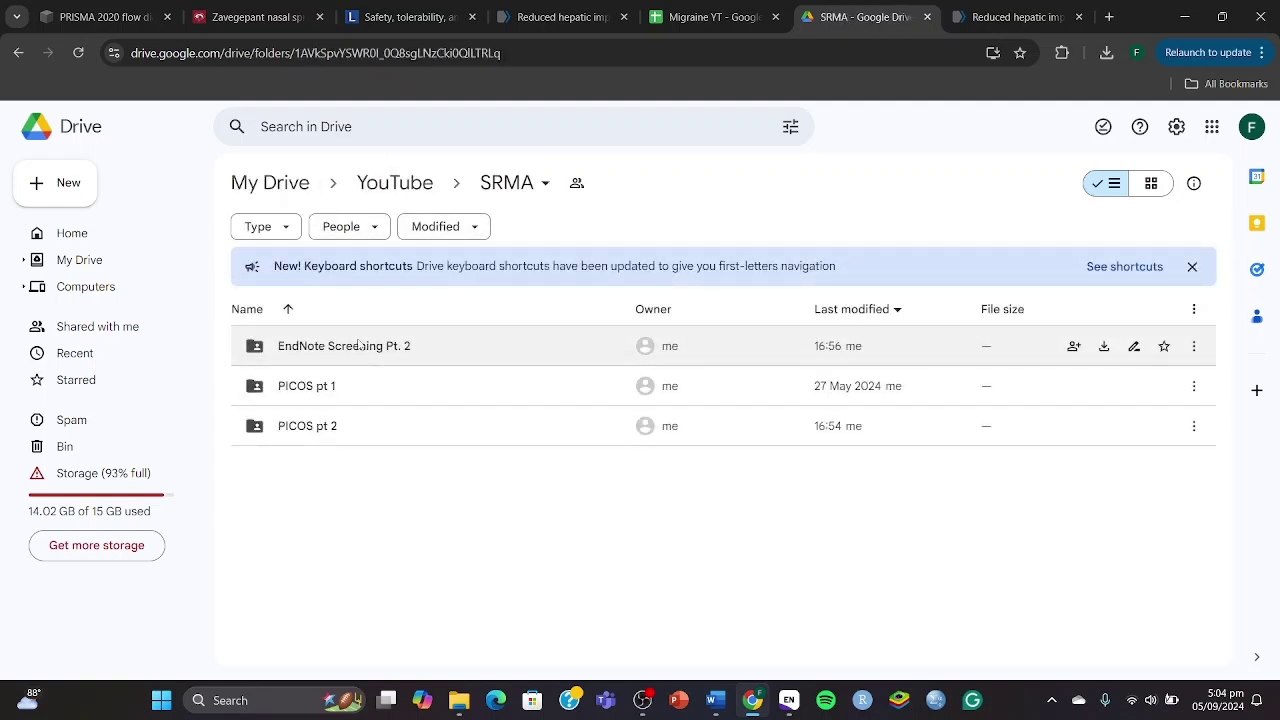
double_click(360, 346)
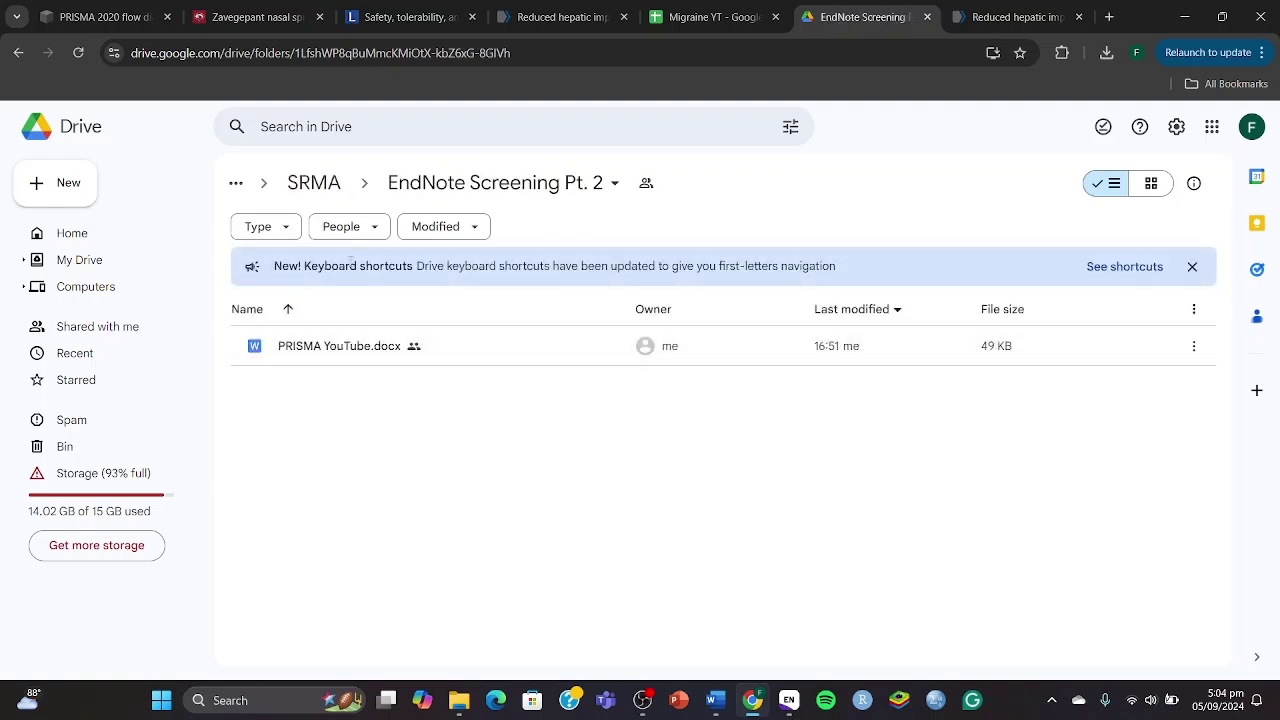
left_click(313, 183)
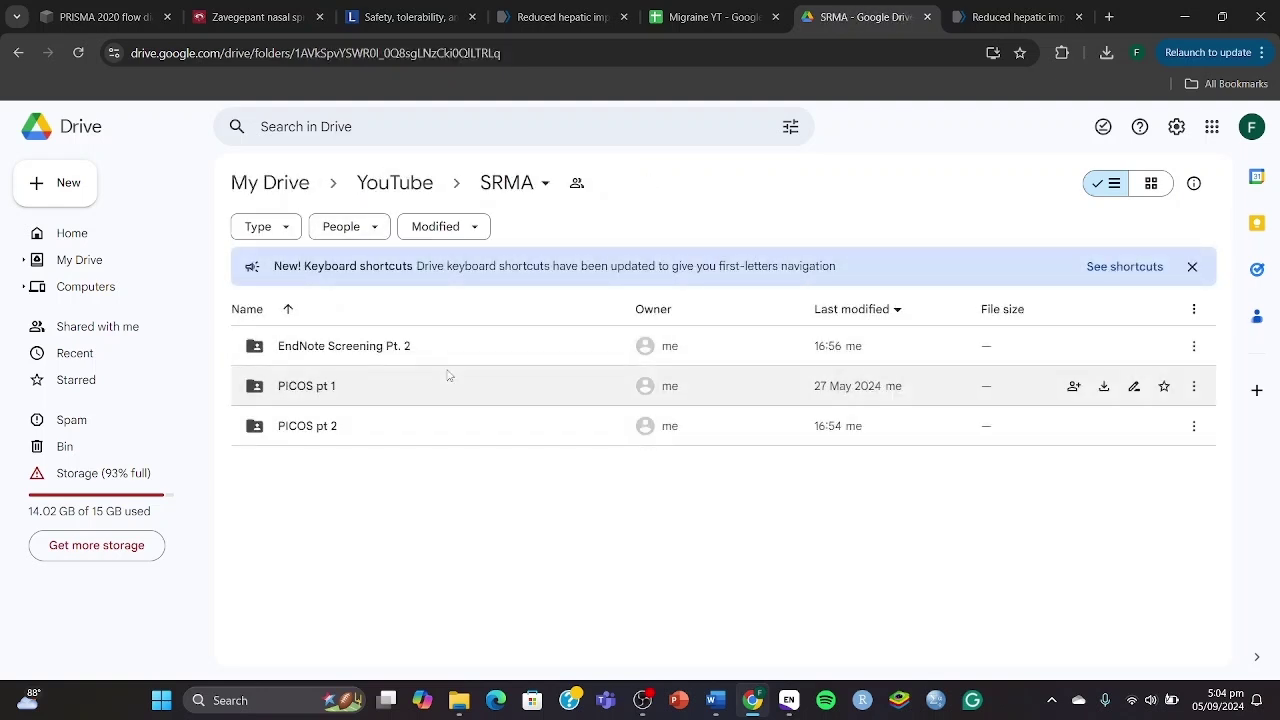
Consult the Lancet Neurology article and enter RCT as its study design in D3 of the Migraine YT sheet
left_click(422, 12)
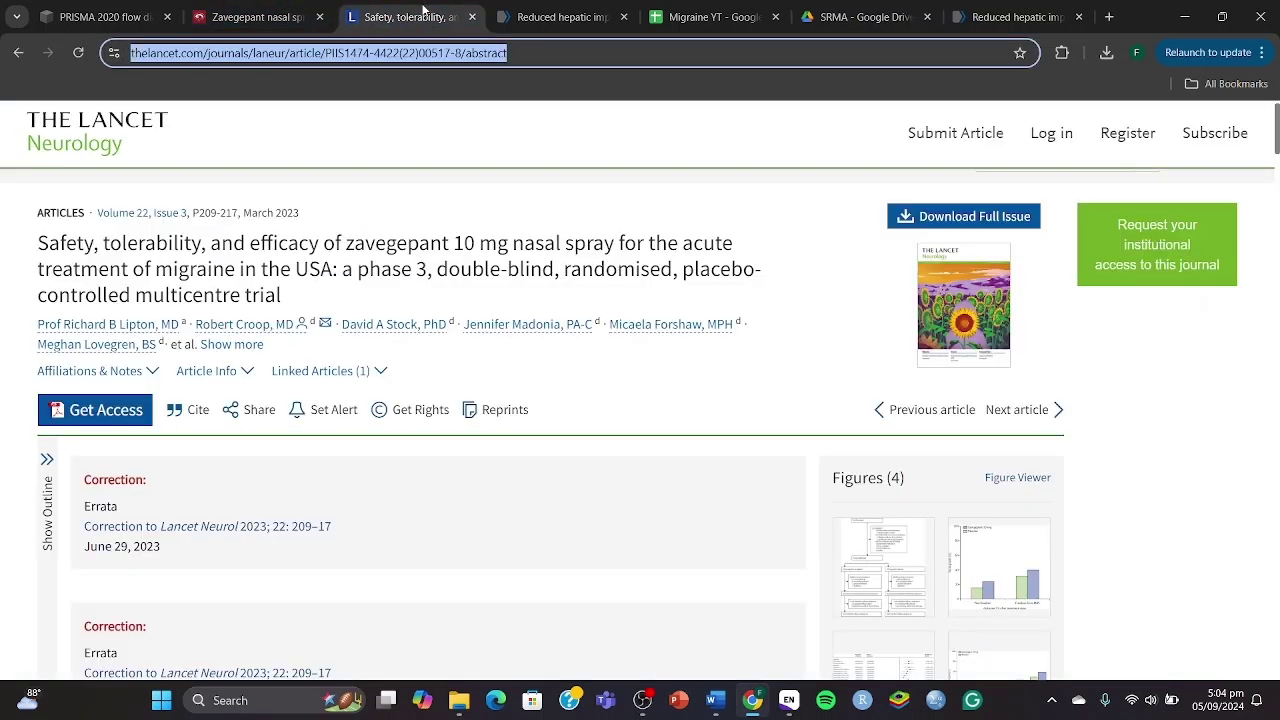
scroll(669, 391, "down", 1)
scroll(669, 391, "down", 2)
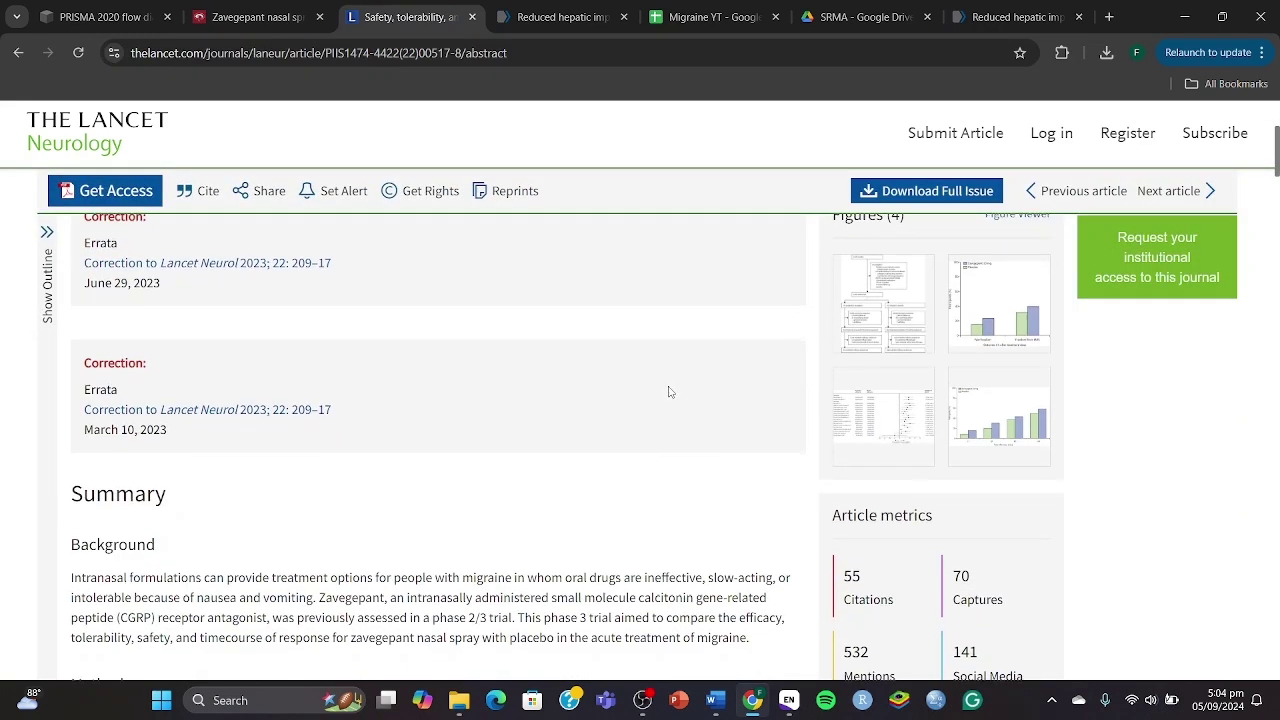
left_click(712, 17)
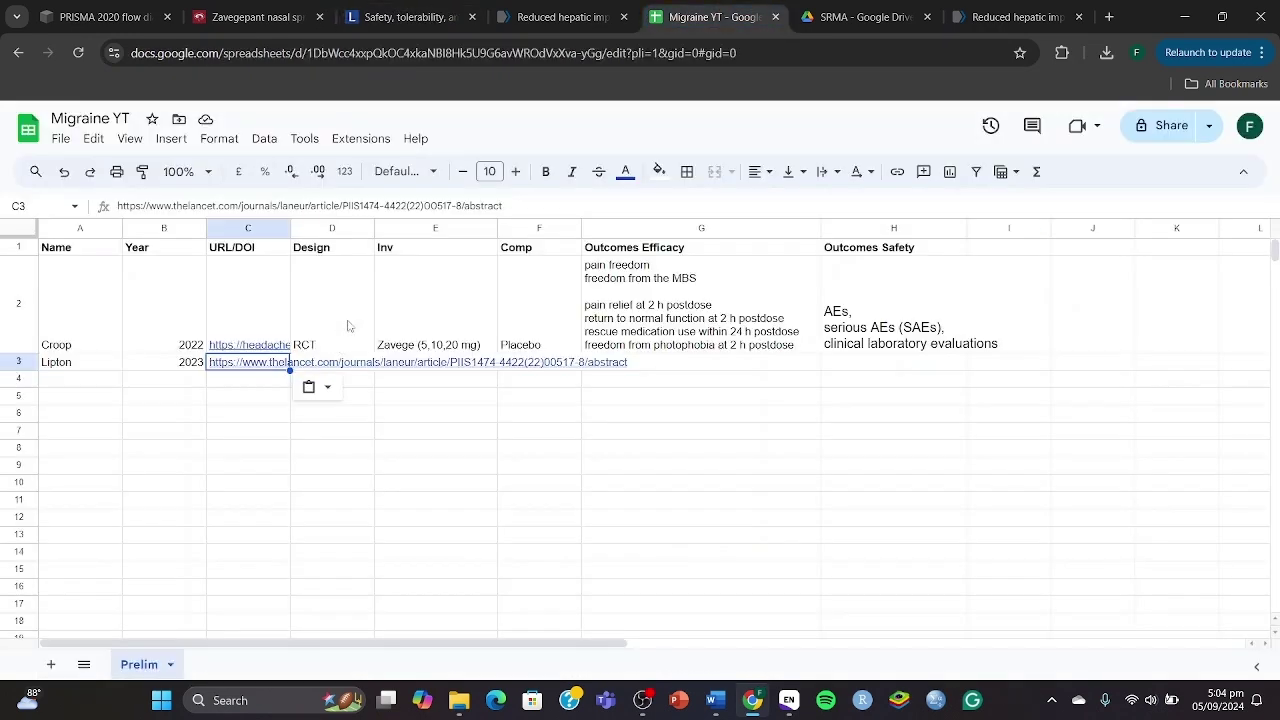
left_click(340, 368)
type("RCT")
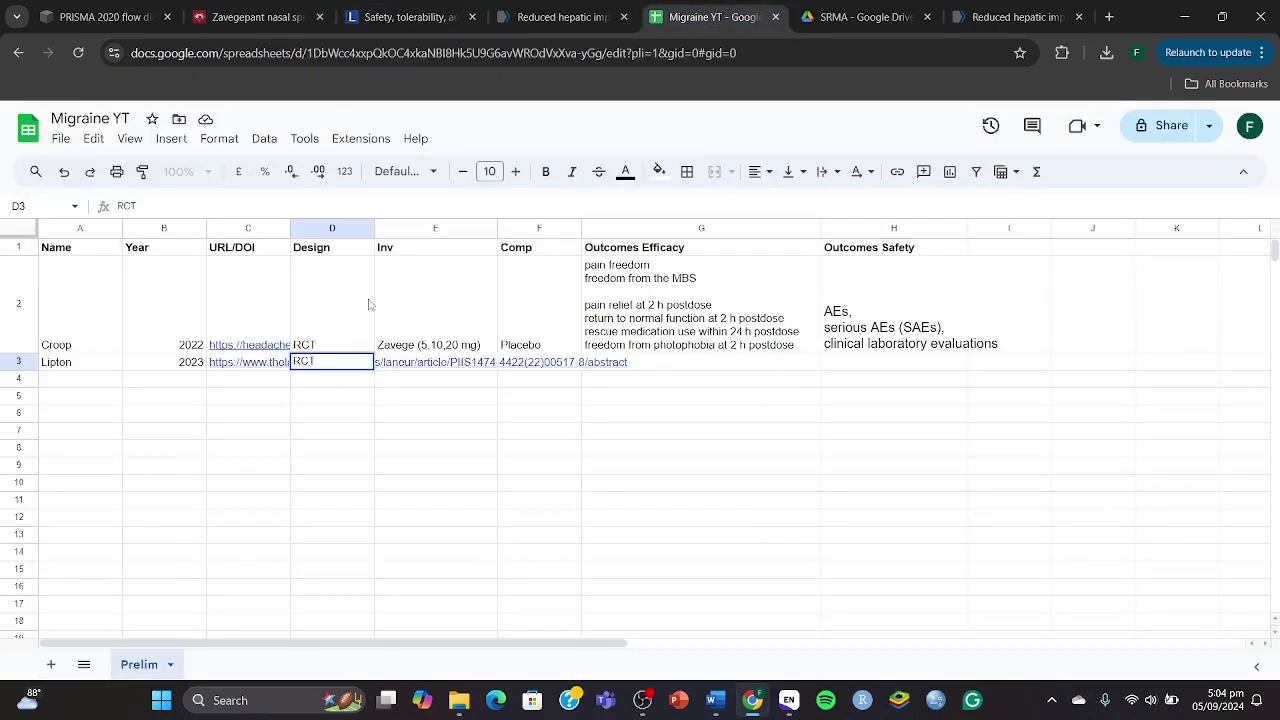
Check the trial design in the Methods of the Lancet Neurology abstract and confirm the Design entry in D3
left_click(410, 17)
scroll(485, 515, "down", 2)
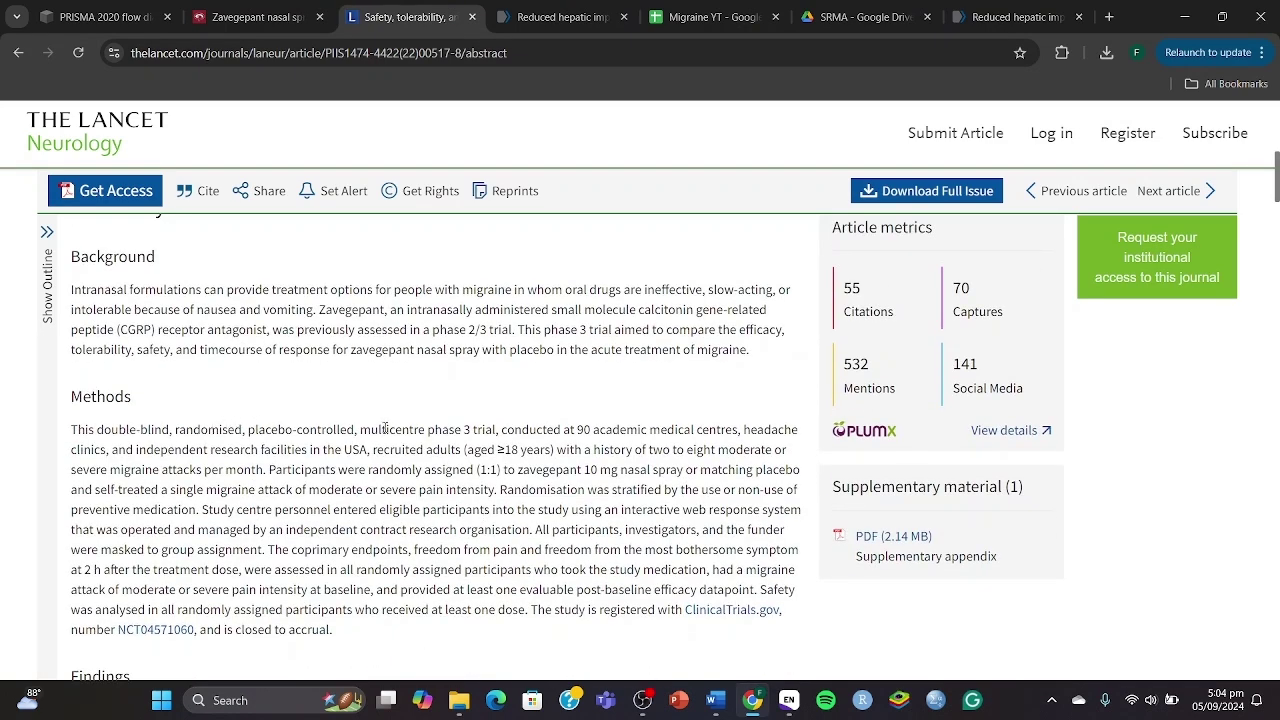
left_click_drag(492, 429, 95, 427)
left_click(474, 424)
key("ctrl+Tab")
key("ctrl+Tab")
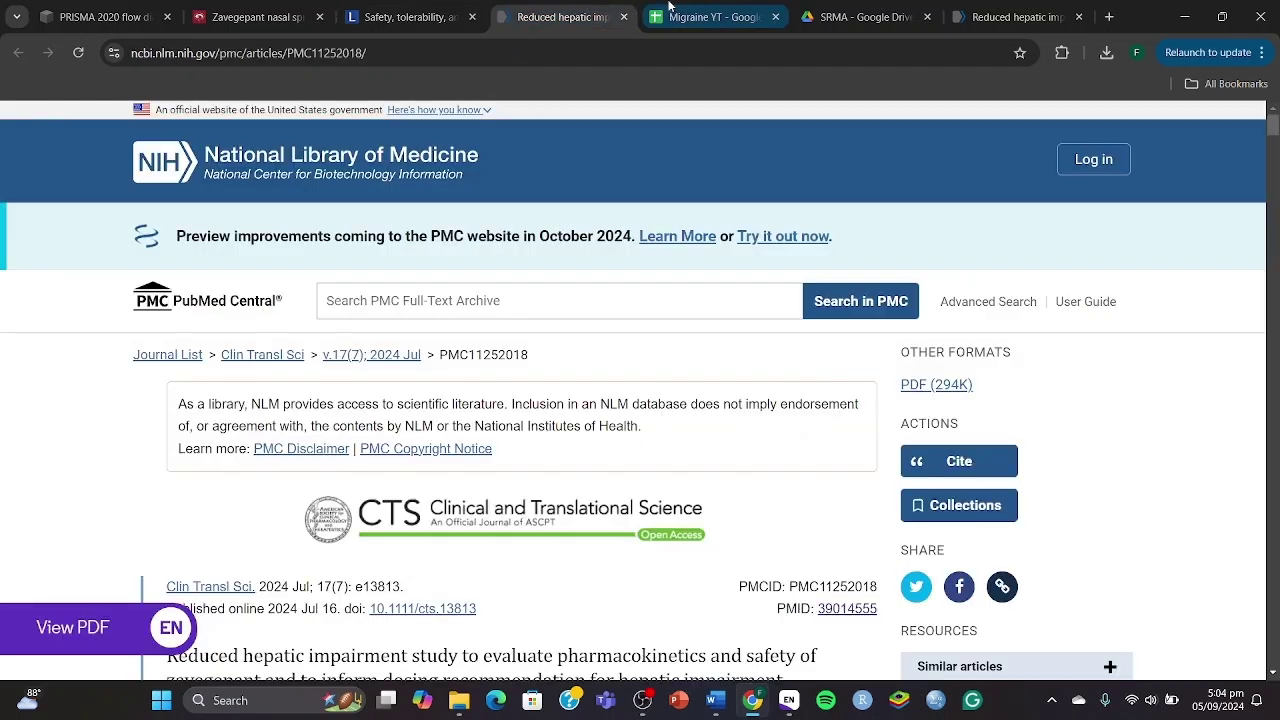
key("Tab")
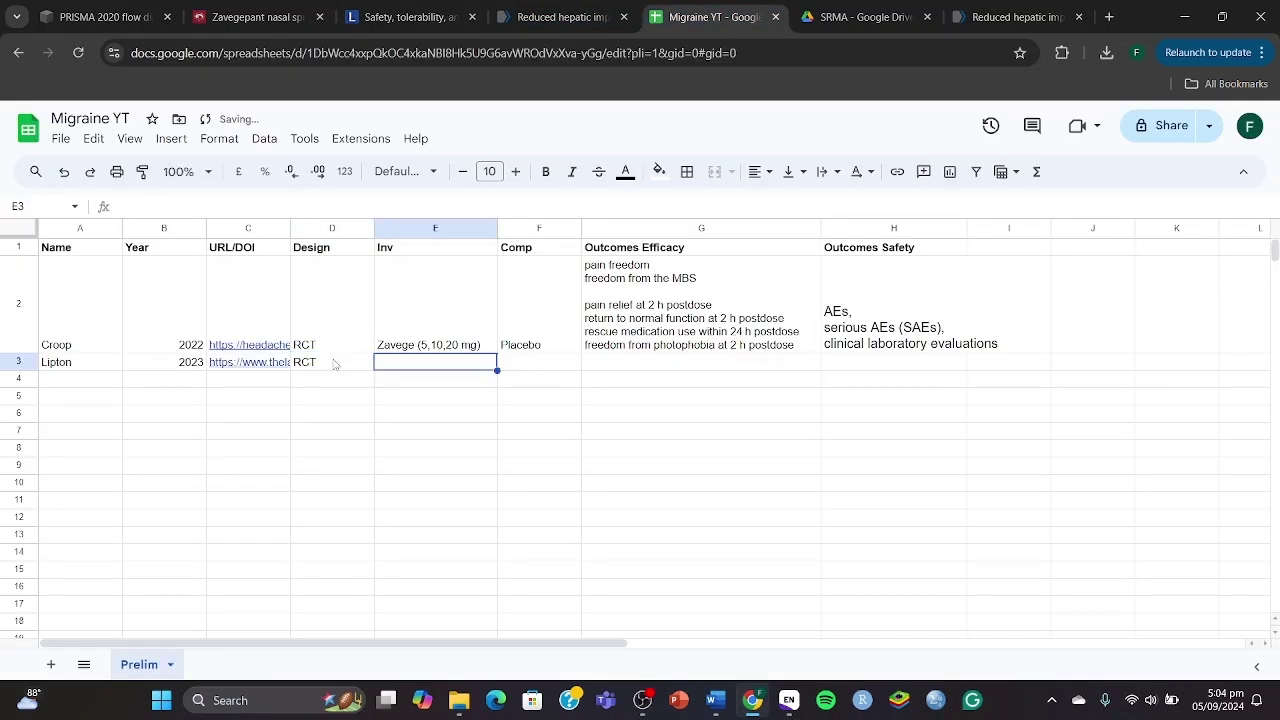
Using the treatment arms in the Lancet Neurology abstract's Methods, enter Zavege 10 mg as intervention in E3 and Placebo as comparator in F3
key("ctrl+shift+Tab")
key("ctrl+shift+Tab")
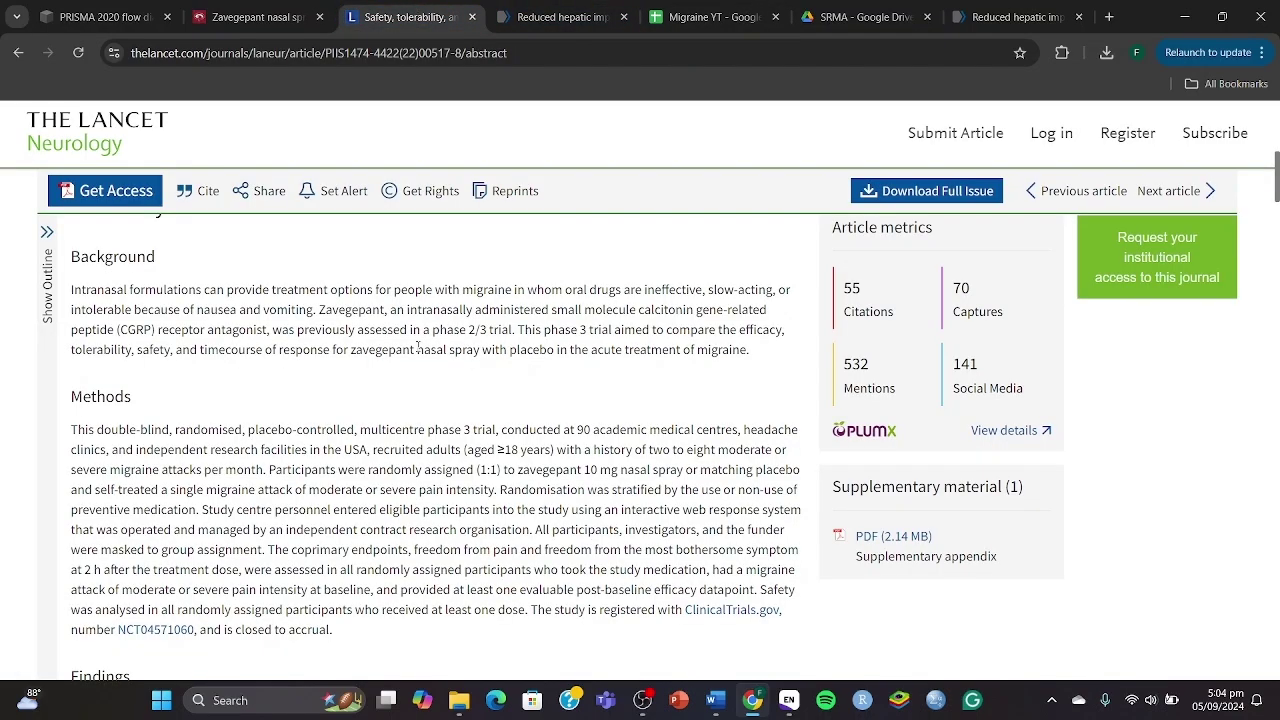
scroll(469, 421, "down", 1)
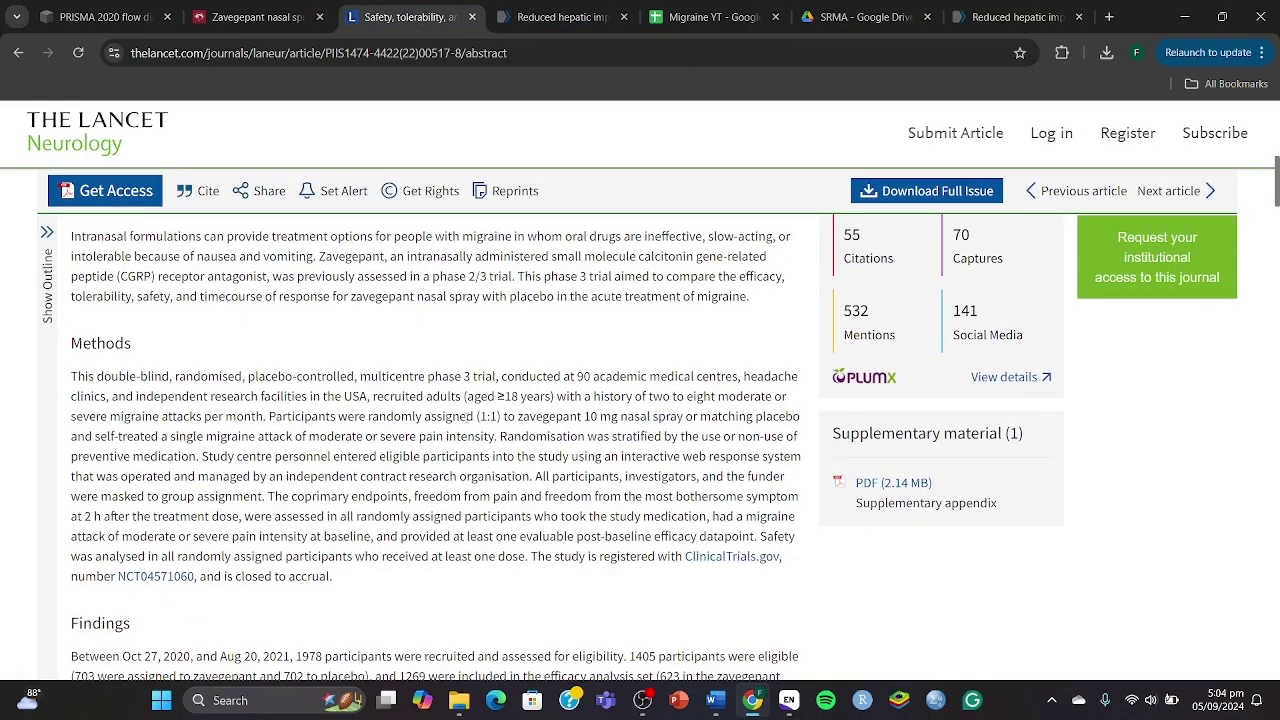
scroll(466, 423, "up", 2)
scroll(466, 423, "down", 1)
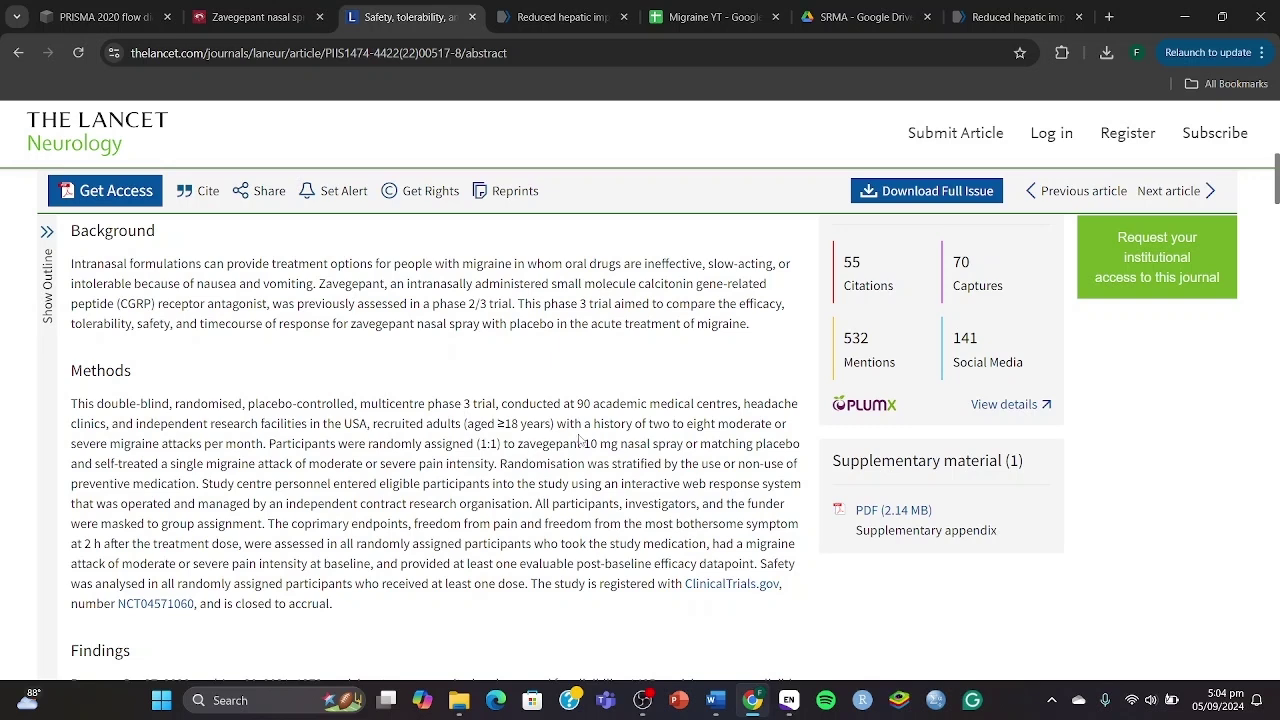
left_click(560, 17)
left_click(670, 8)
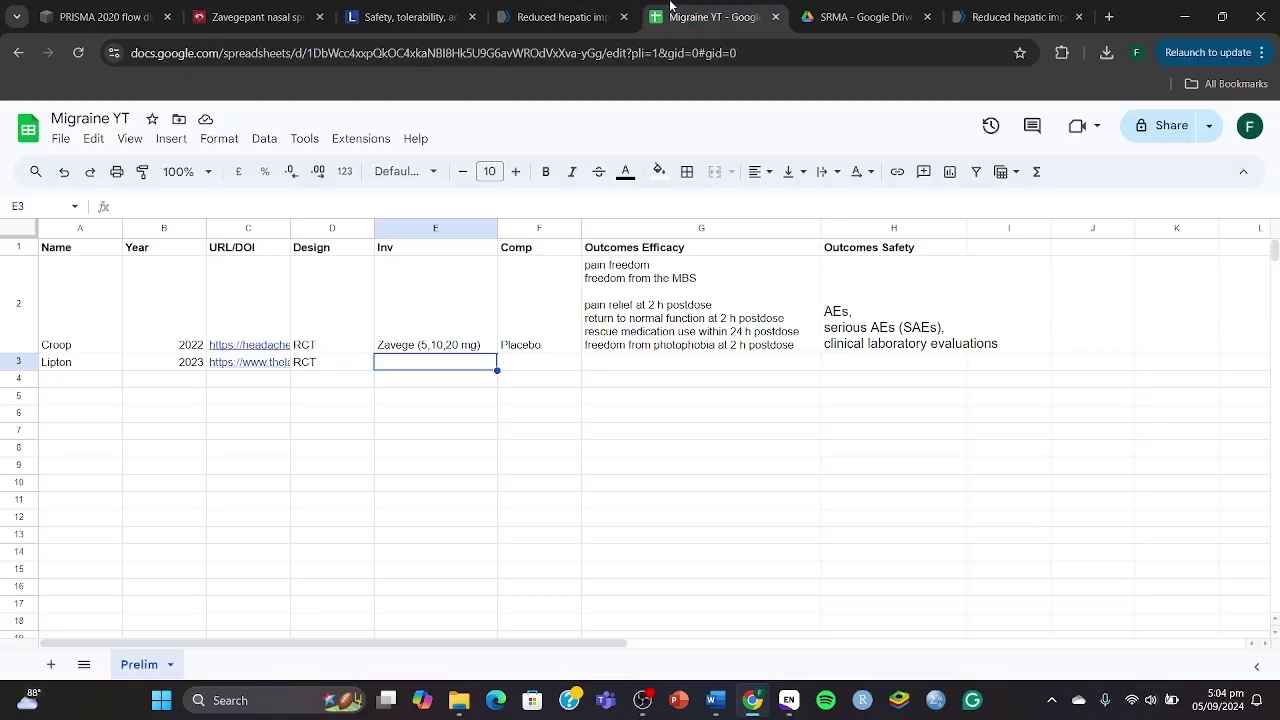
type("Zave")
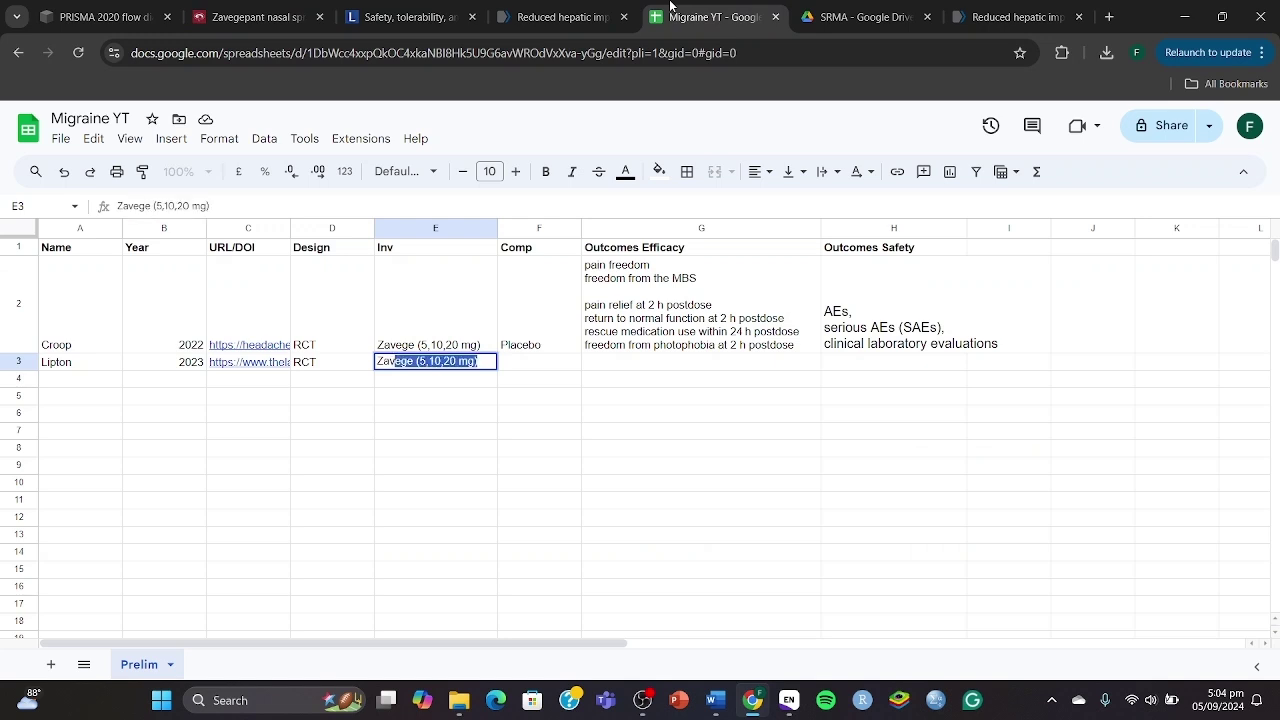
type("ge 1")
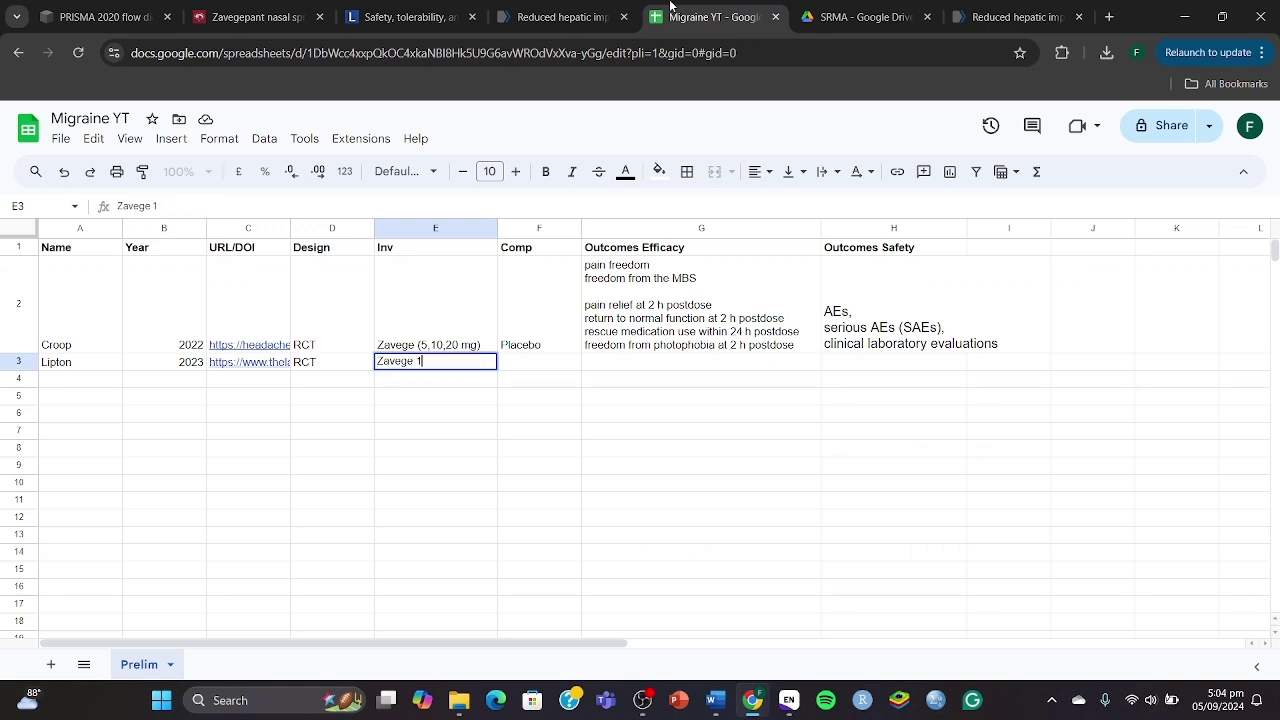
type("0 mg")
key("Tab")
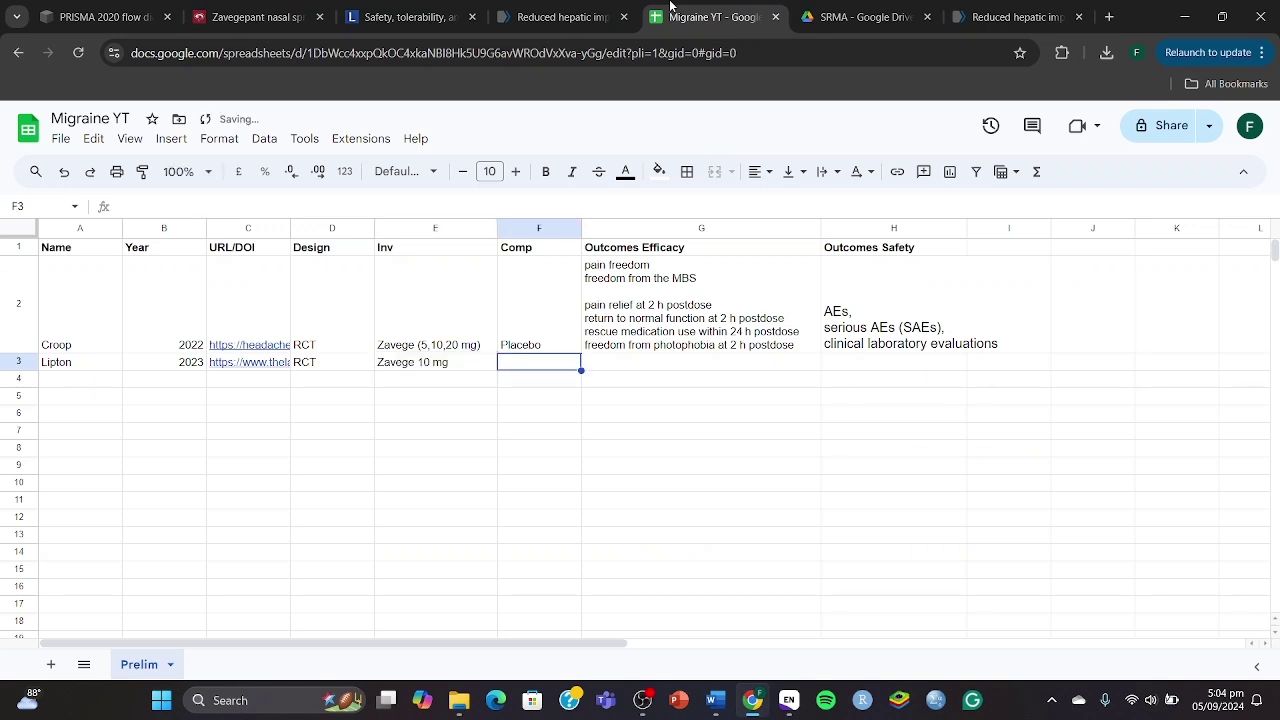
type("Placebo")
key("Tab")
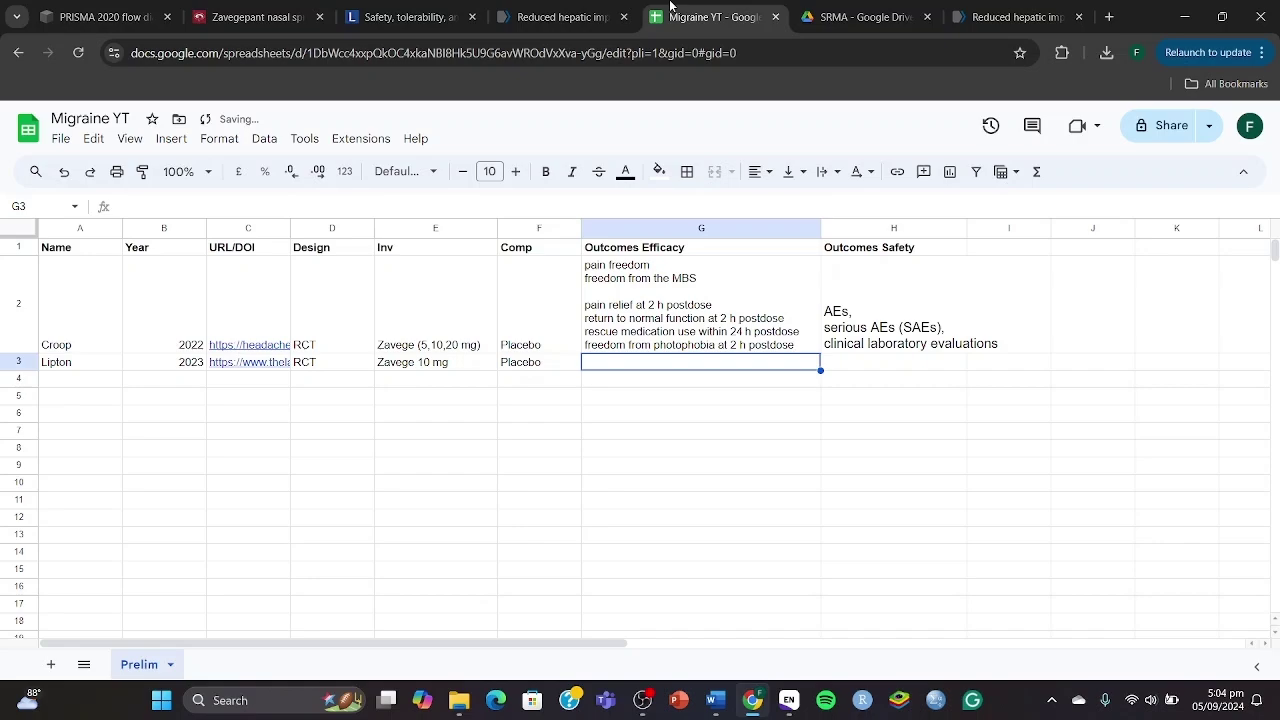
Find and highlight the coprimary endpoints "freedom from pain and freedom from the most bothersome symptom" in the Lancet Neurology abstract's Methods
left_click(588, 12)
left_click(400, 12)
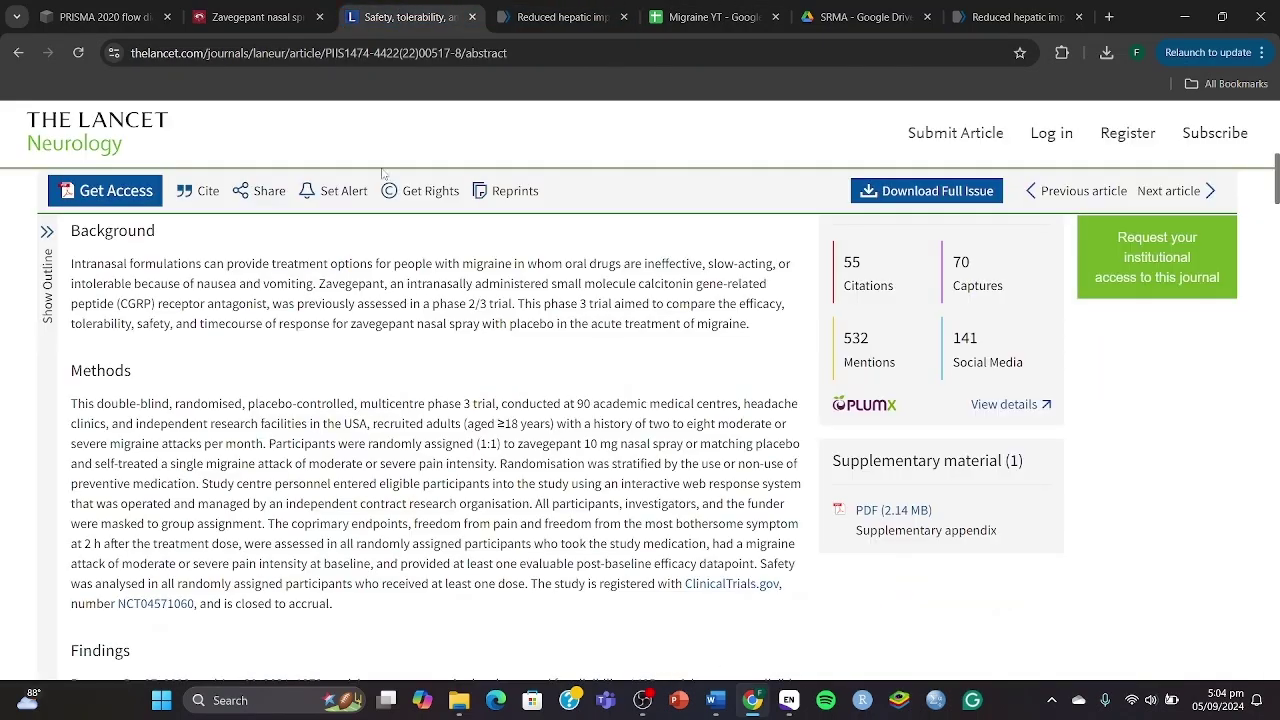
scroll(545, 400, "down", 1)
scroll(233, 571, "down", 2)
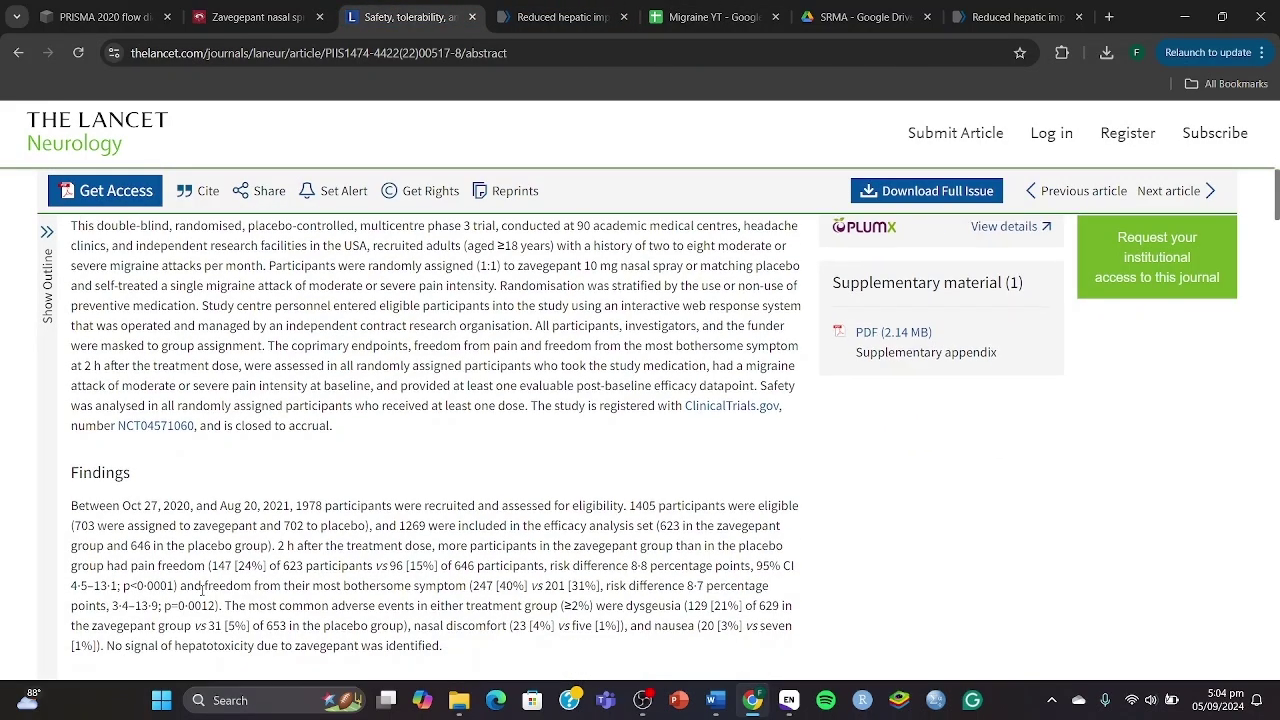
scroll(607, 321, "up", 1)
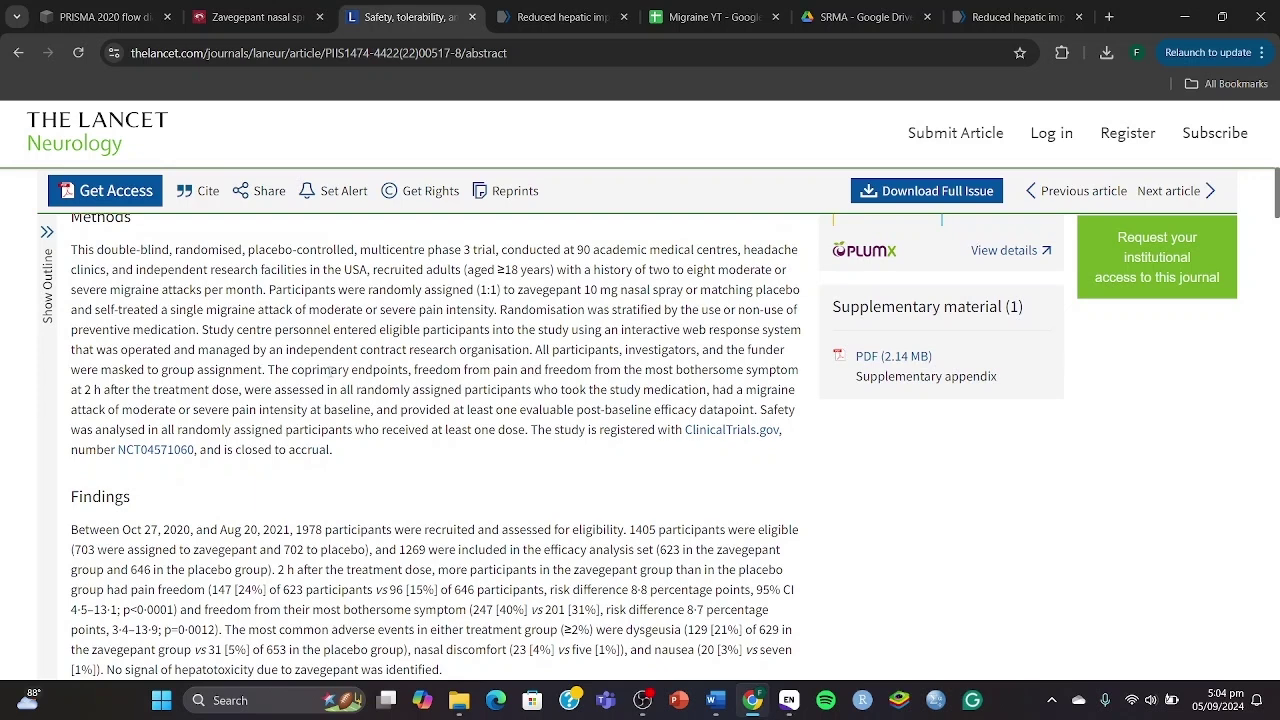
left_click_drag(414, 369, 808, 374)
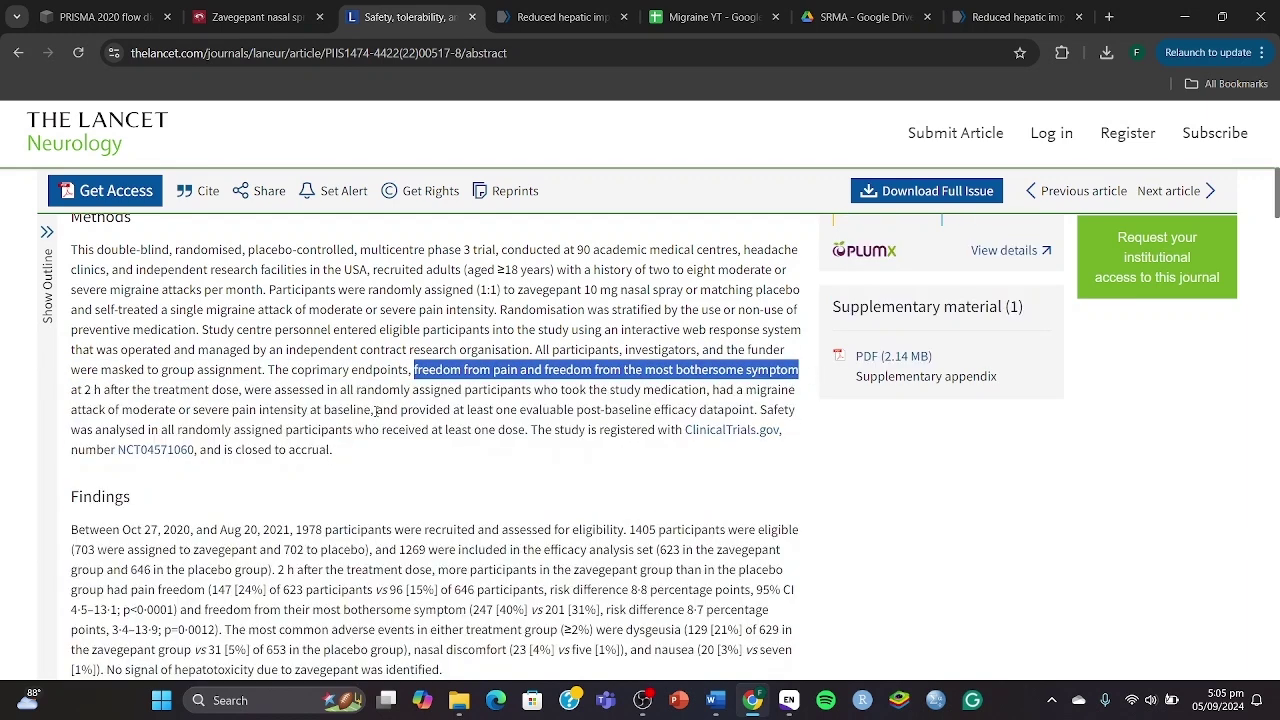
Copy the full list of efficacy outcomes from G2 into G3 for the Lancet Neurology study
left_click(565, 10)
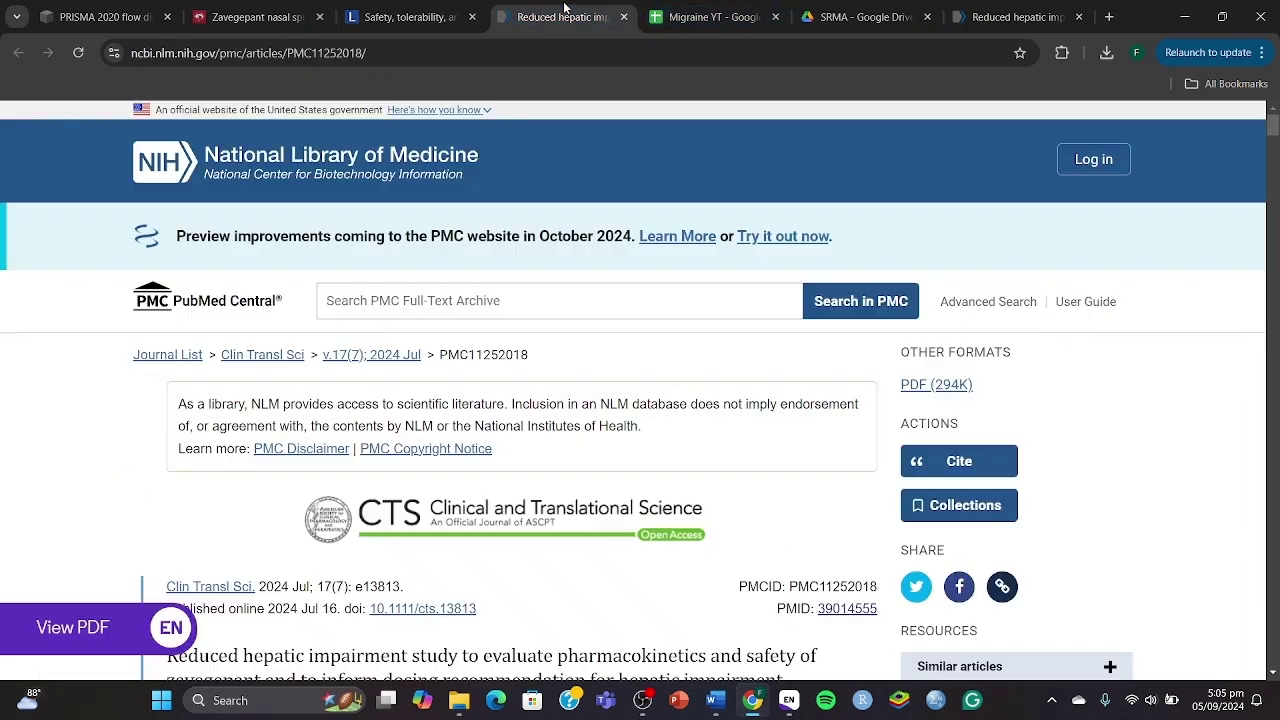
left_click(716, 14)
left_click(668, 305)
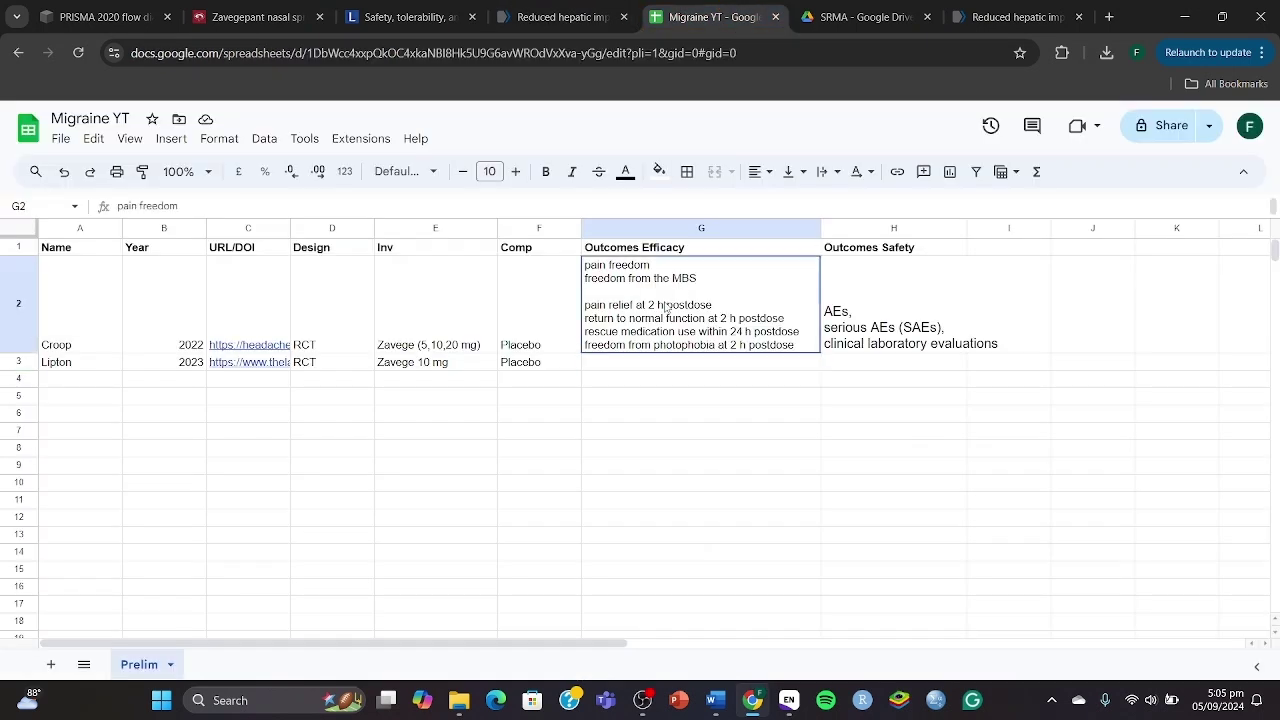
double_click(666, 303)
key("ctrl+a")
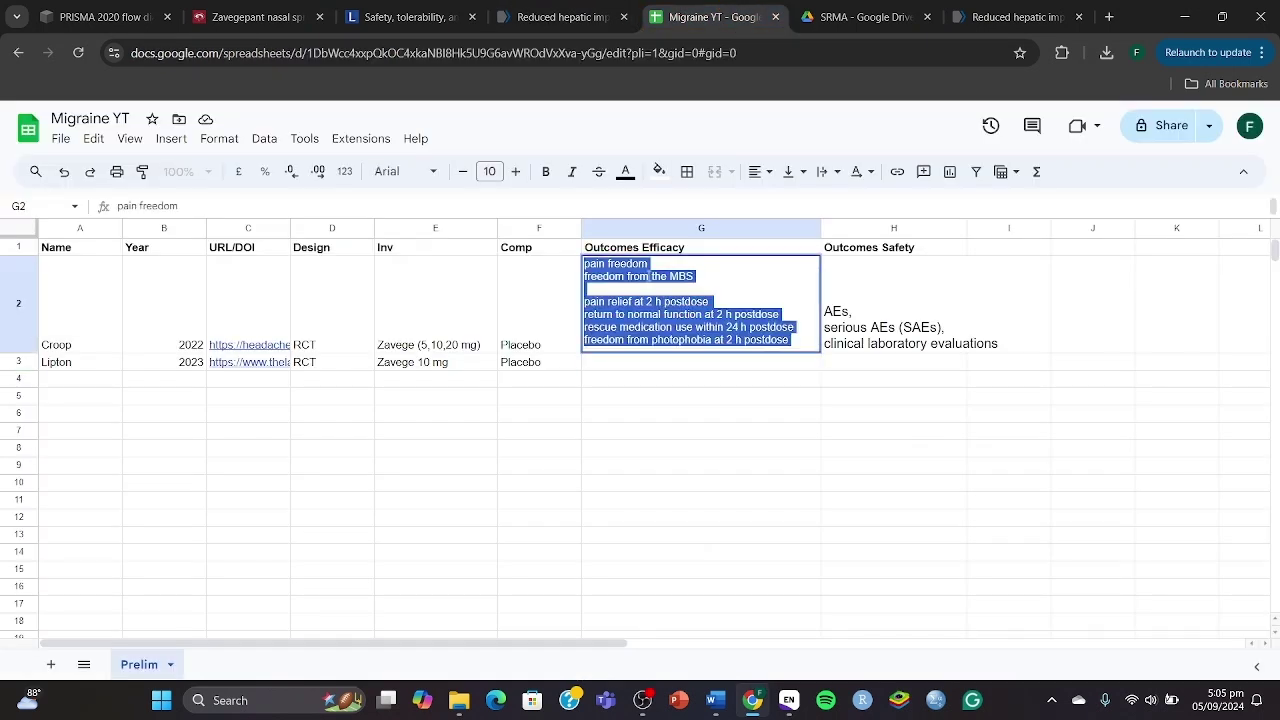
key("ctrl+c")
left_click(617, 369)
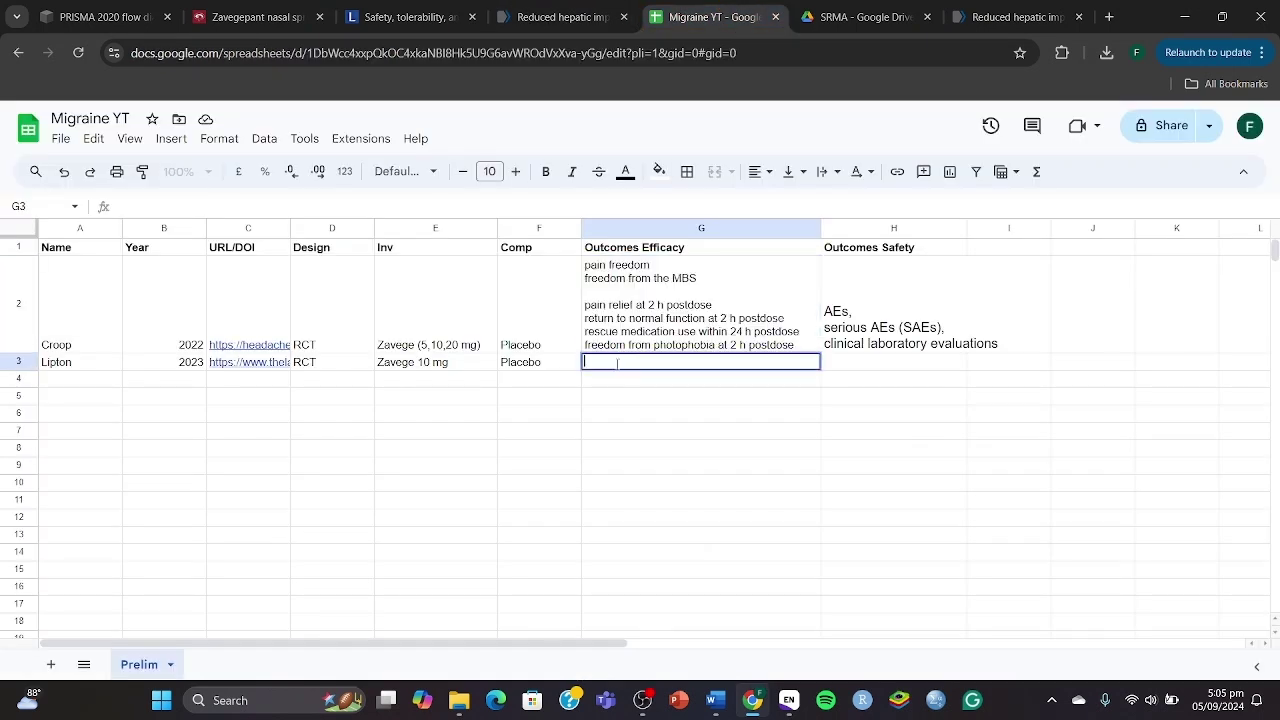
key("ctrl+v")
left_click(863, 377)
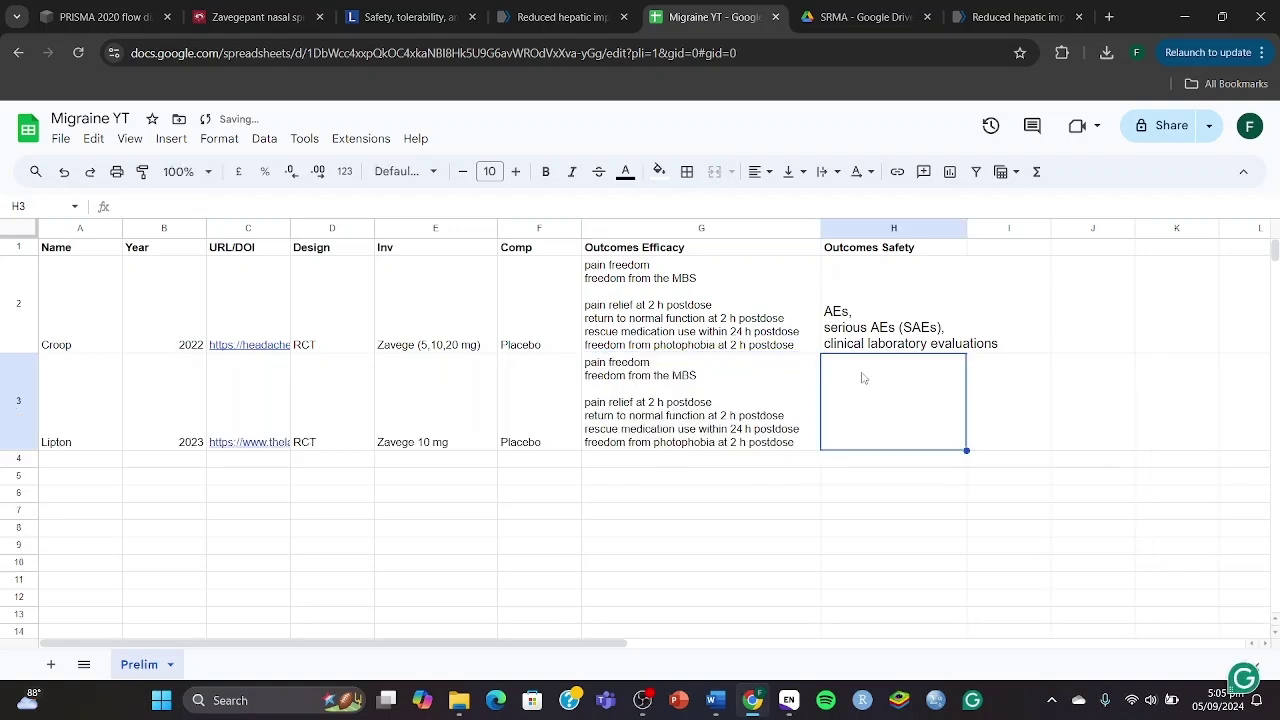
Open the ClinicalTrials.gov record NCT04571060 linked in the Lancet Neurology abstract and show its posted results
left_click(575, 8)
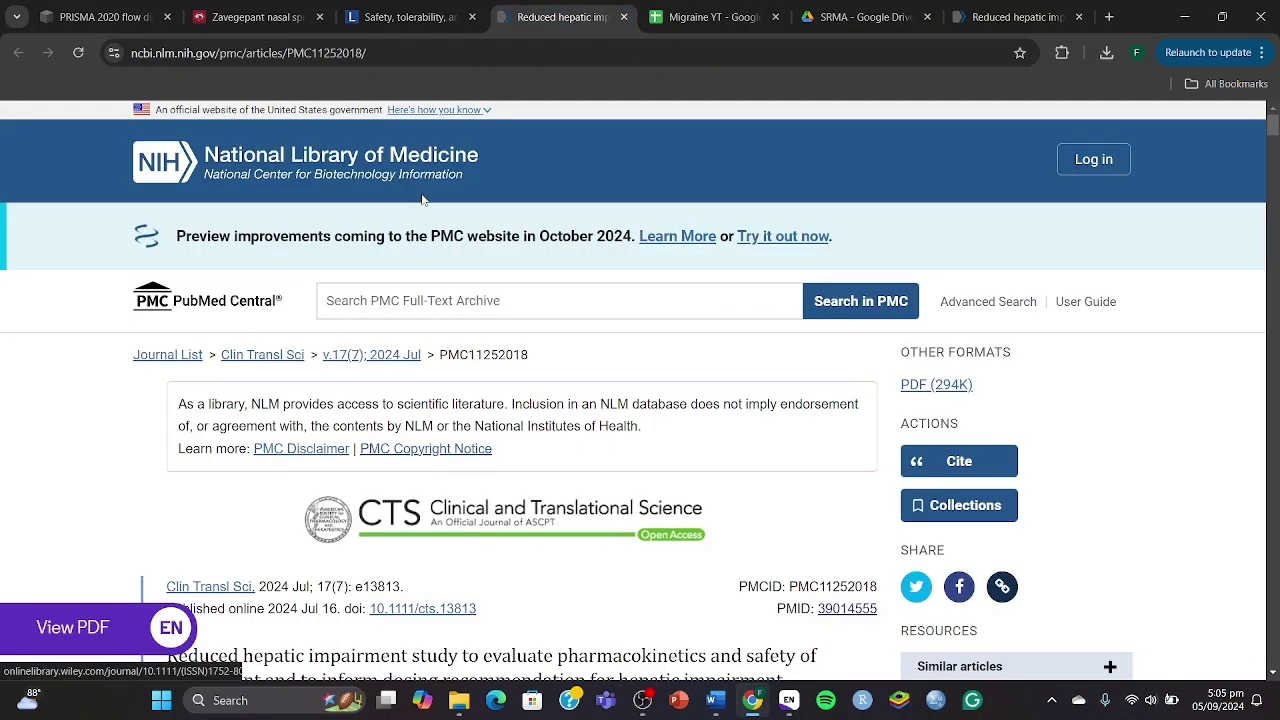
left_click(428, 12)
scroll(519, 417, "down", 1)
left_click(519, 417)
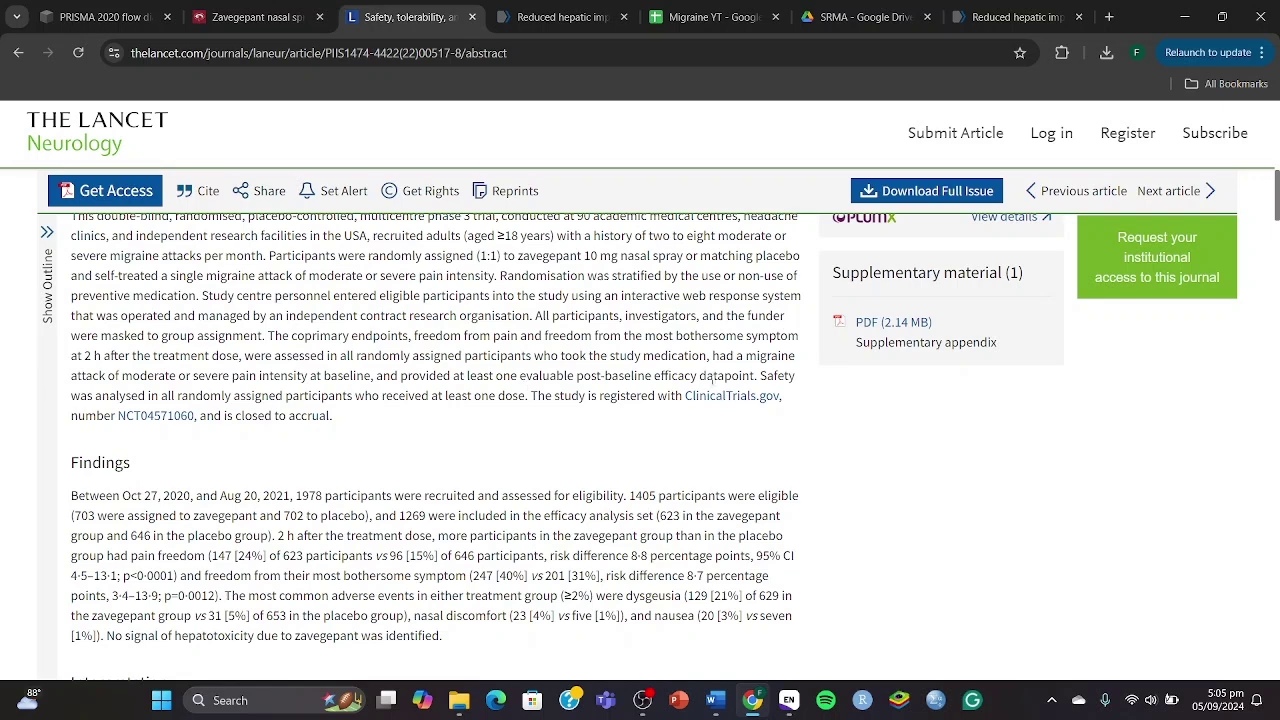
scroll(449, 390, "down", 1)
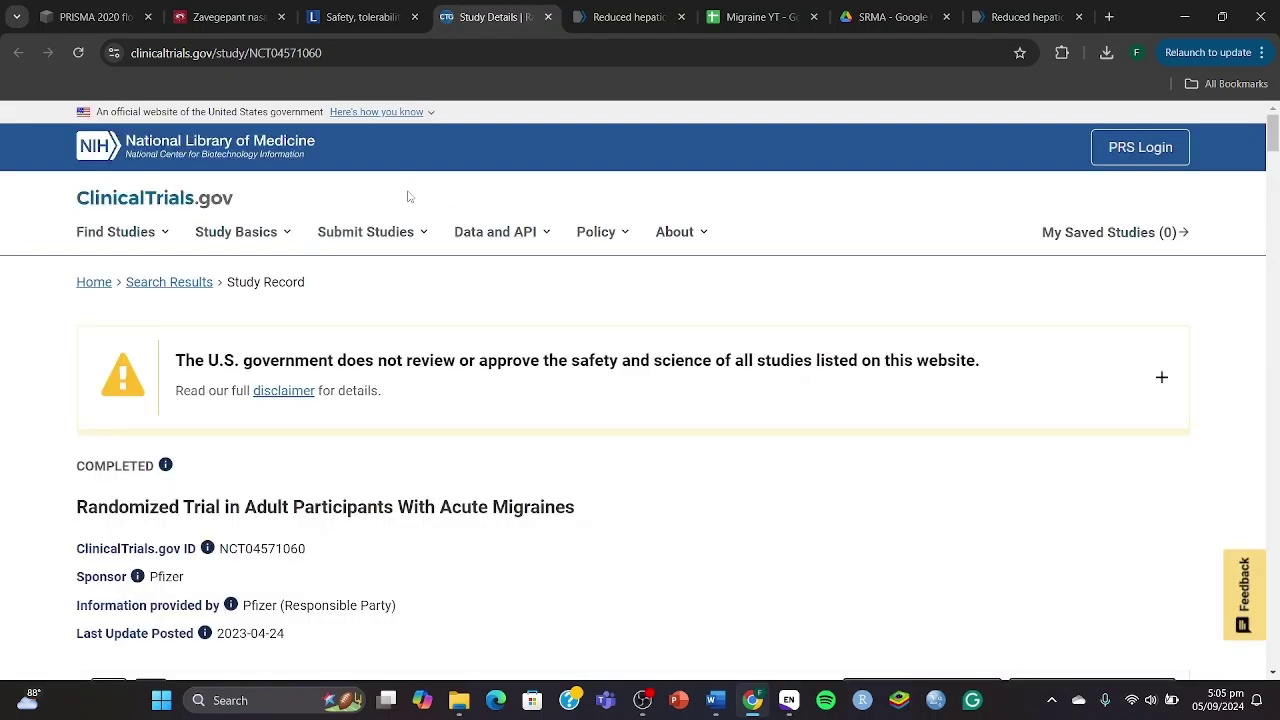
scroll(473, 282, "down", 3)
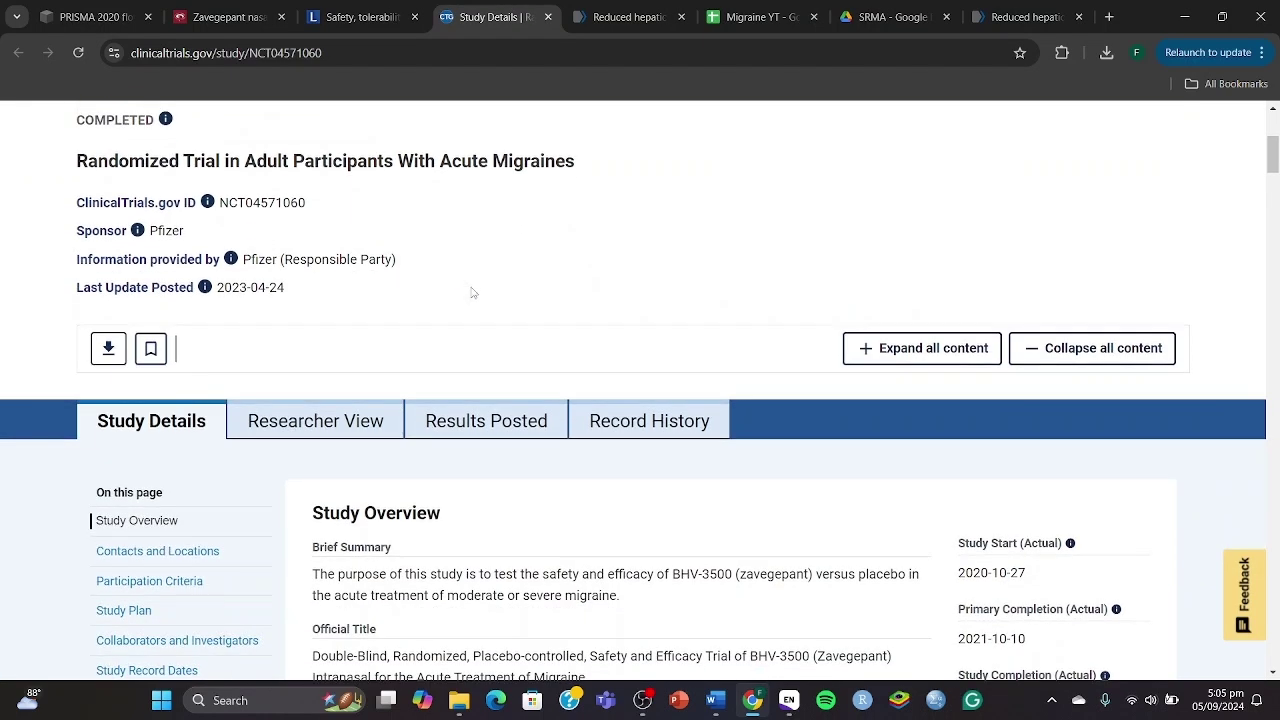
left_click(457, 405)
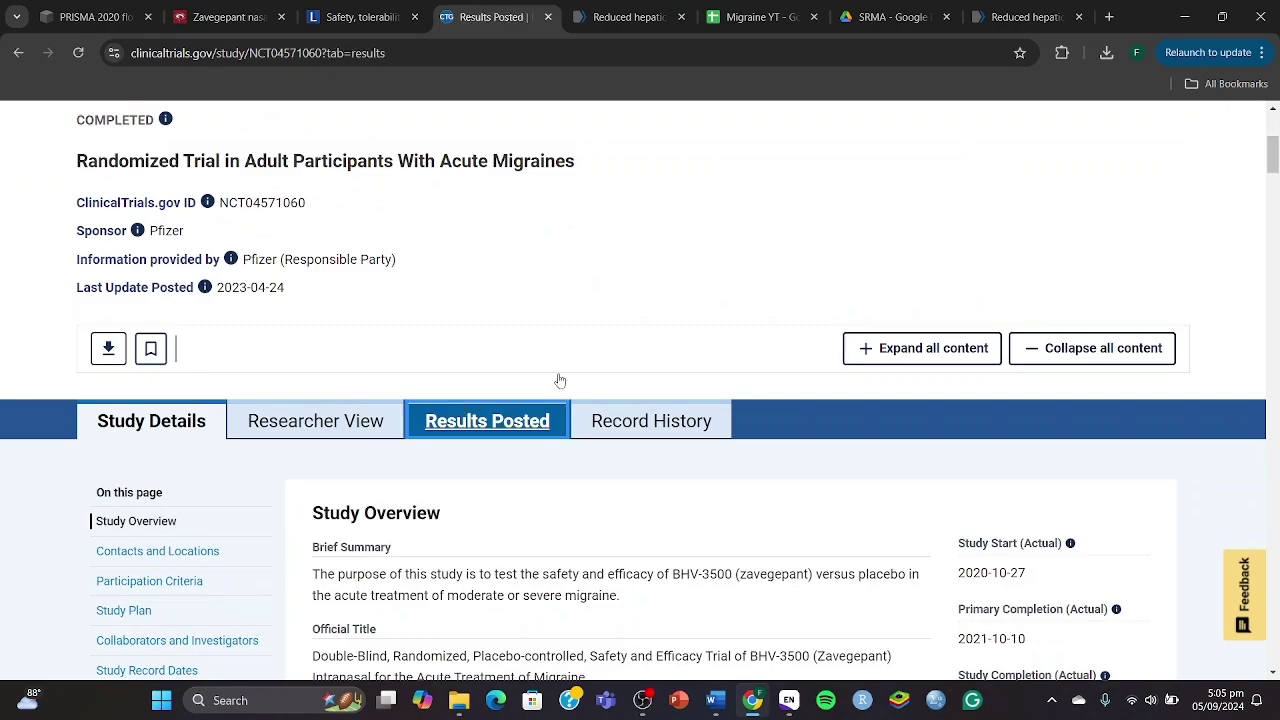
Review the trial's results overview and its Adverse Events section, covering all-cause mortality, serious adverse events and other adverse events
scroll(571, 363, "down", 4)
scroll(575, 360, "down", 5)
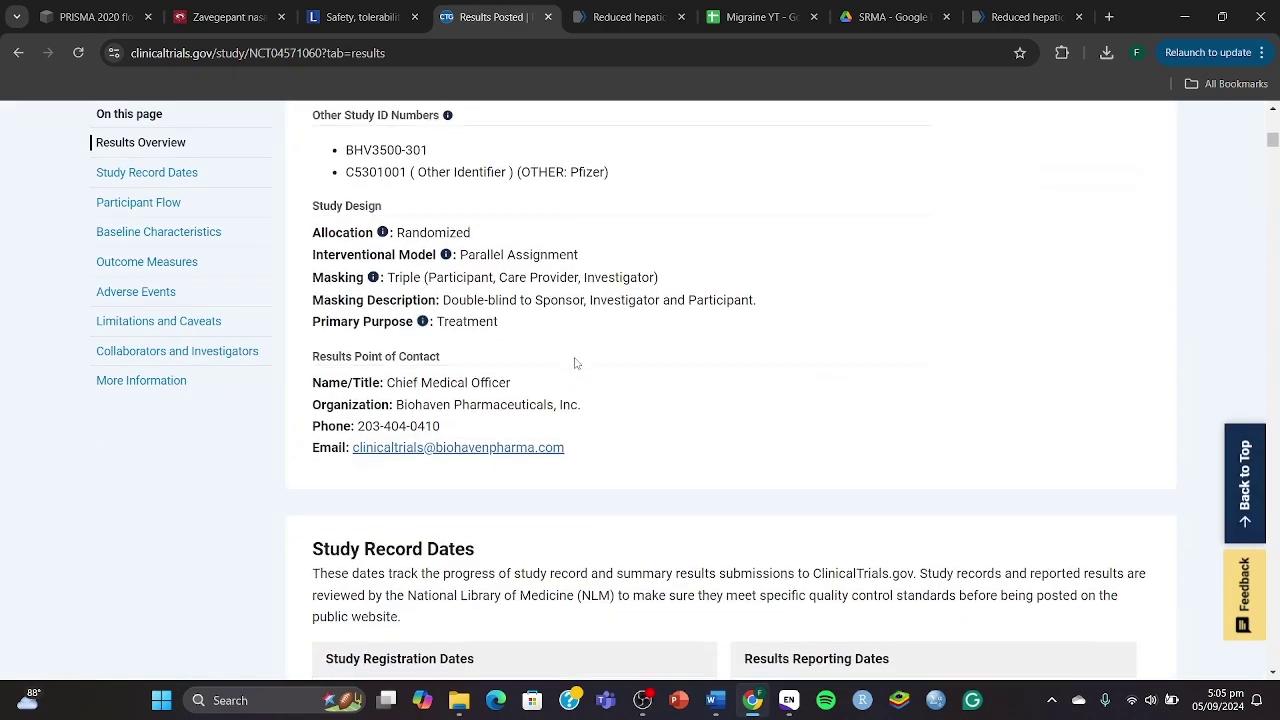
scroll(575, 363, "up", 4)
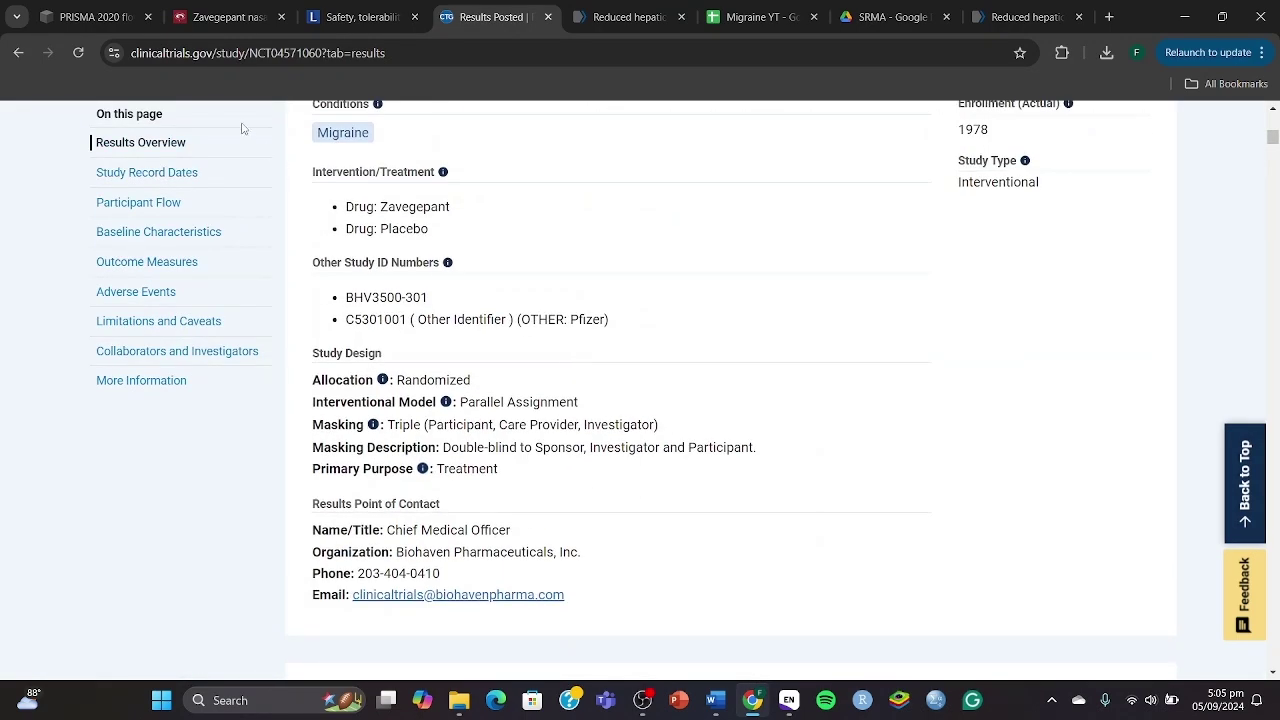
scroll(226, 246, "up", 2)
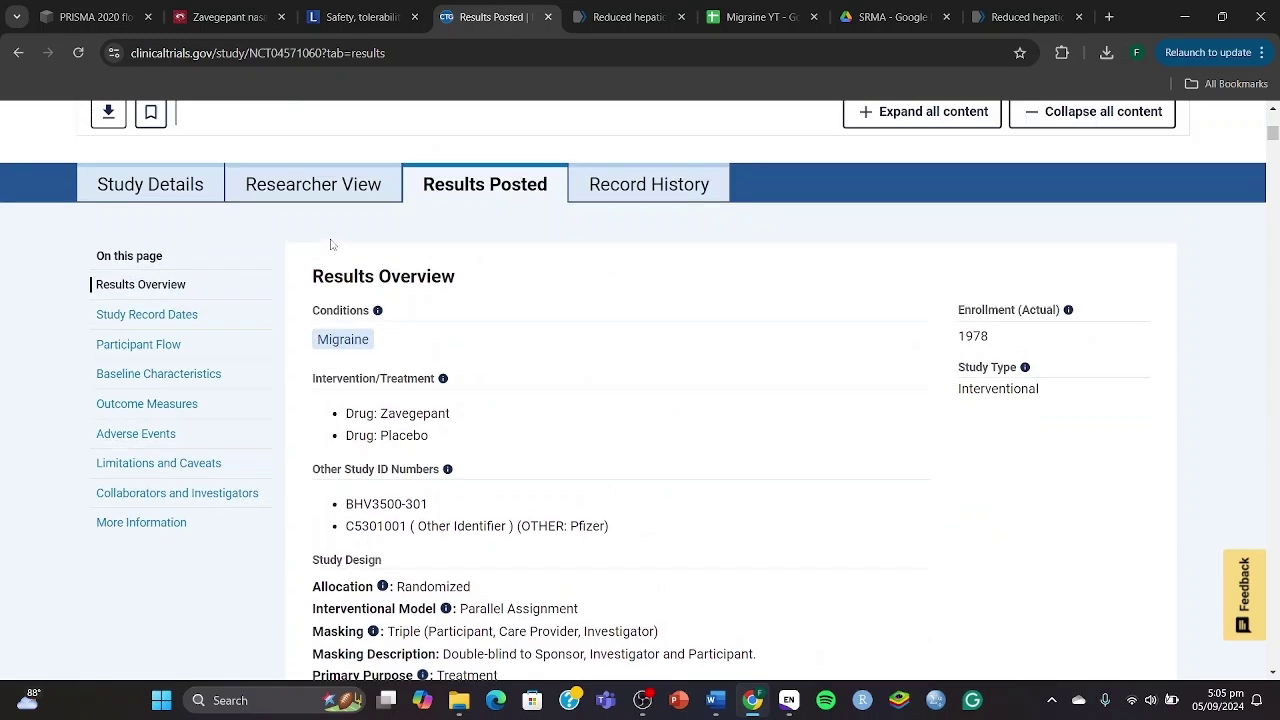
left_click(176, 405)
left_click(156, 296)
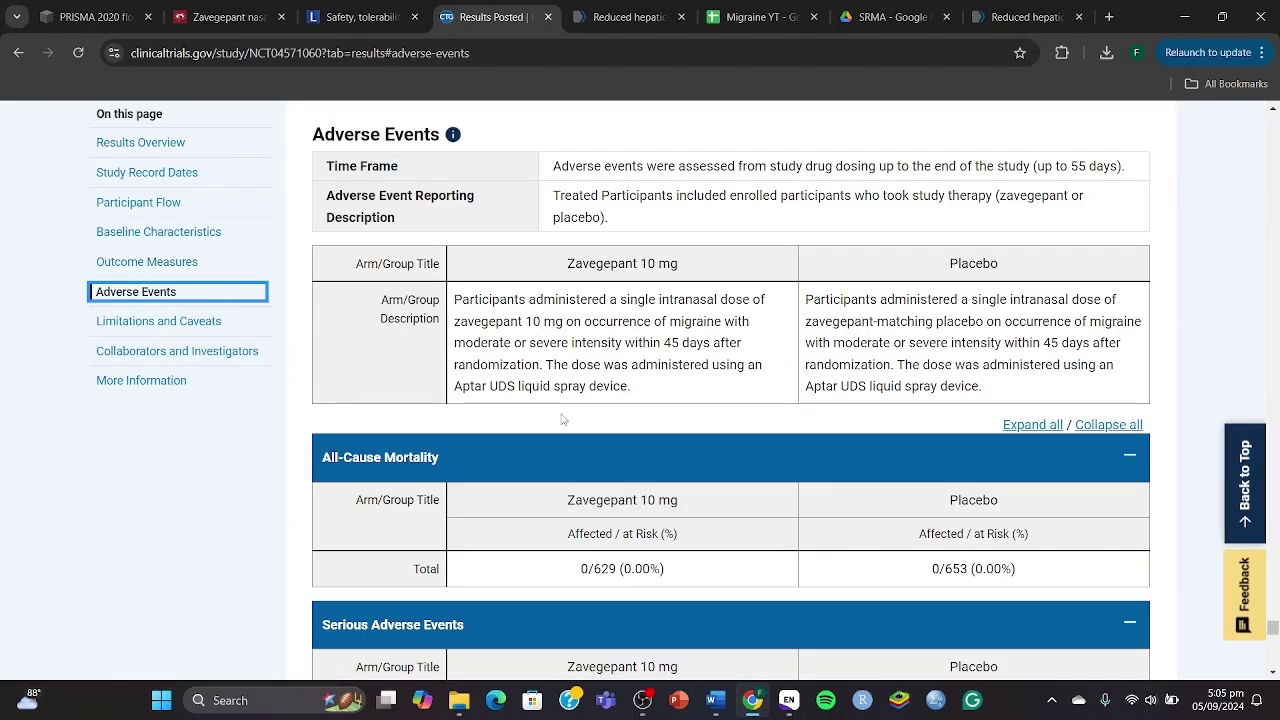
scroll(563, 420, "down", 1)
scroll(437, 388, "down", 2)
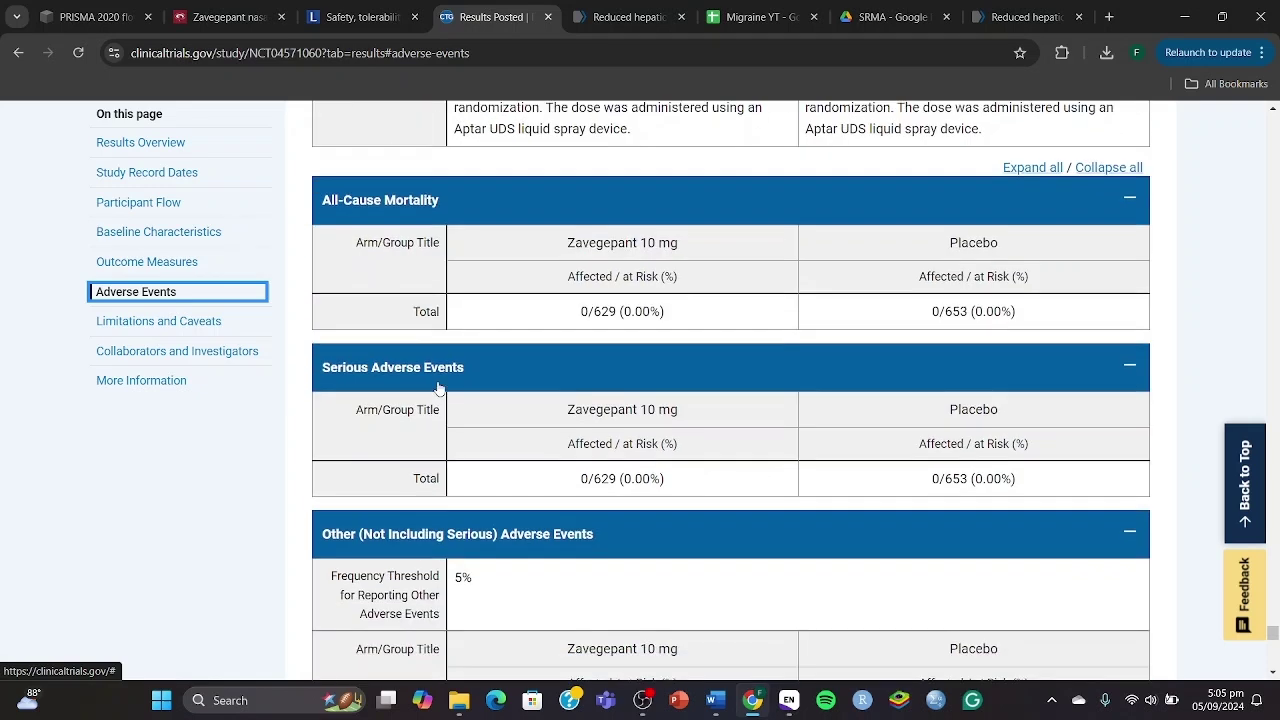
scroll(438, 370, "down", 2)
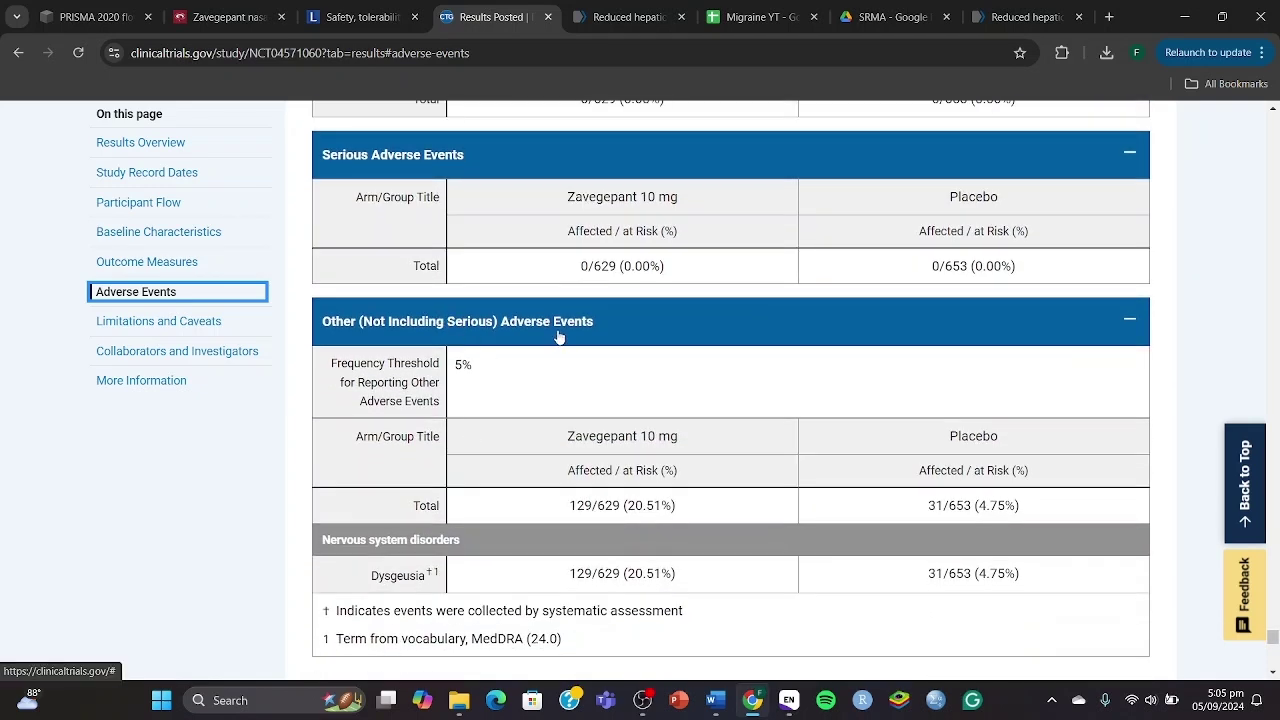
scroll(551, 340, "down", 1)
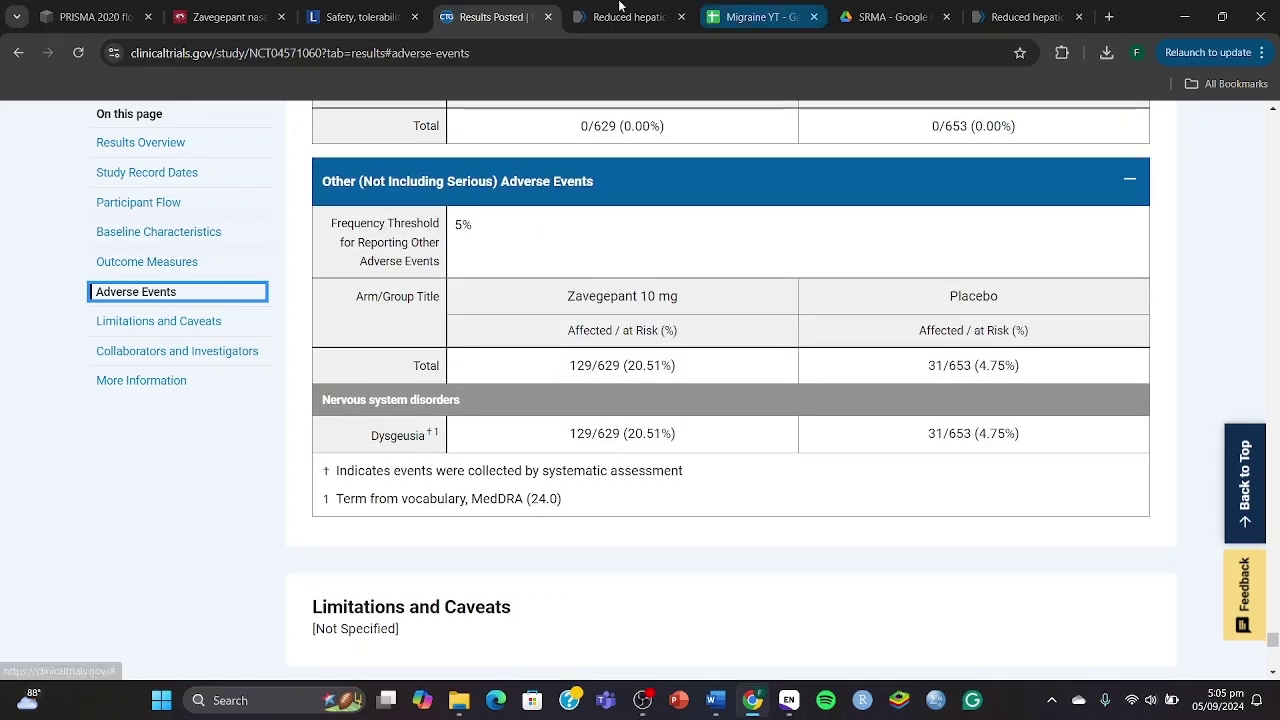
Copy the safety outcomes text from H2 into H3 of the Migraine YT sheet for the Lancet Neurology study
key("ctrl+Tab")
key("ctrl+Tab")
left_click(866, 343)
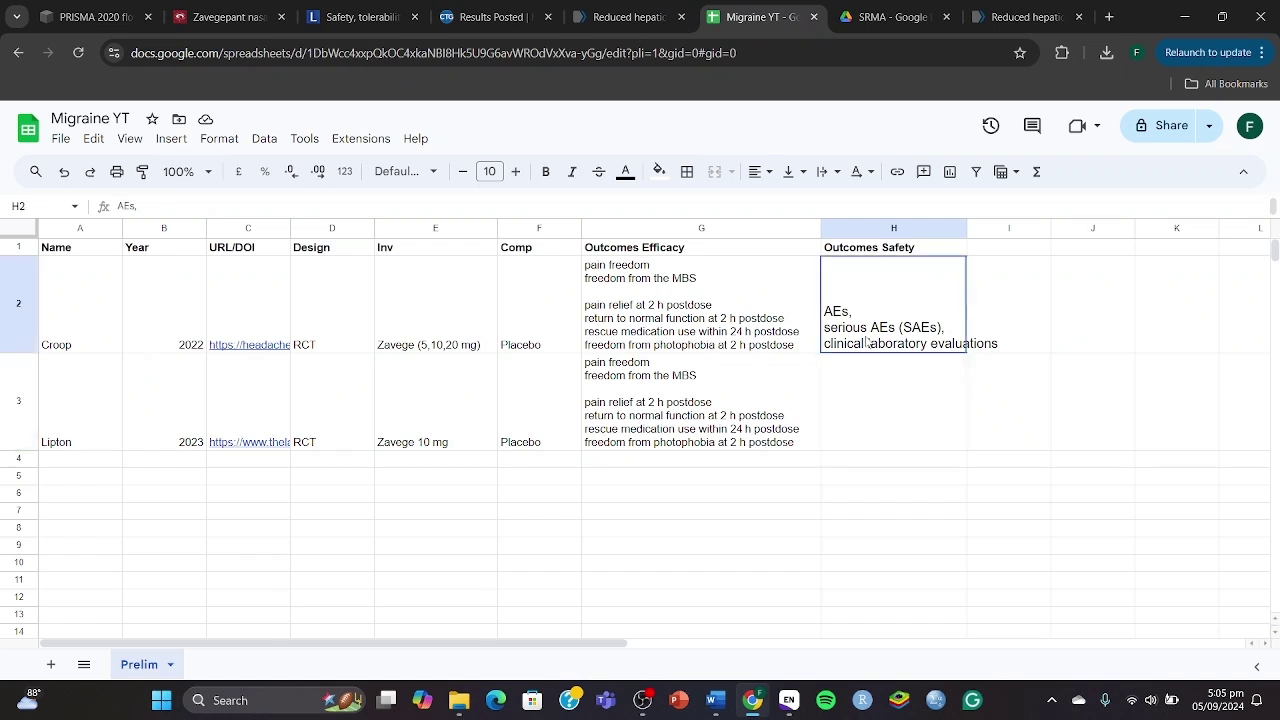
key("ctrl+a")
key("ctrl+c")
left_click(866, 340)
double_click(866, 340)
key("ctrl+a")
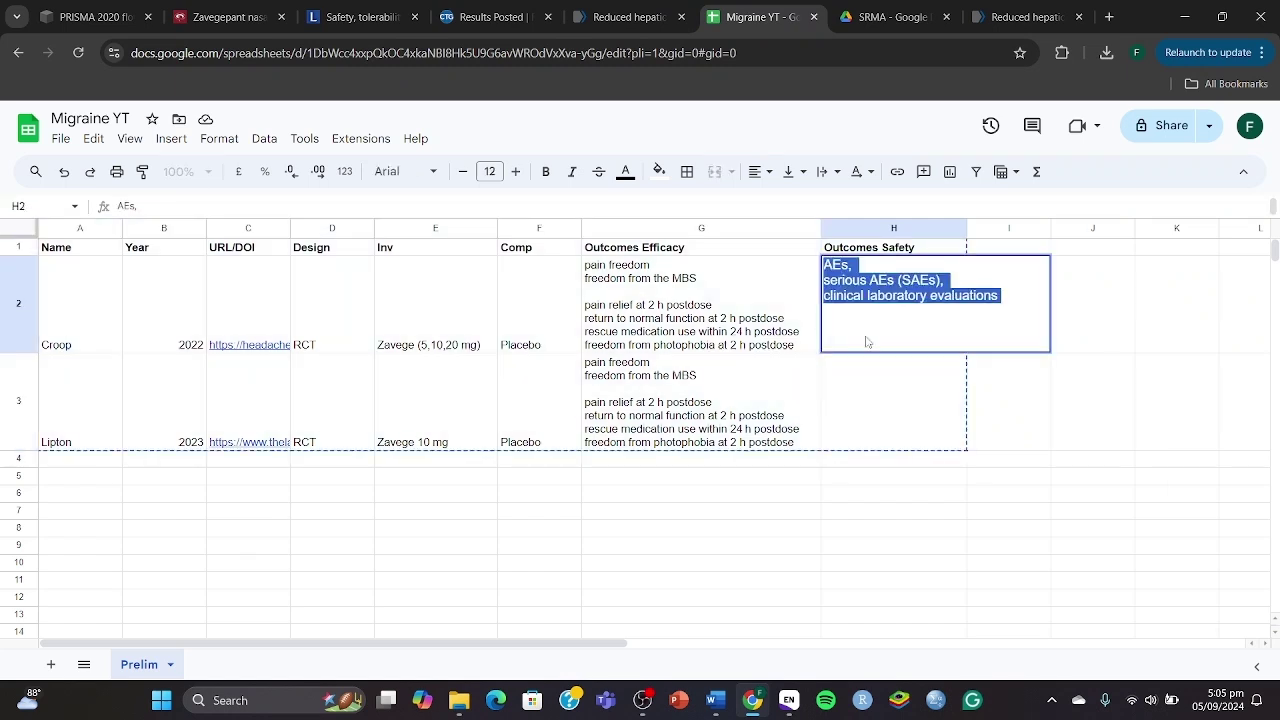
key("ctrl+c")
left_click(935, 430)
key("ctrl+v")
Split the safety outcomes in H3 onto separate lines for AEs, serious AEs (SAEs) and clinical laboratory evaluations
double_click(890, 425)
left_click(854, 362)
key("ctrl+Return")
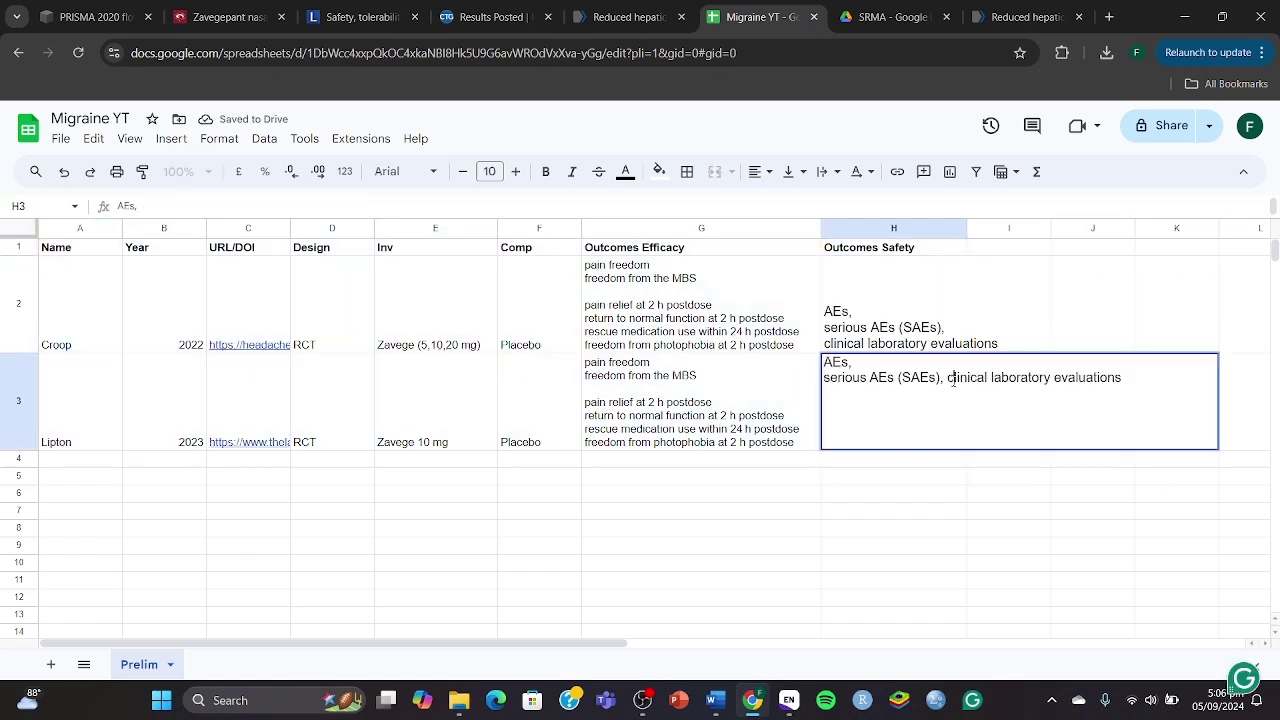
left_click(952, 378)
key("ctrl+Return")
Close the duplicate tab of the hepatic impairment article and look over the remaining copy's author list and abstract
left_click(678, 6)
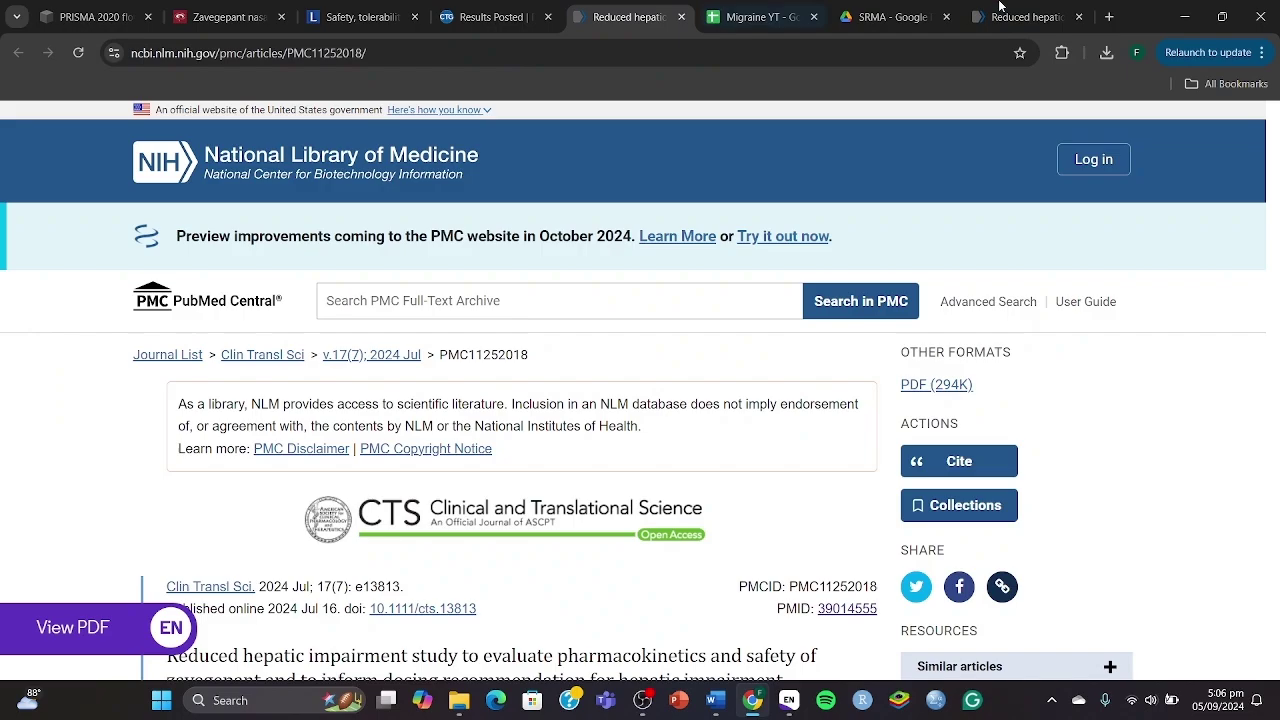
left_click(1078, 17)
scroll(650, 397, "down", 2)
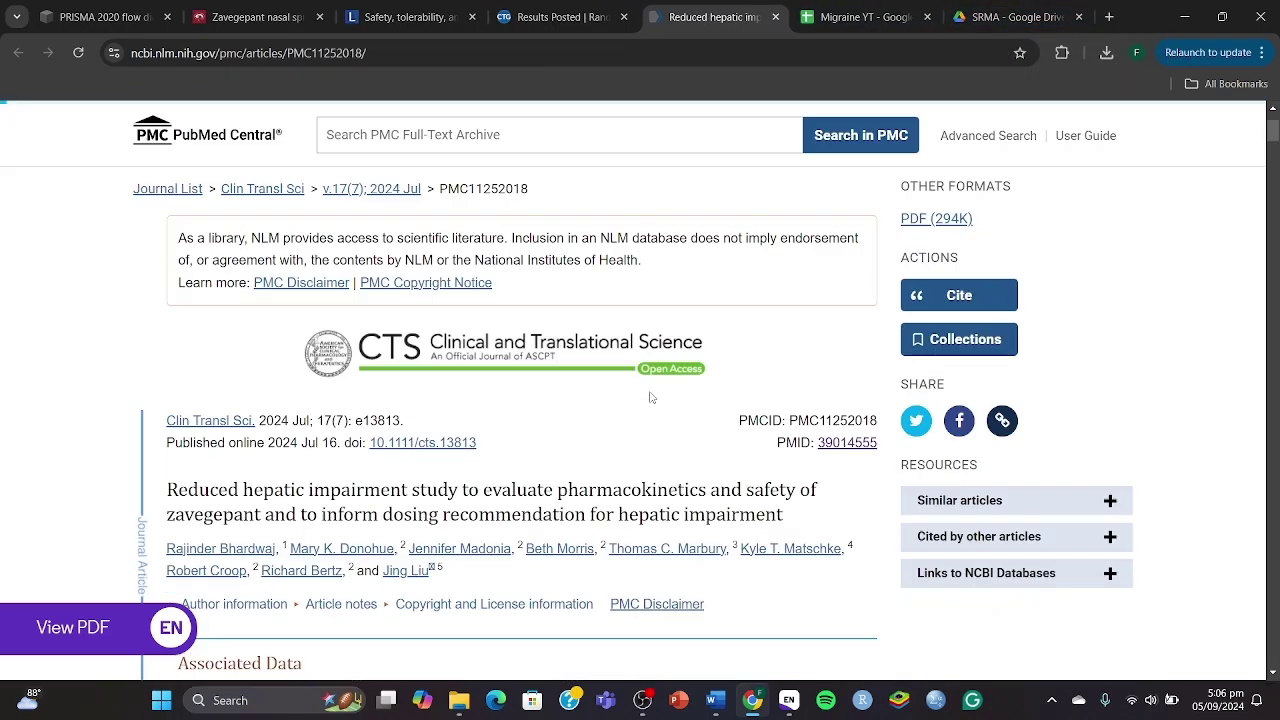
scroll(650, 397, "down", 10)
scroll(650, 397, "up", 6)
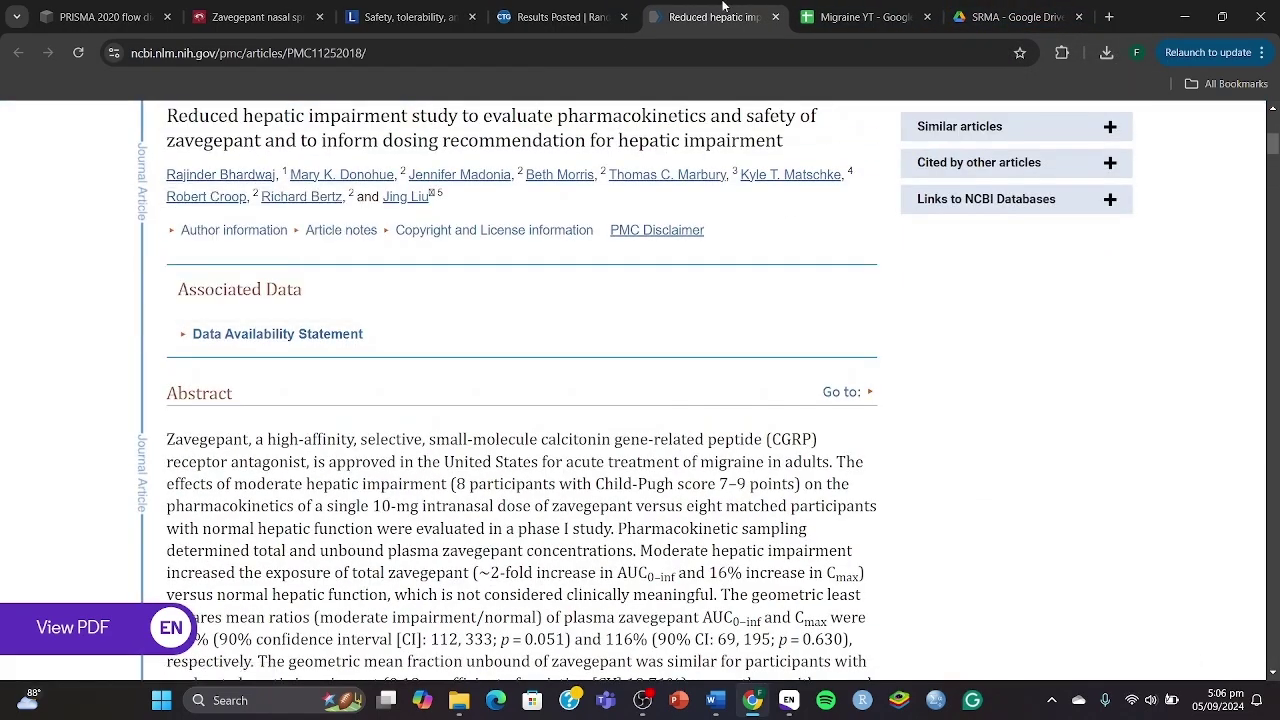
Start row 4 for the hepatic impairment study with the first author's surname in A4 and the year 2024 in B4
left_click(858, 12)
left_click(68, 466)
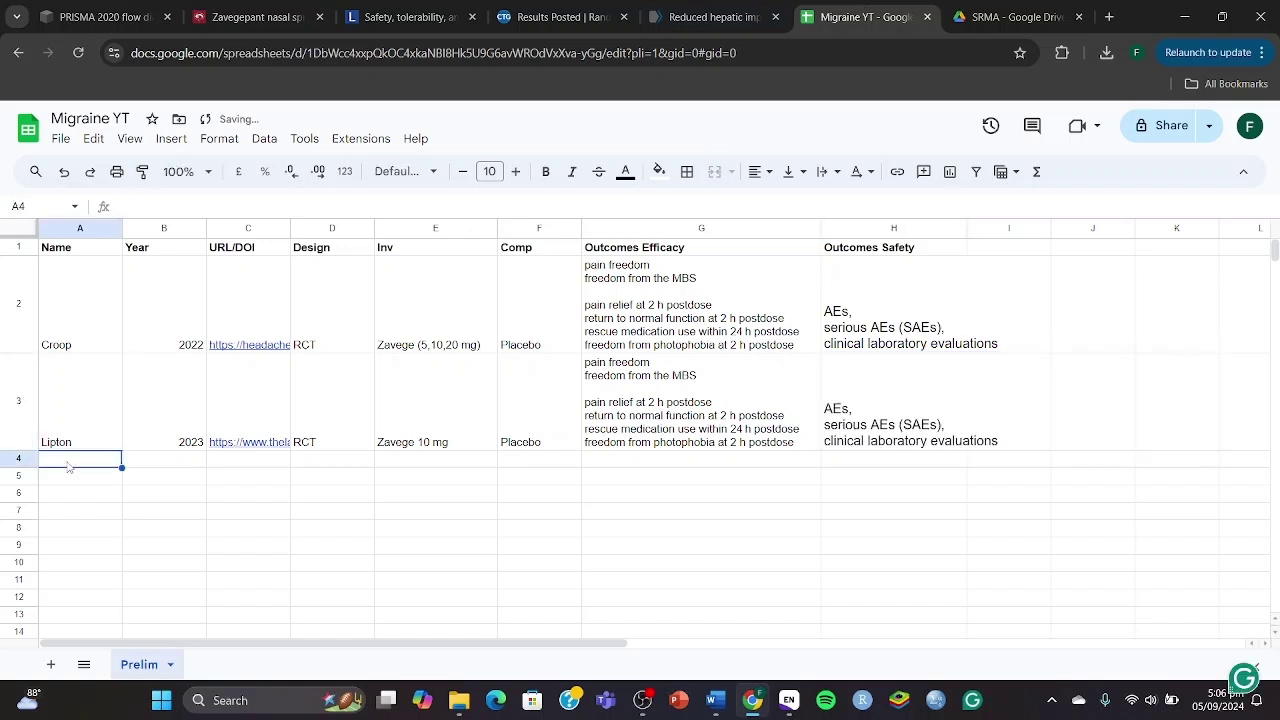
type("Bhardwaj")
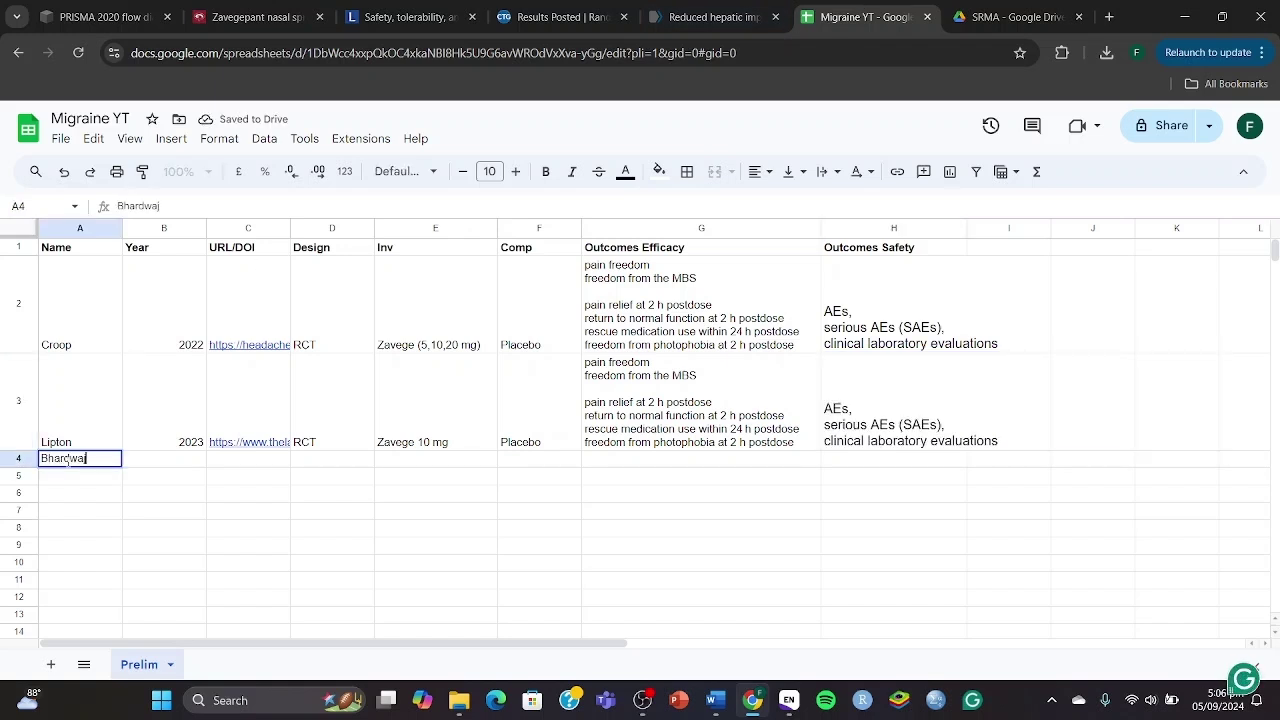
key("Tab")
type("2")
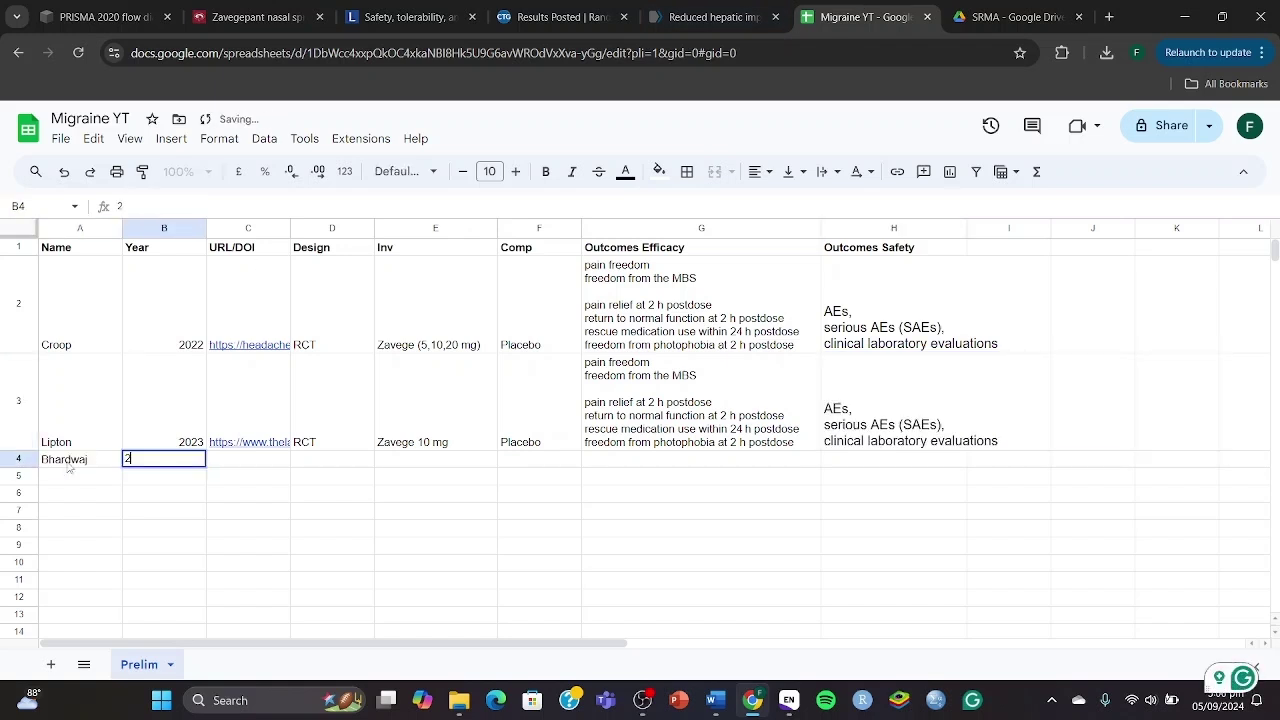
left_click(560, 17)
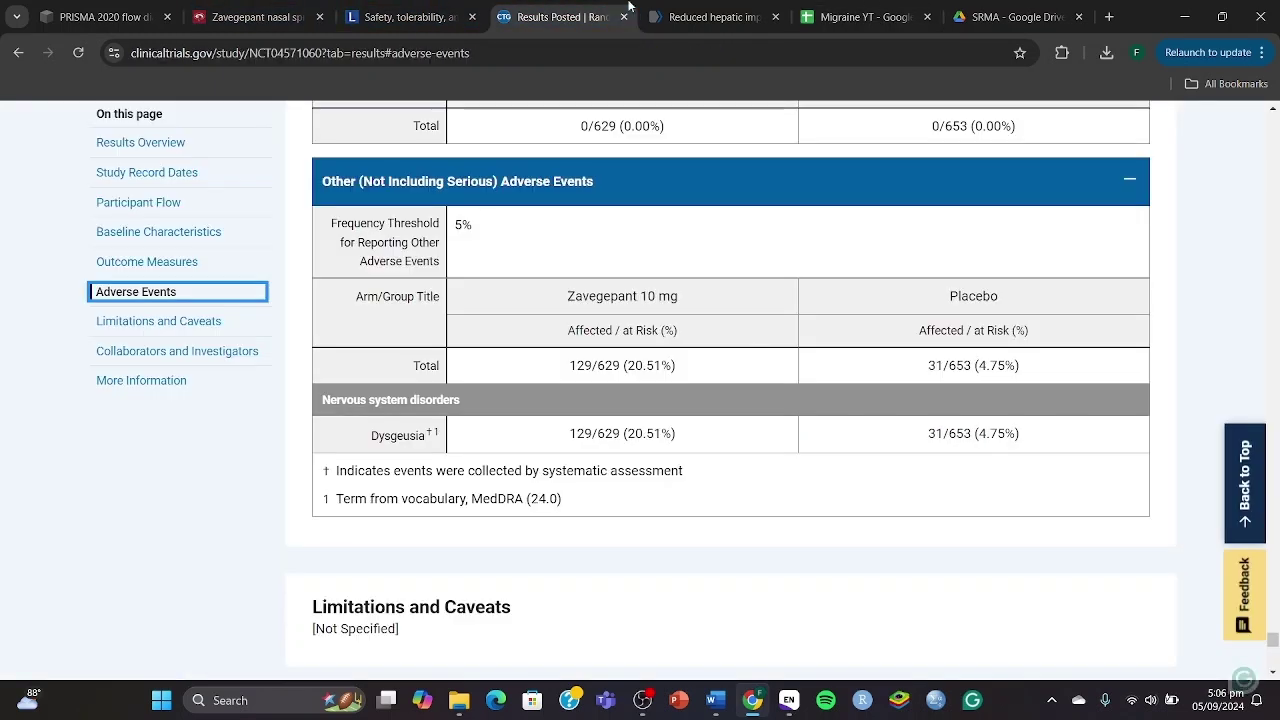
left_click(702, 7)
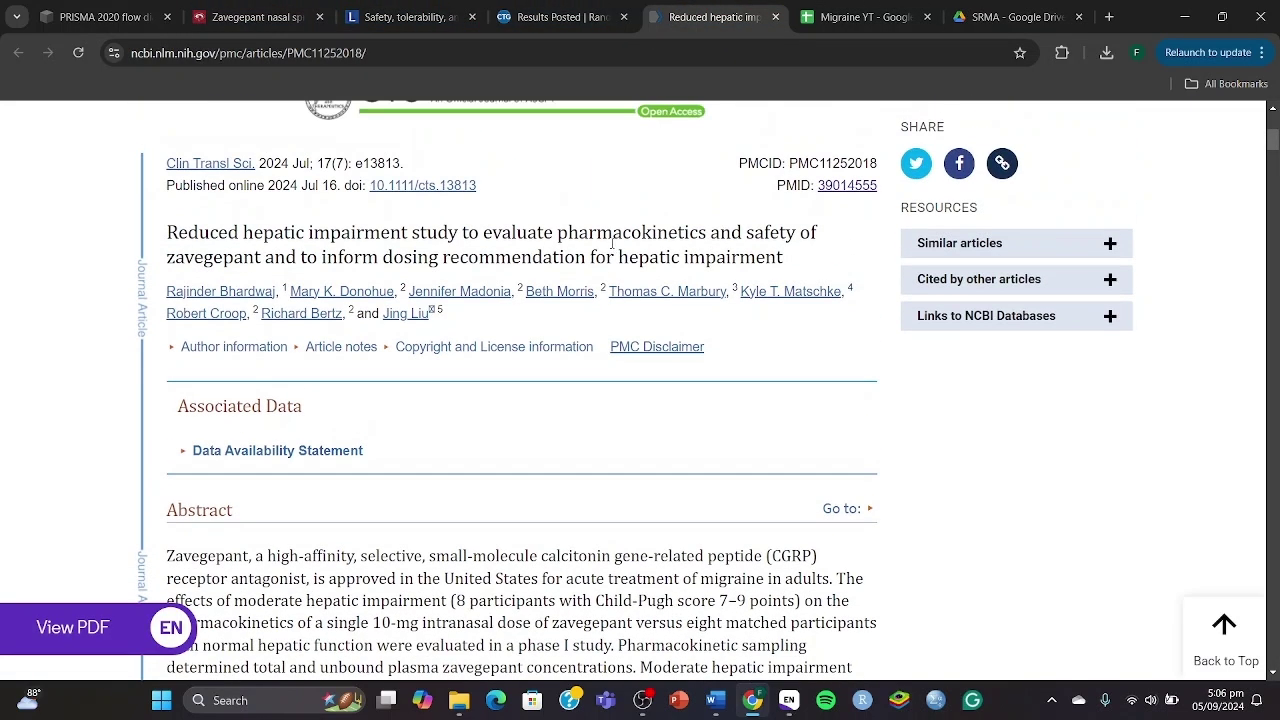
left_click(808, 7)
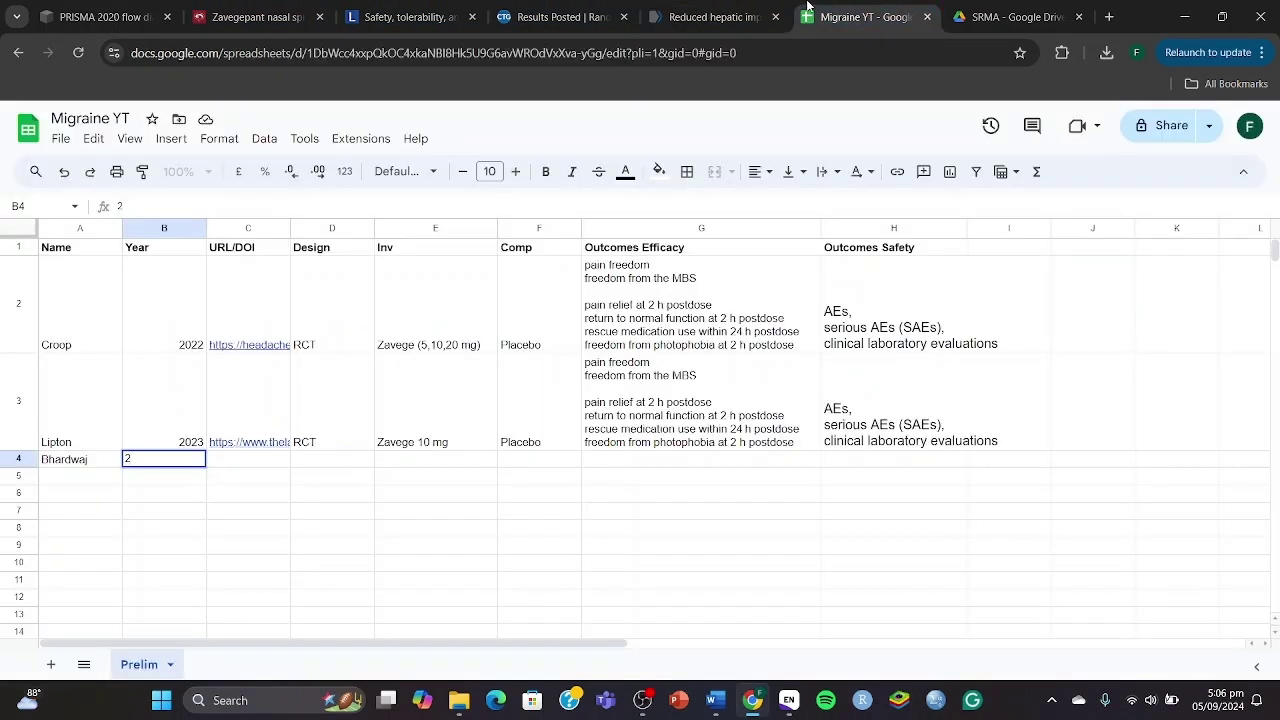
type("024")
key("Tab")
Copy the web address of the PMC11252018 article into the URL/DOI cell C4
left_click(710, 17)
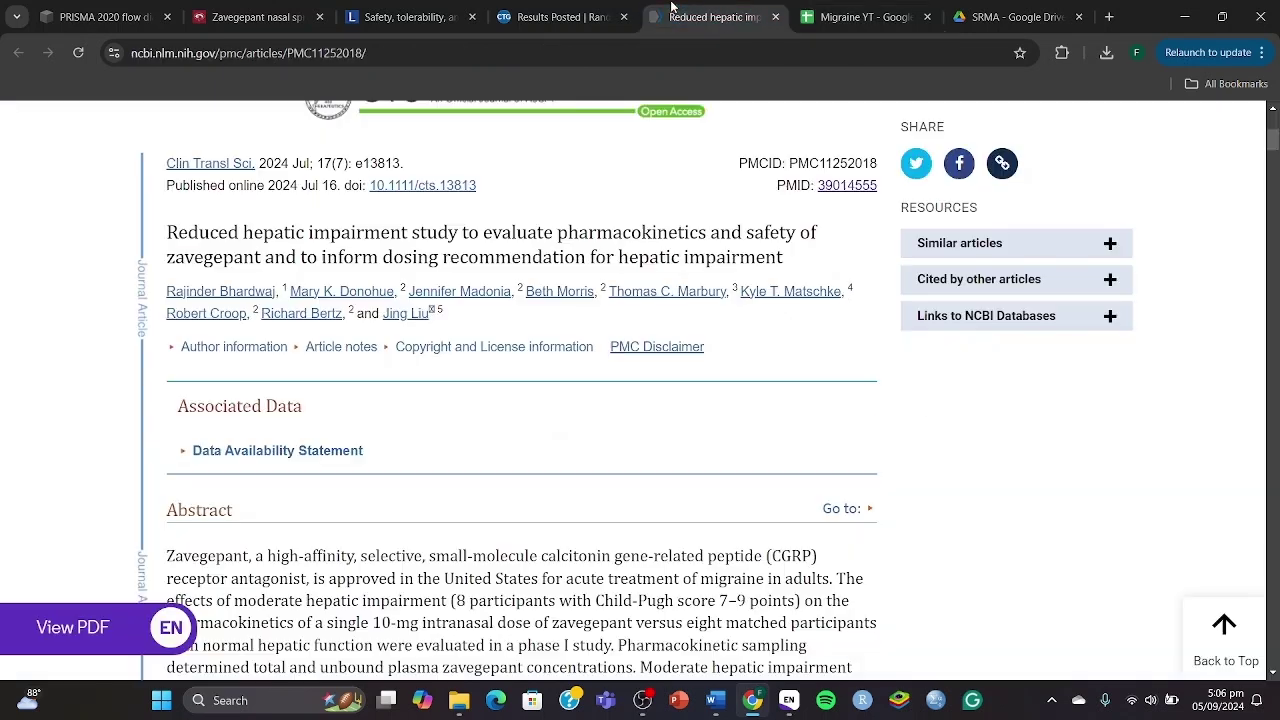
mouse_move(460, 291)
double_click(303, 163)
left_click(896, 5)
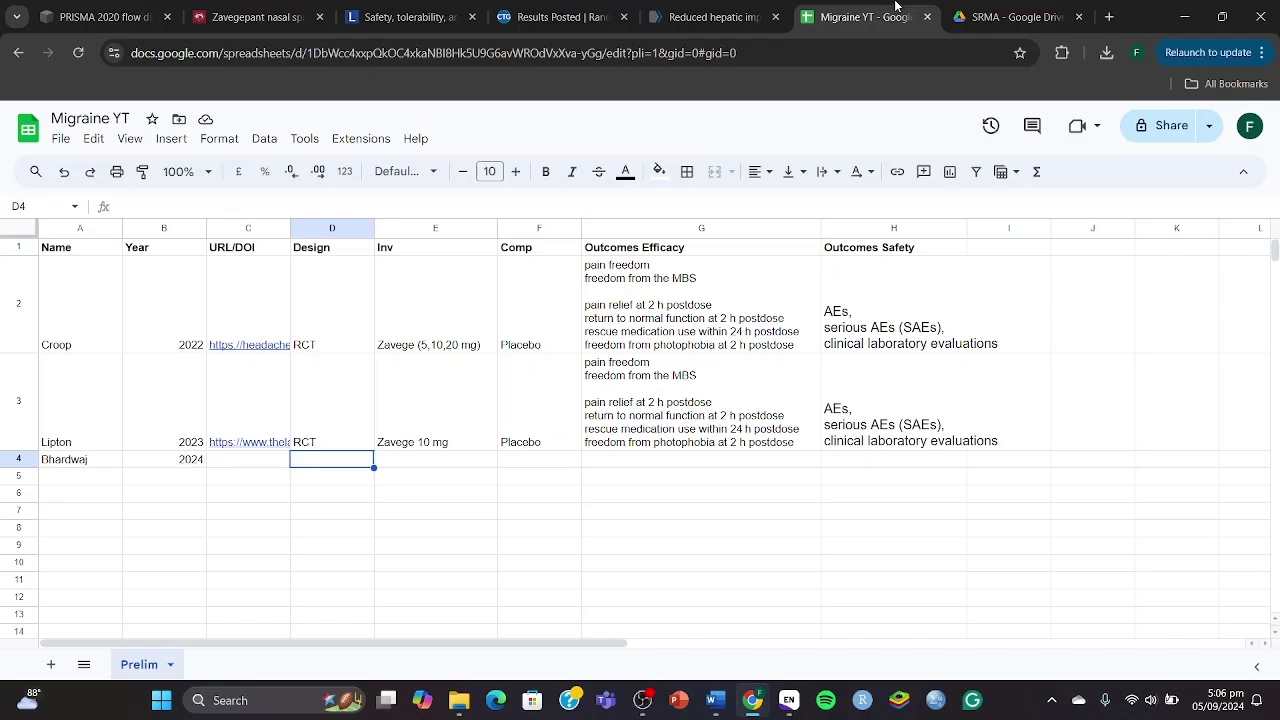
left_click(714, 17)
left_click(673, 60)
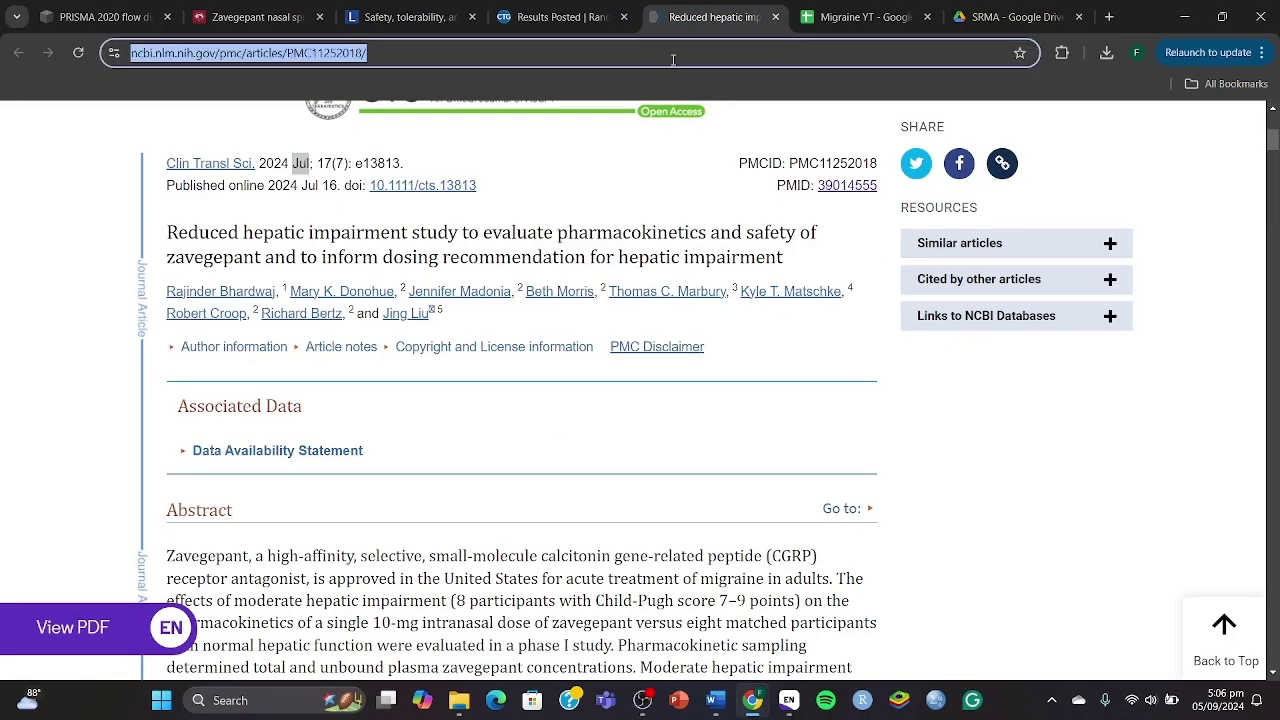
key("ctrl+c")
left_click(866, 17)
left_click(245, 457)
key("ctrl+v")
Check the study design in the hepatic impairment article's Methods and enter Phase 1 clinical trial in D4
left_click(752, 12)
scroll(433, 463, "down", 15)
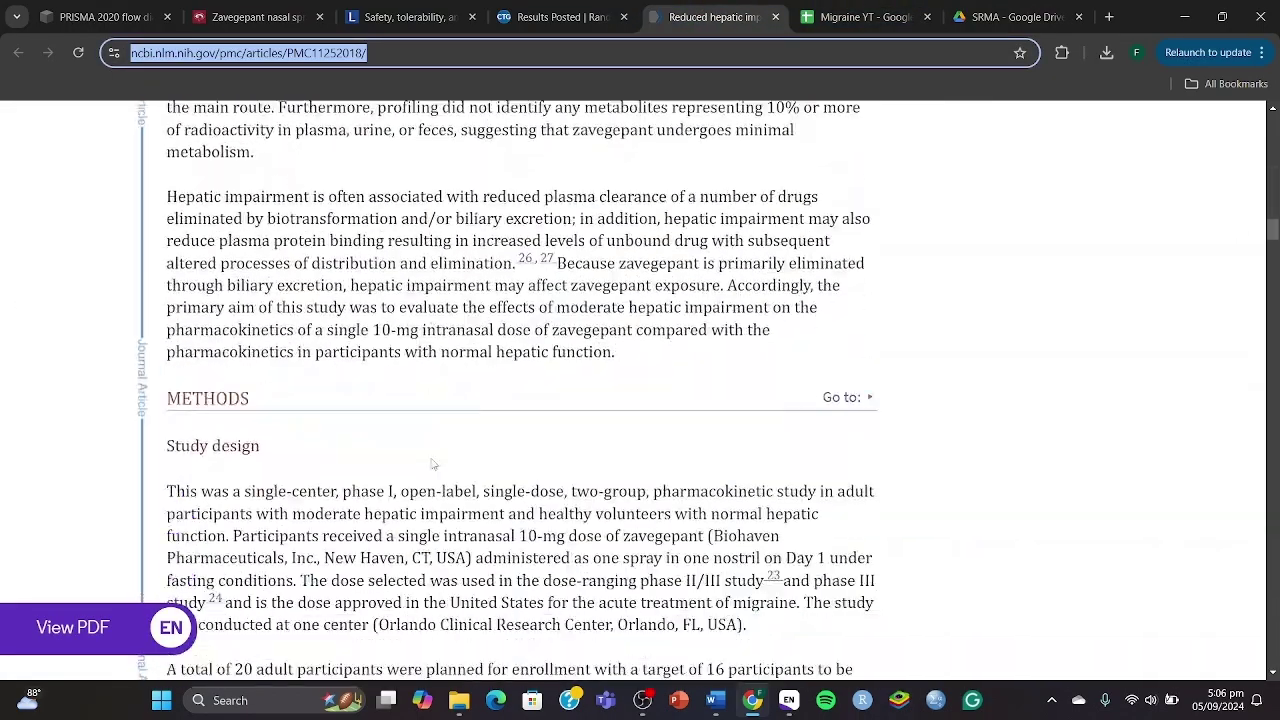
scroll(433, 463, "down", 2)
left_click(554, 390)
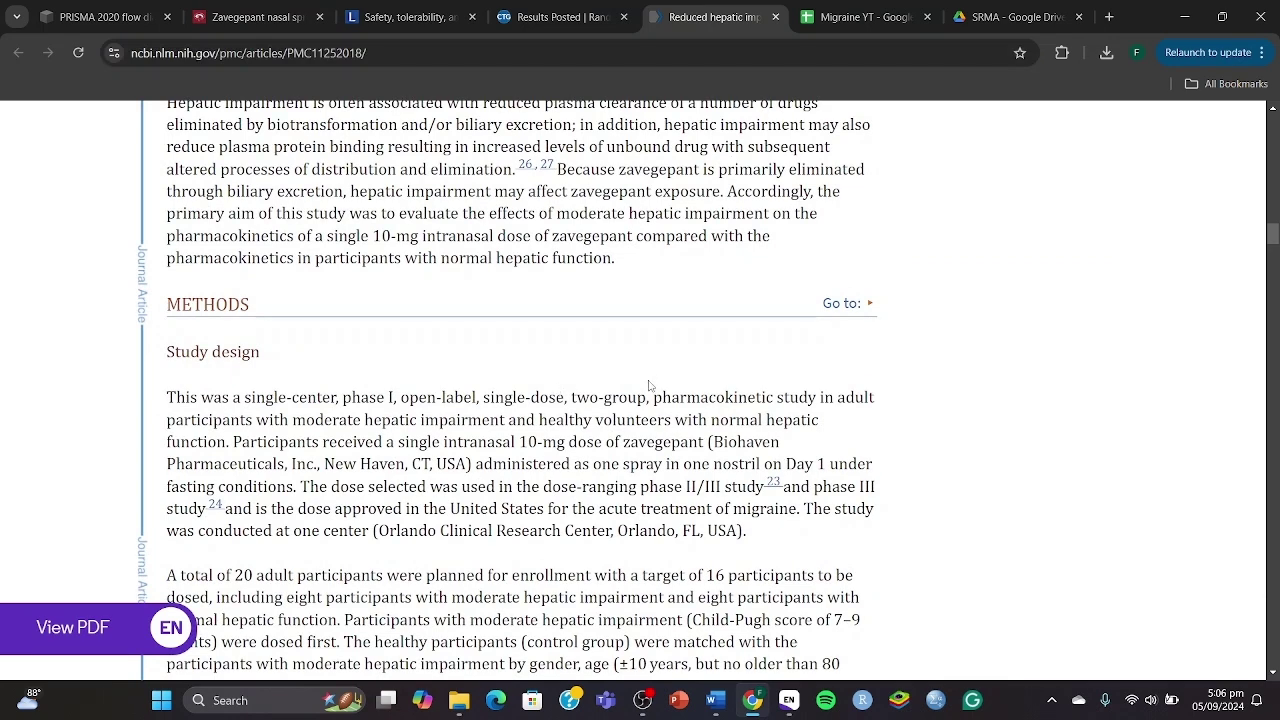
left_click(858, 17)
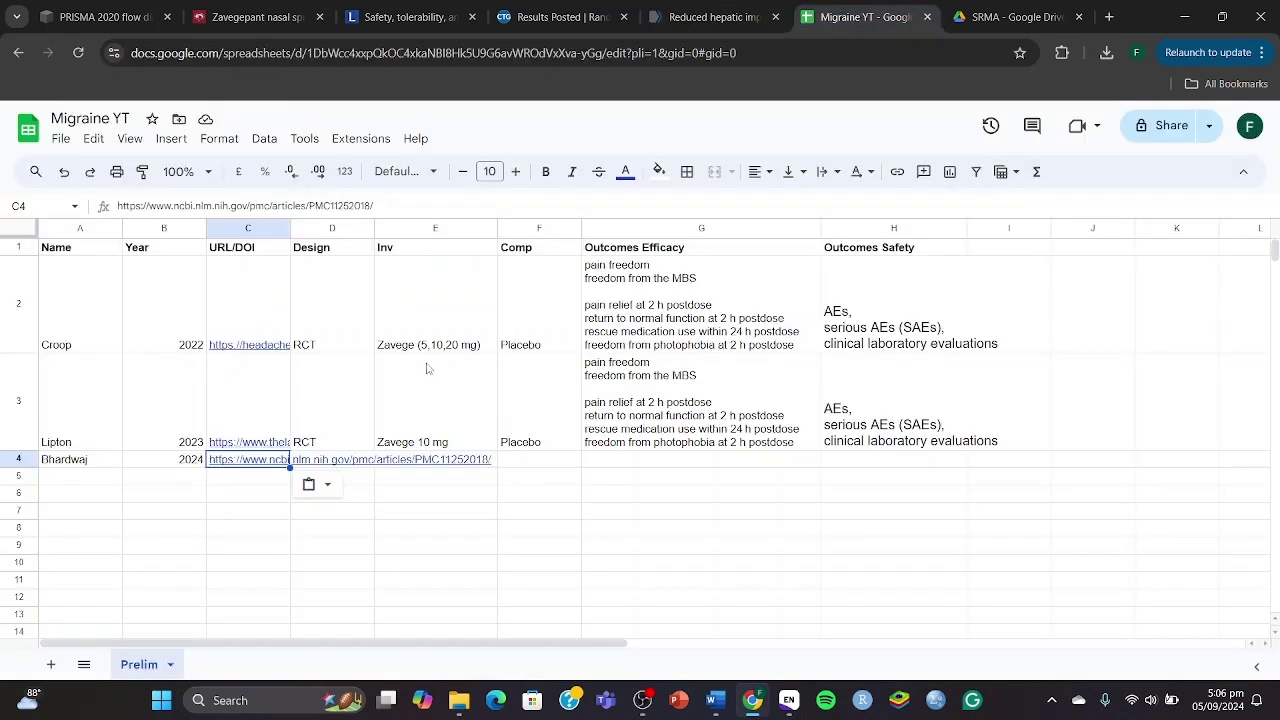
left_click(351, 449)
left_click(352, 458)
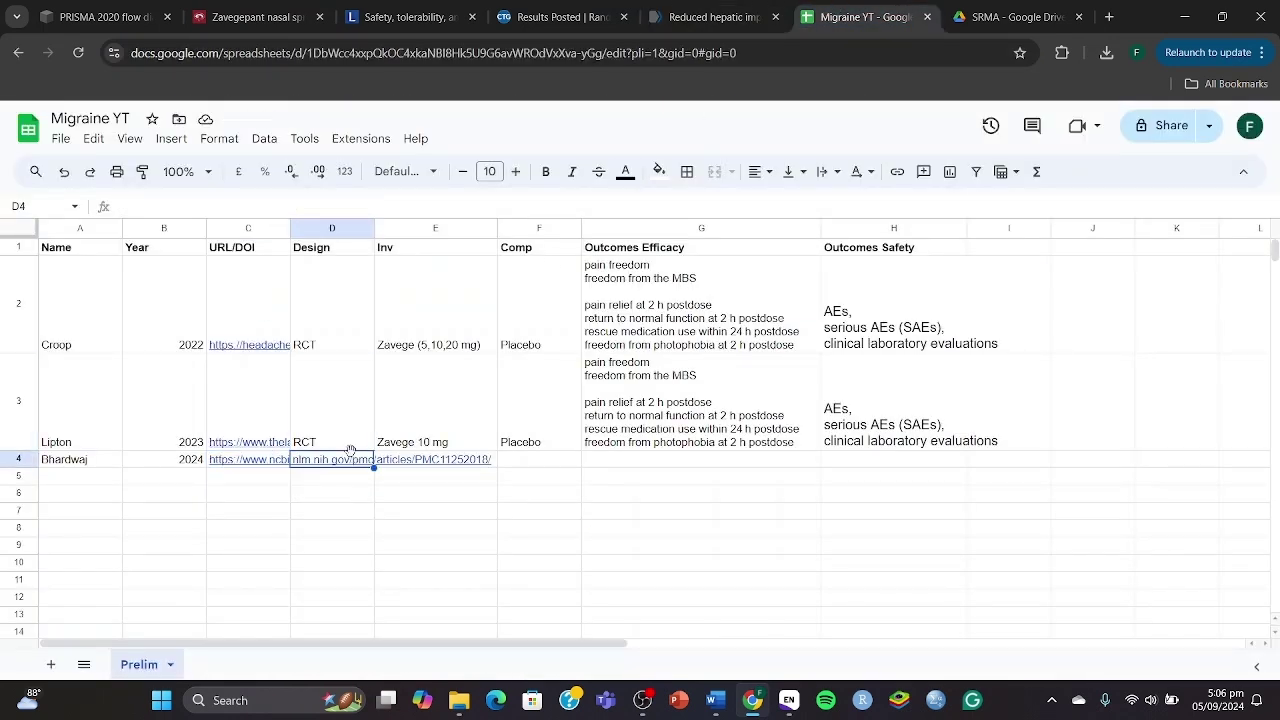
type("Phase 1 cl")
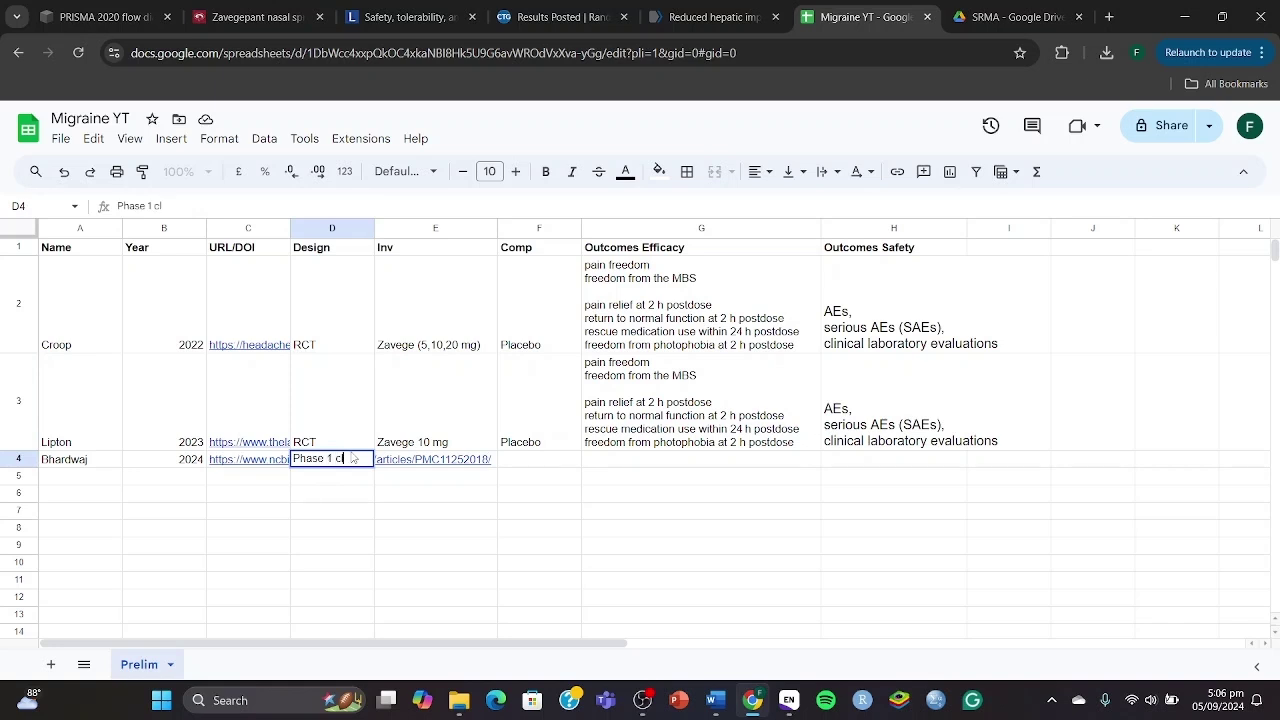
type("inical trial")
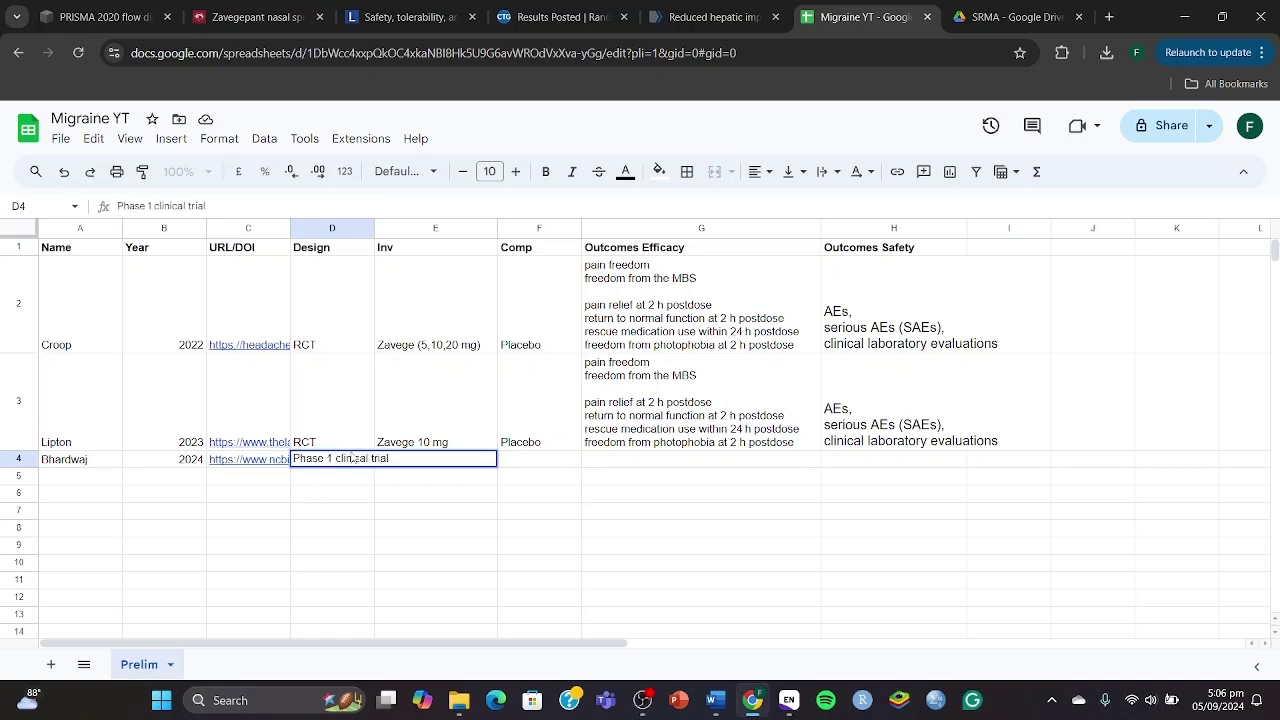
key("Tab")
Widen the Design column and change D4 to Phase 1 open label clinical trial so the text fits
left_click_drag(374, 228, 427, 228)
double_click(339, 459)
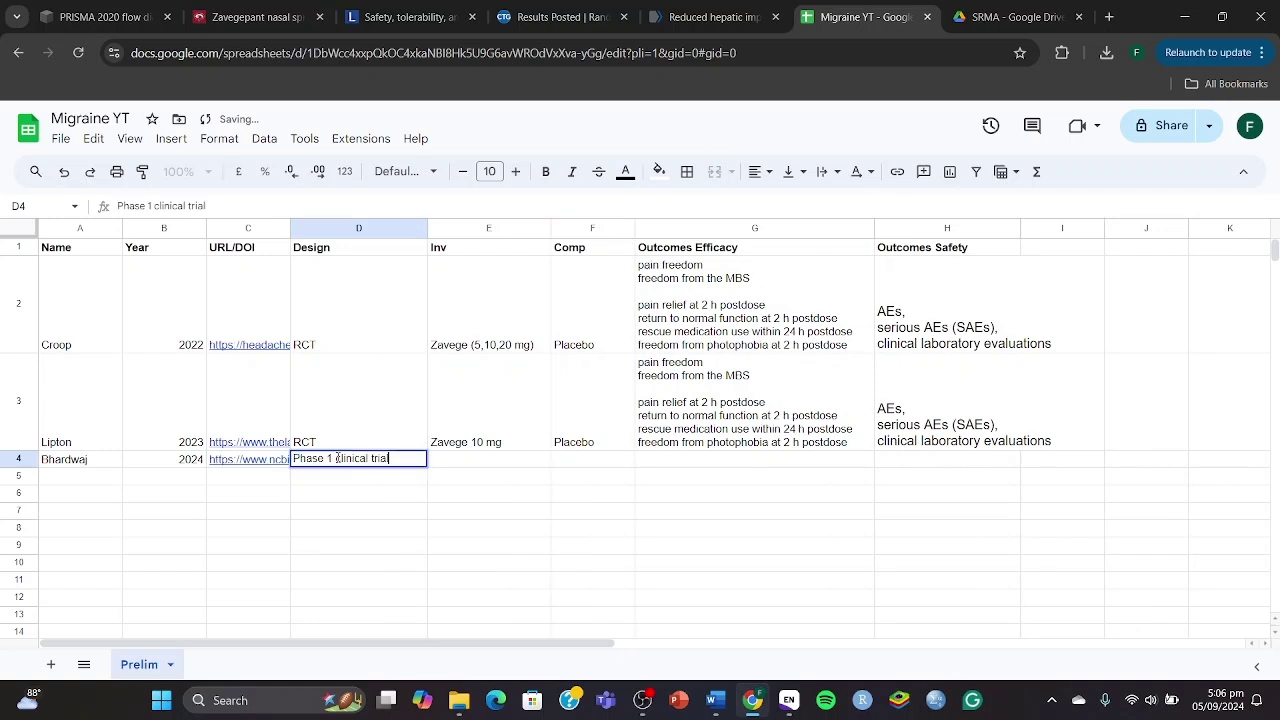
type("open label")
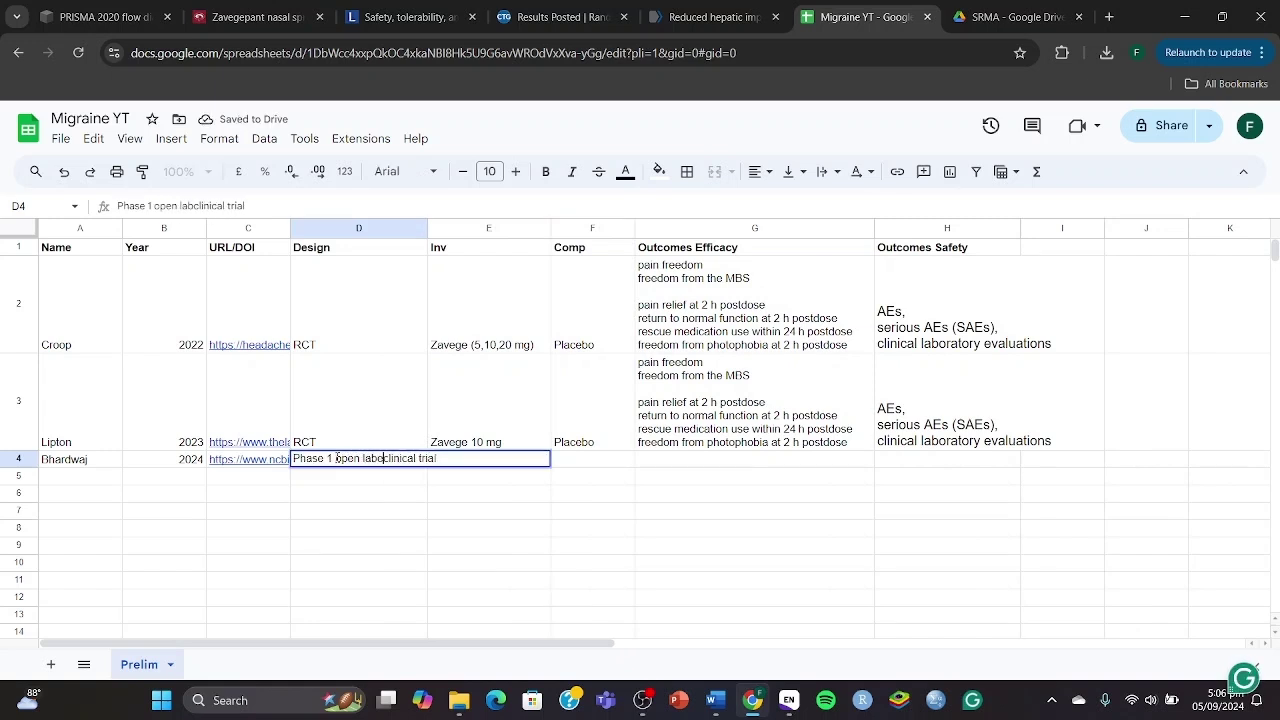
key("End")
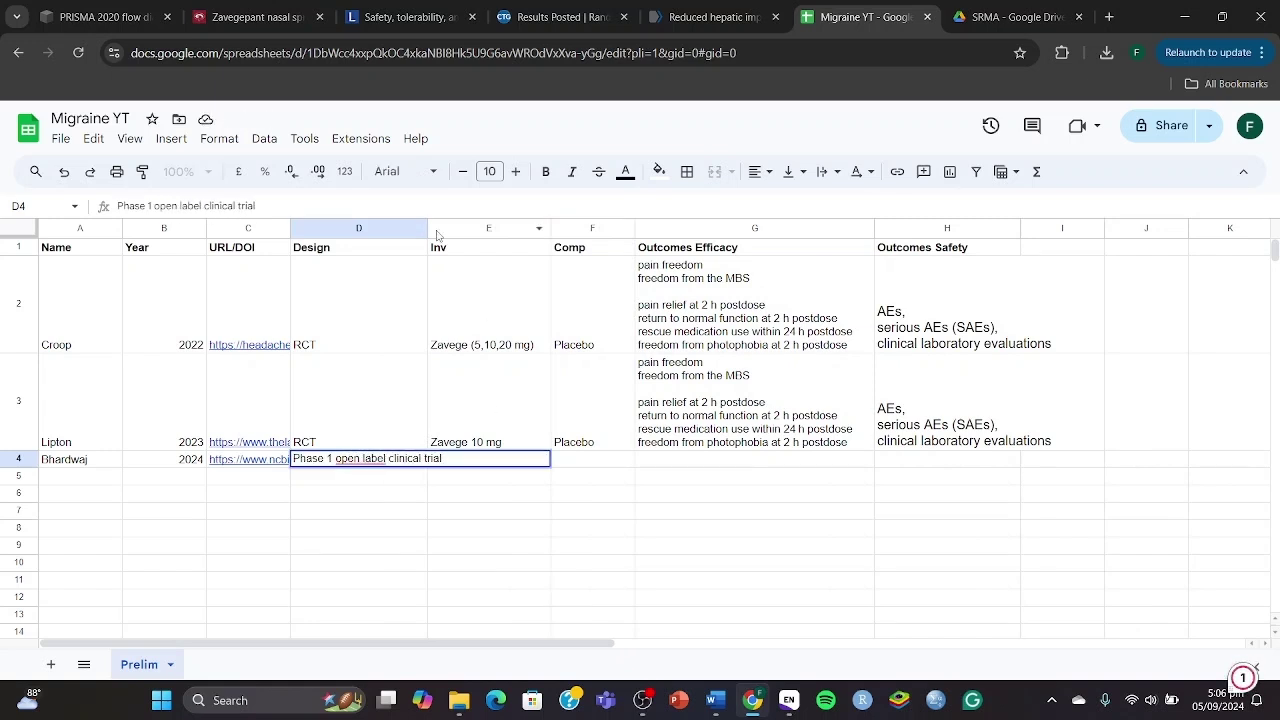
left_click_drag(428, 228, 459, 228)
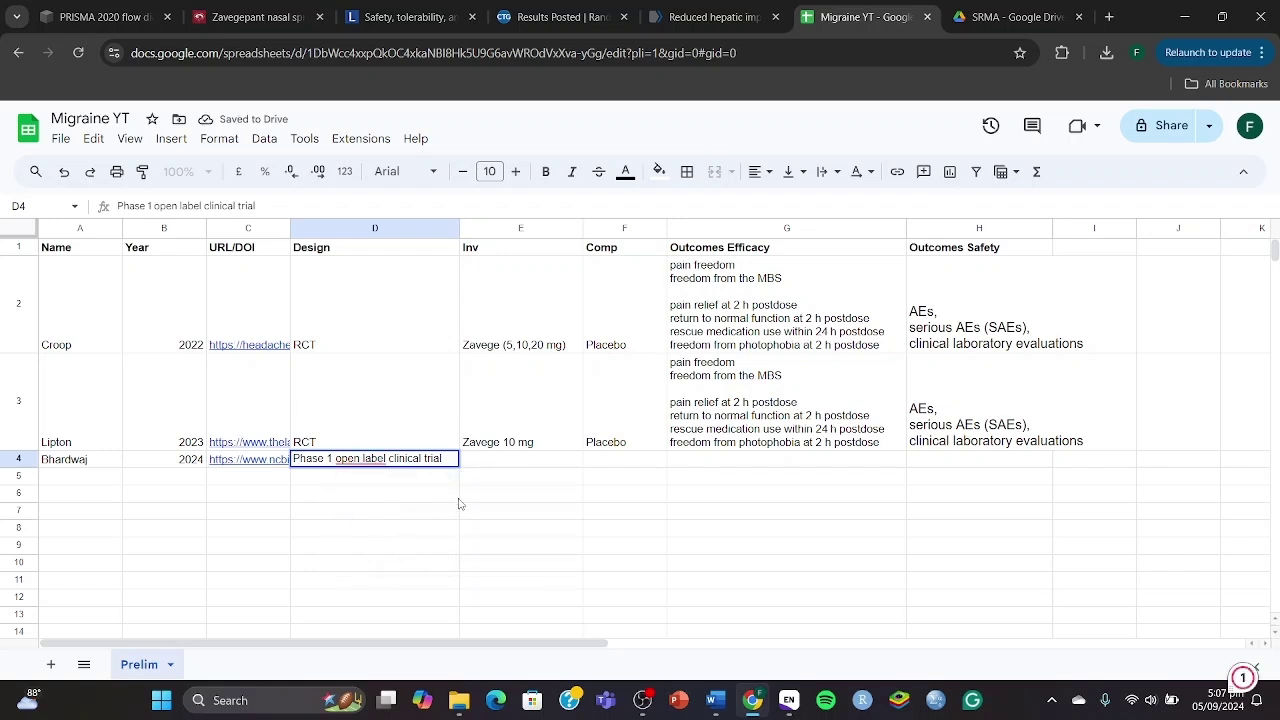
left_click(412, 493)
left_click(377, 462)
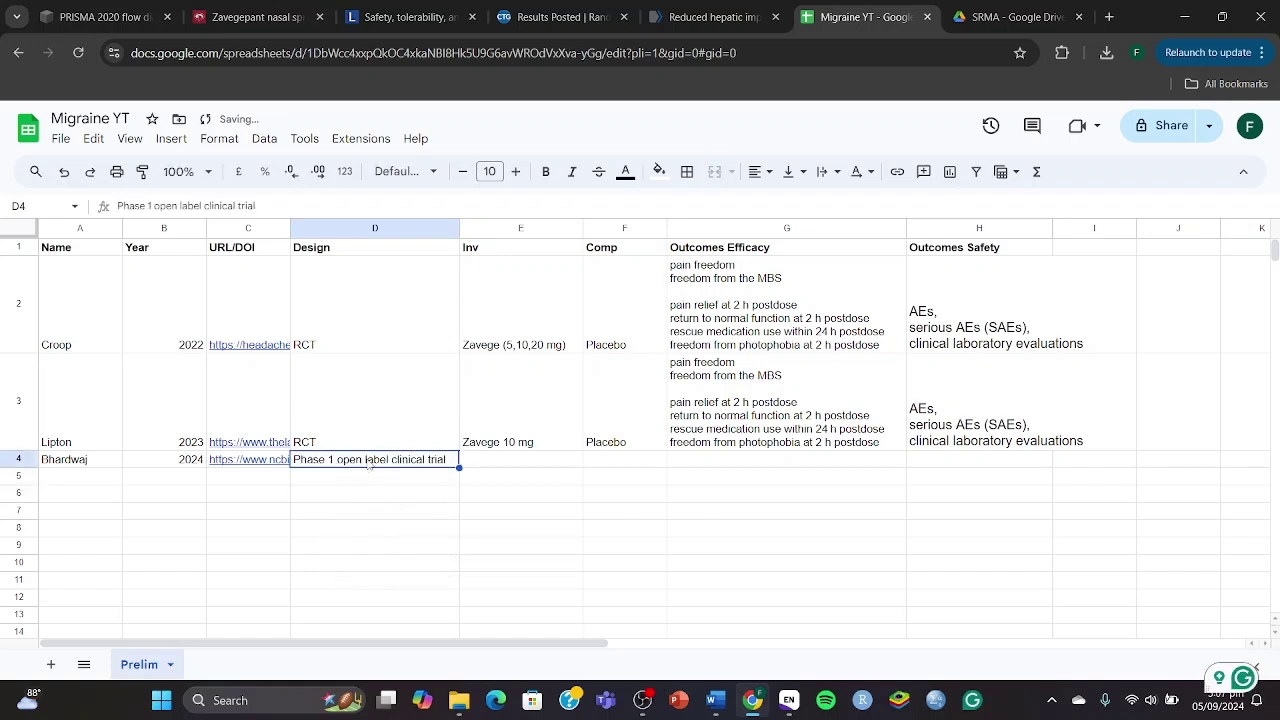
Check the zavegepant dose in the hepatic impairment article's Study design section and enter Zavege 10 mg in E4
left_click(486, 466)
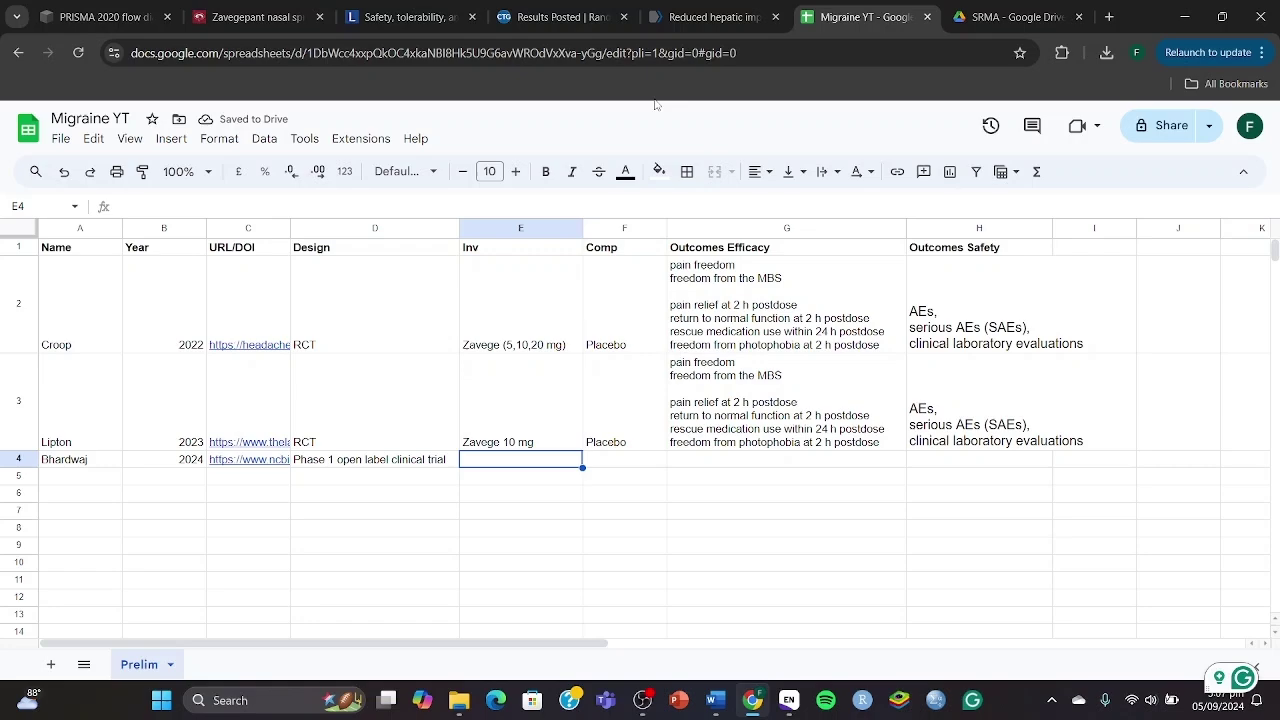
left_click(717, 8)
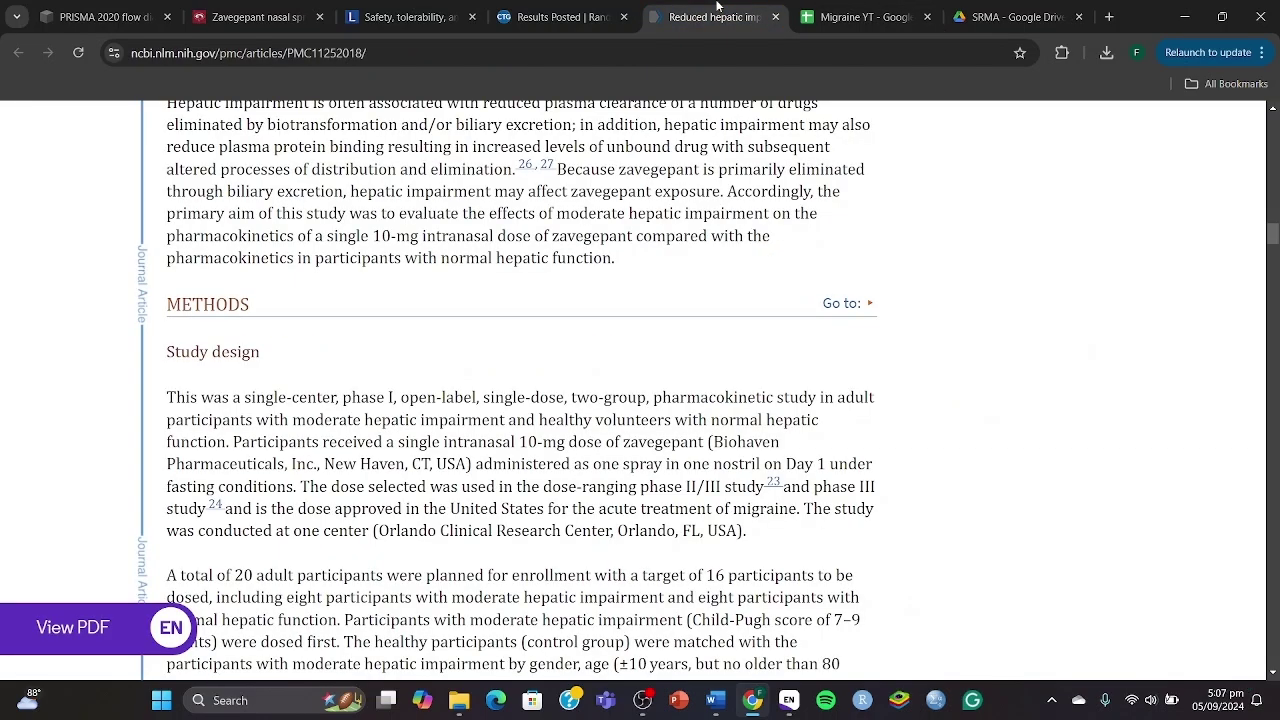
left_click(803, 10)
left_click(749, 8)
scroll(713, 383, "down", 5)
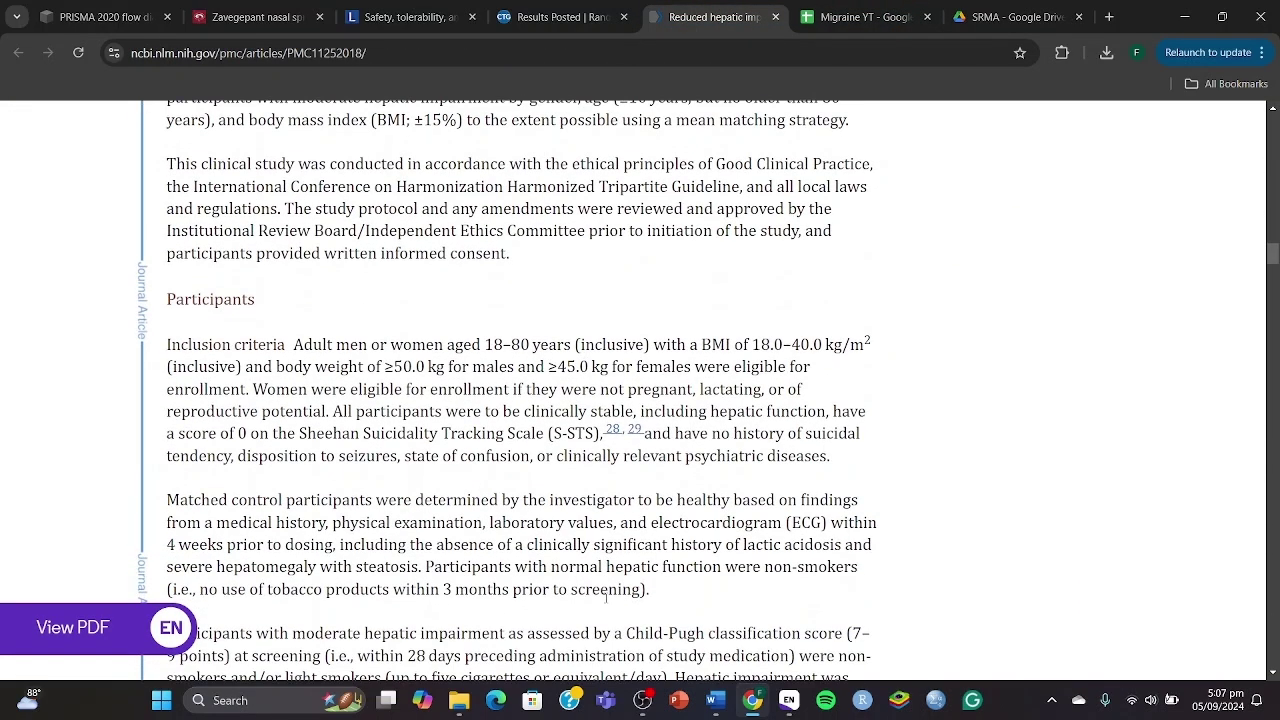
scroll(515, 540, "down", 6)
scroll(514, 537, "up", 6)
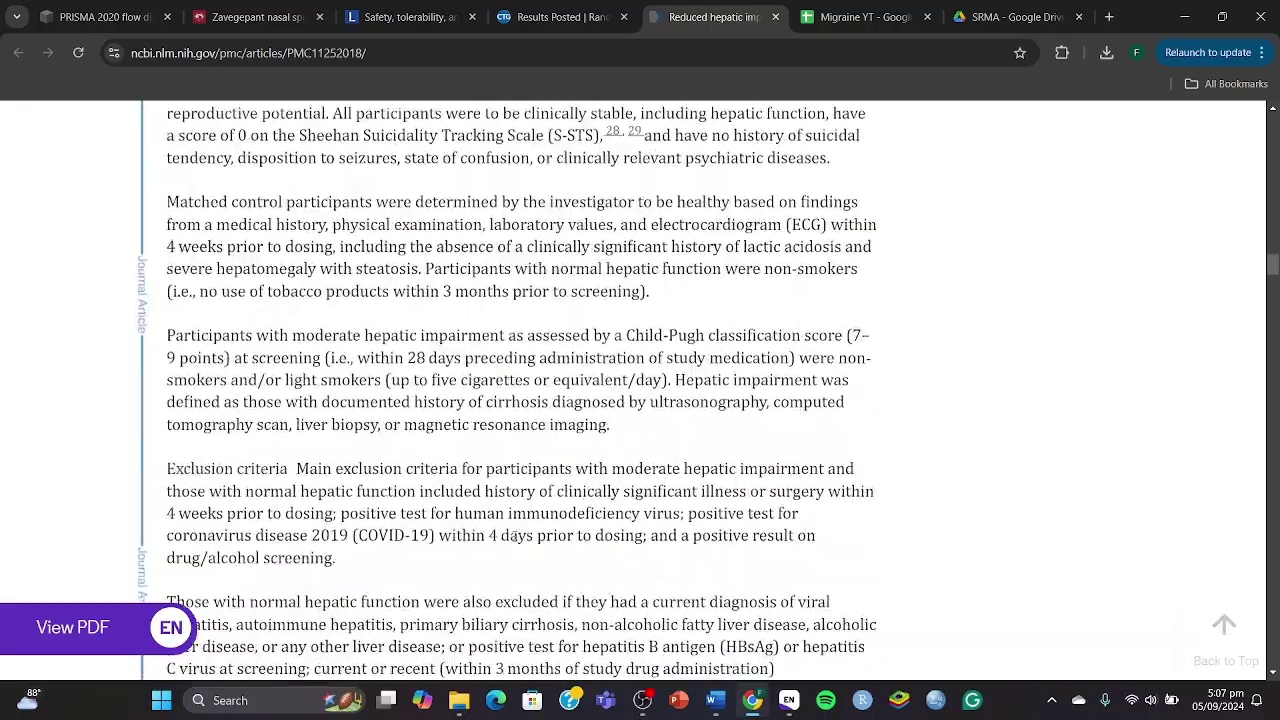
scroll(514, 537, "up", 3)
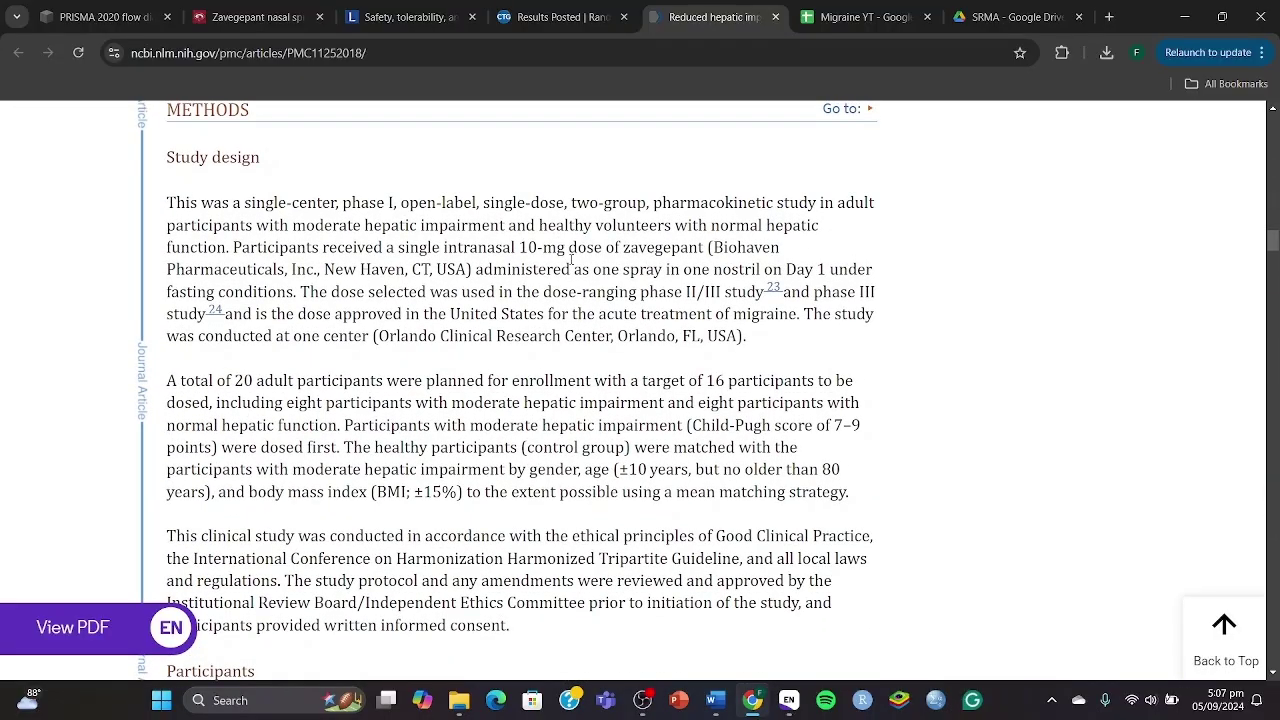
left_click_drag(443, 247, 658, 247)
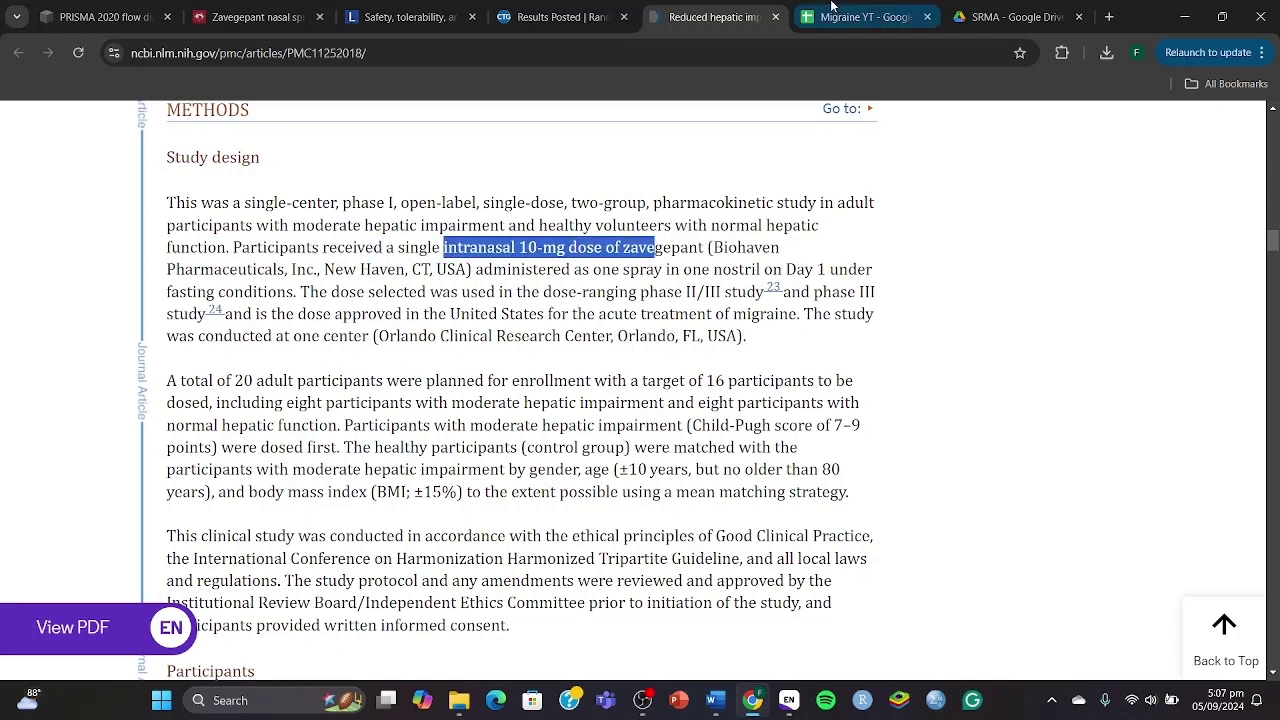
left_click(832, 10)
type("Za")
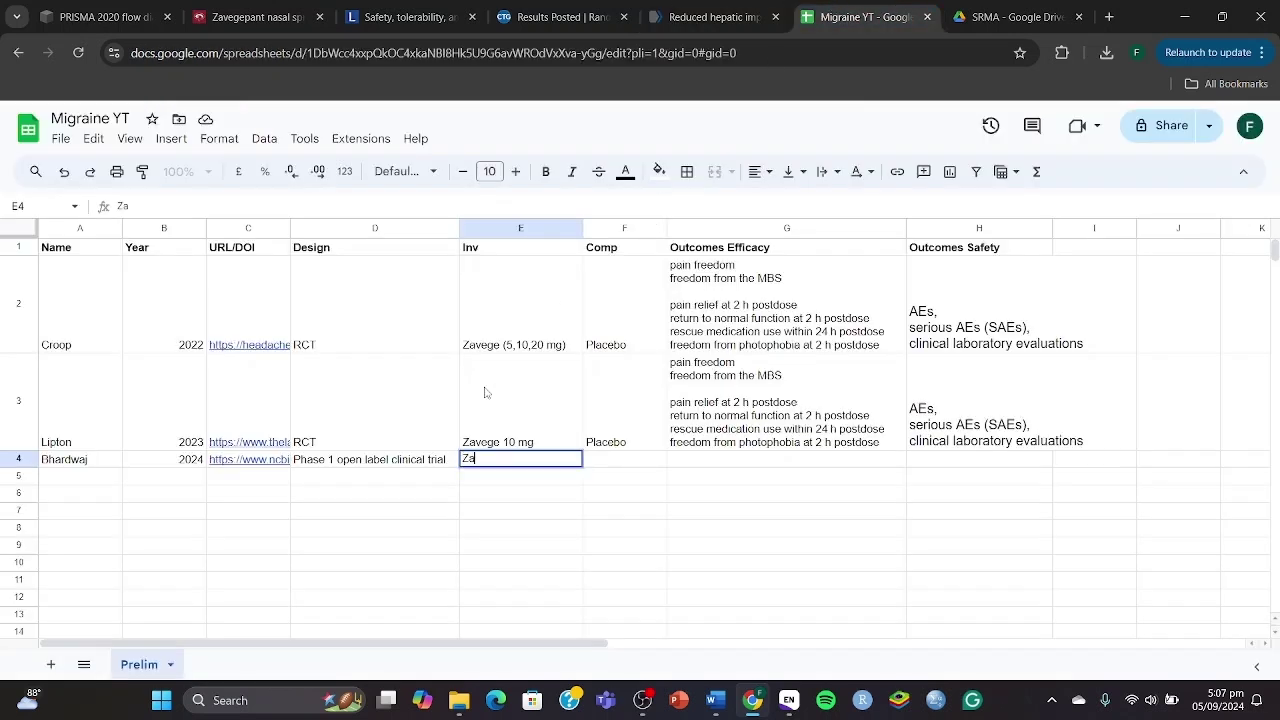
type("vege 10 mg")
Enter Placebo as the comparator in F4
key("Tab")
type("P")
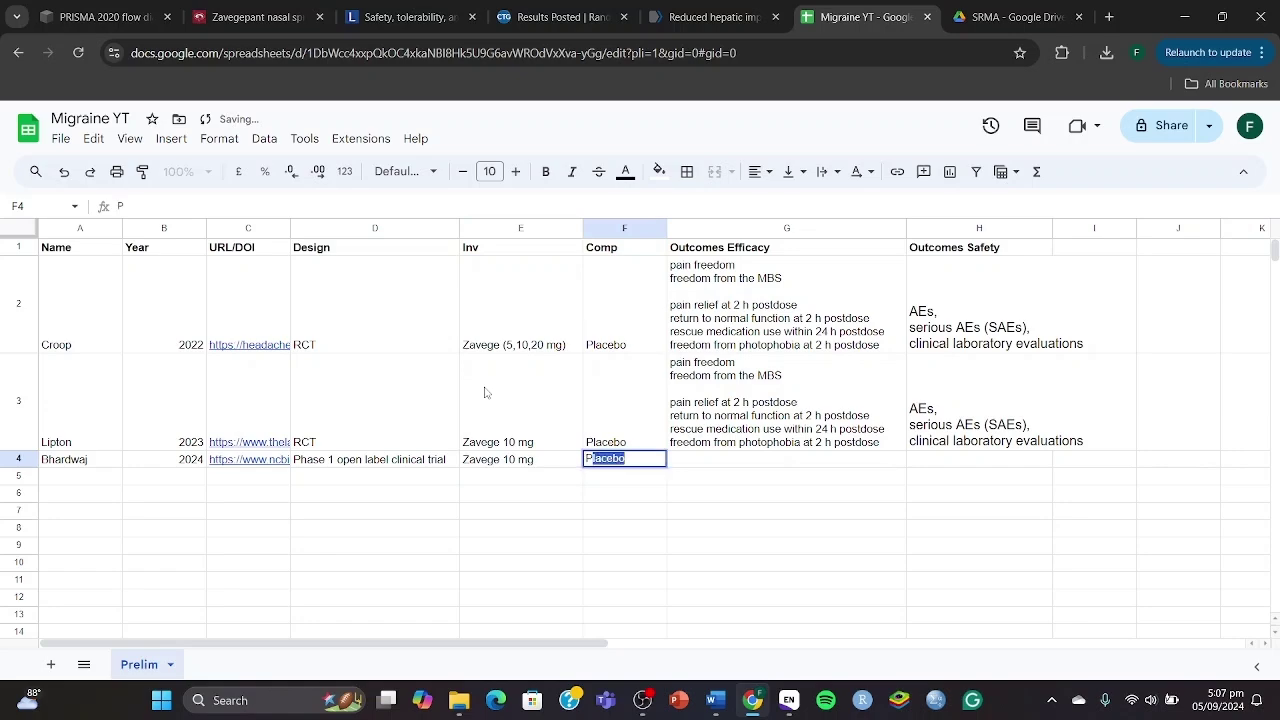
key("Tab")
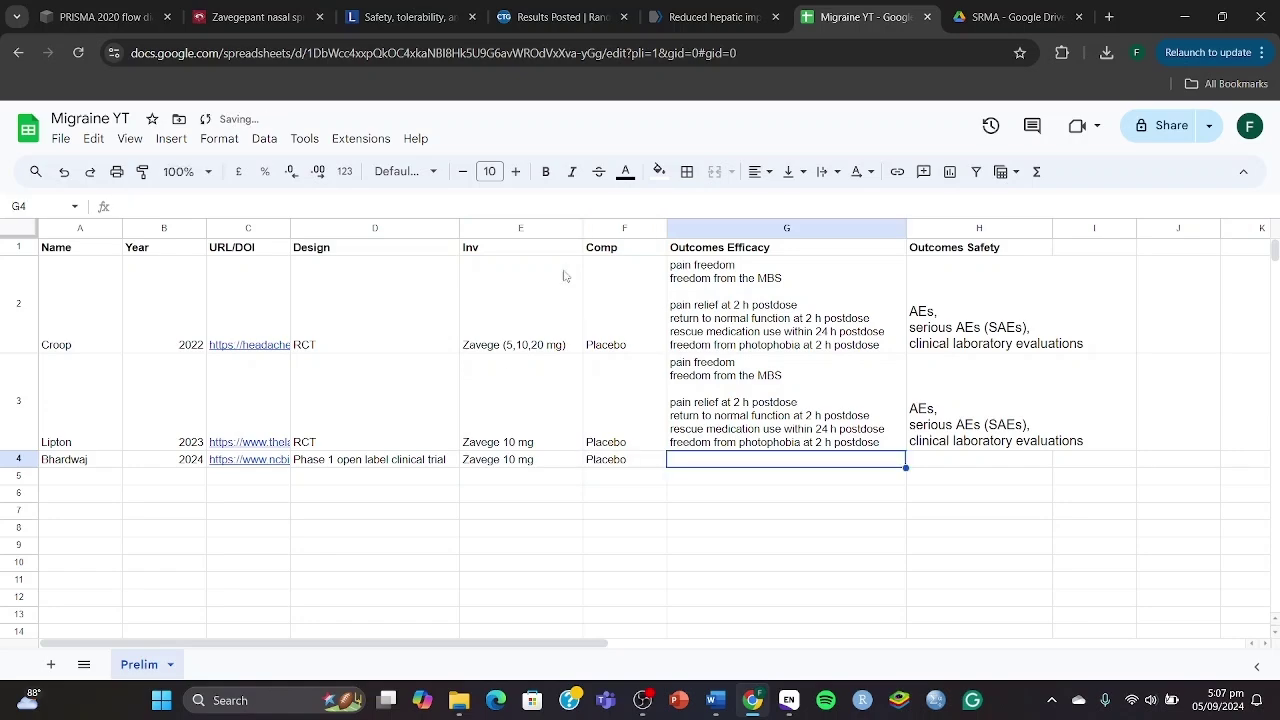
Read the hepatic impairment article's Methods through to the Safety assessments and enter AEs in the safety outcomes cell H4
left_click(763, 8)
scroll(575, 462, "down", 3)
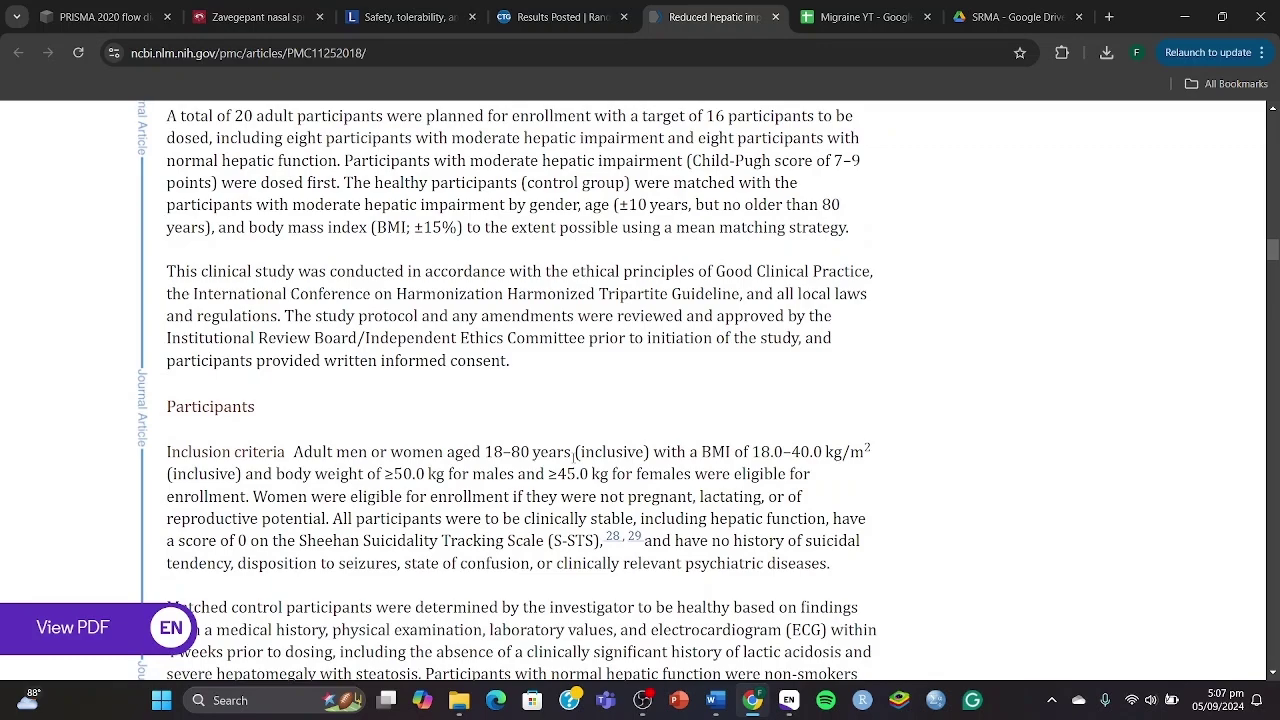
scroll(597, 474, "down", 4)
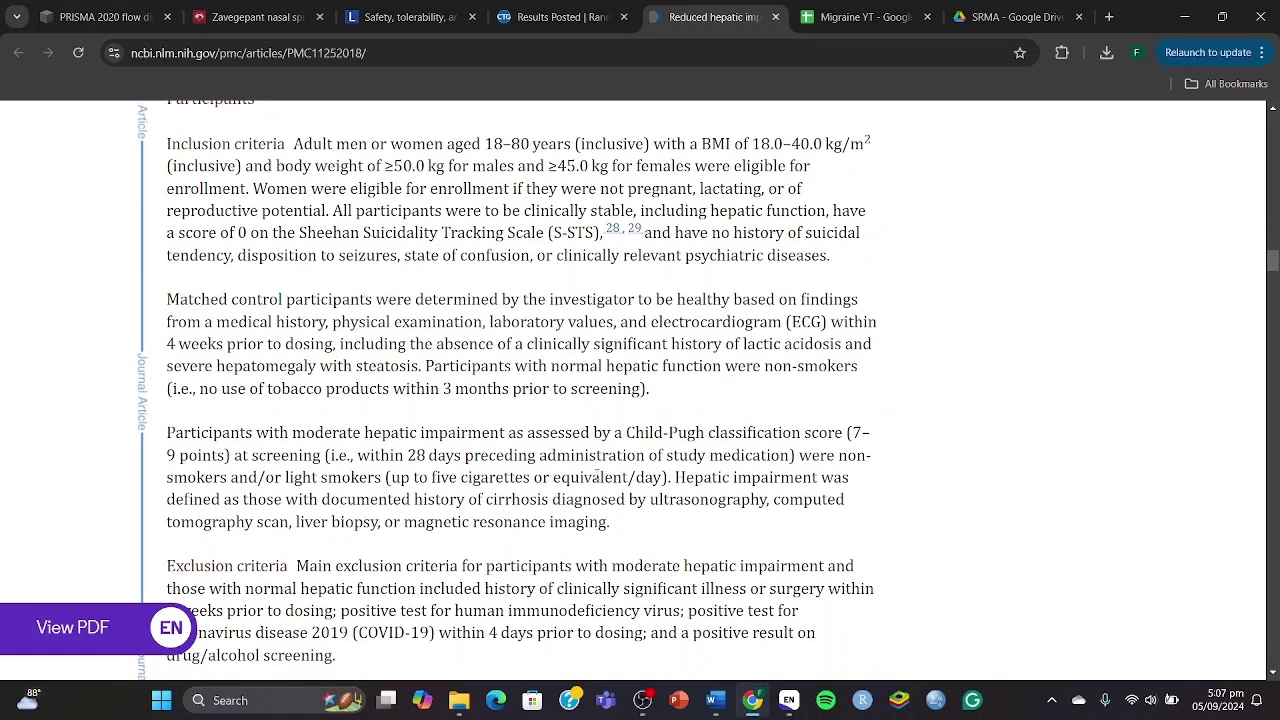
scroll(480, 437, "down", 2)
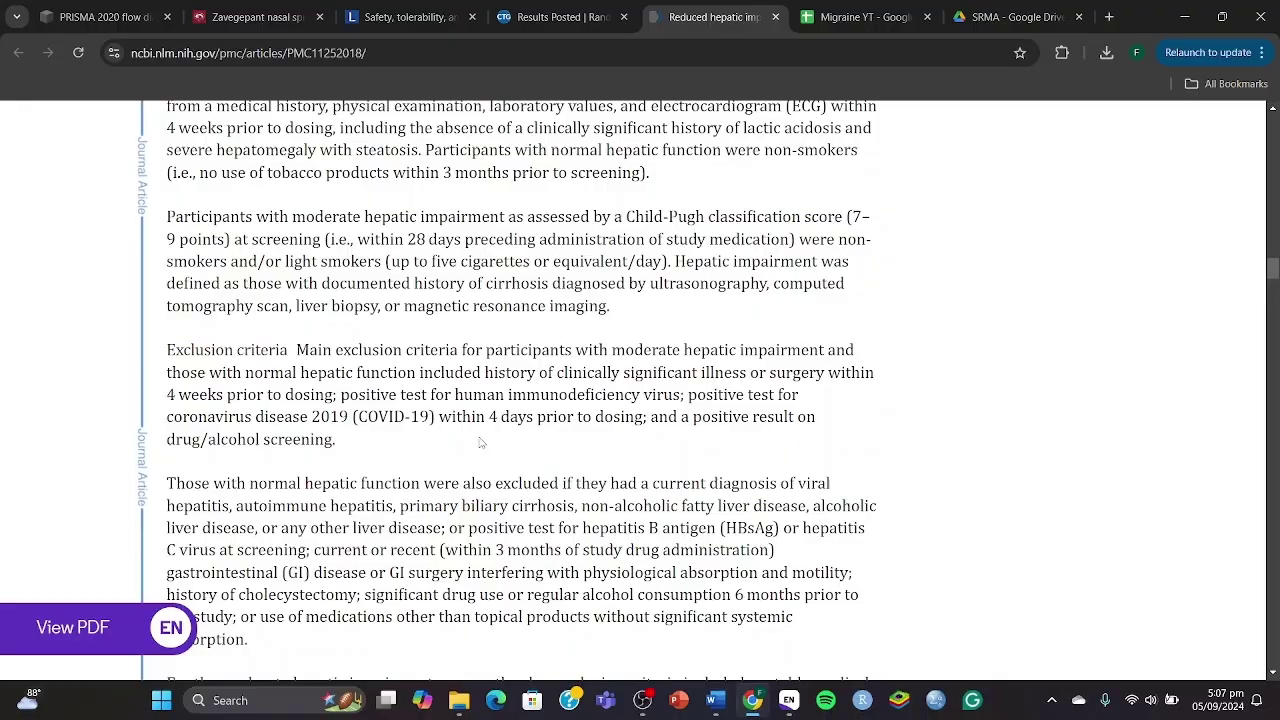
scroll(480, 443, "down", 8)
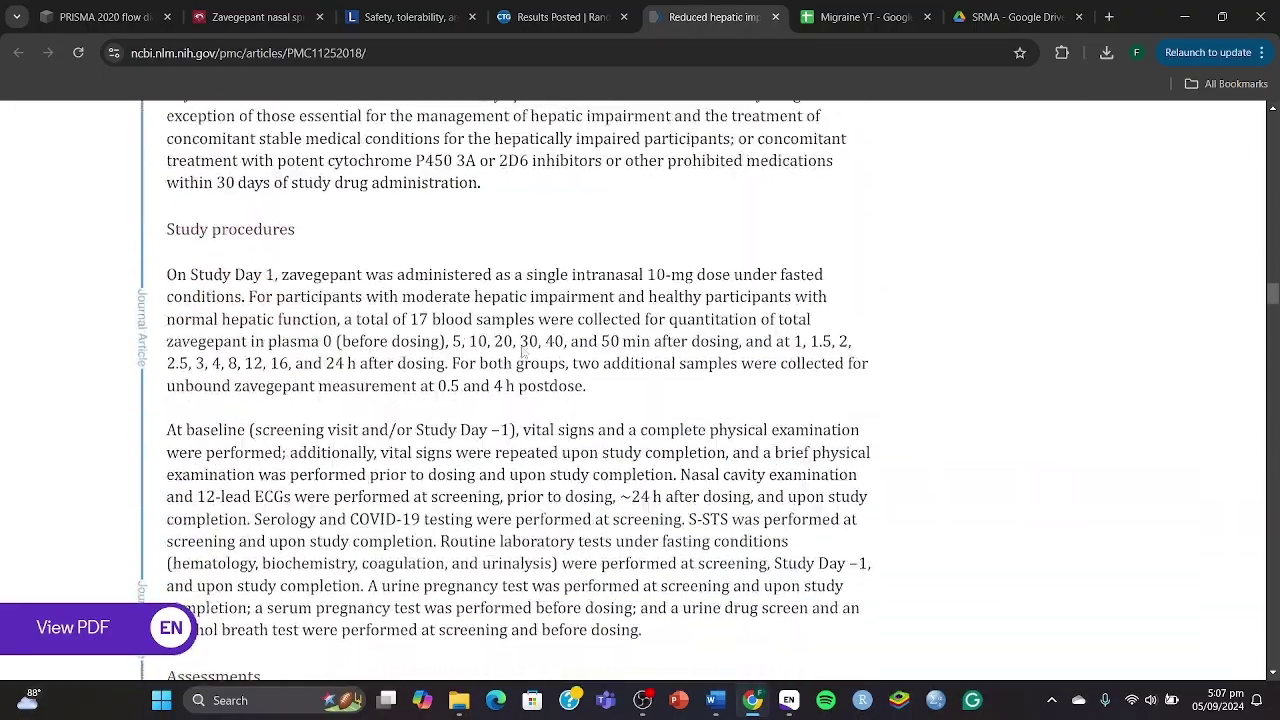
scroll(522, 351, "down", 5)
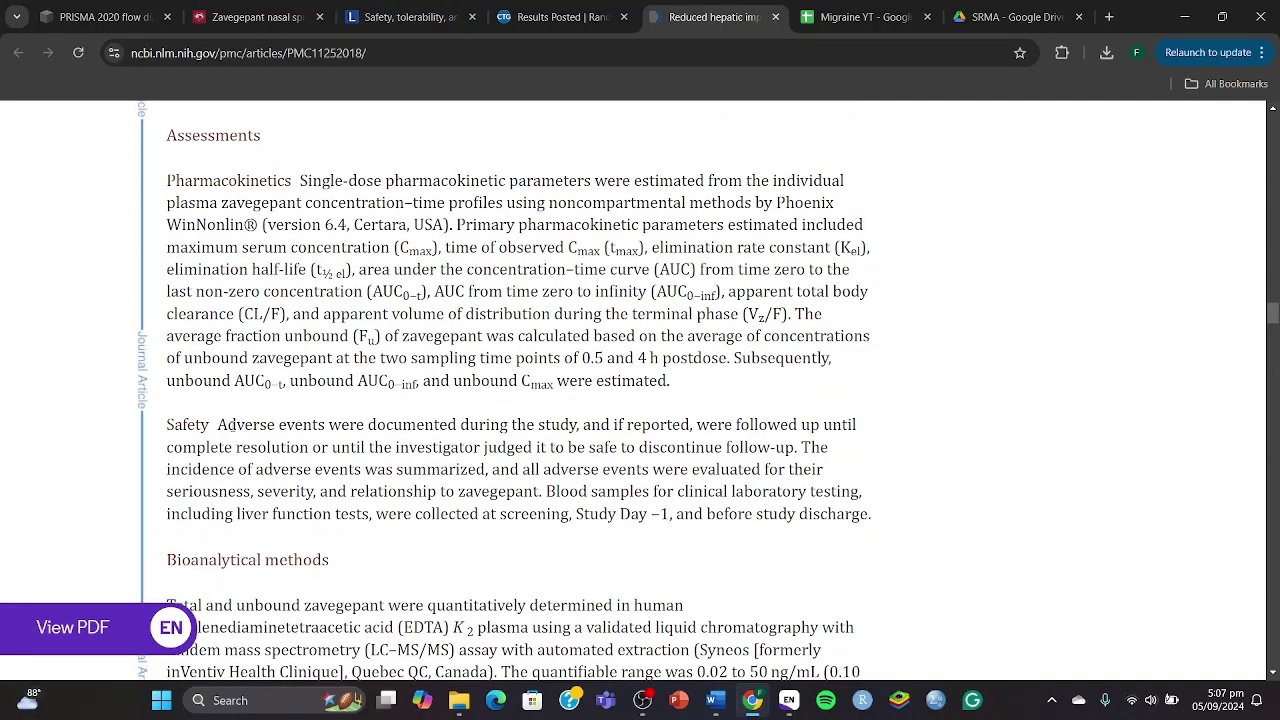
left_click_drag(224, 424, 340, 424)
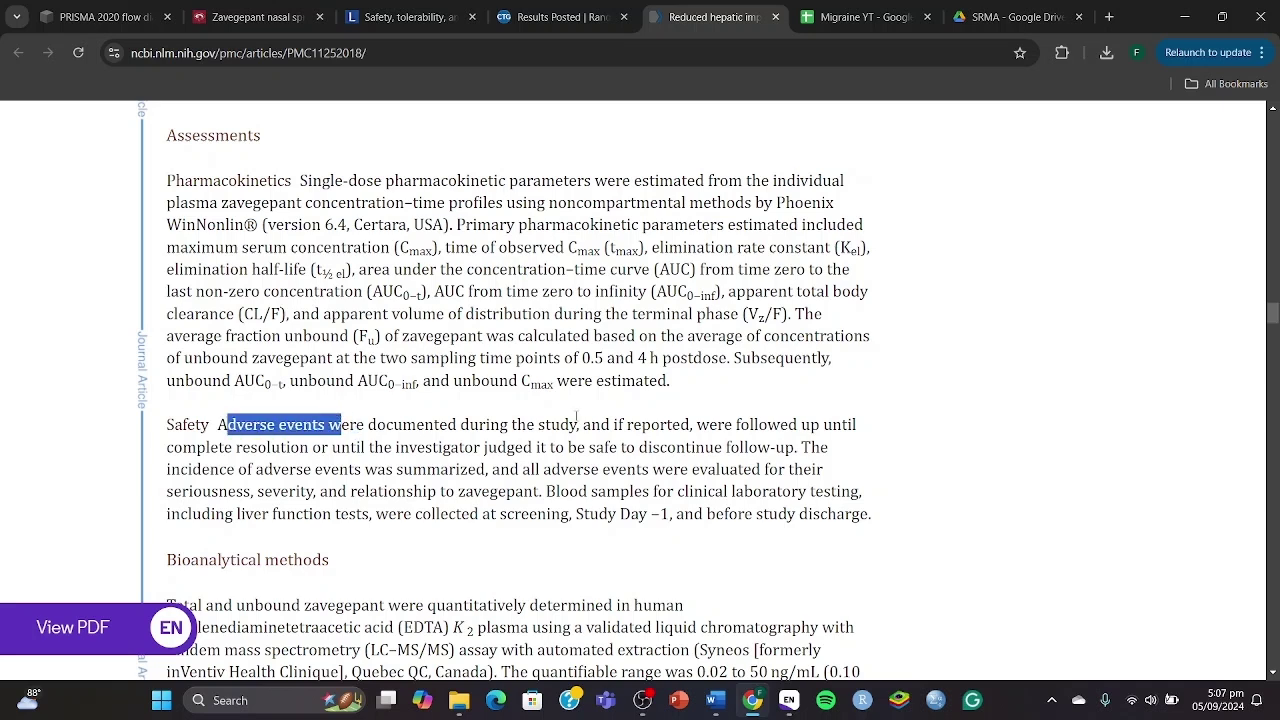
left_click(476, 445)
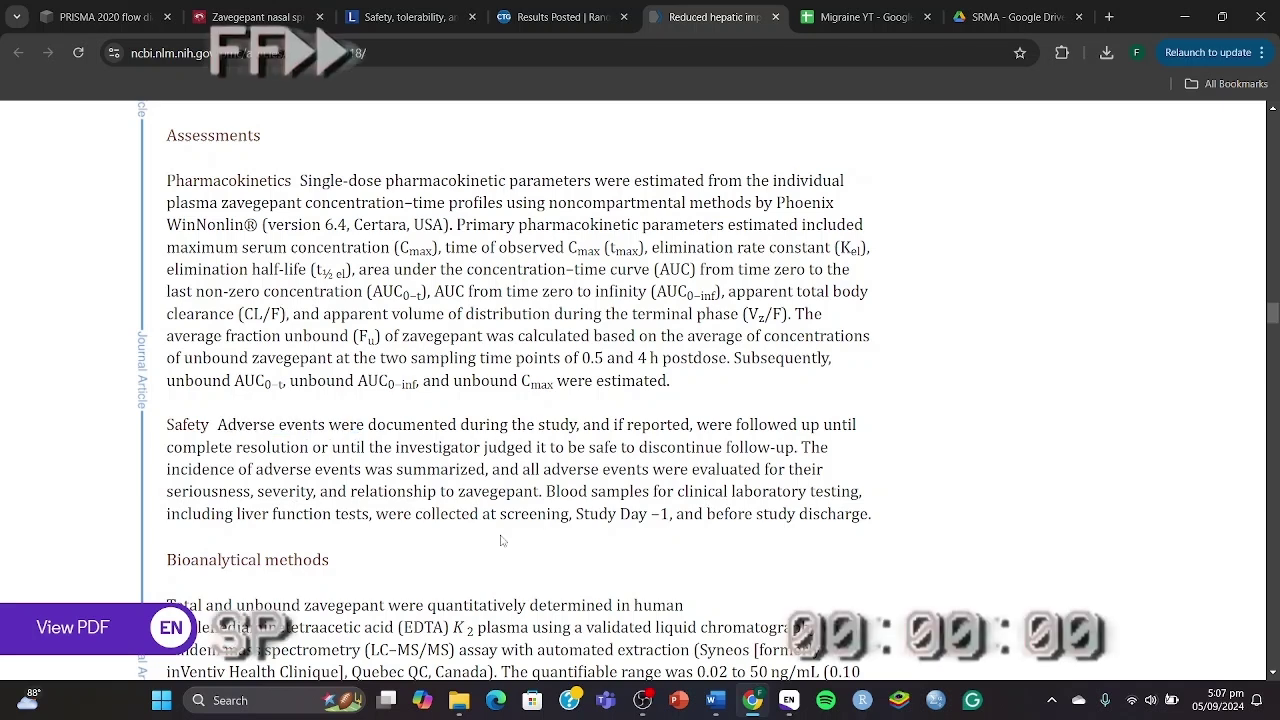
left_click(860, 17)
left_click(980, 459)
type("AEs,")
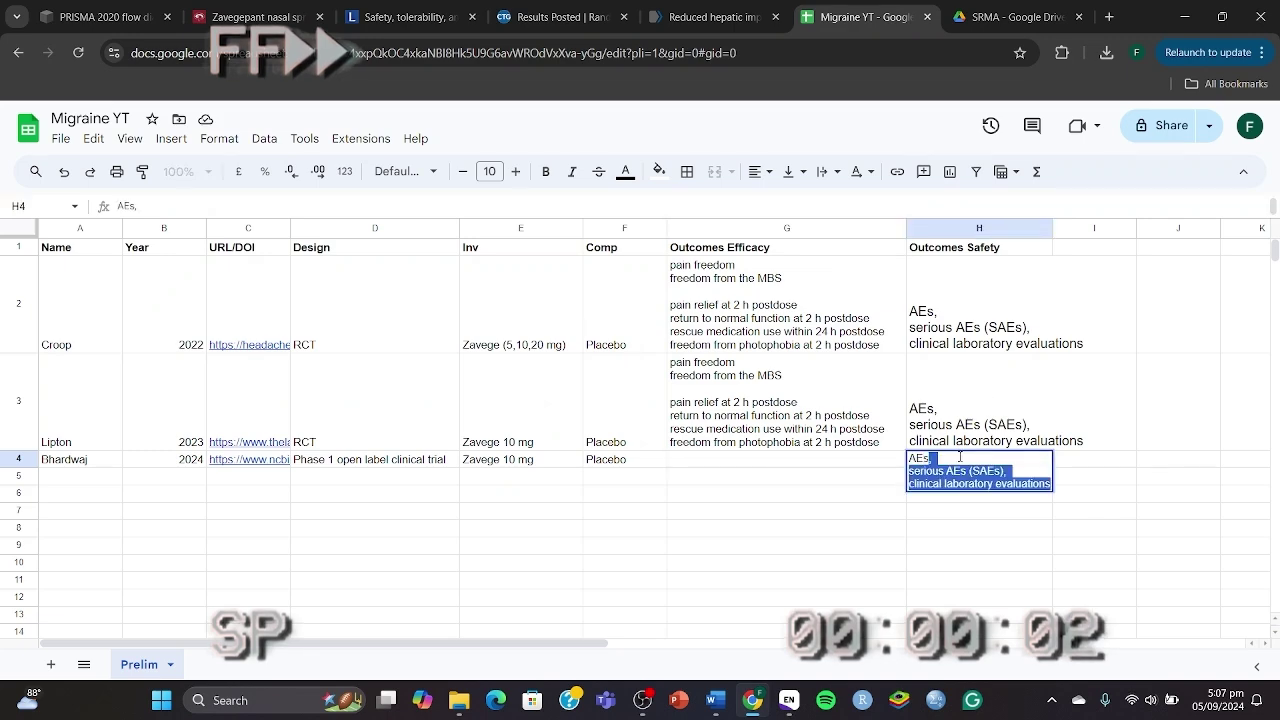
Copy the article's pharmacokinetic parameters from maximum serum concentration (Cmax) through area under the concentration–time curve (AUC) into efficacy outcomes cell G4
left_click(786, 459)
left_click(715, 17)
scroll(313, 230, "up", 1)
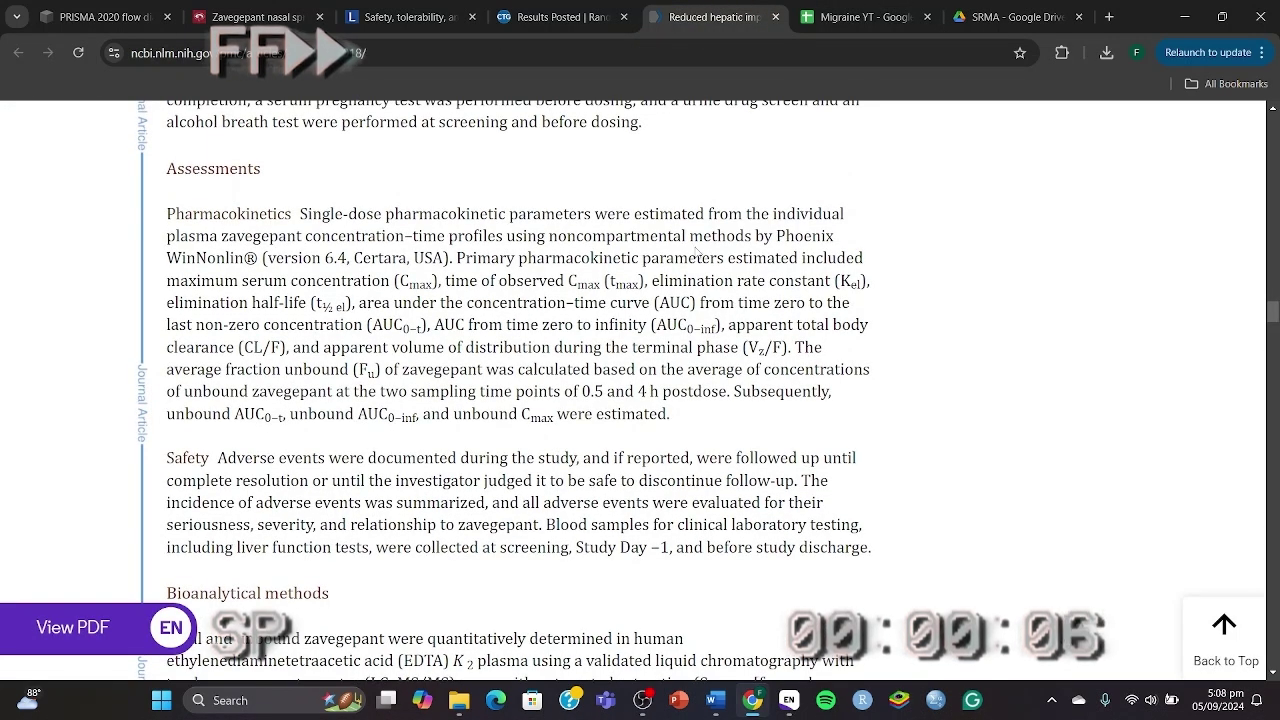
left_click_drag(168, 280, 856, 283)
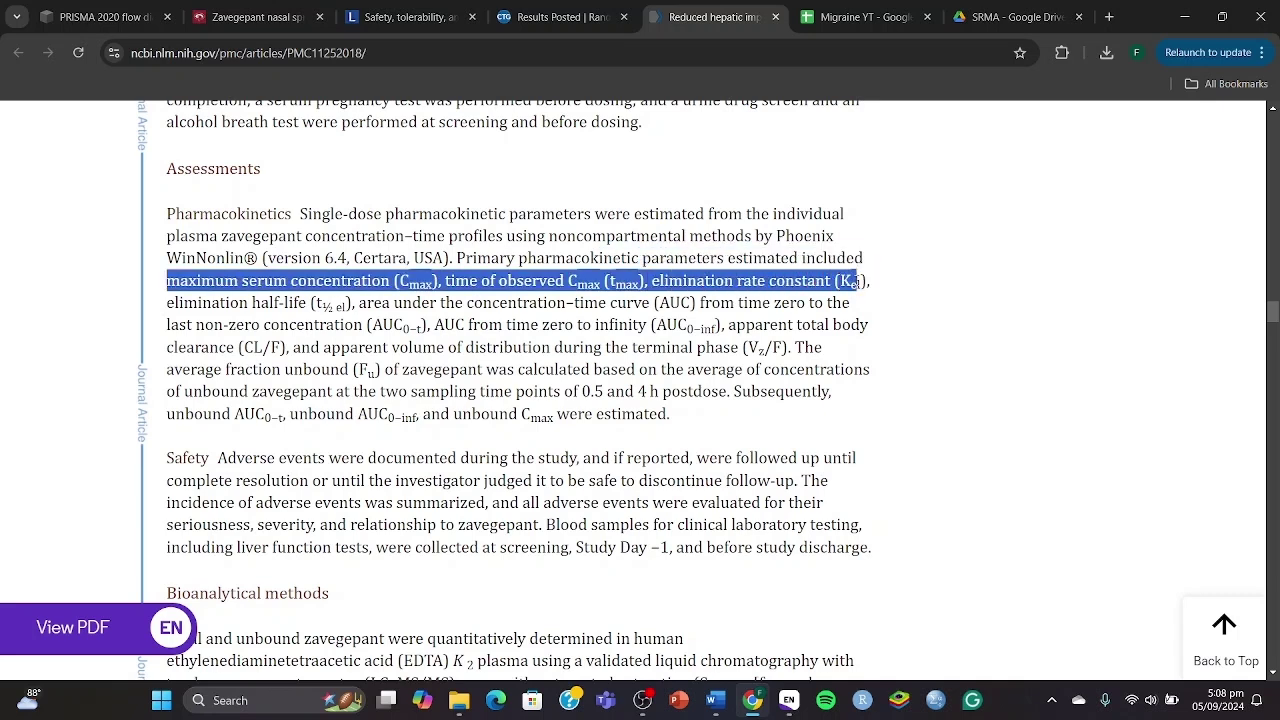
left_click_drag(855, 283, 697, 302)
key("ctrl+c")
key("ctrl+Tab")
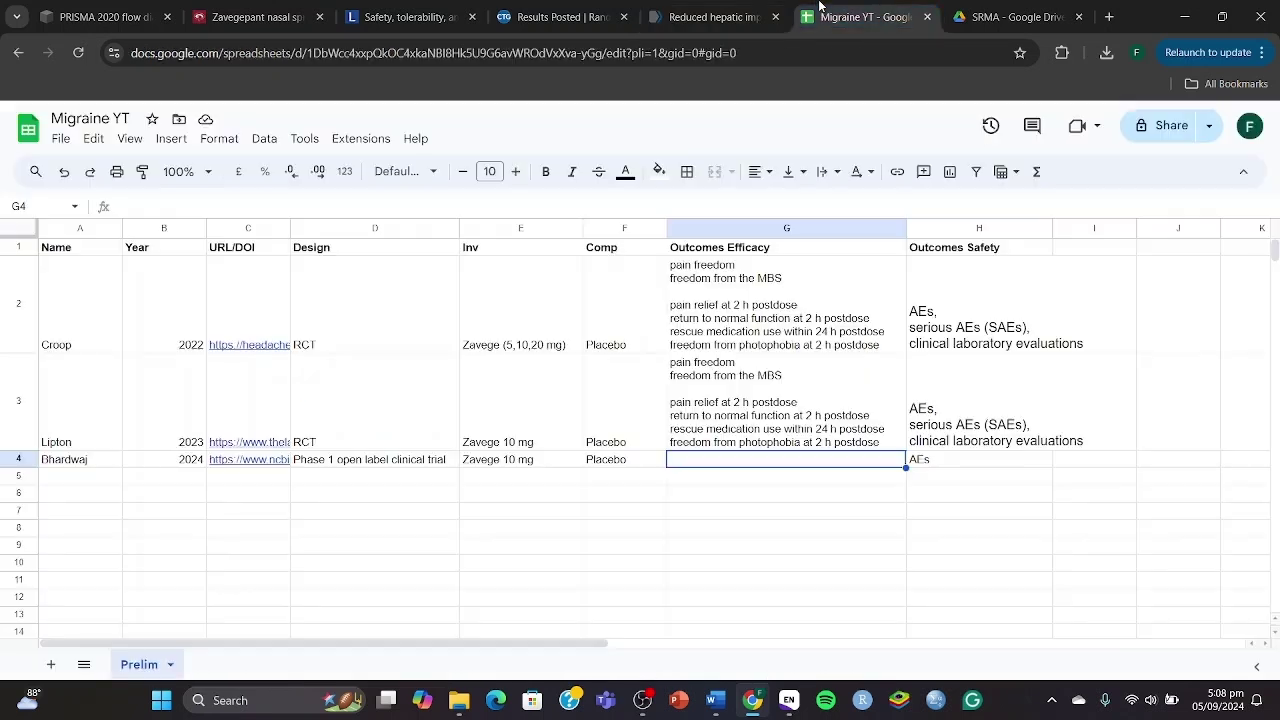
key("ctrl+v")
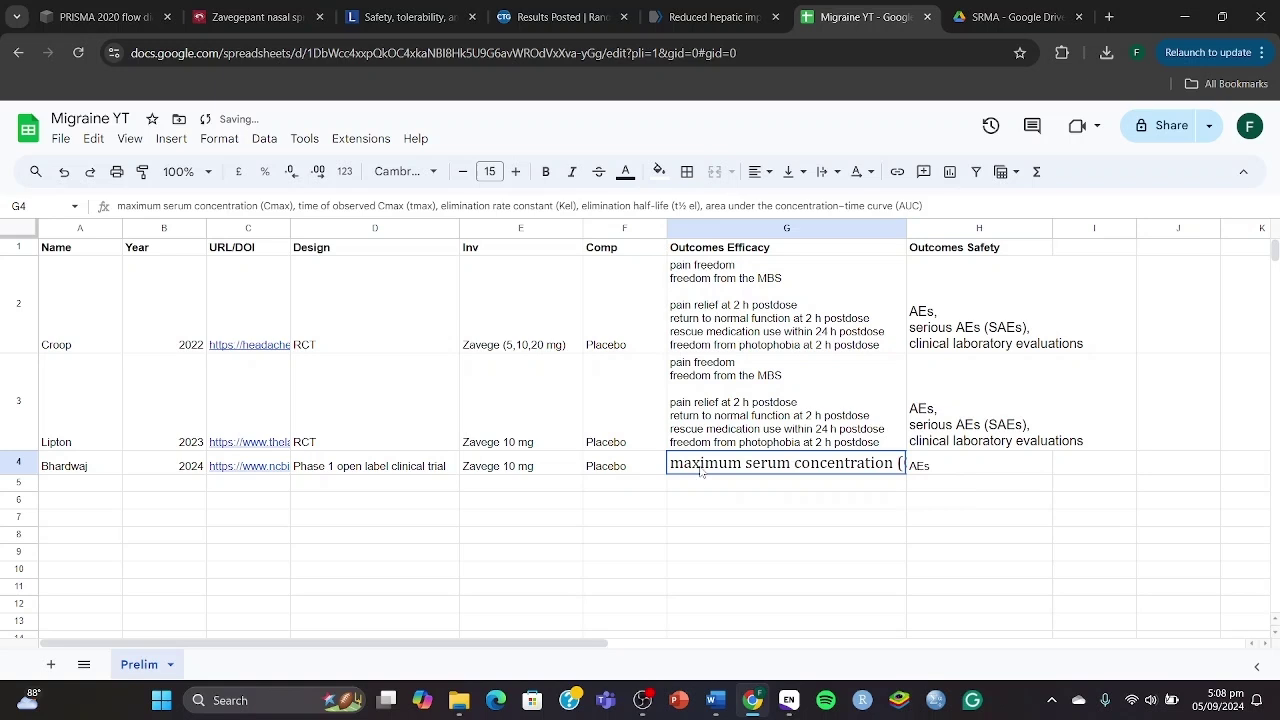
Split the text in G4 so each of the five pharmacokinetic parameters stands on its own line
left_click(958, 463)
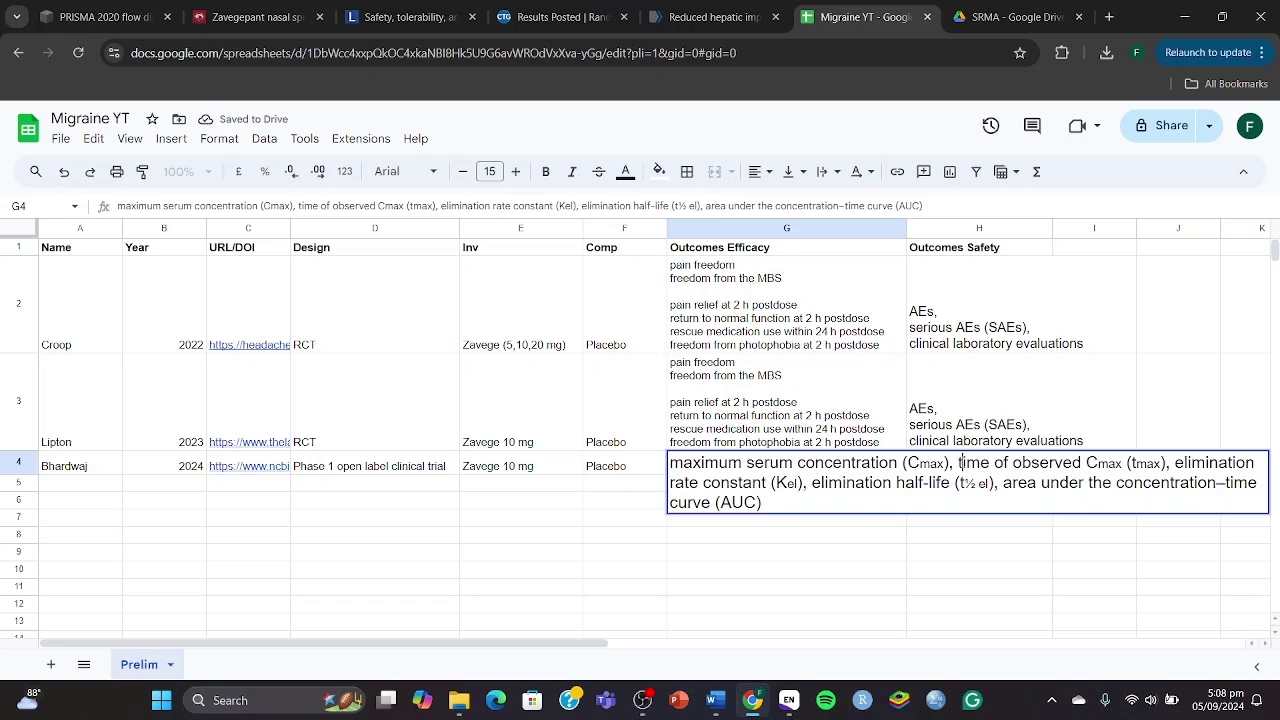
key("alt+Return")
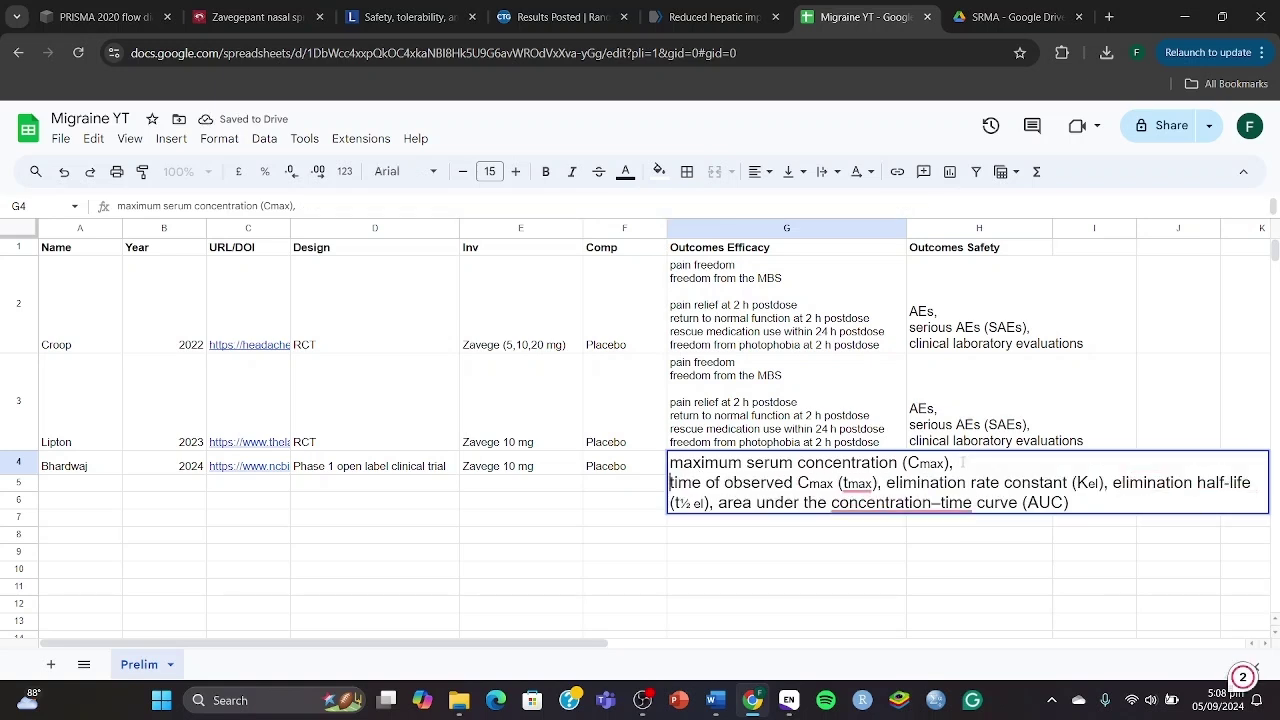
left_click(887, 482)
key("alt+Return")
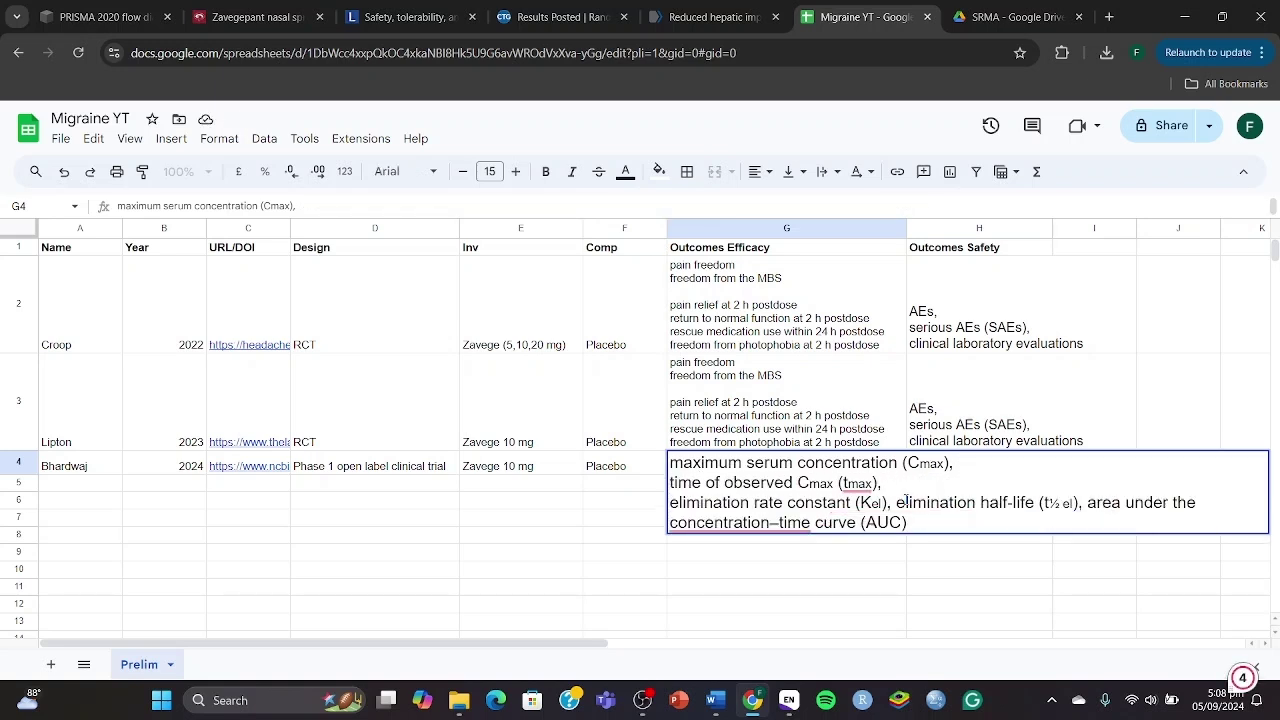
left_click(898, 502)
key("alt+Return")
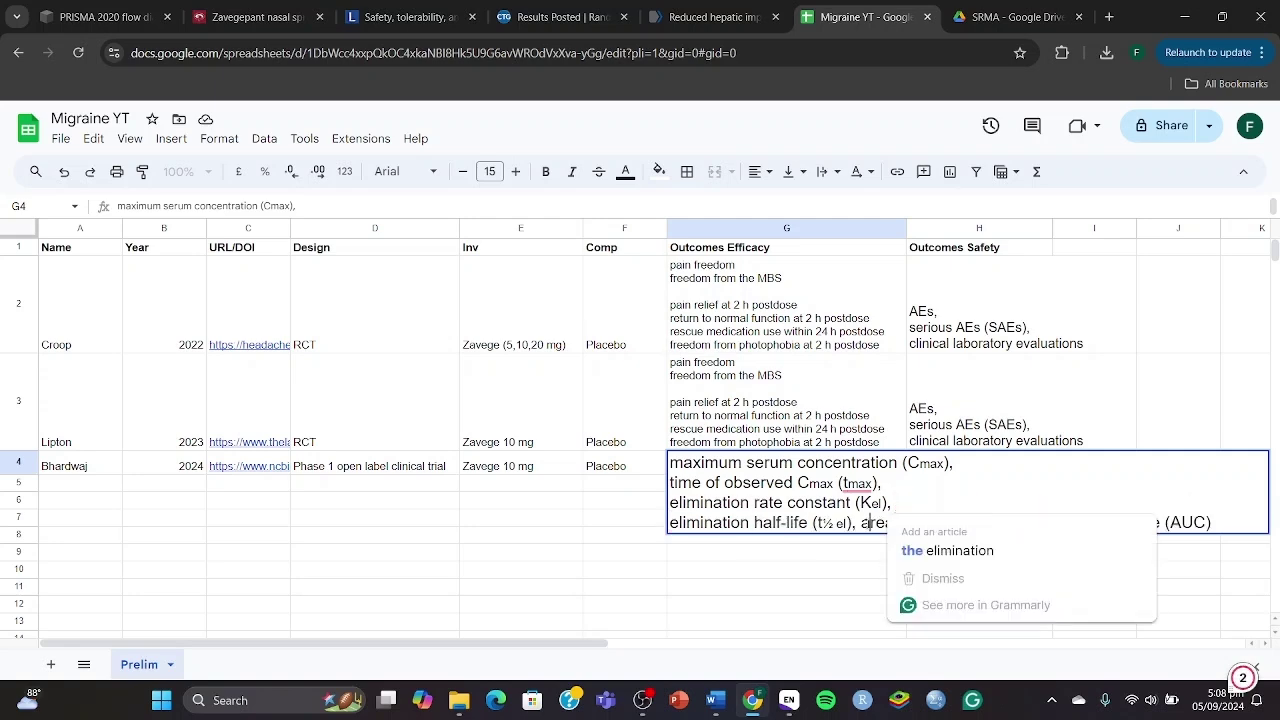
key("alt+Return")
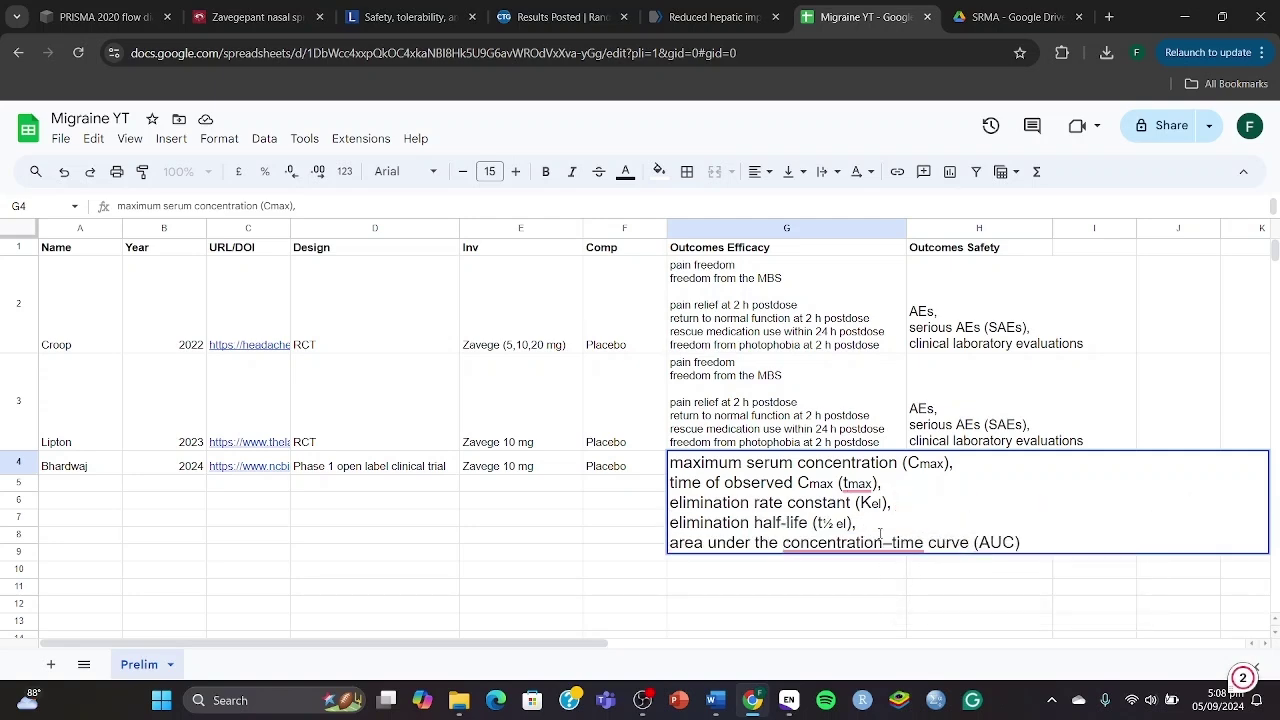
left_click(865, 582)
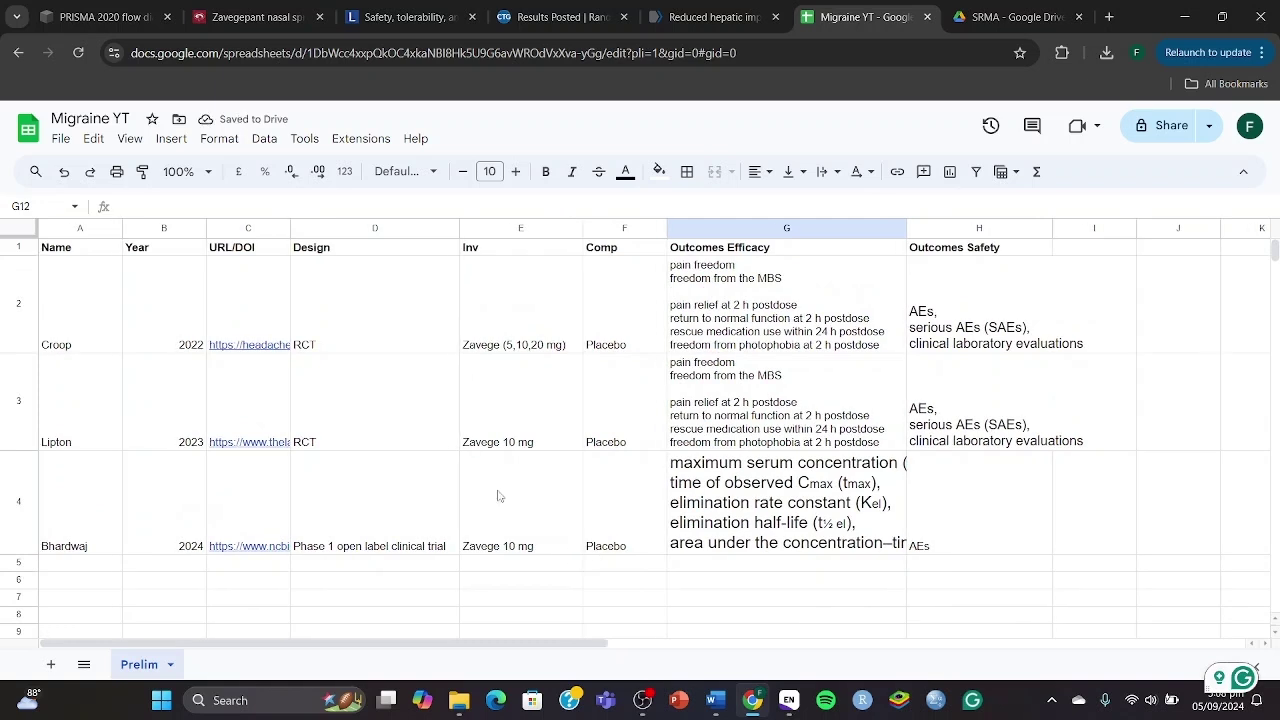
left_click(951, 531)
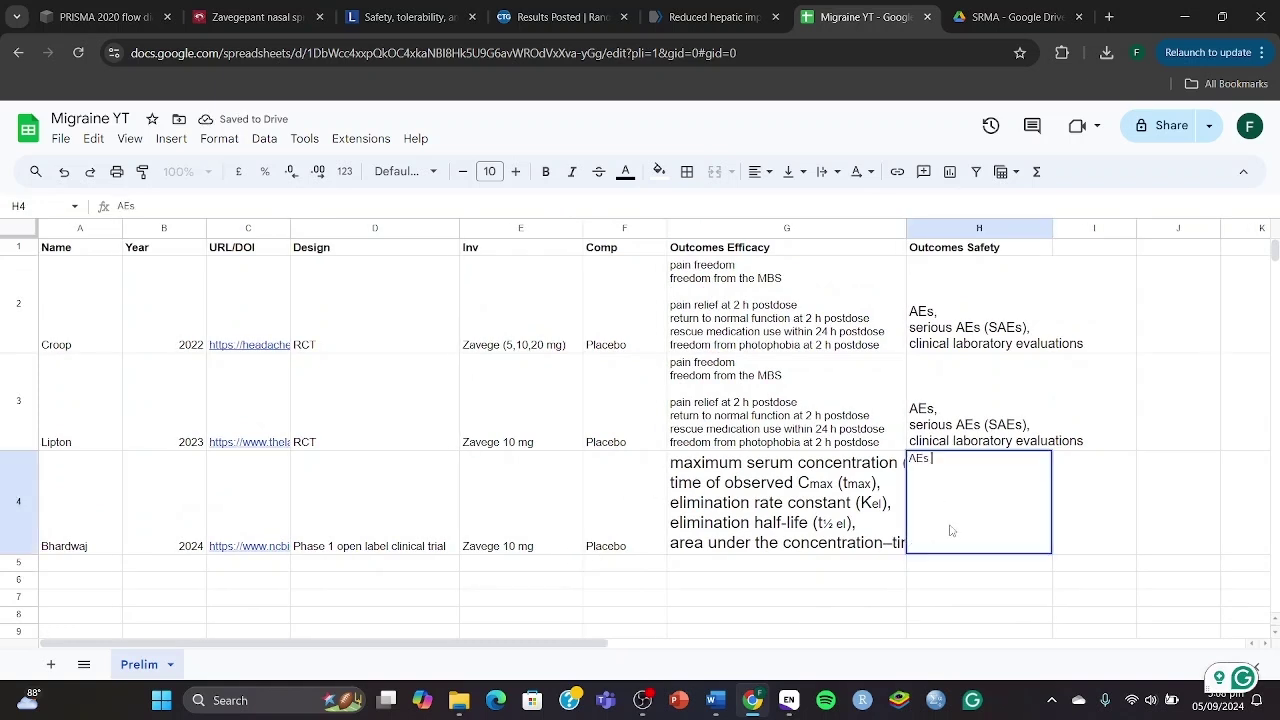
left_click(935, 581)
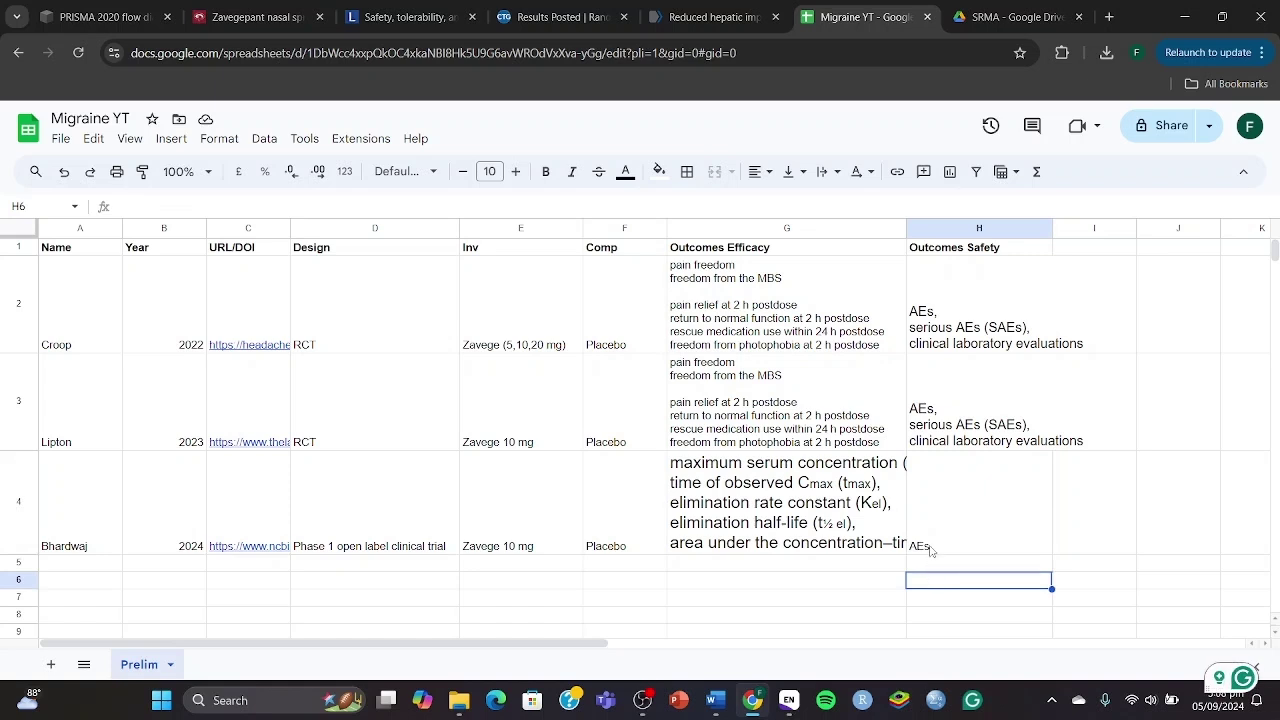
Compare the efficacy and safety outcomes of the studies in rows 2 and 3 with the outcomes in row 4
double_click(708, 288)
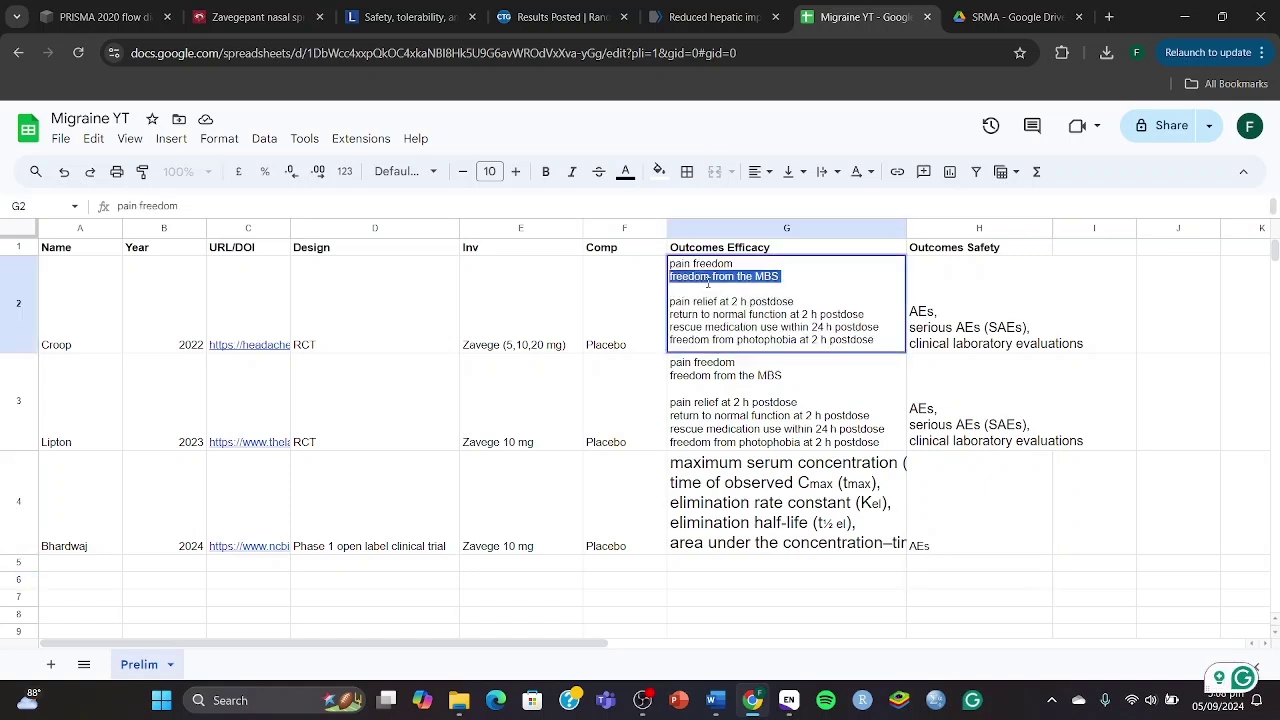
left_click(915, 299)
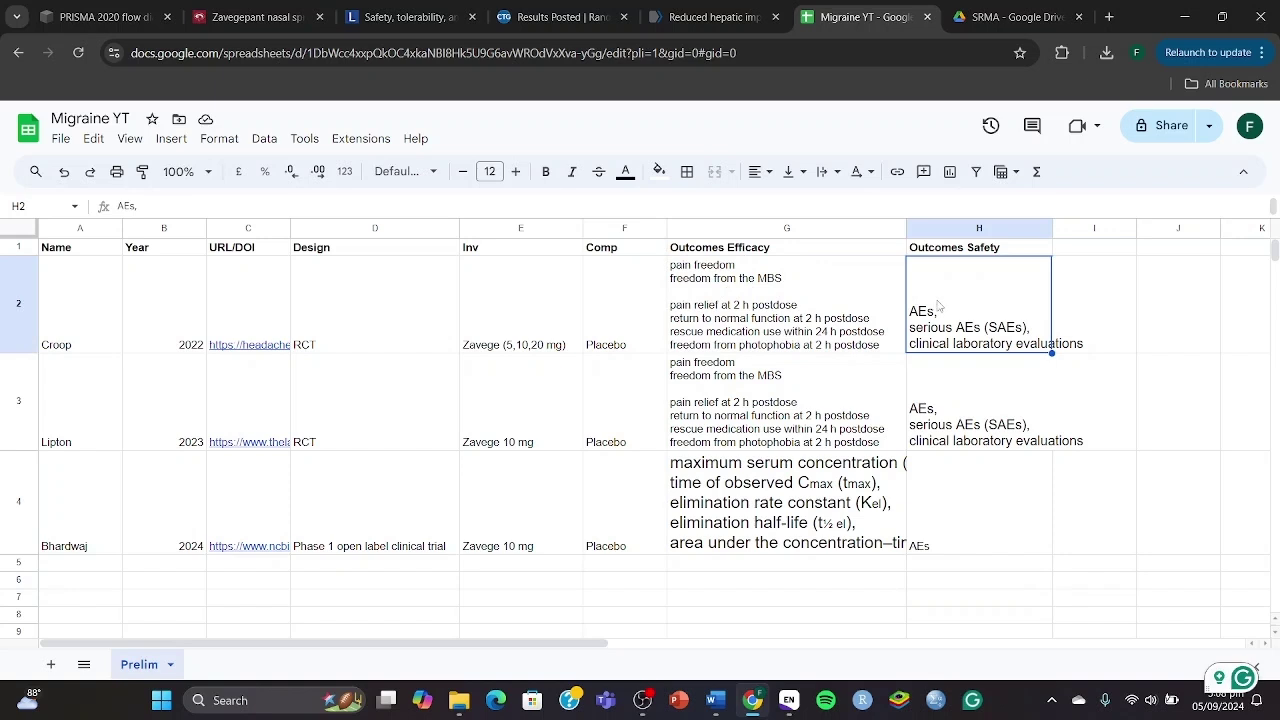
left_click(708, 290)
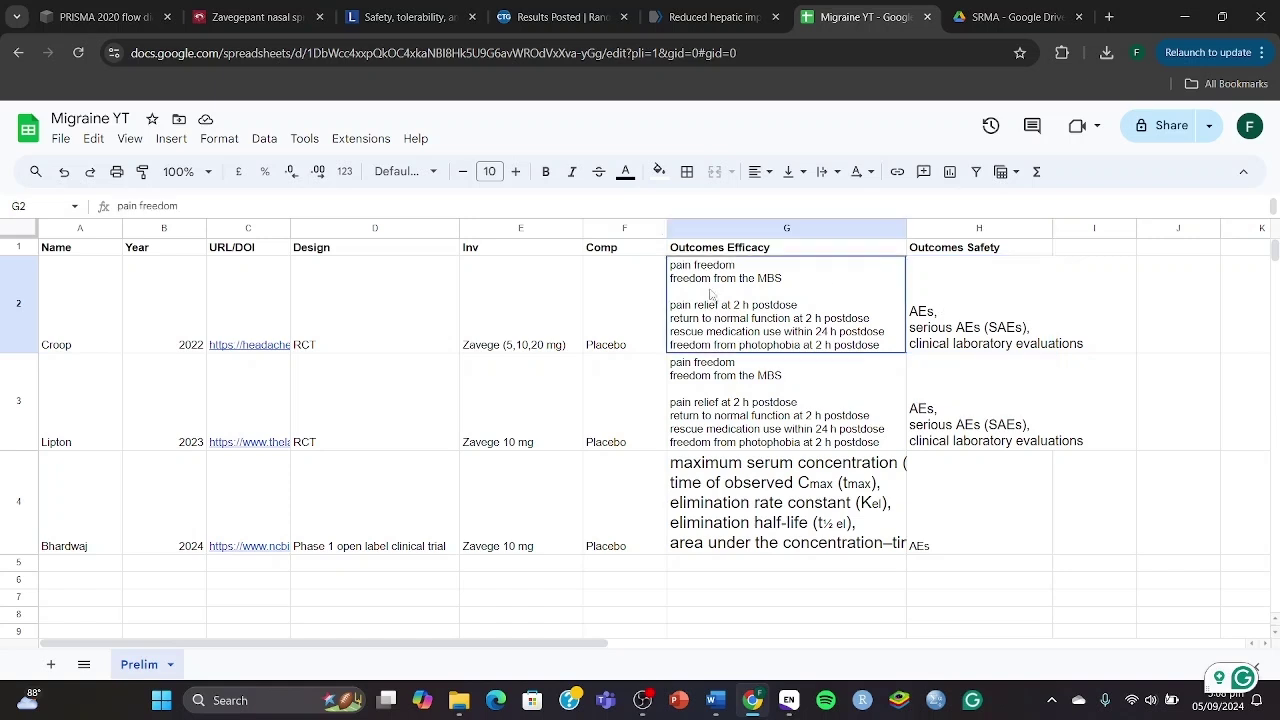
double_click(732, 368)
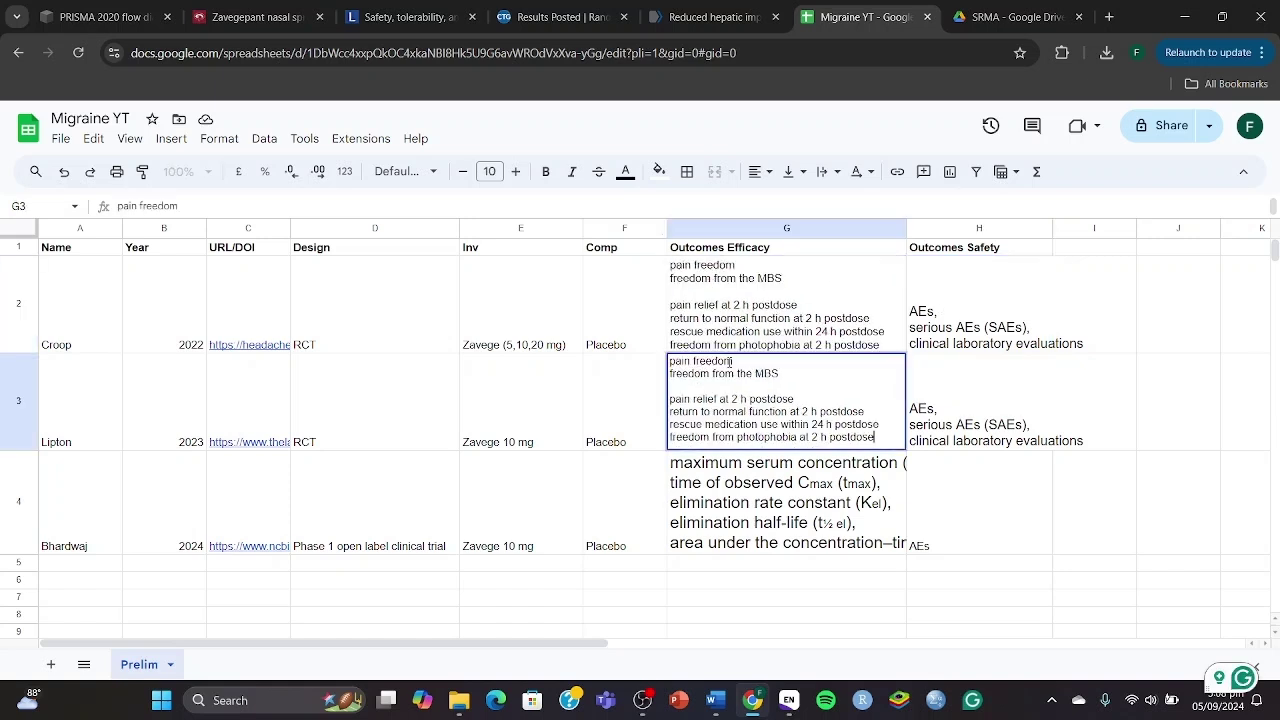
double_click(738, 316)
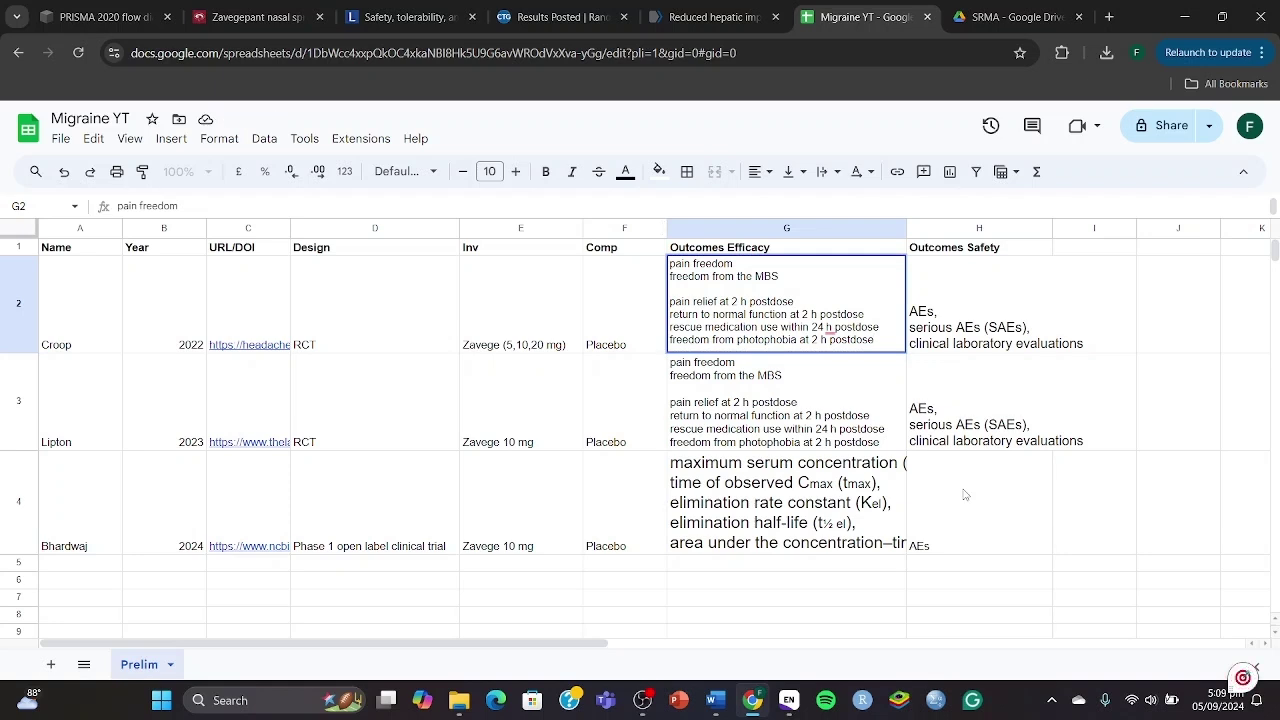
left_click(965, 494)
key("Right")
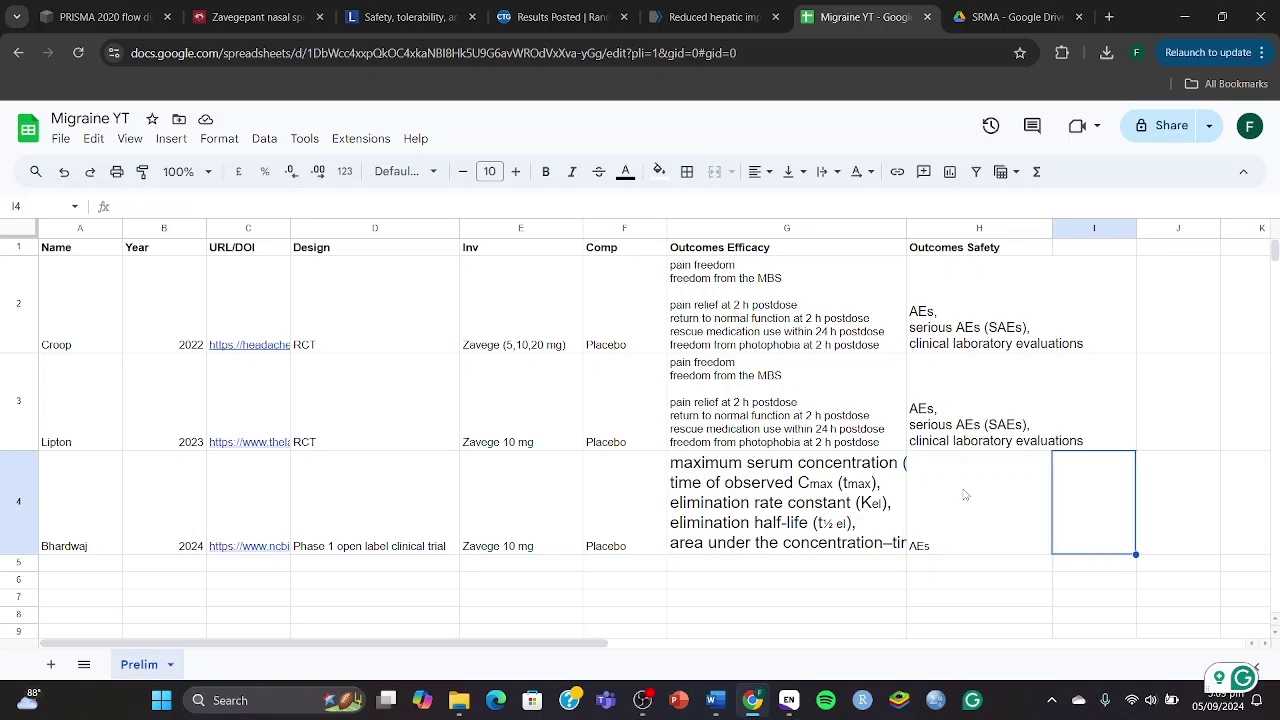
key("Left")
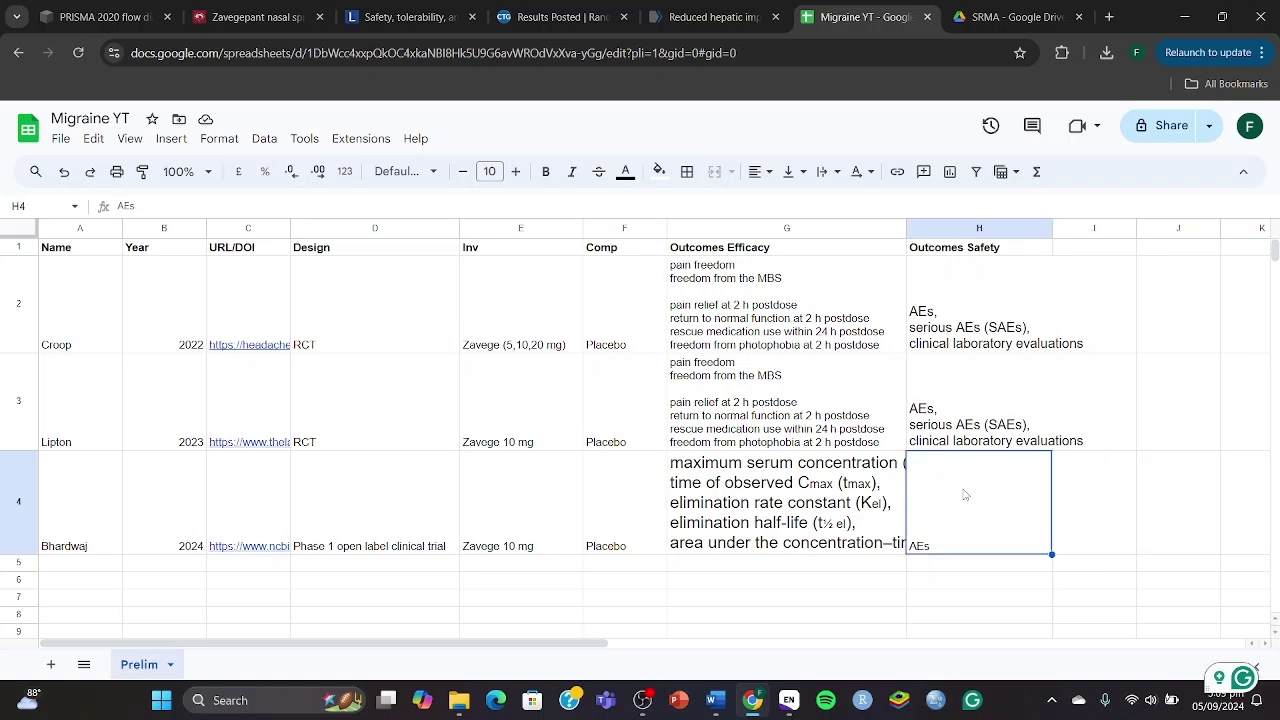
key("Left")
key("Left")
key("Left")
key("Left")
key("Left")
key("Left")
key("Left")
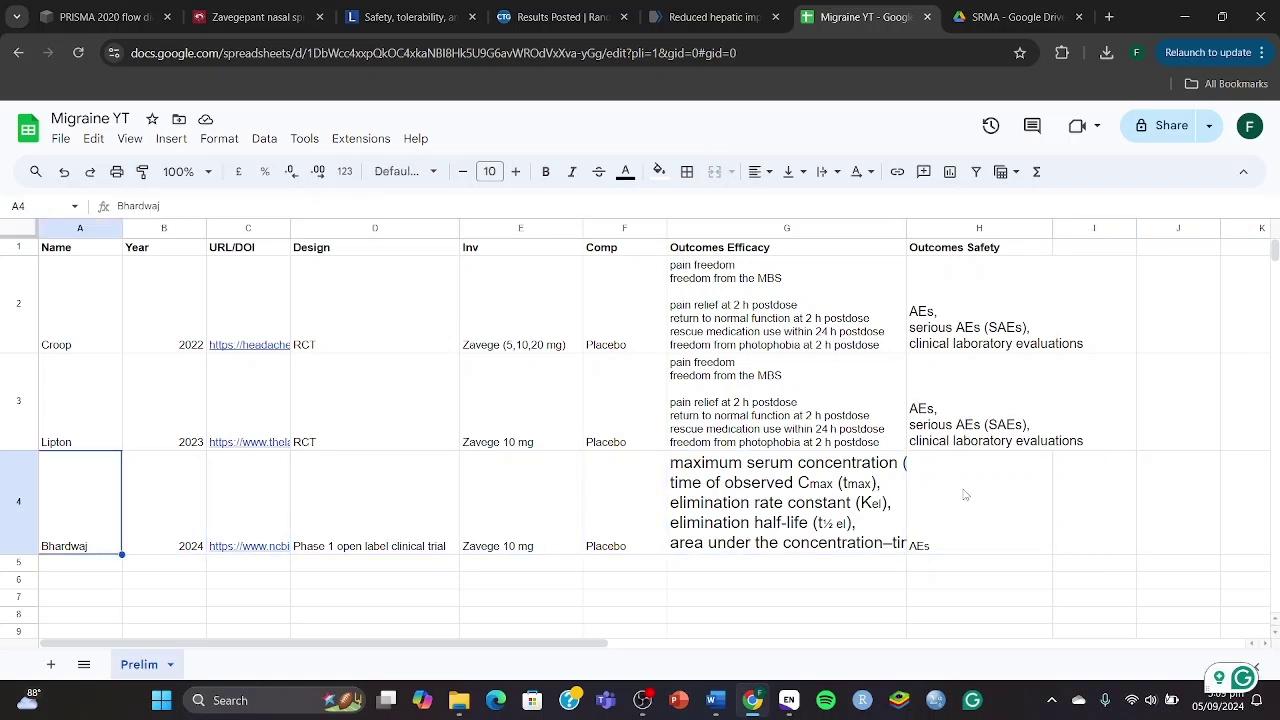
key("Right")
key("Right")
key("Right")
key("Right")
key("Right")
key("Right")
key("Right")
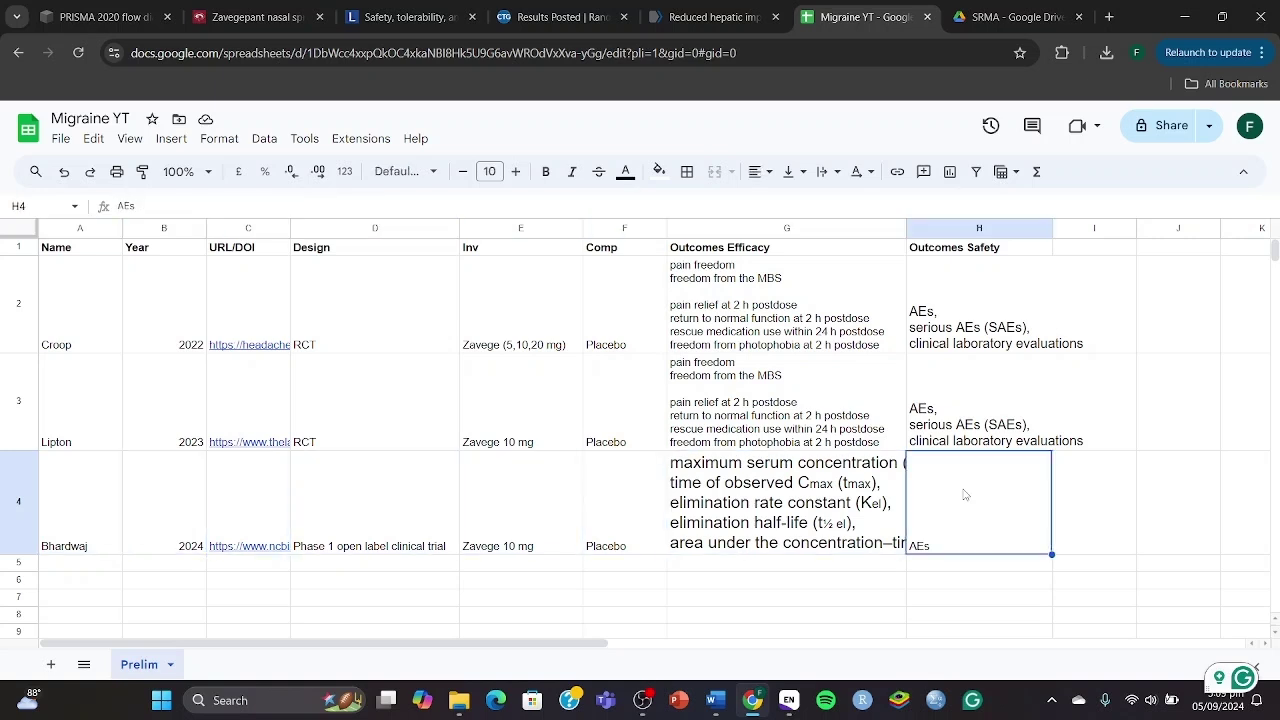
key("Left")
key("Left")
key("Left")
key("Left")
key("Left")
key("Left")
key("Left")
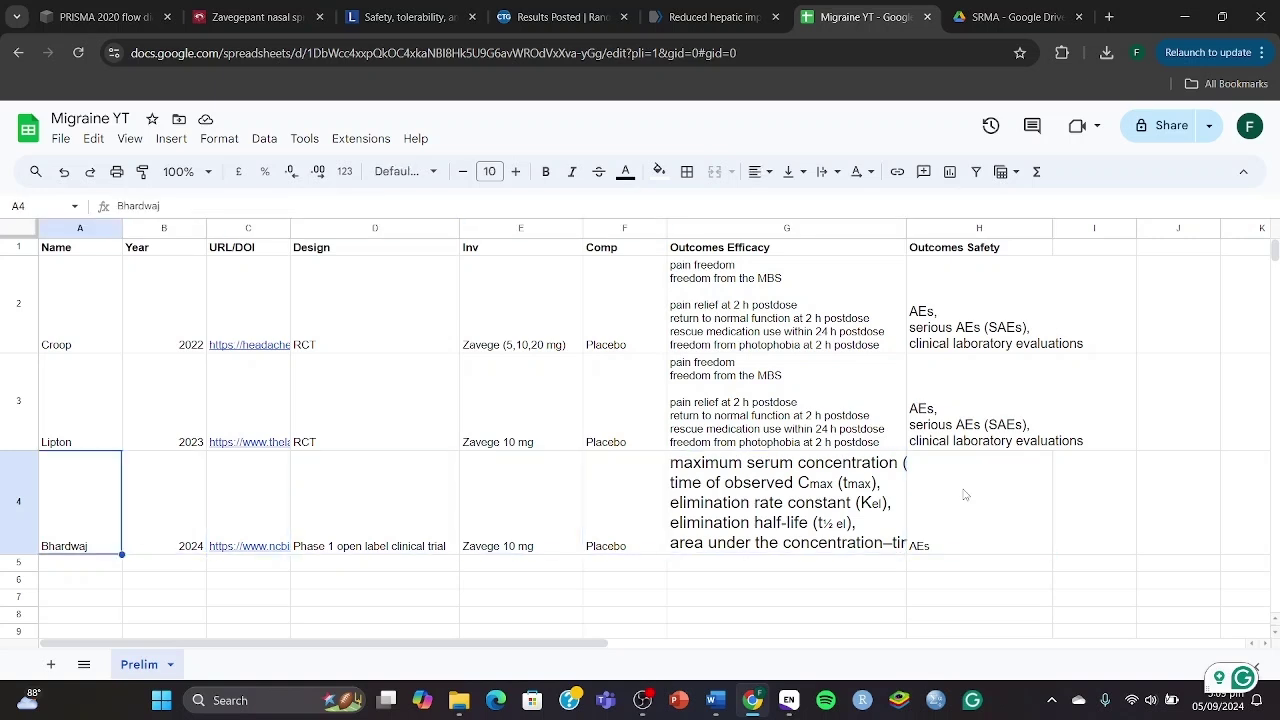
key("Down")
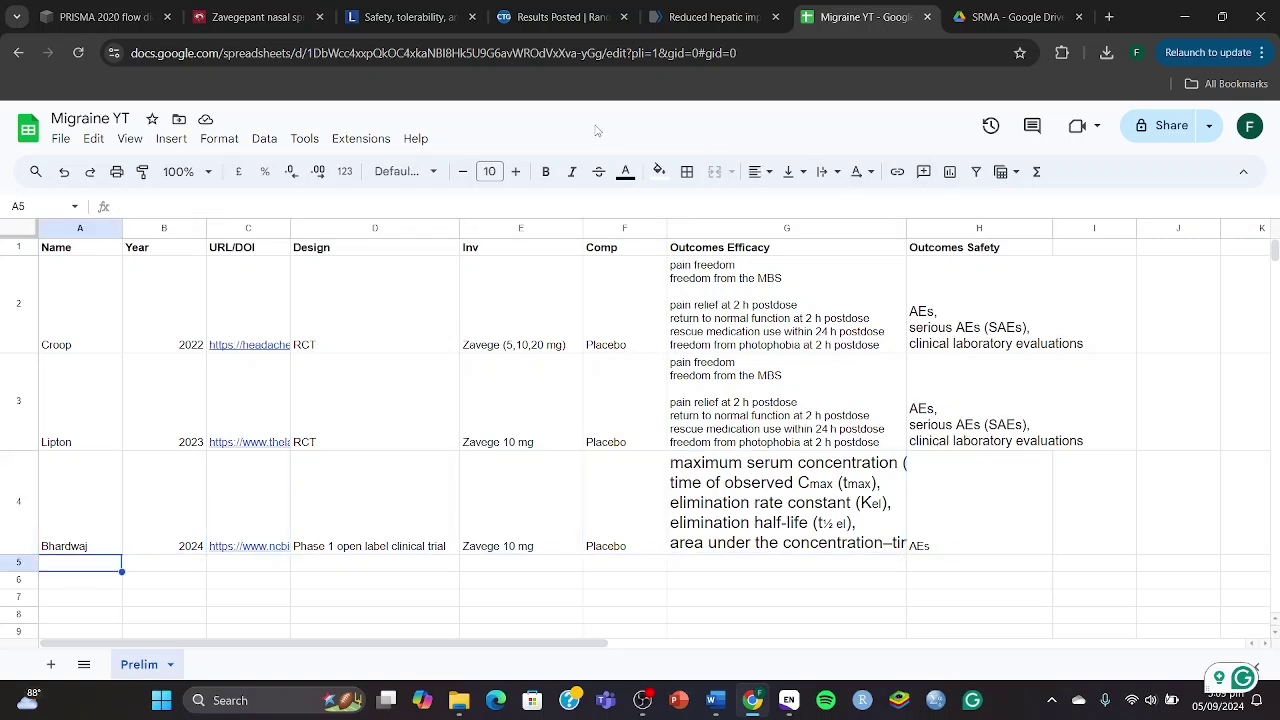
Fill the whole of row 4, the 2024 hepatic impairment study, with light red
left_click(20, 540)
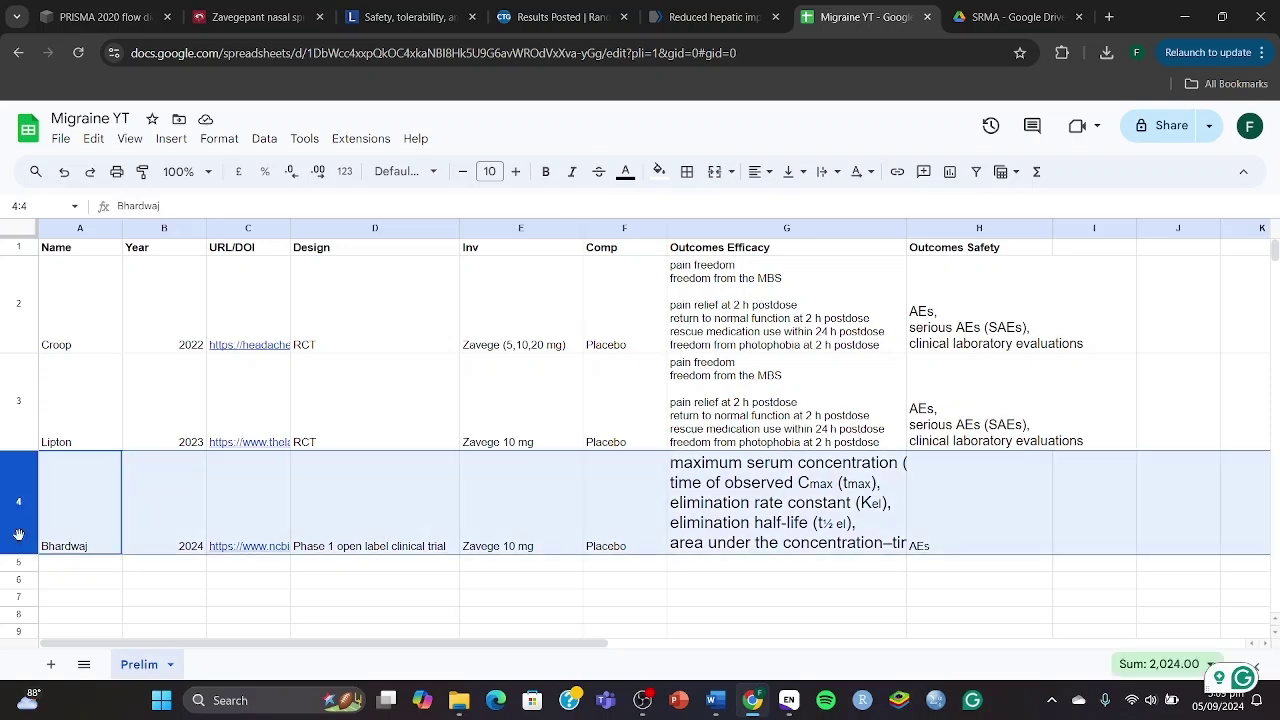
left_click(659, 172)
left_click(684, 268)
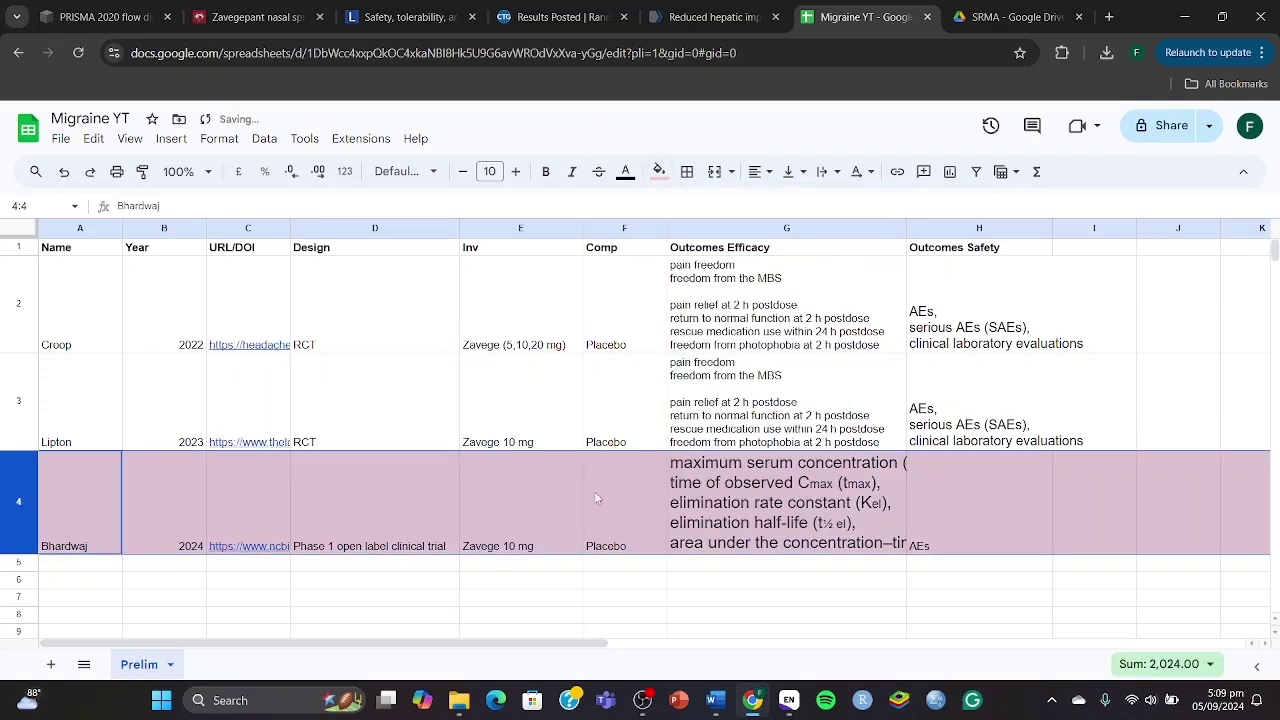
Switch to EndNote and add the 2024 hepatic impairment reference from the secondary Included group to the wrong outcomes group
left_click(387, 700)
left_click(628, 218)
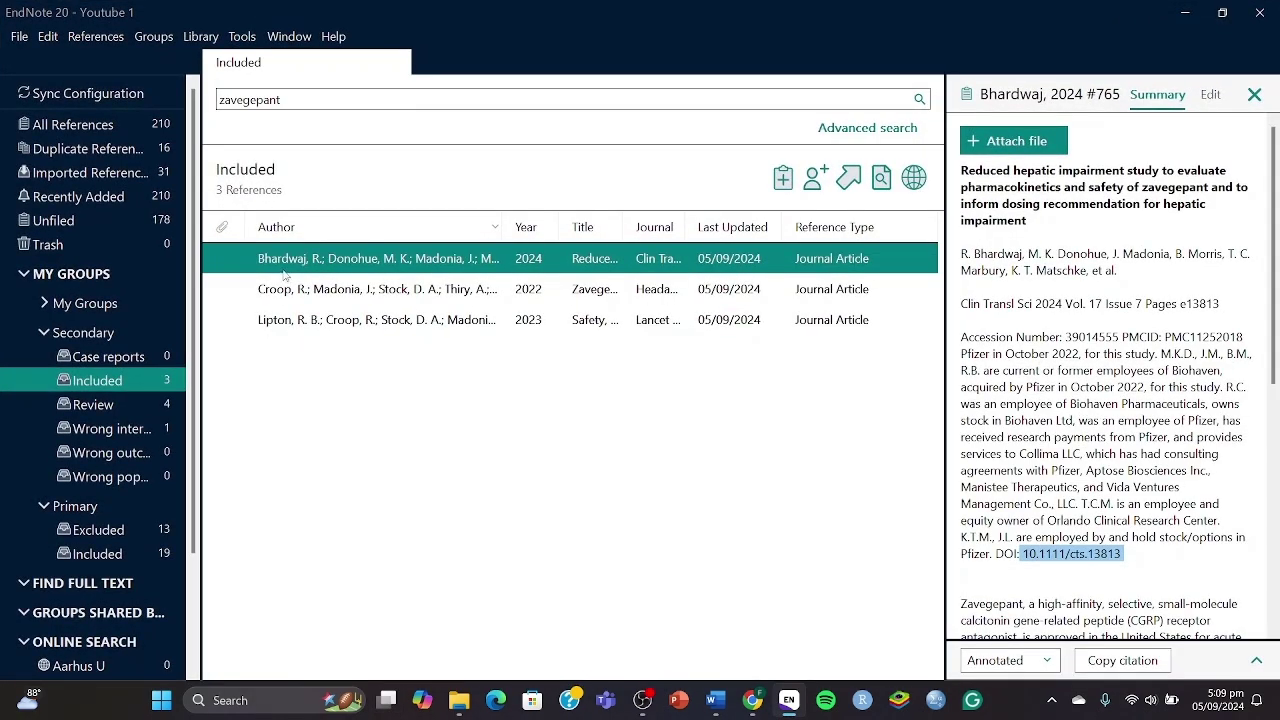
key("Down")
key("Down")
left_click_drag(300, 262, 141, 453)
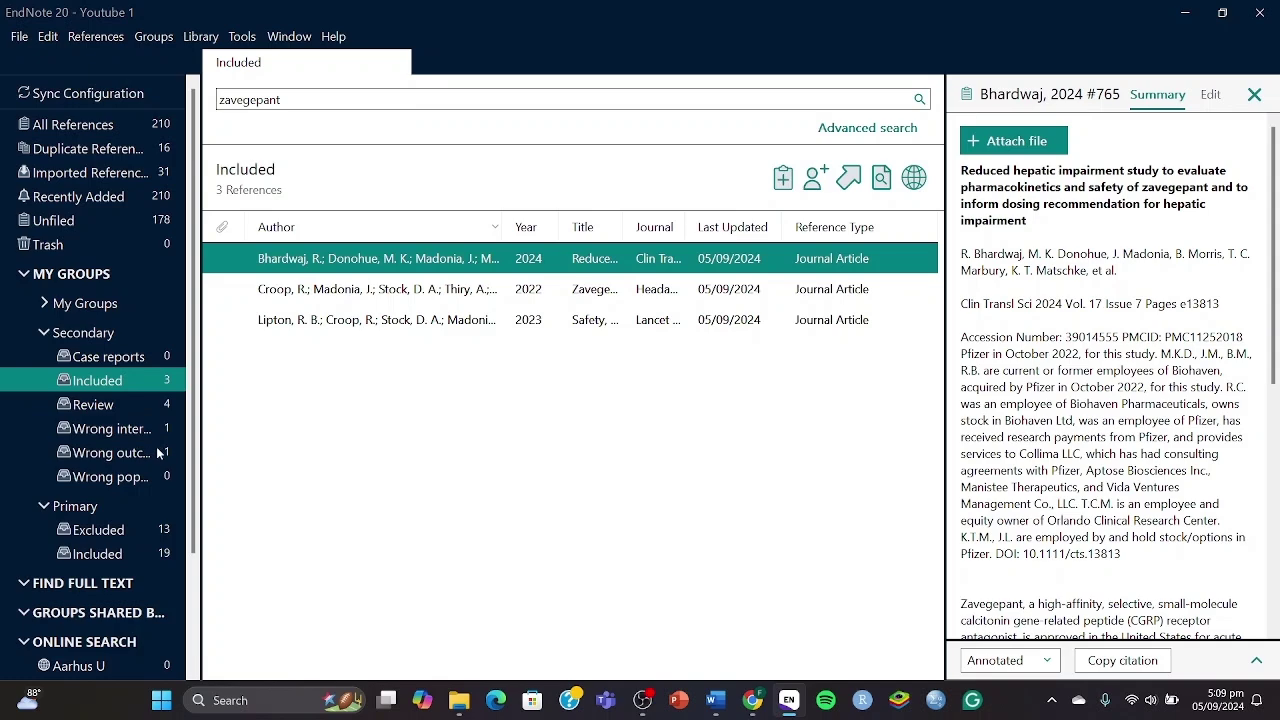
Return to the Migraine YT spreadsheet and enter two example author names in the Name column, in A5 and A6
key("super+Tab")
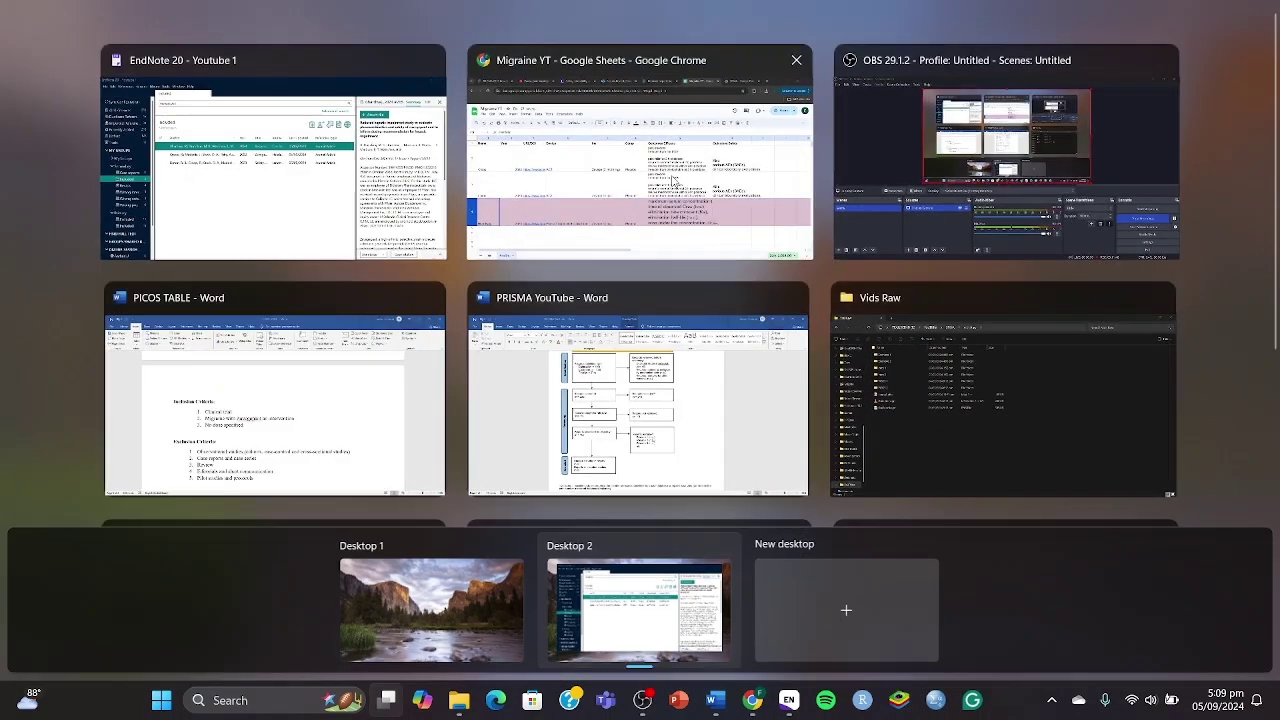
key("Right")
key("Return")
left_click(62, 568)
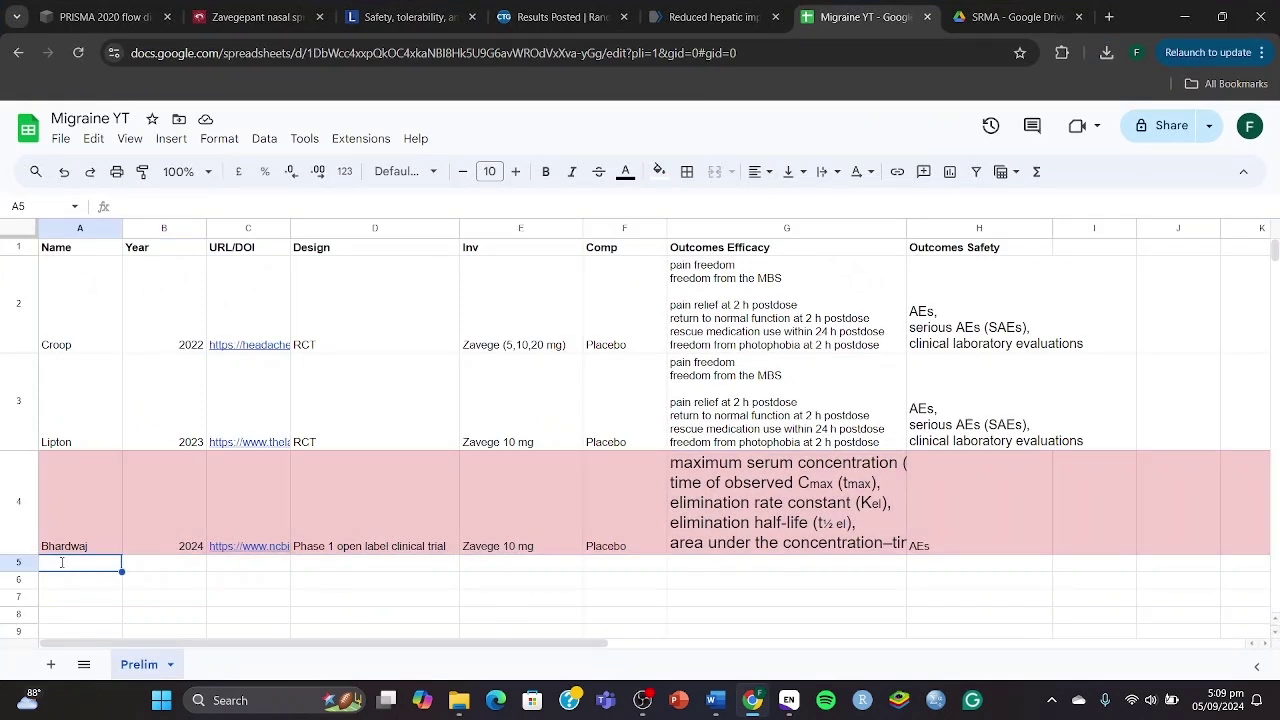
type("faiz")
type("Faizqn")
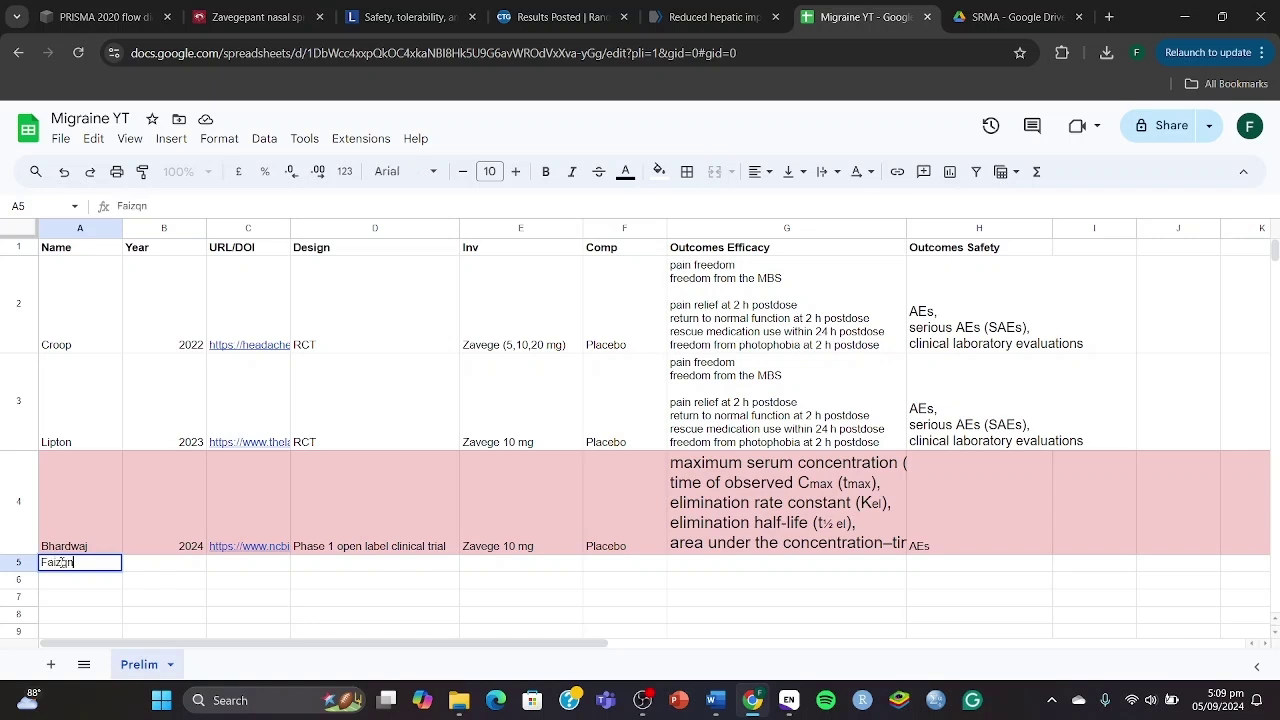
key("BackSpace")
key("BackSpace")
key("BackSpace")
key("BackSpace")
key("BackSpace")
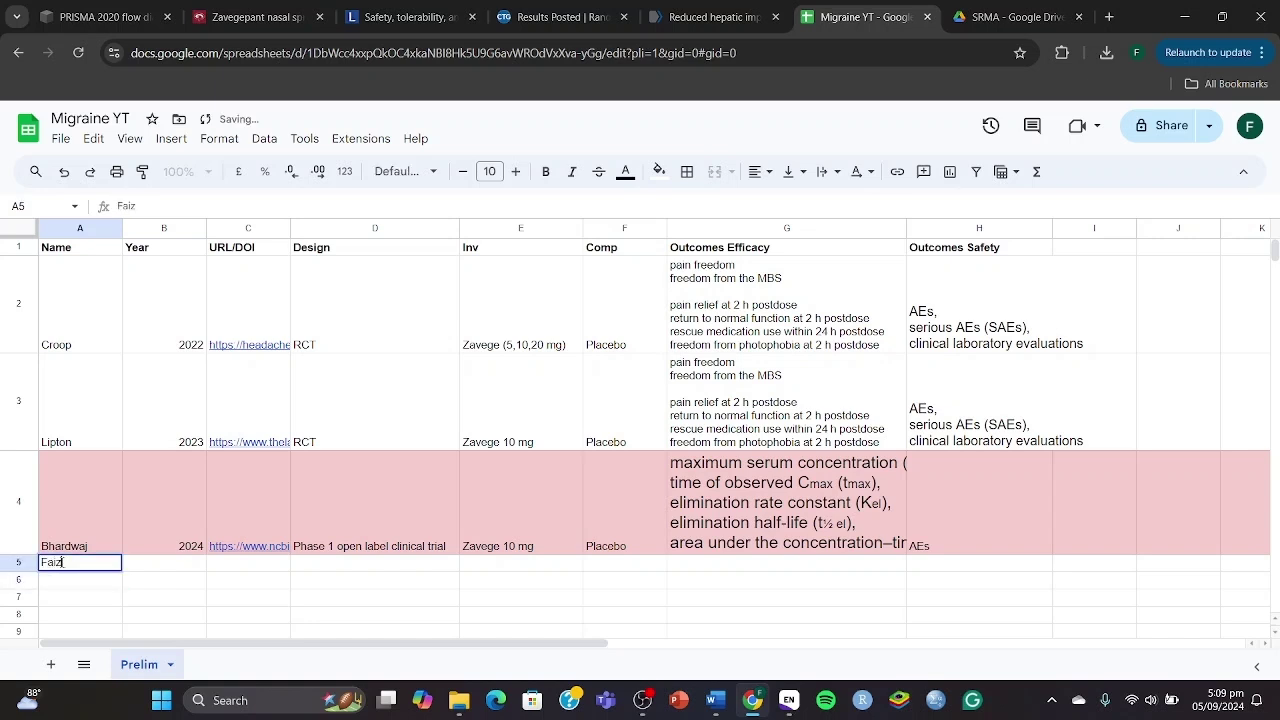
type("aizan")
key("Return")
type("Shahzad")
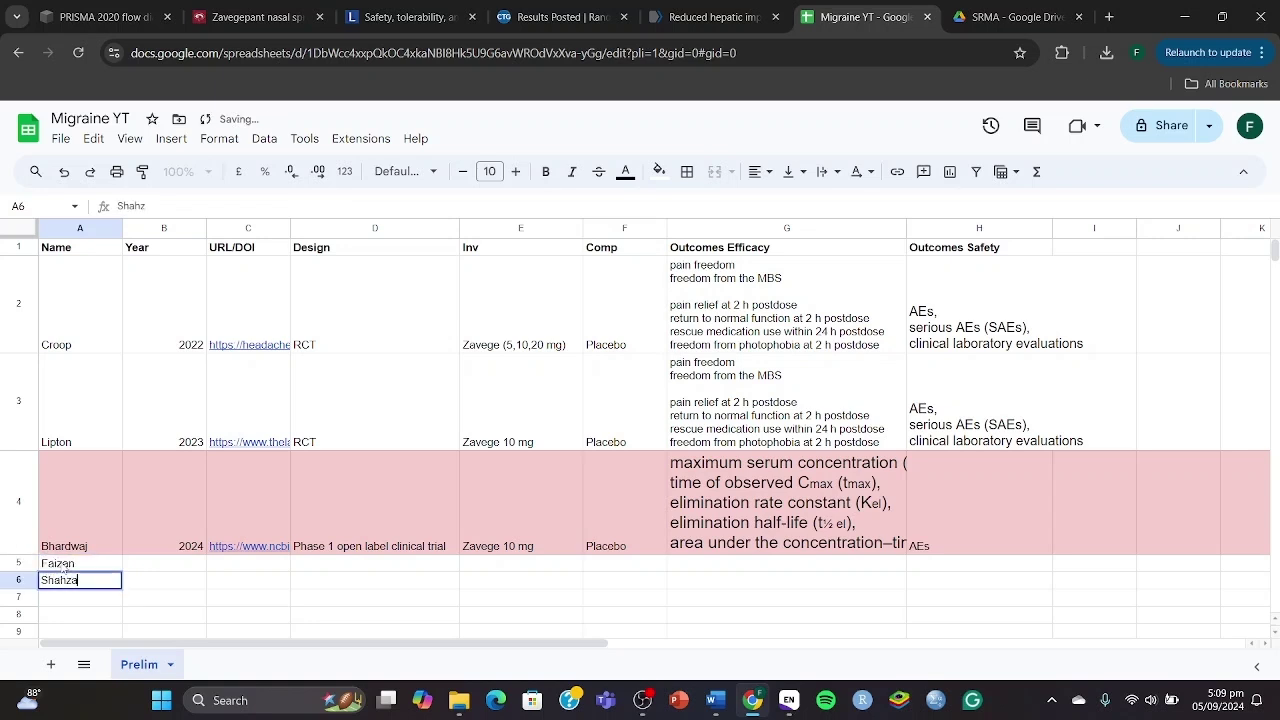
Copy the efficacy outcomes text from G2 into G5 and G6 for the two example studies
left_click(732, 335)
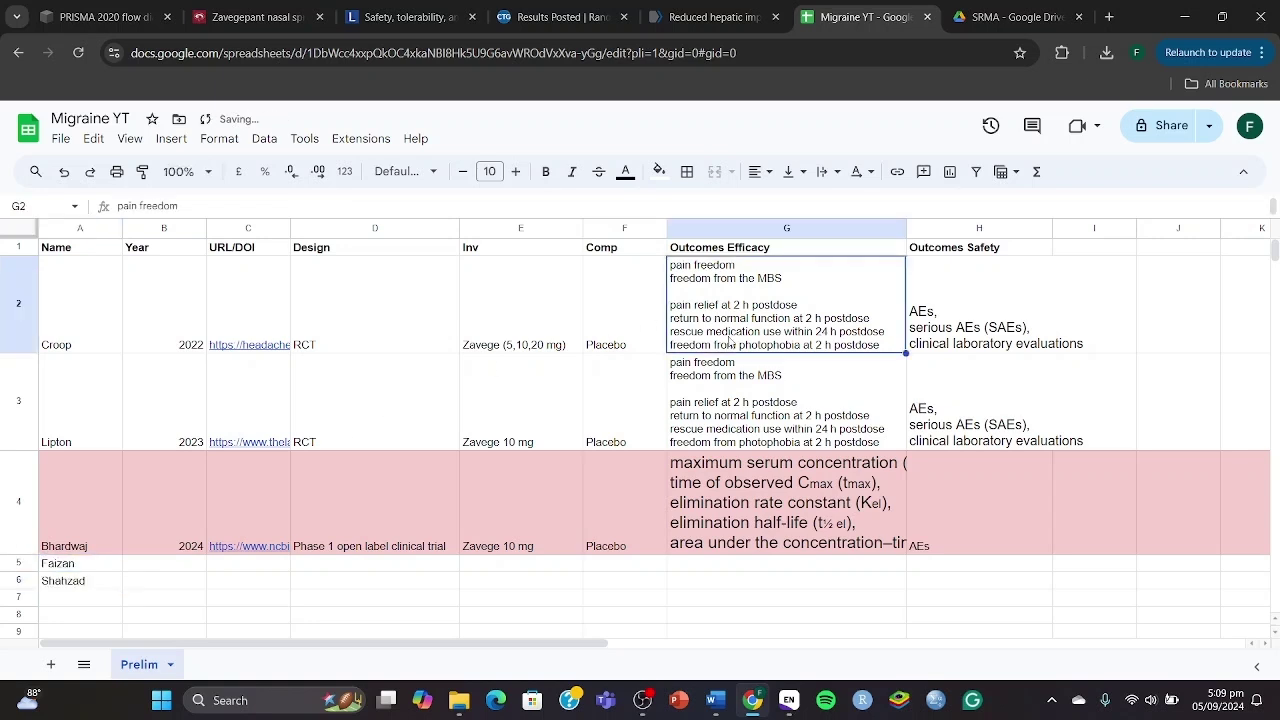
double_click(730, 330)
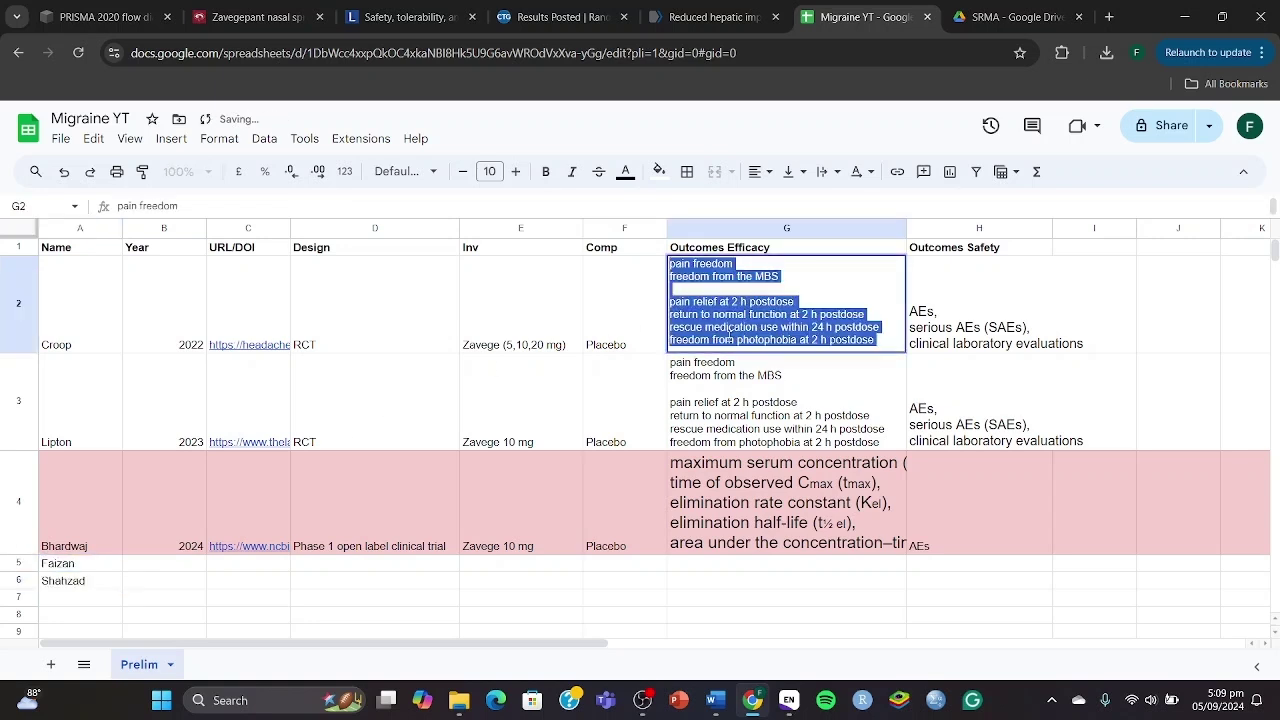
key("ctrl+c")
left_click(705, 564)
key("ctrl+v")
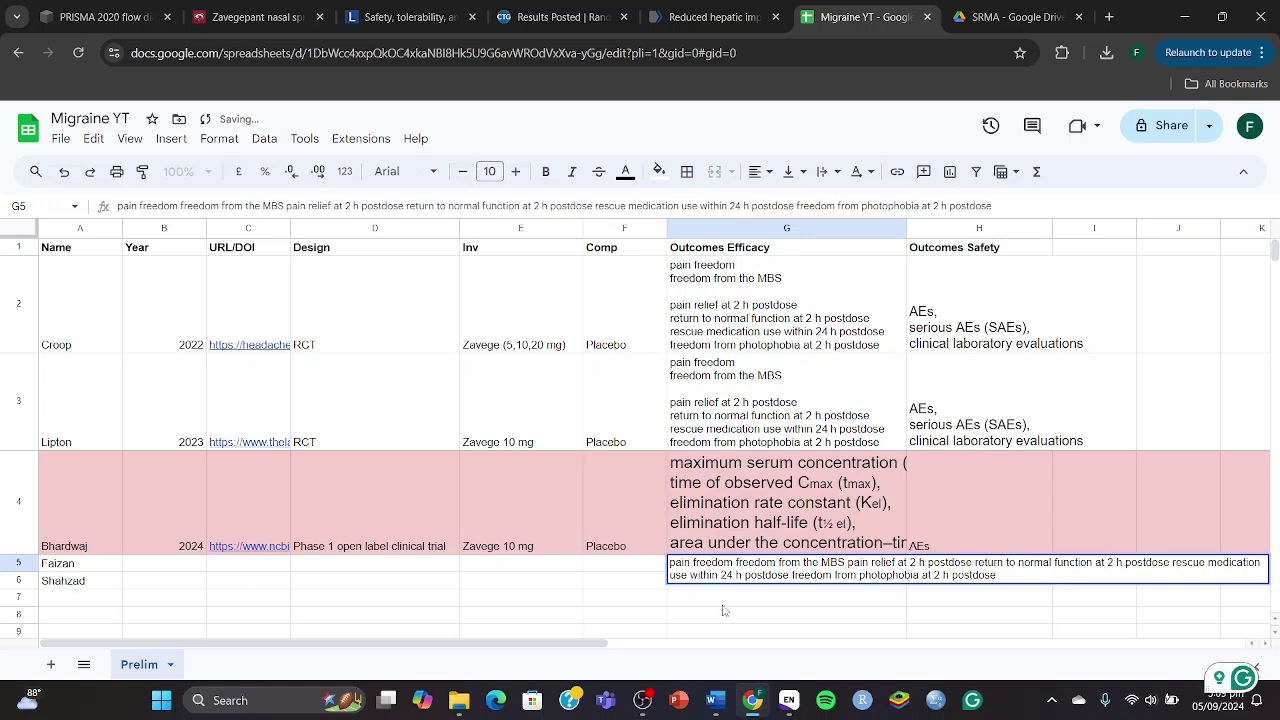
key("Return")
key("ctrl+v")
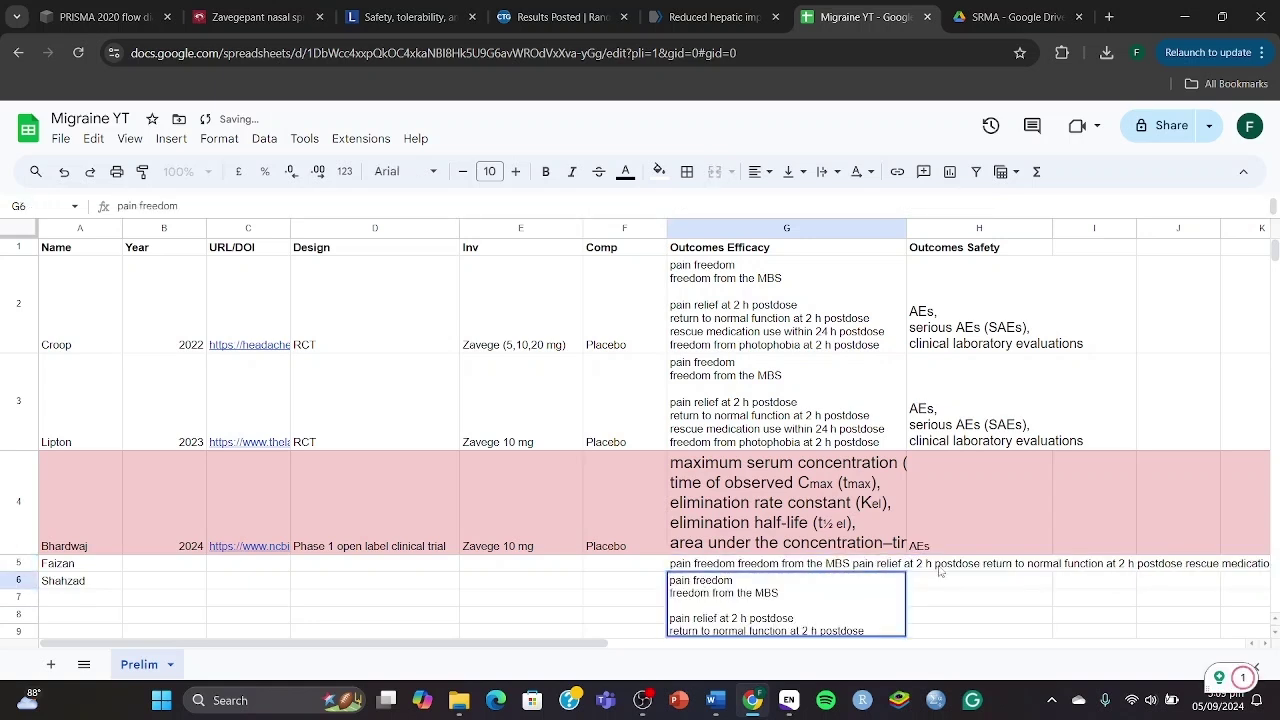
Copy the safety outcomes text (AEs, serious AEs, clinical laboratory evaluations) from H2 into H5 and H6
left_click(940, 333)
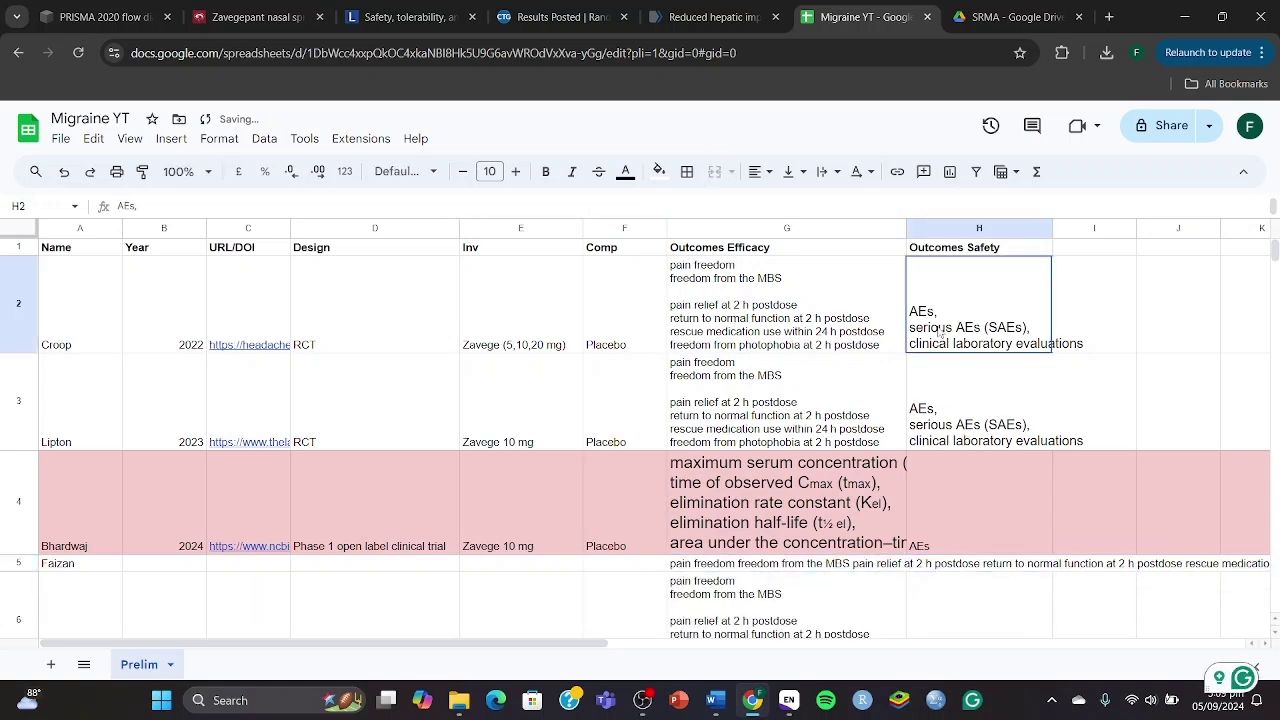
triple_click(940, 333)
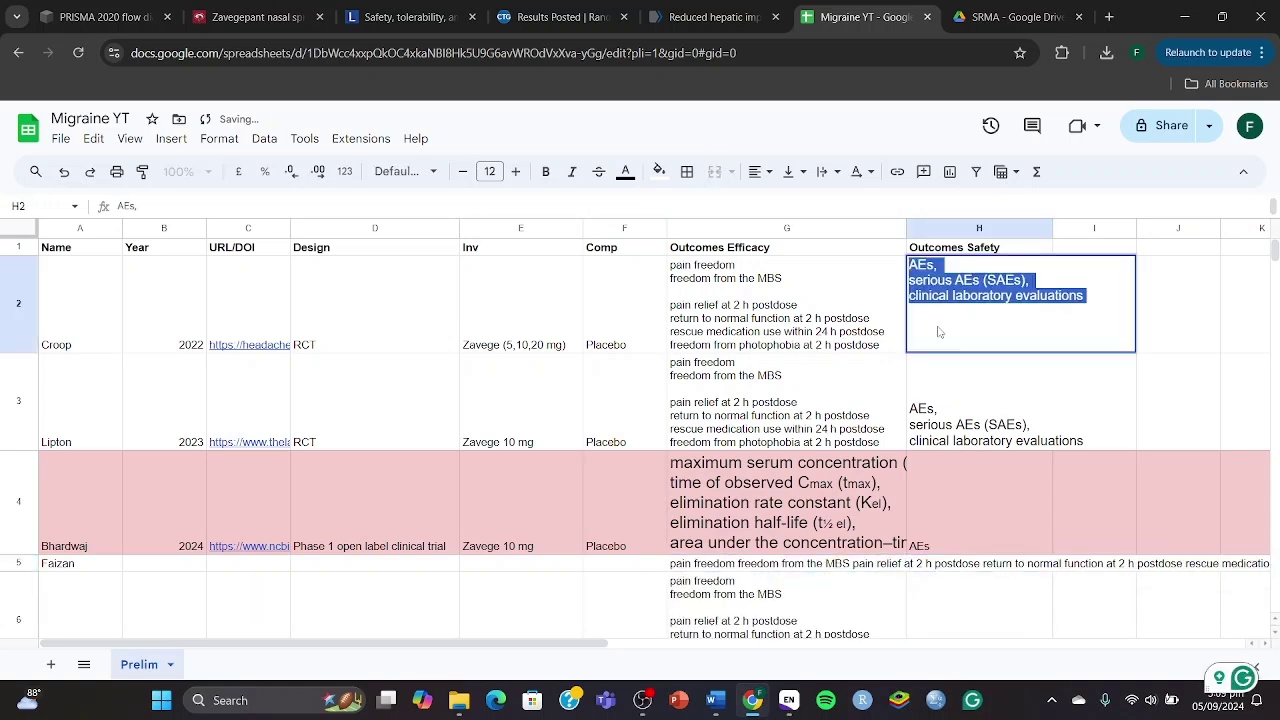
key("ctrl+c")
left_click(937, 566)
key("ctrl+v")
left_click(940, 587)
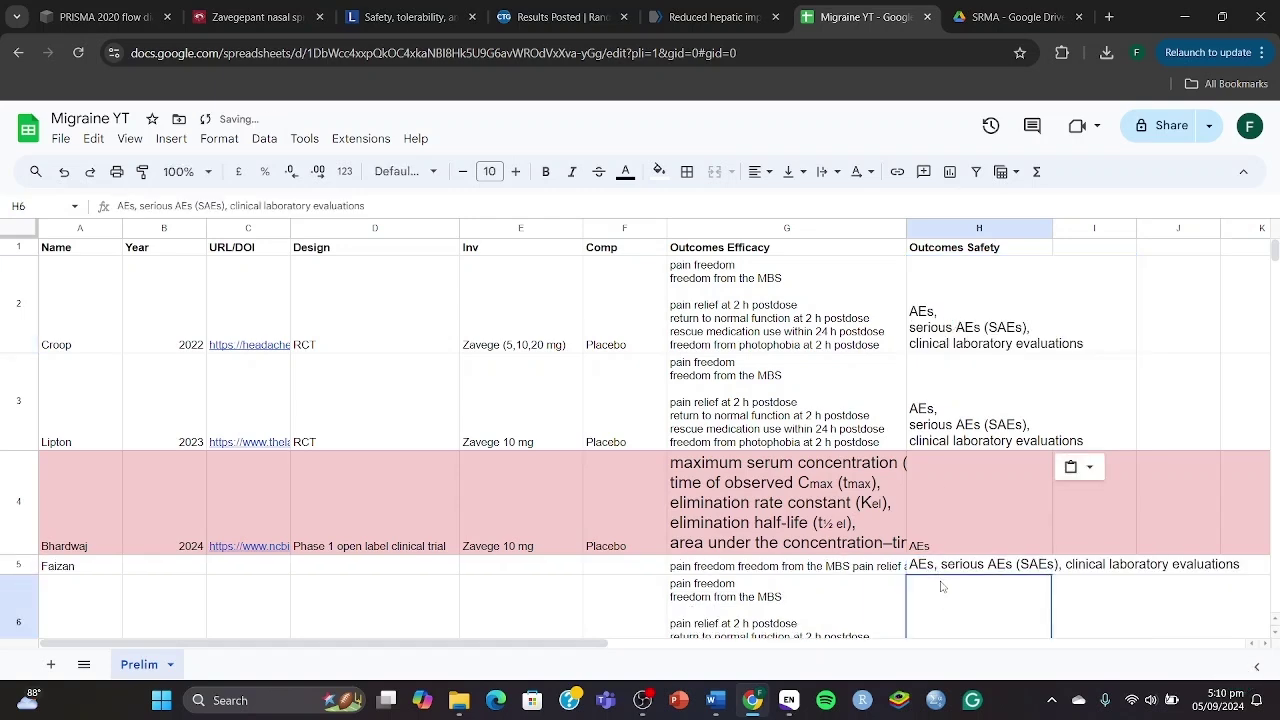
Copy the intervention Zavege (5,10,20 mg) from E2 into E5 and E6
scroll(523, 350, "up", 3)
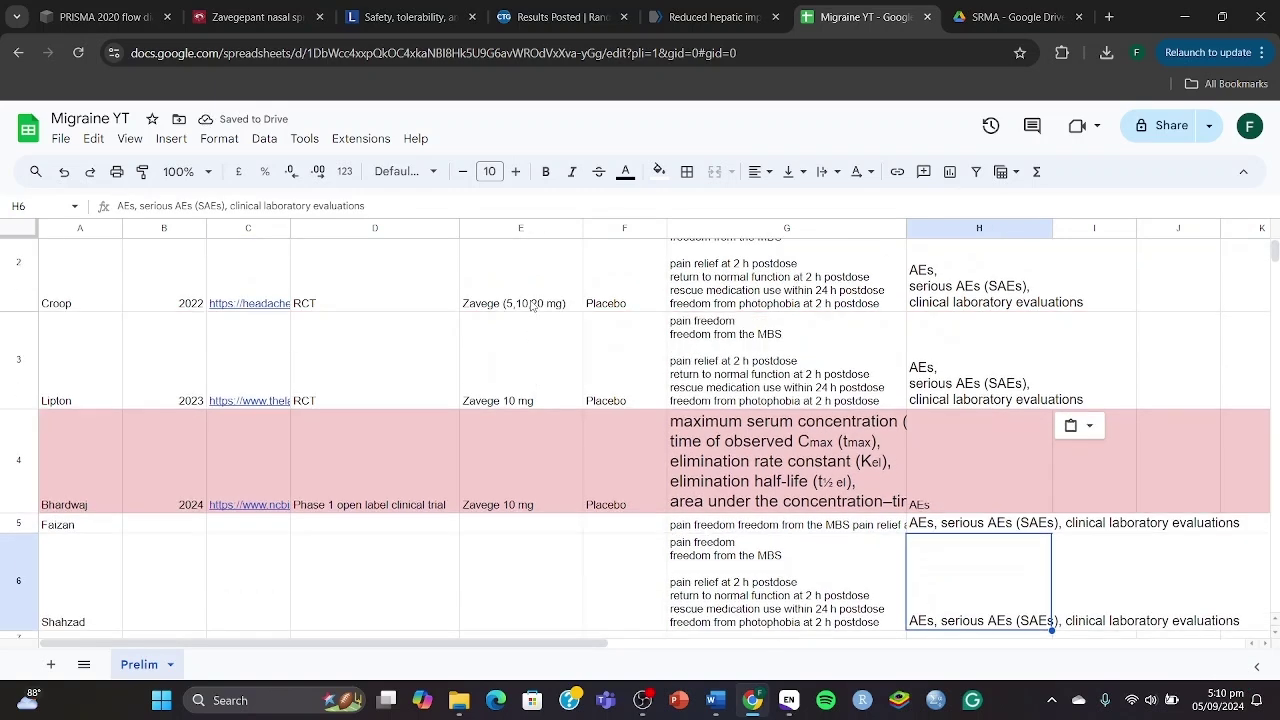
left_click(522, 316)
scroll(522, 316, "down", 3)
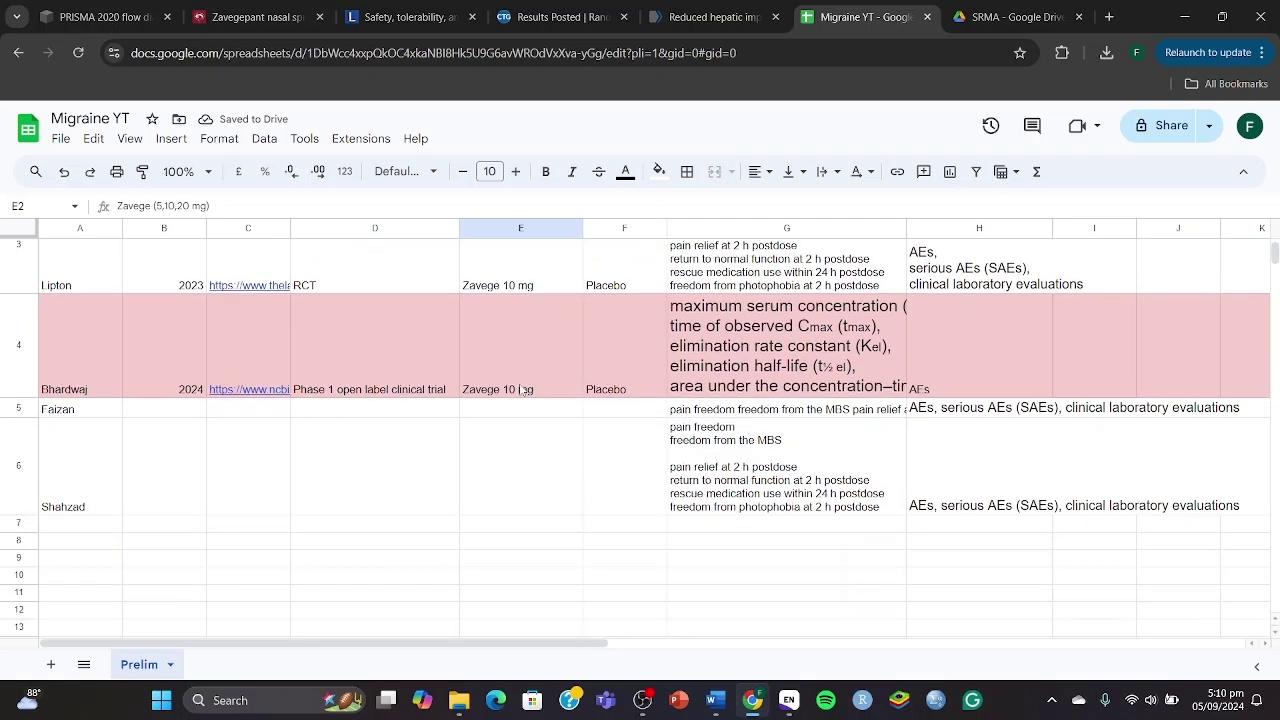
left_click(507, 394)
key("Down")
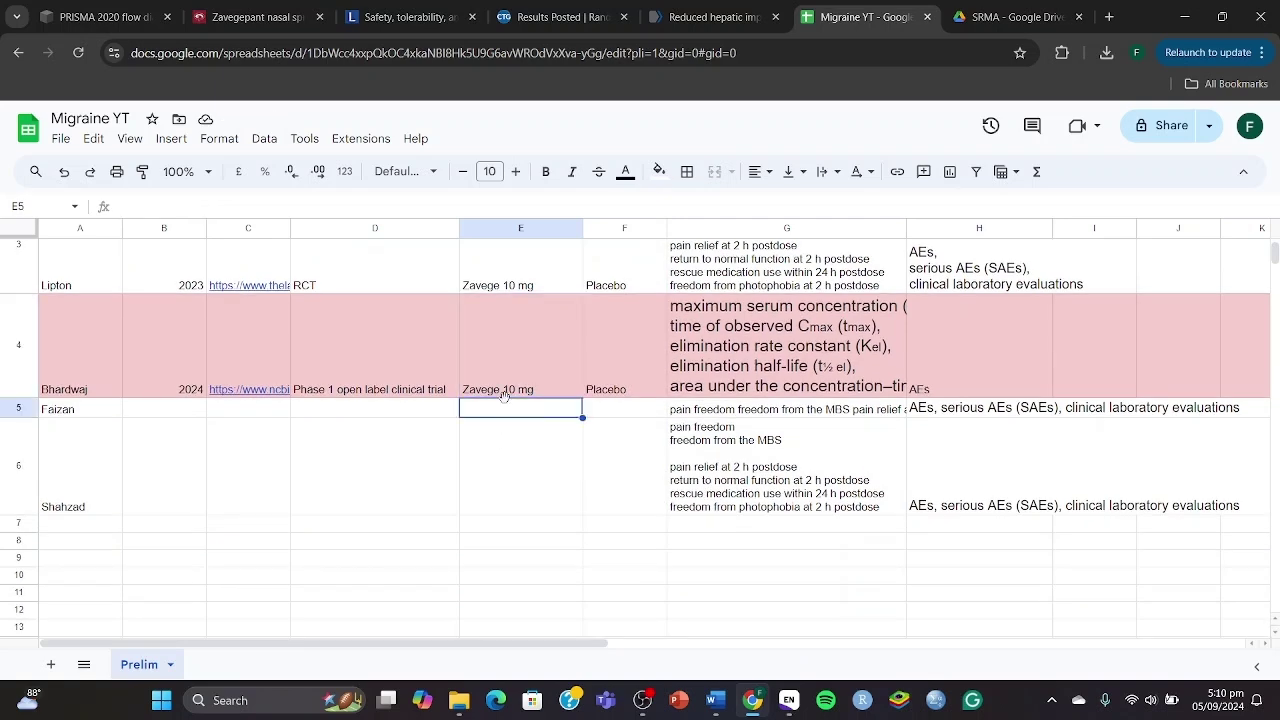
key("ctrl+v")
key("Down")
key("ctrl+v")
left_click(862, 560)
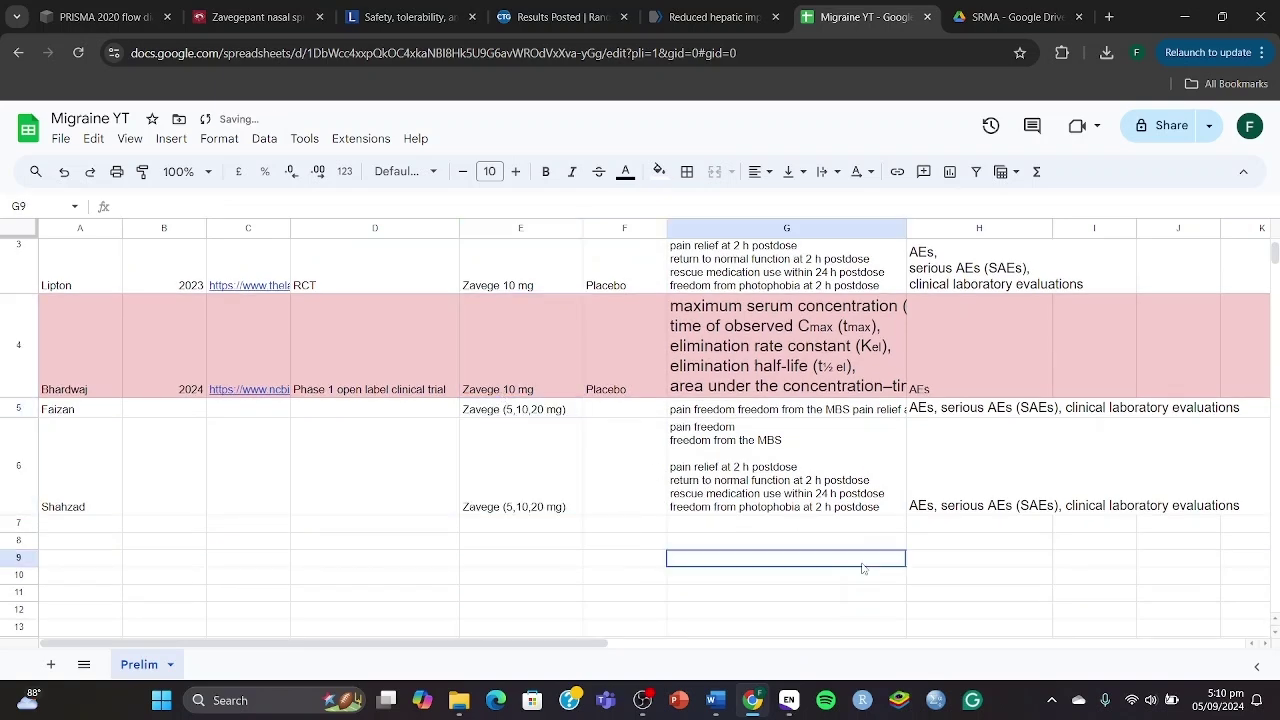
scroll(862, 560, "up", 3)
scroll(252, 395, "down", 3)
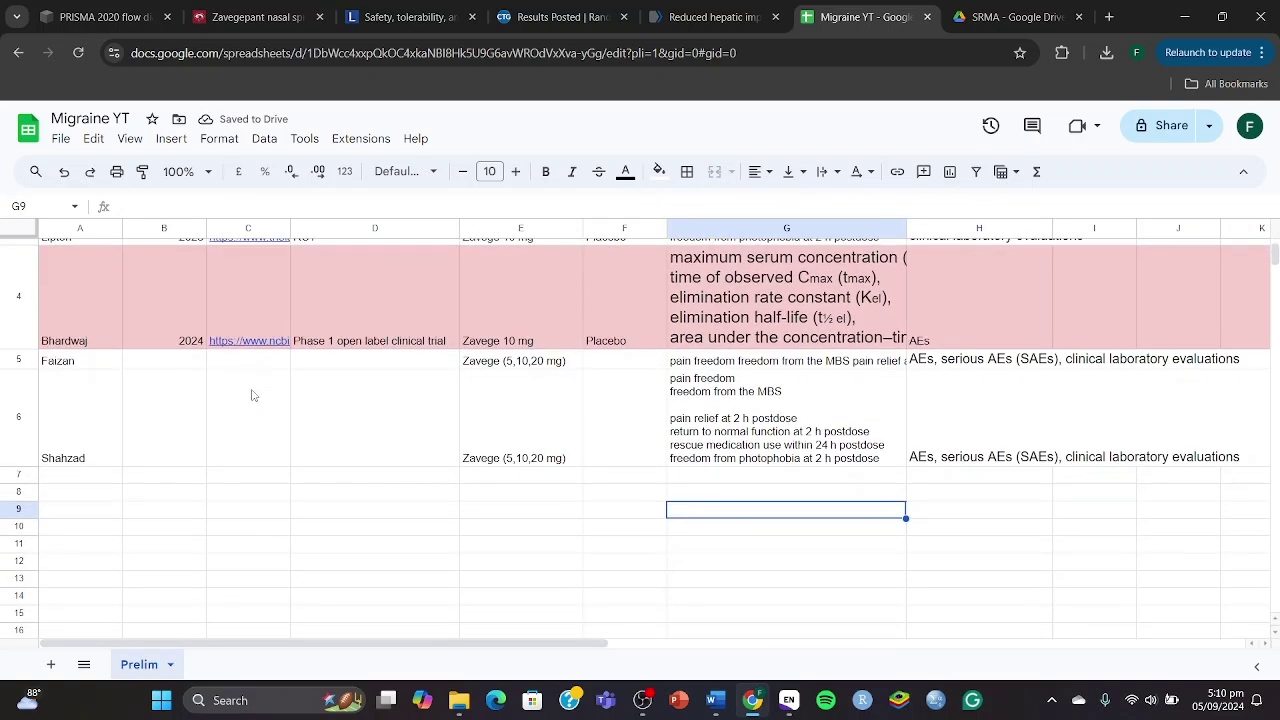
Switch to the PRISMA YouTube document in Word and set both studies included in review and reports of included studies to n = 4
key("super+Tab")
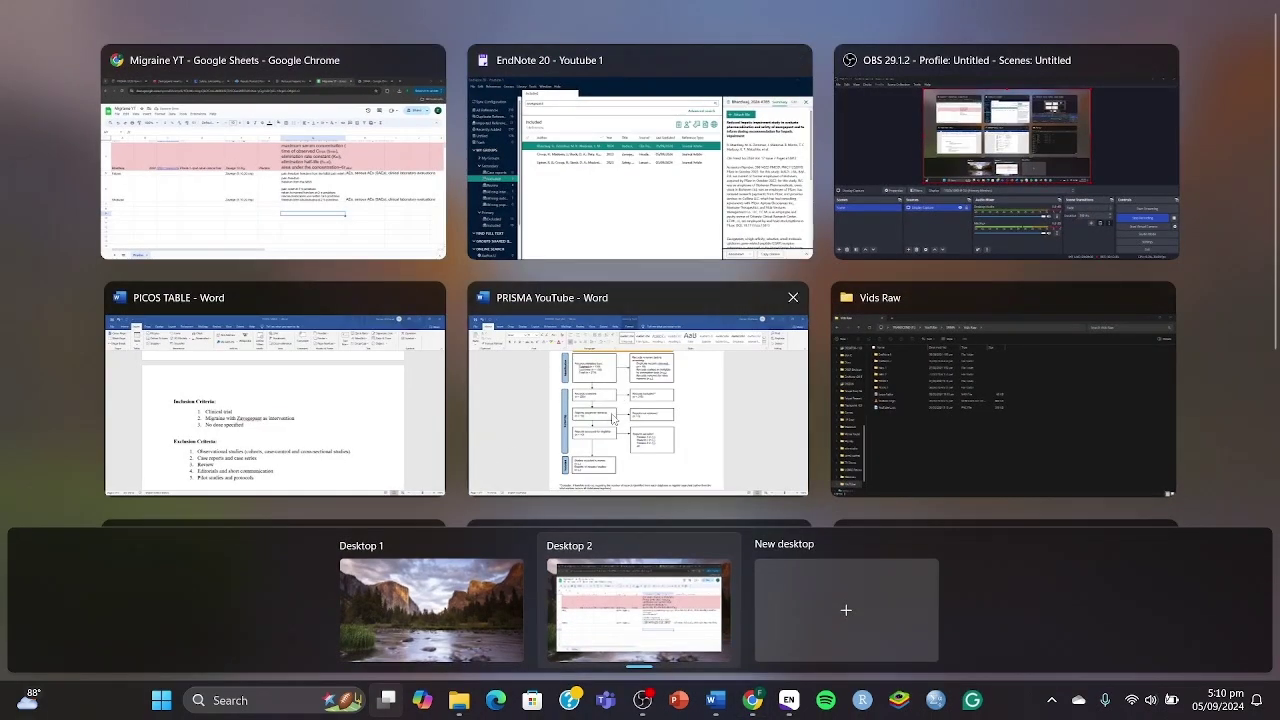
left_click(617, 420)
left_click(414, 584)
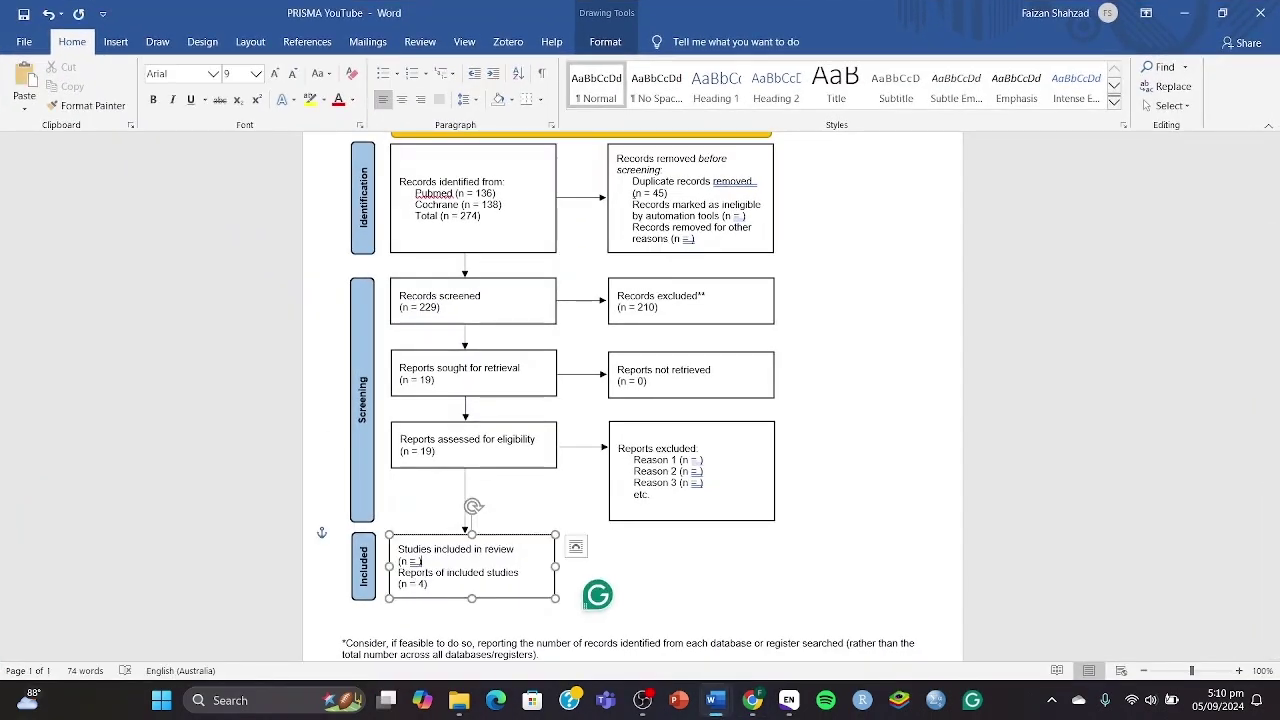
left_click(420, 561)
type("4")
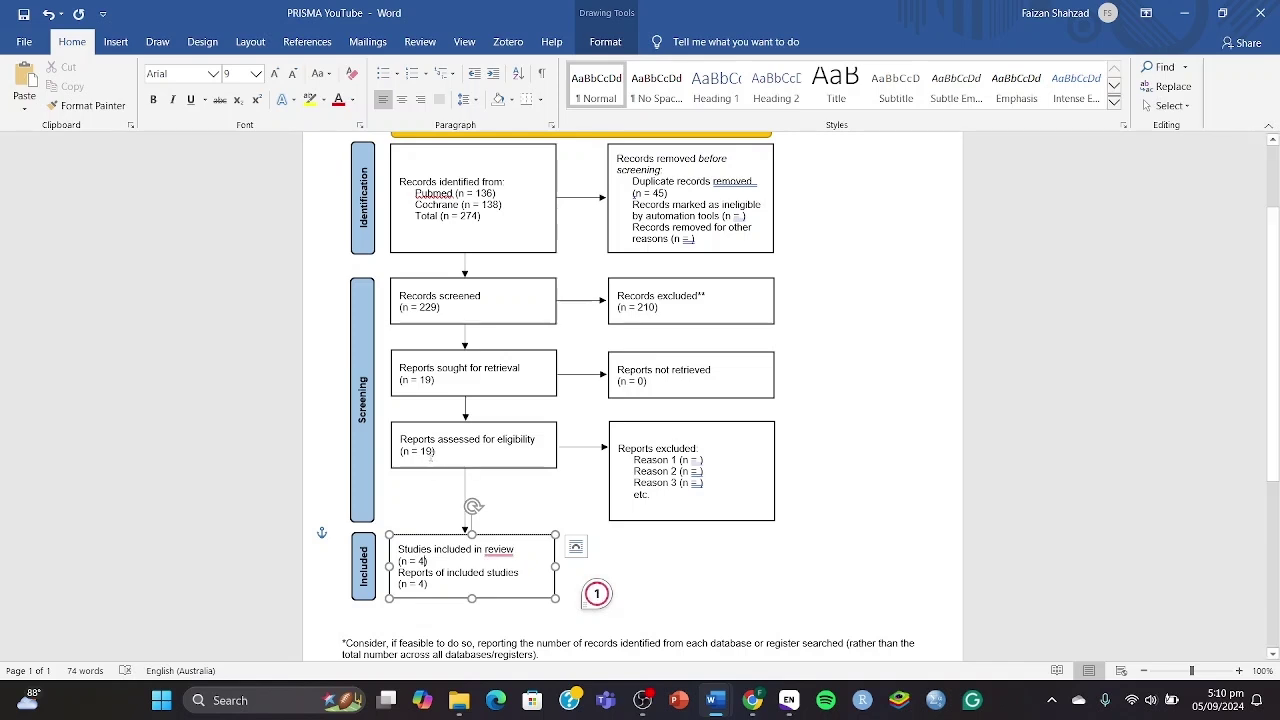
Add the total (n = 15) after the Reports excluded heading in the PRISMA flow diagram
left_click(702, 448)
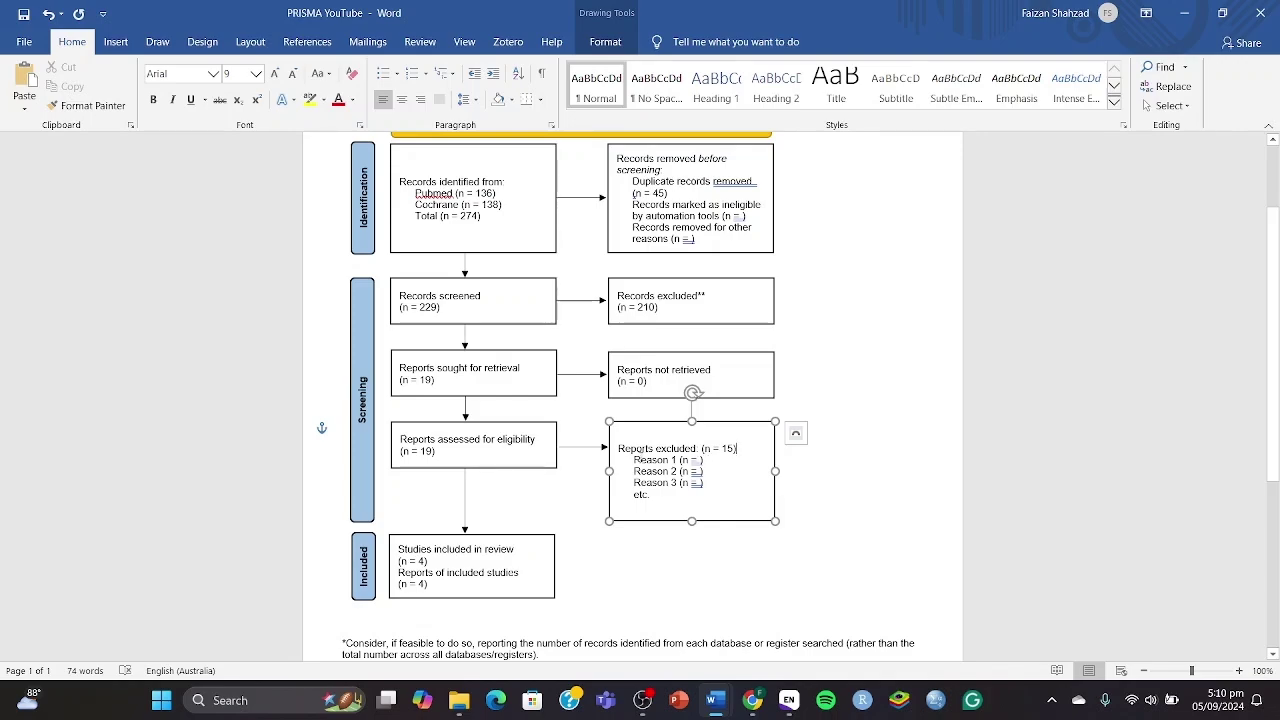
key("super+Tab")
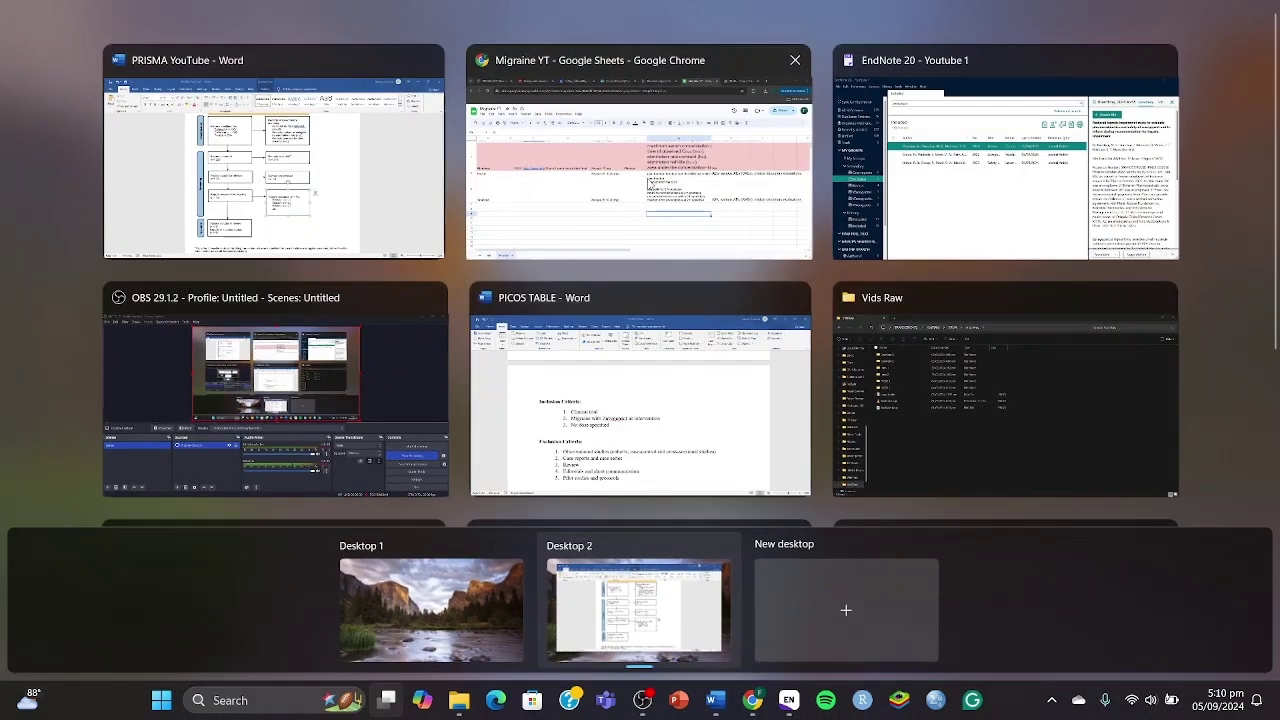
key("Escape")
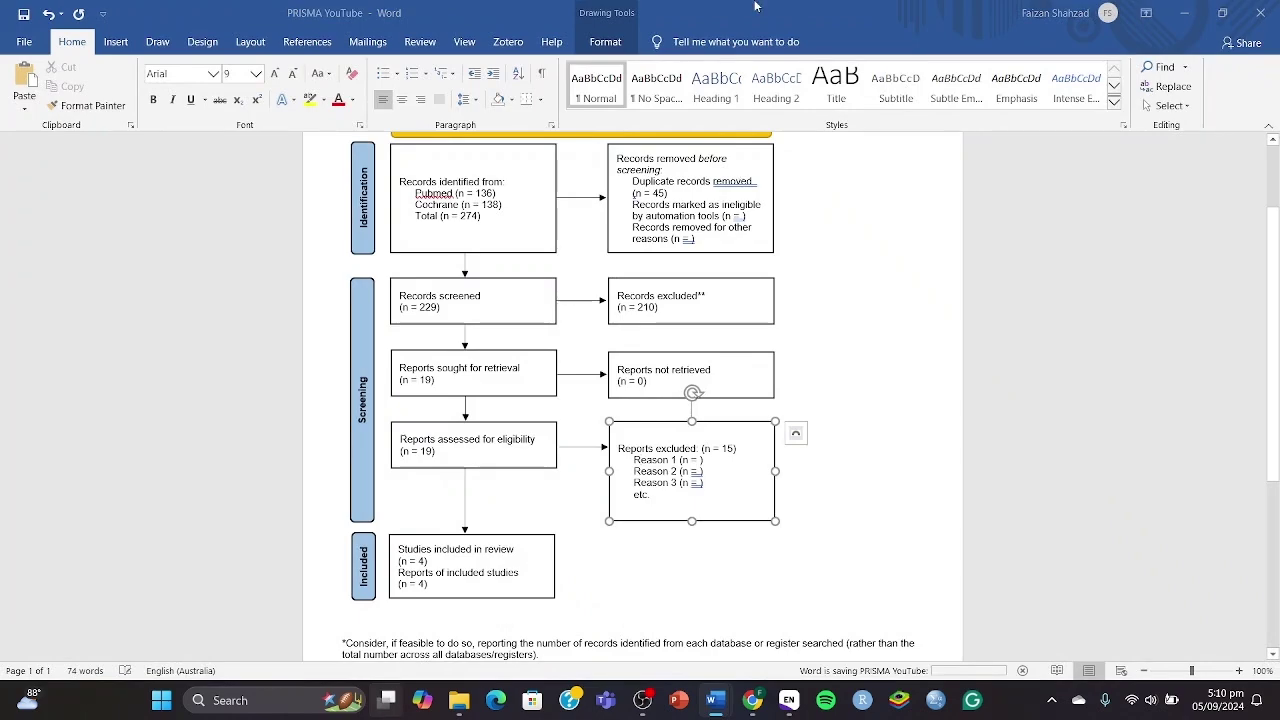
Switch to the Migraine YT spreadsheet in Chrome and close the browser page about reduced hepatic impairment
key("super+Tab")
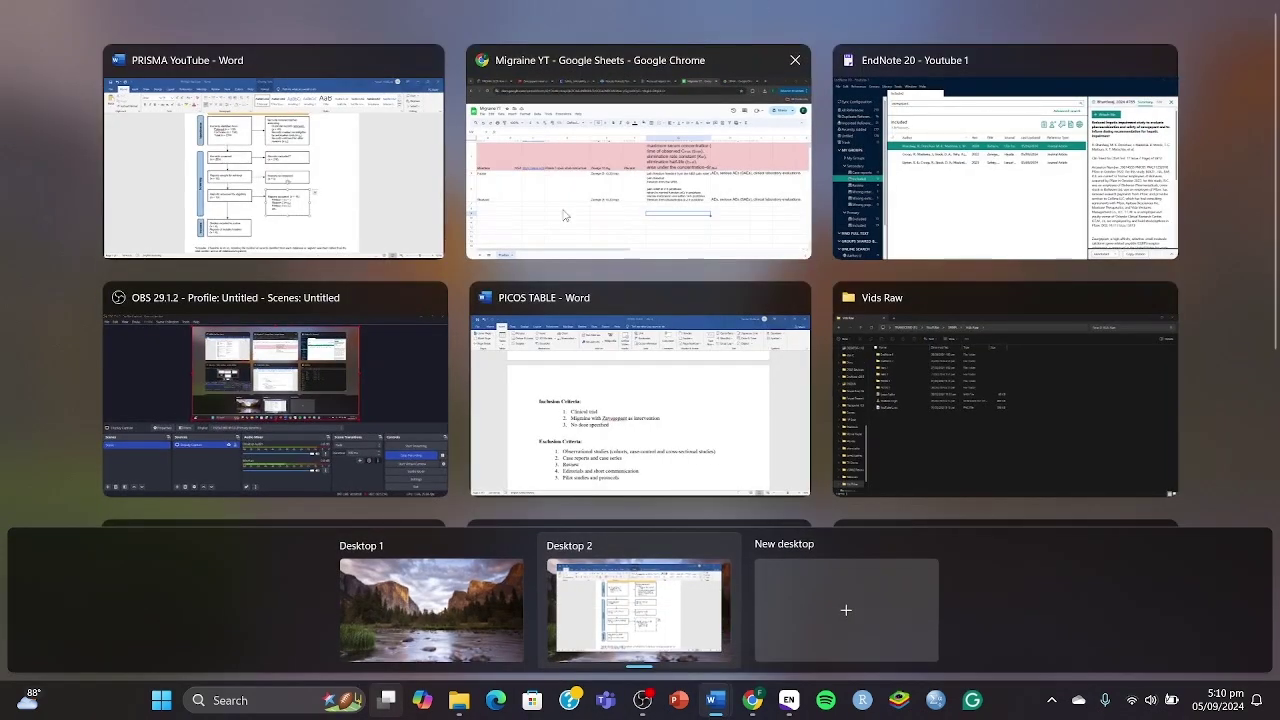
left_click(565, 215)
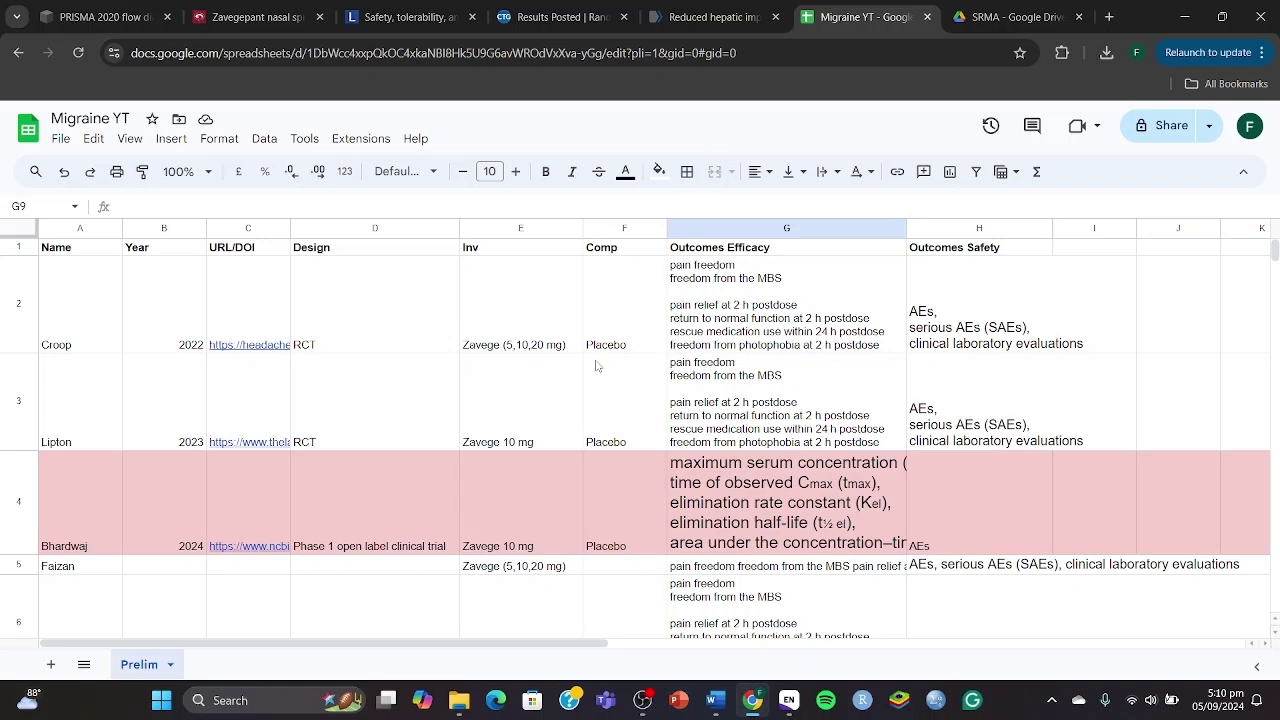
left_click(775, 17)
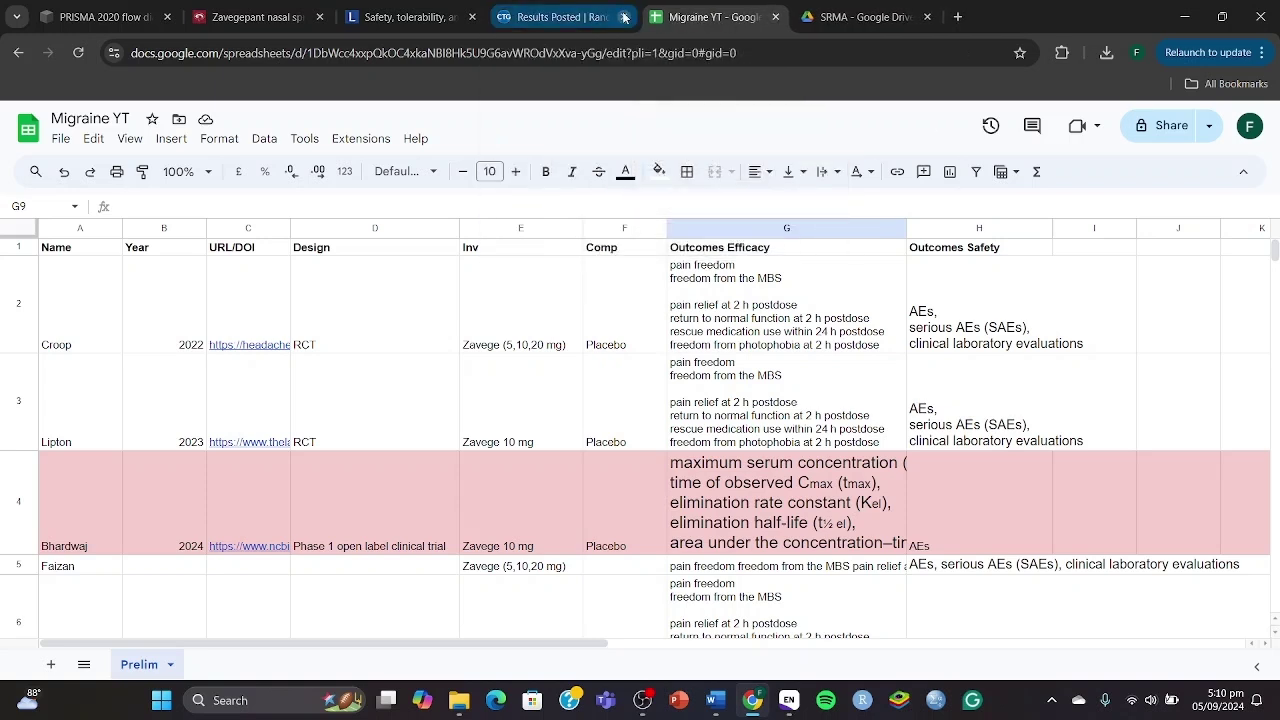